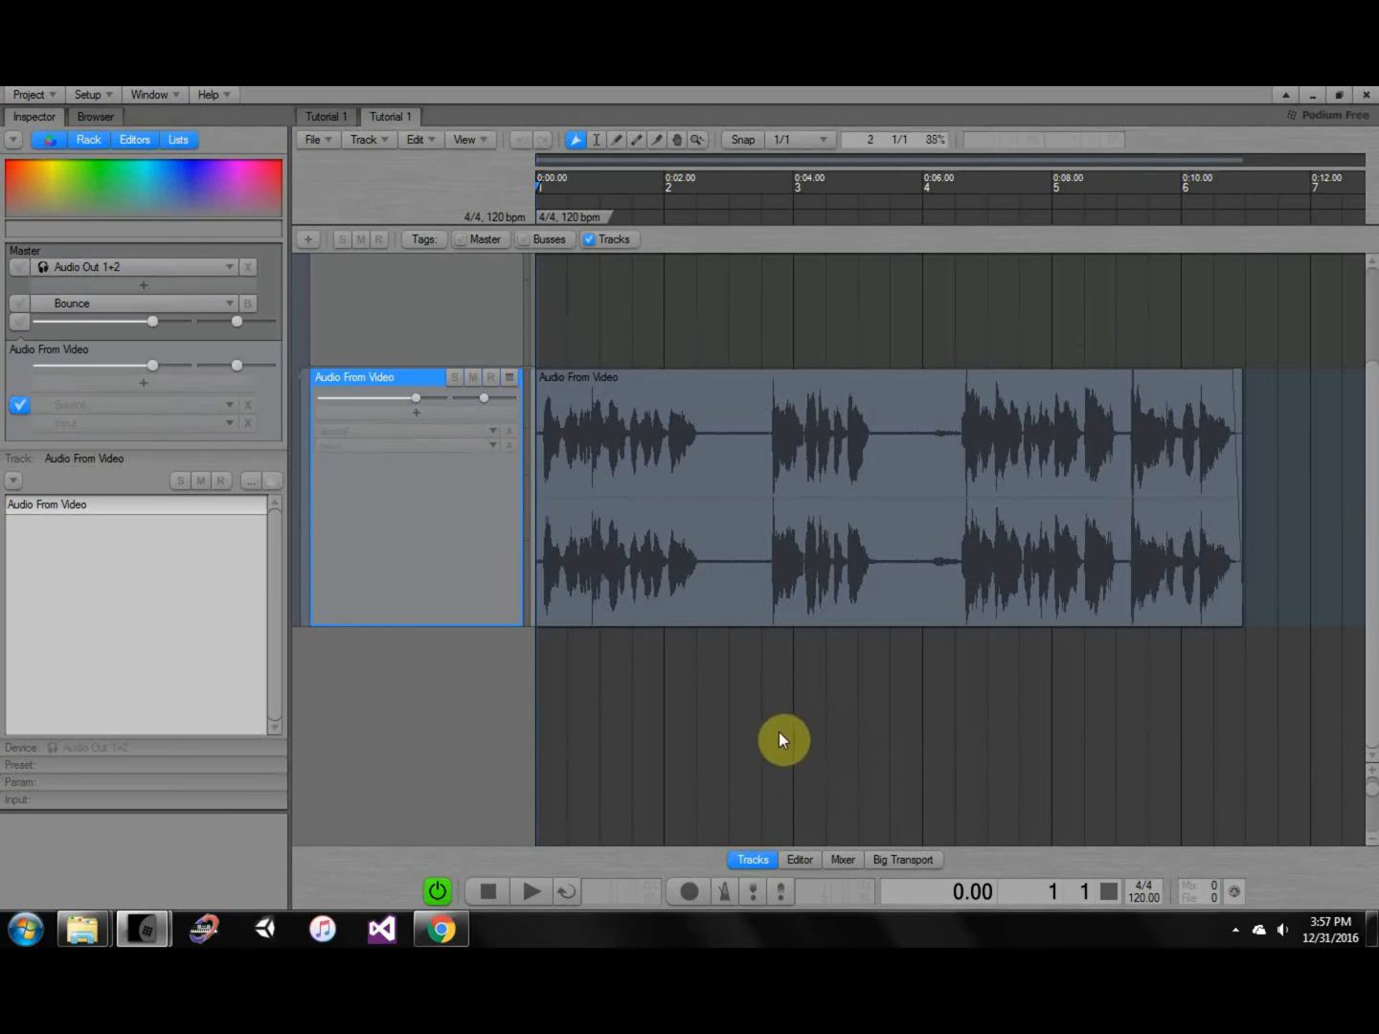
Move the playhead to about 3.12 (bar 2, beat 3) on the ruler.
{"action": "scroll", "coordinate": [776, 680], "scroll_direction": "up", "scroll_amount": 2}
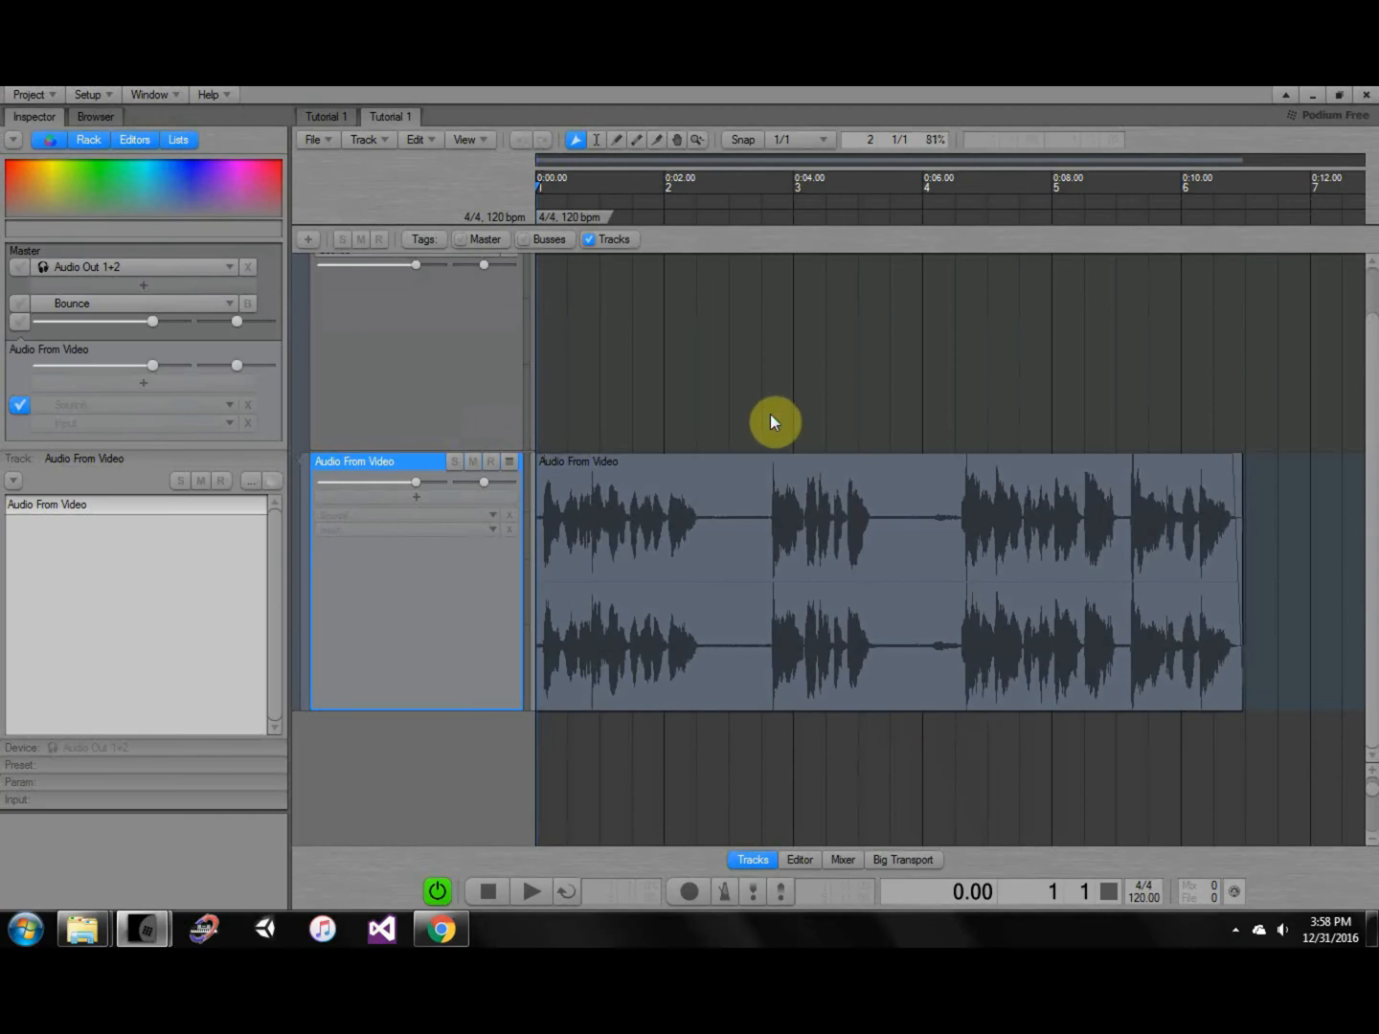
{"action": "scroll", "coordinate": [820, 427], "scroll_direction": "down", "scroll_amount": 3, "text": "ctrl"}
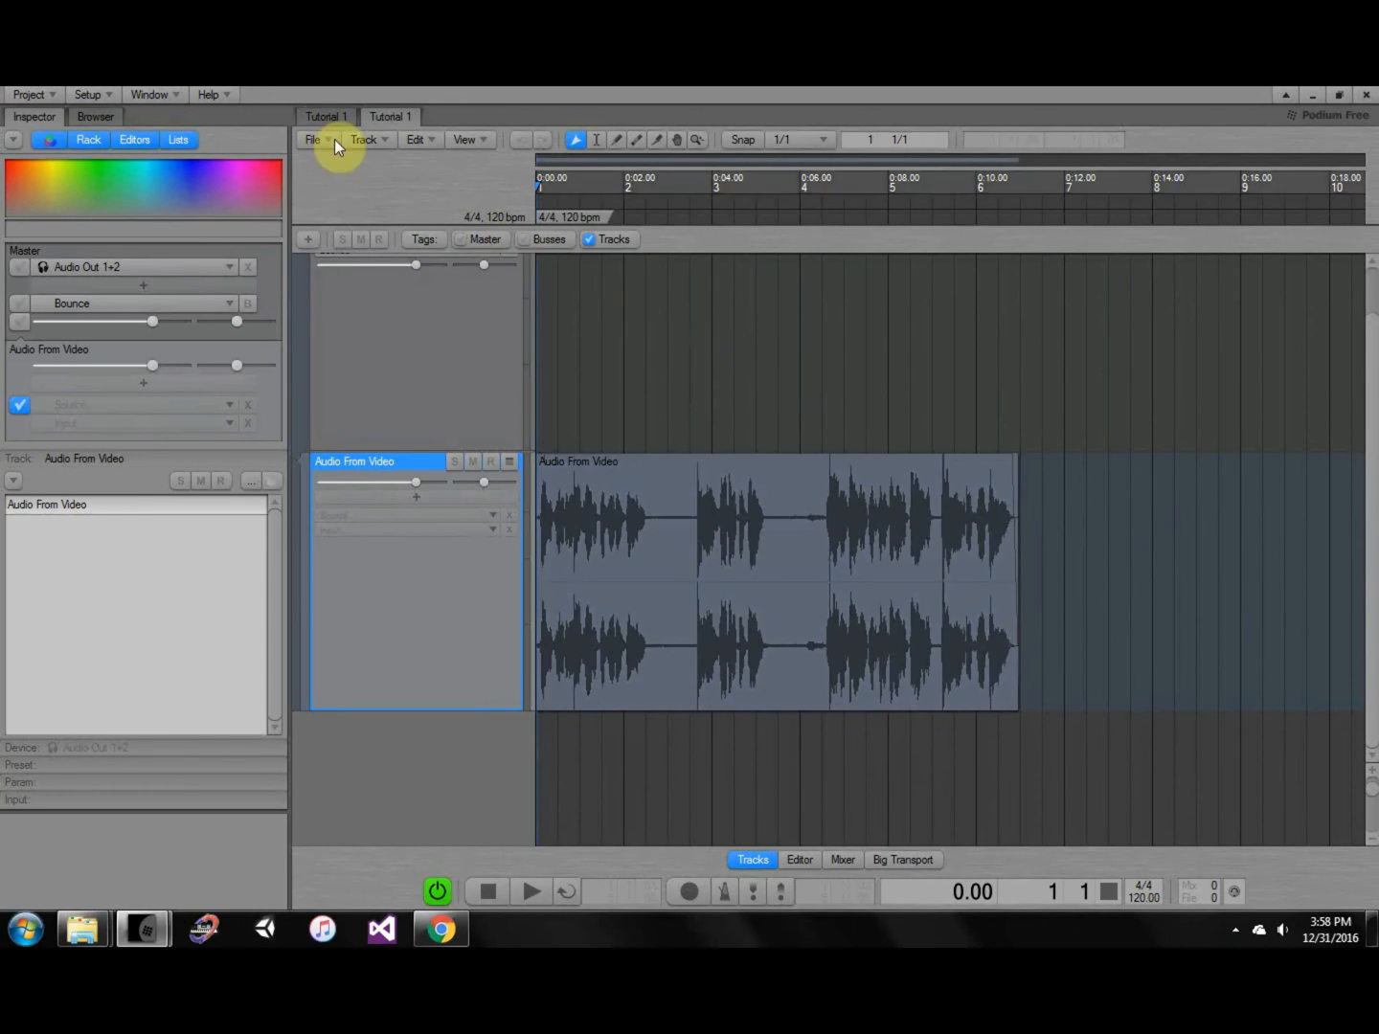
{"action": "left_click", "coordinate": [320, 115]}
{"action": "left_click", "coordinate": [387, 118]}
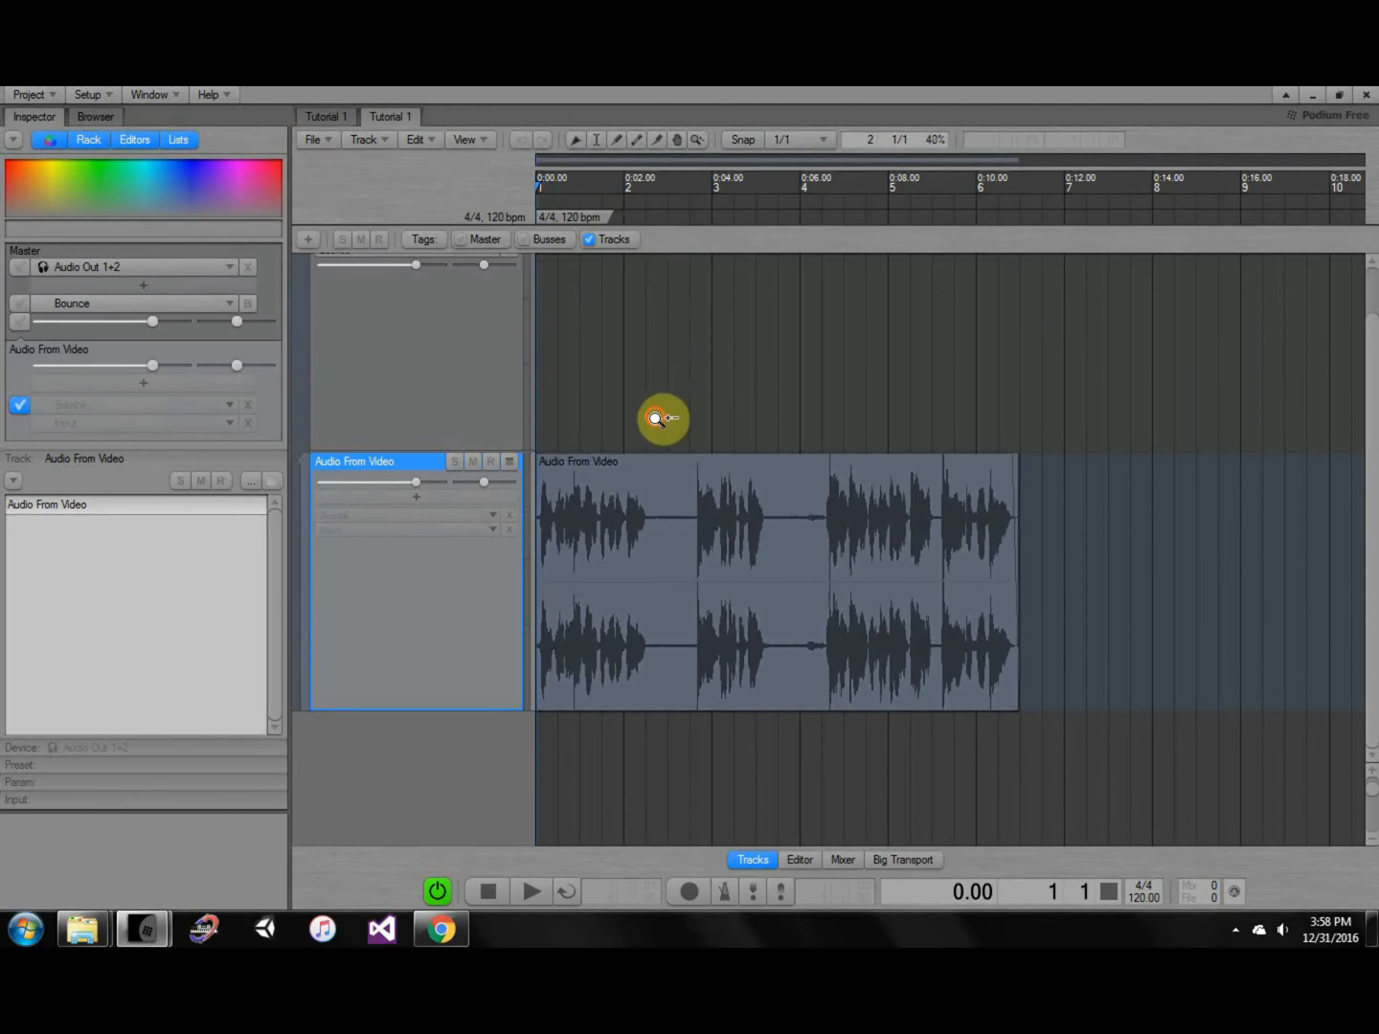
{"action": "scroll", "coordinate": [656, 417], "scroll_direction": "up", "scroll_amount": 5, "text": "ctrl"}
{"action": "mouse_move", "coordinate": [637, 183]}
{"action": "left_mouse_down"}
{"action": "mouse_move", "coordinate": [855, 177]}
{"action": "mouse_move", "coordinate": [1034, 207]}
{"action": "mouse_move", "coordinate": [578, 145]}
{"action": "mouse_move", "coordinate": [745, 234]}
{"action": "mouse_move", "coordinate": [743, 259]}
{"action": "left_mouse_up"}
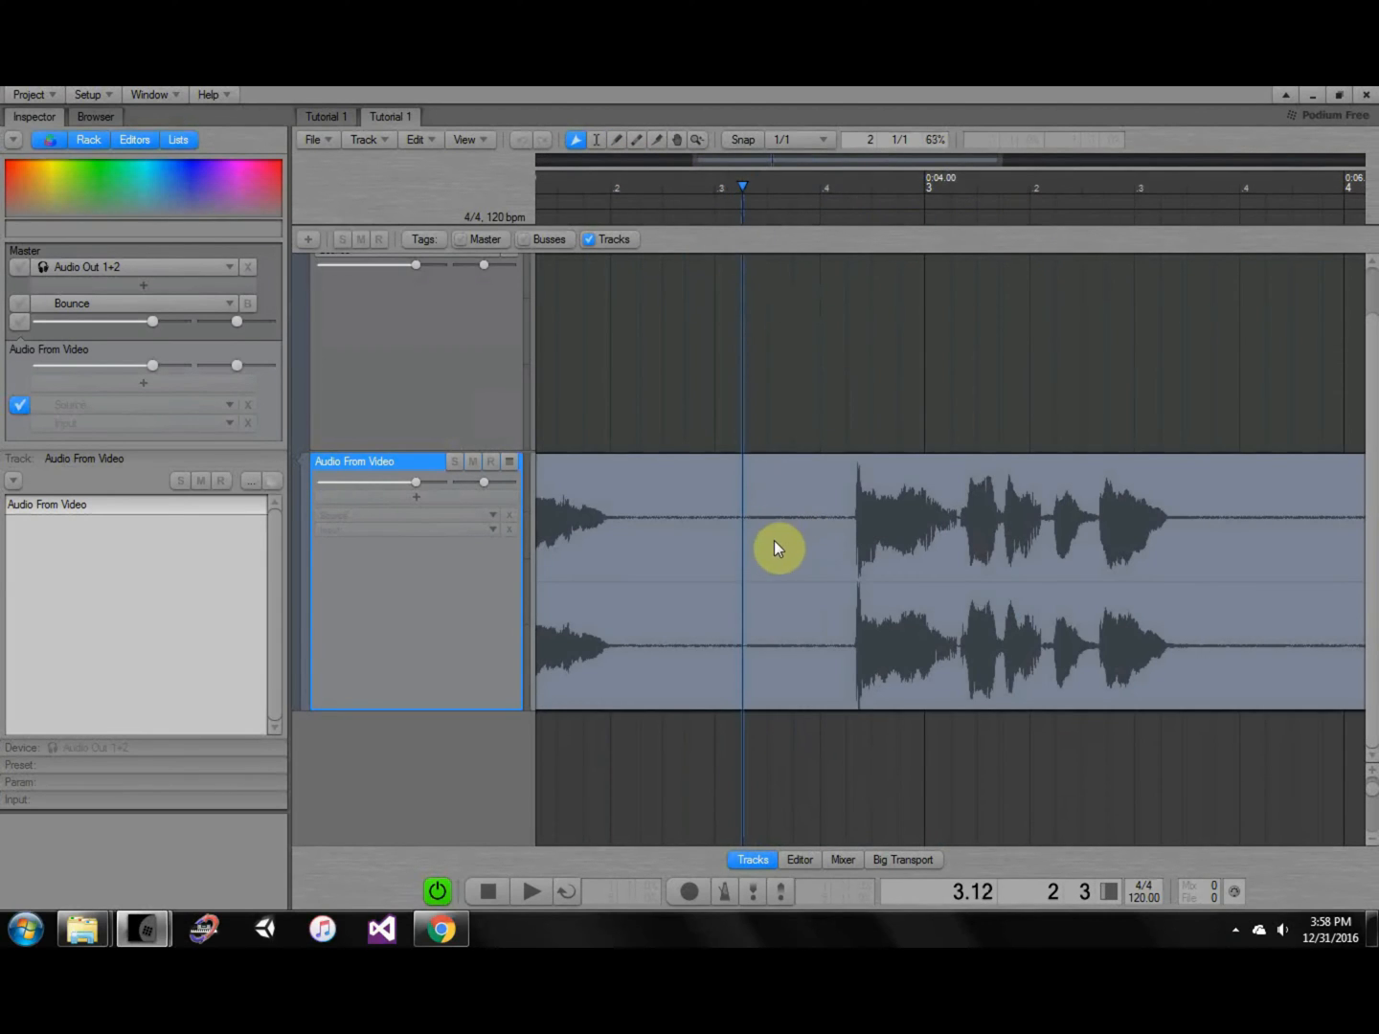
Create a test empty clip after the Audio From Video clip, lengthen it, then delete it.
{"action": "scroll", "coordinate": [766, 544], "scroll_direction": "down", "scroll_amount": 5, "text": "ctrl"}
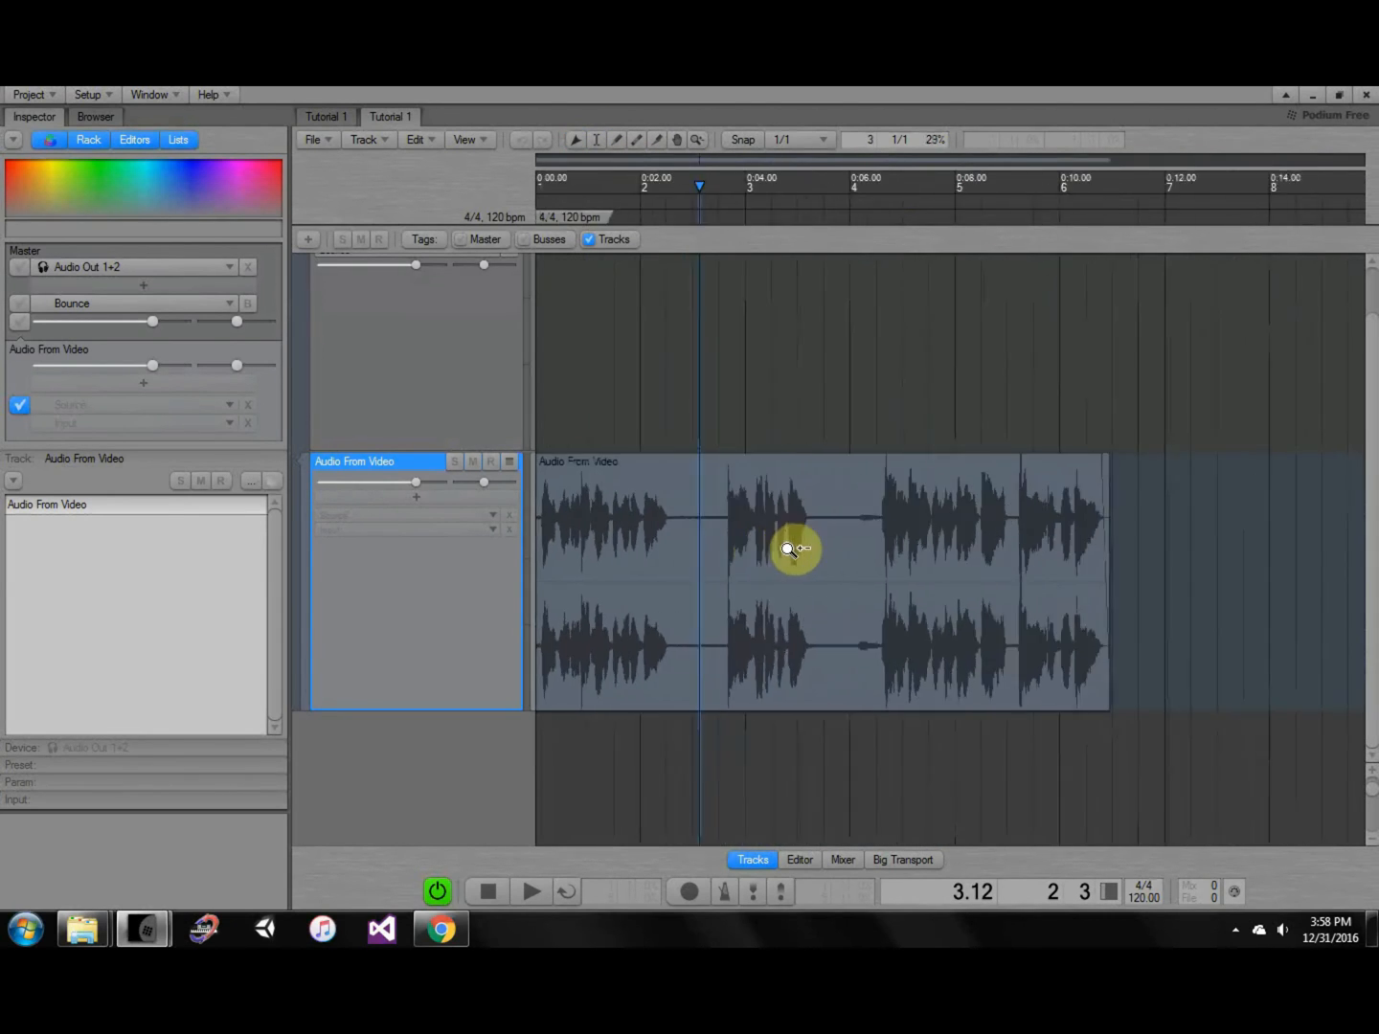
{"action": "scroll", "coordinate": [787, 548], "scroll_direction": "down", "scroll_amount": 1, "text": "ctrl"}
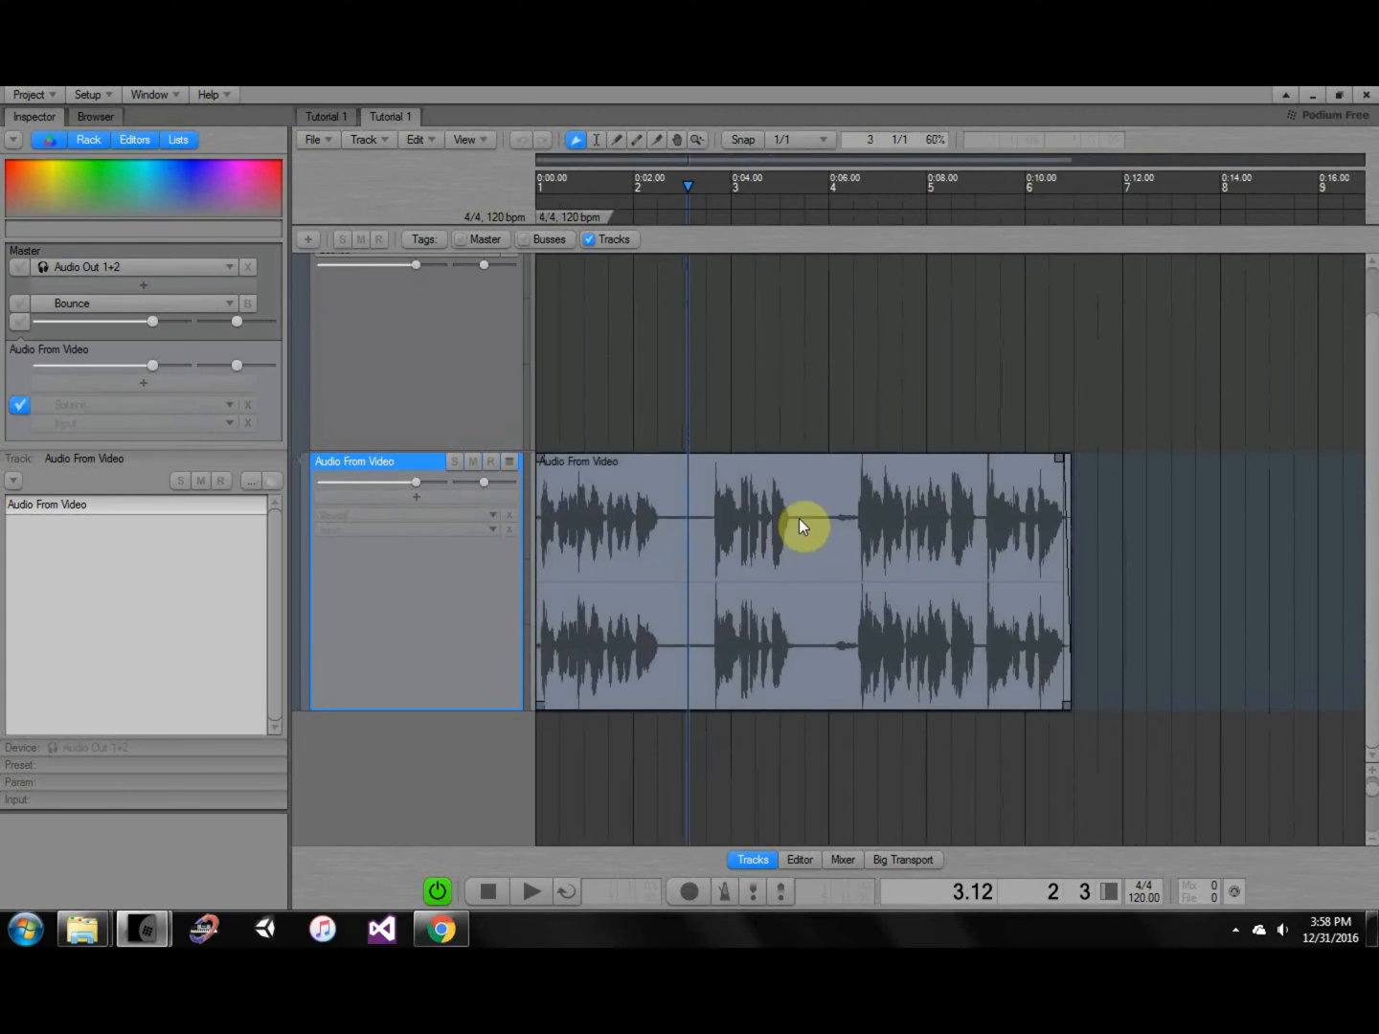
{"action": "middle_click_drag", "start_coordinate": [1021, 550], "coordinate": [622, 560]}
{"action": "double_click", "coordinate": [819, 571]}
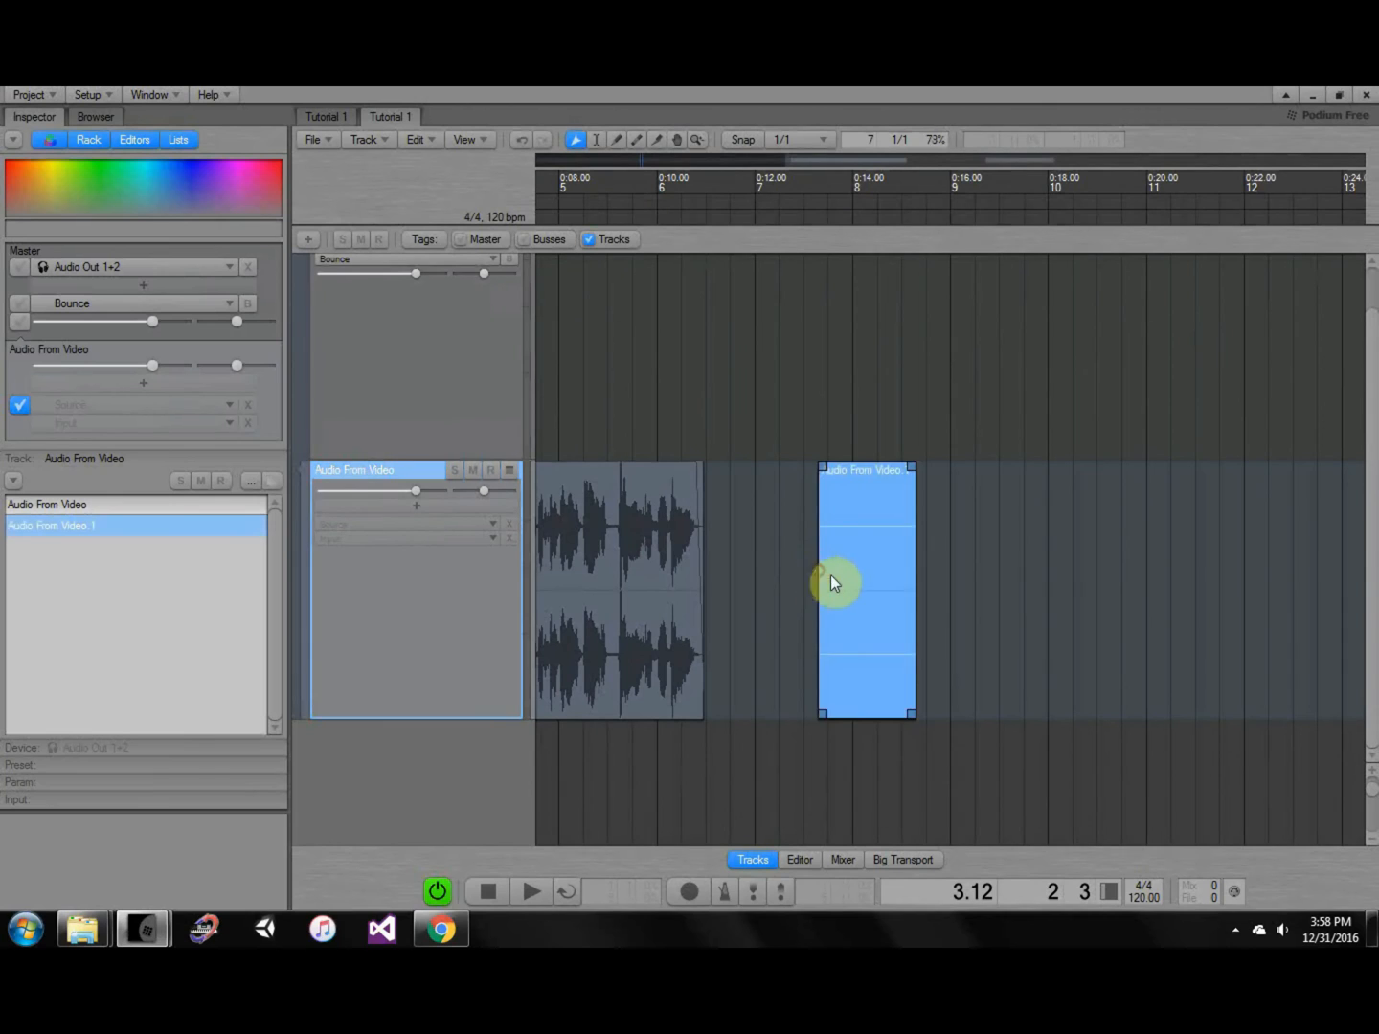
{"action": "left_click_drag", "start_coordinate": [912, 714], "coordinate": [1038, 712]}
{"action": "scroll", "coordinate": [924, 641], "scroll_direction": "up", "scroll_amount": 3, "text": "ctrl"}
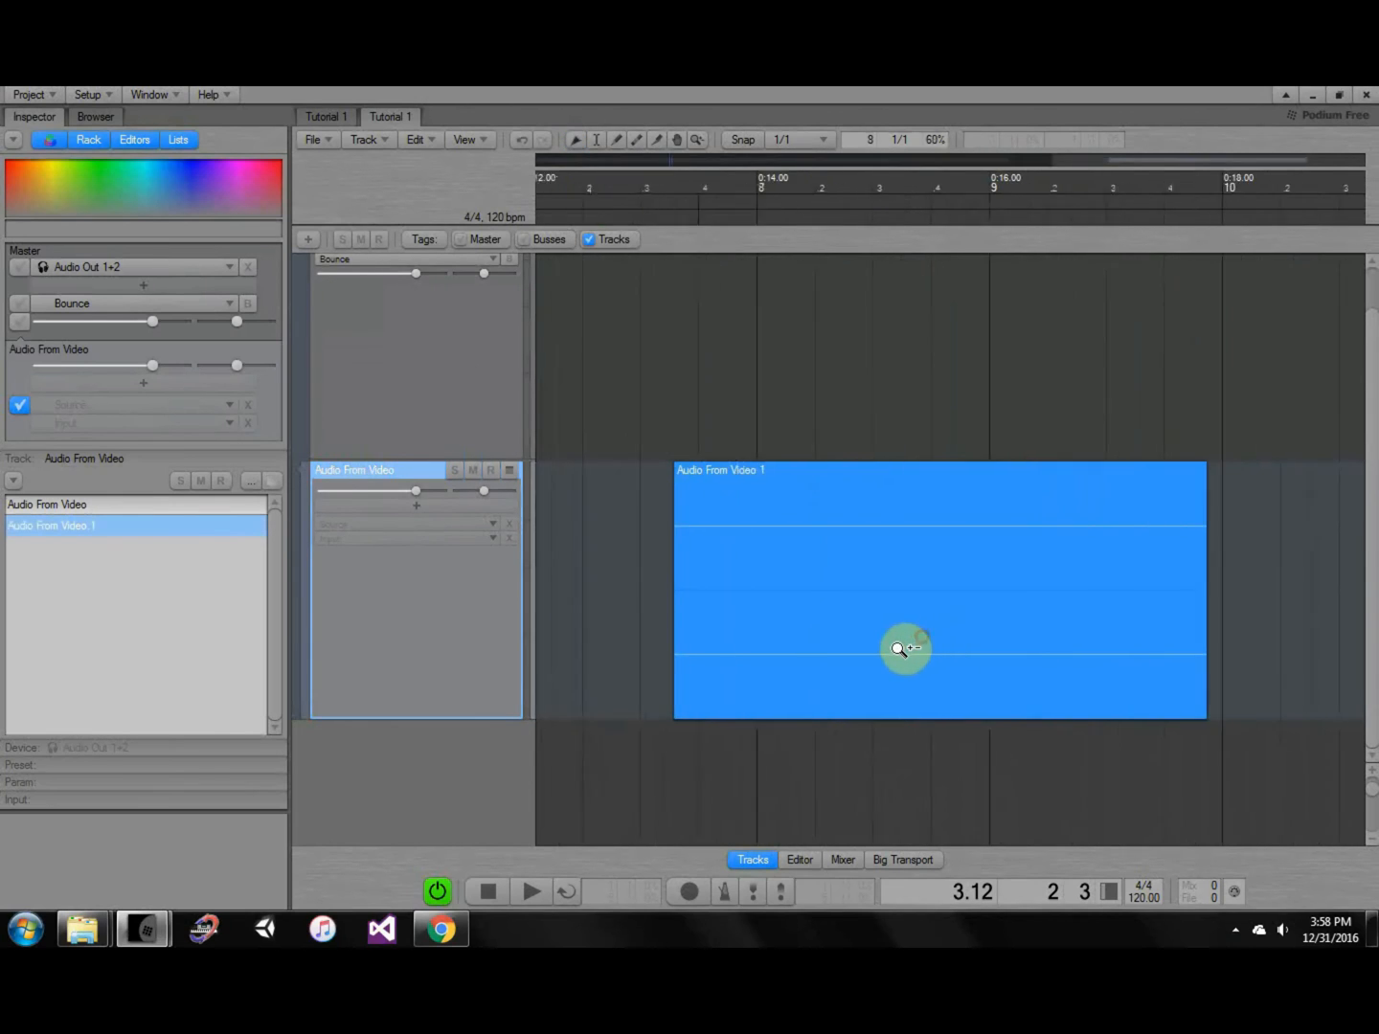
{"action": "middle_click_drag", "start_coordinate": [900, 648], "coordinate": [1030, 504], "text": "ctrl"}
{"action": "key", "text": "Delete"}
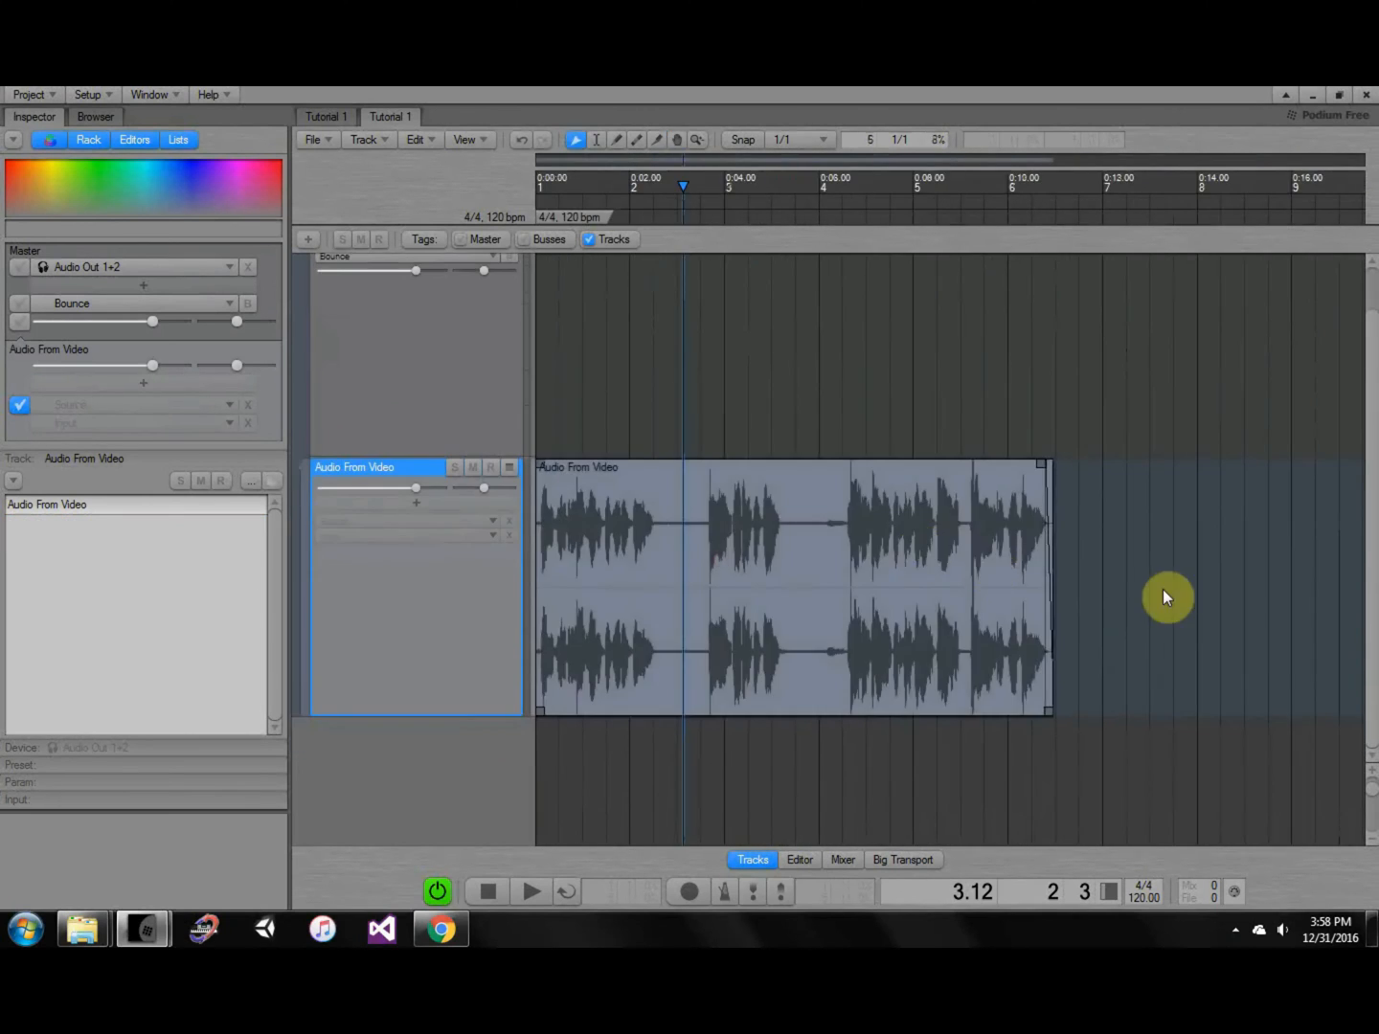
Drag a second empty clip over the waveform, then undo so one continuous clip remains.
{"action": "double_click", "coordinate": [1167, 588]}
{"action": "left_click_drag", "start_coordinate": [1192, 590], "coordinate": [834, 581]}
{"action": "middle_click_drag", "start_coordinate": [807, 559], "coordinate": [704, 565], "text": "ctrl"}
{"action": "left_click", "coordinate": [886, 570]}
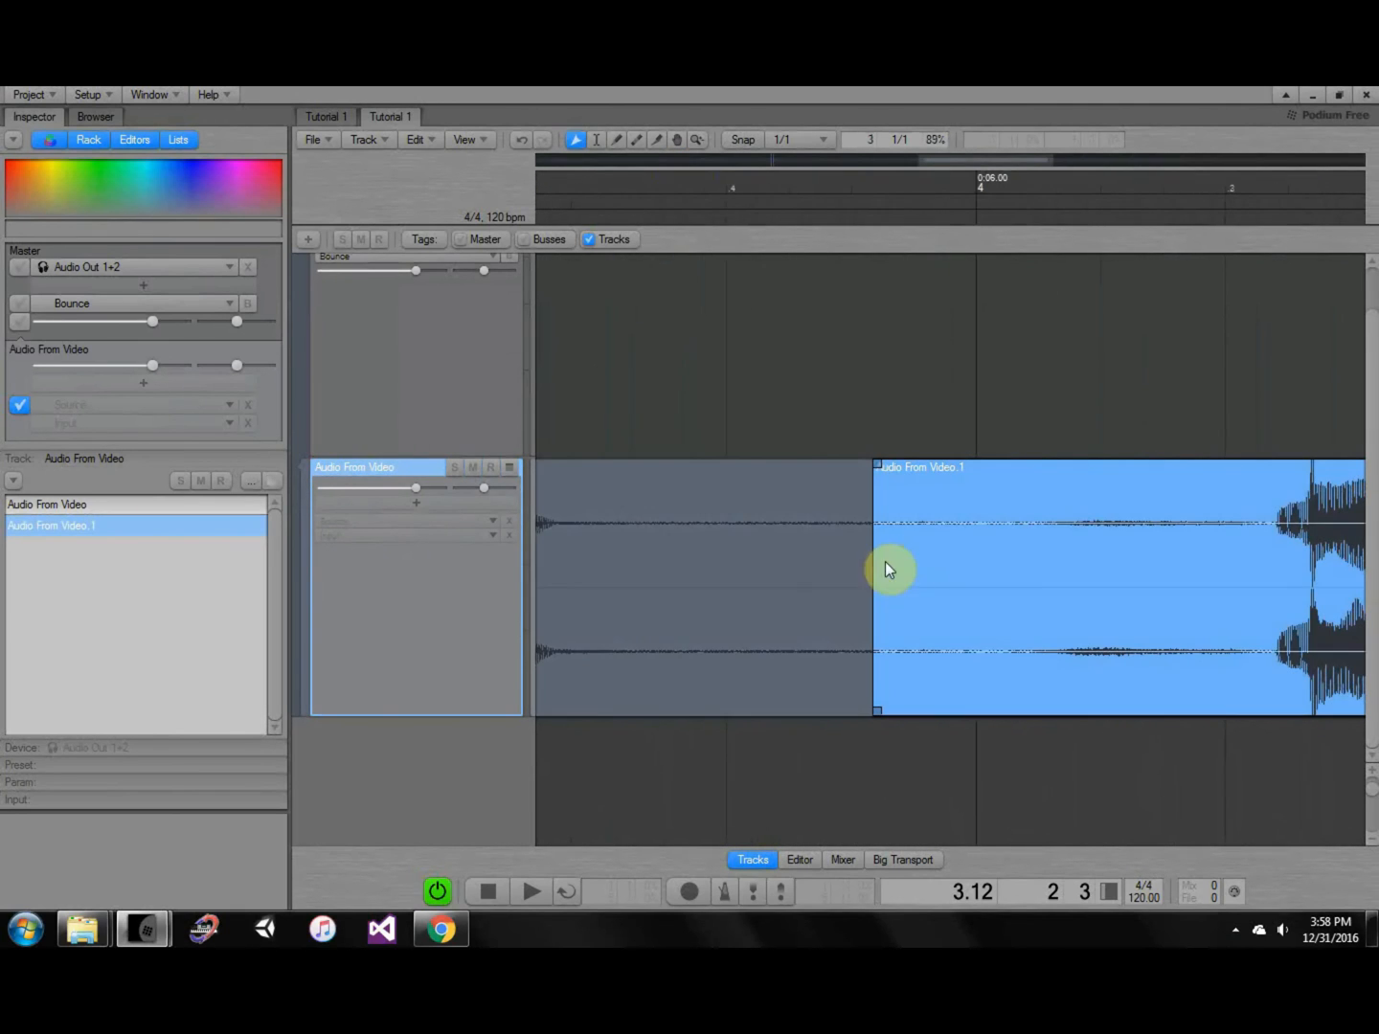
{"action": "left_click", "coordinate": [860, 544], "text": "shift"}
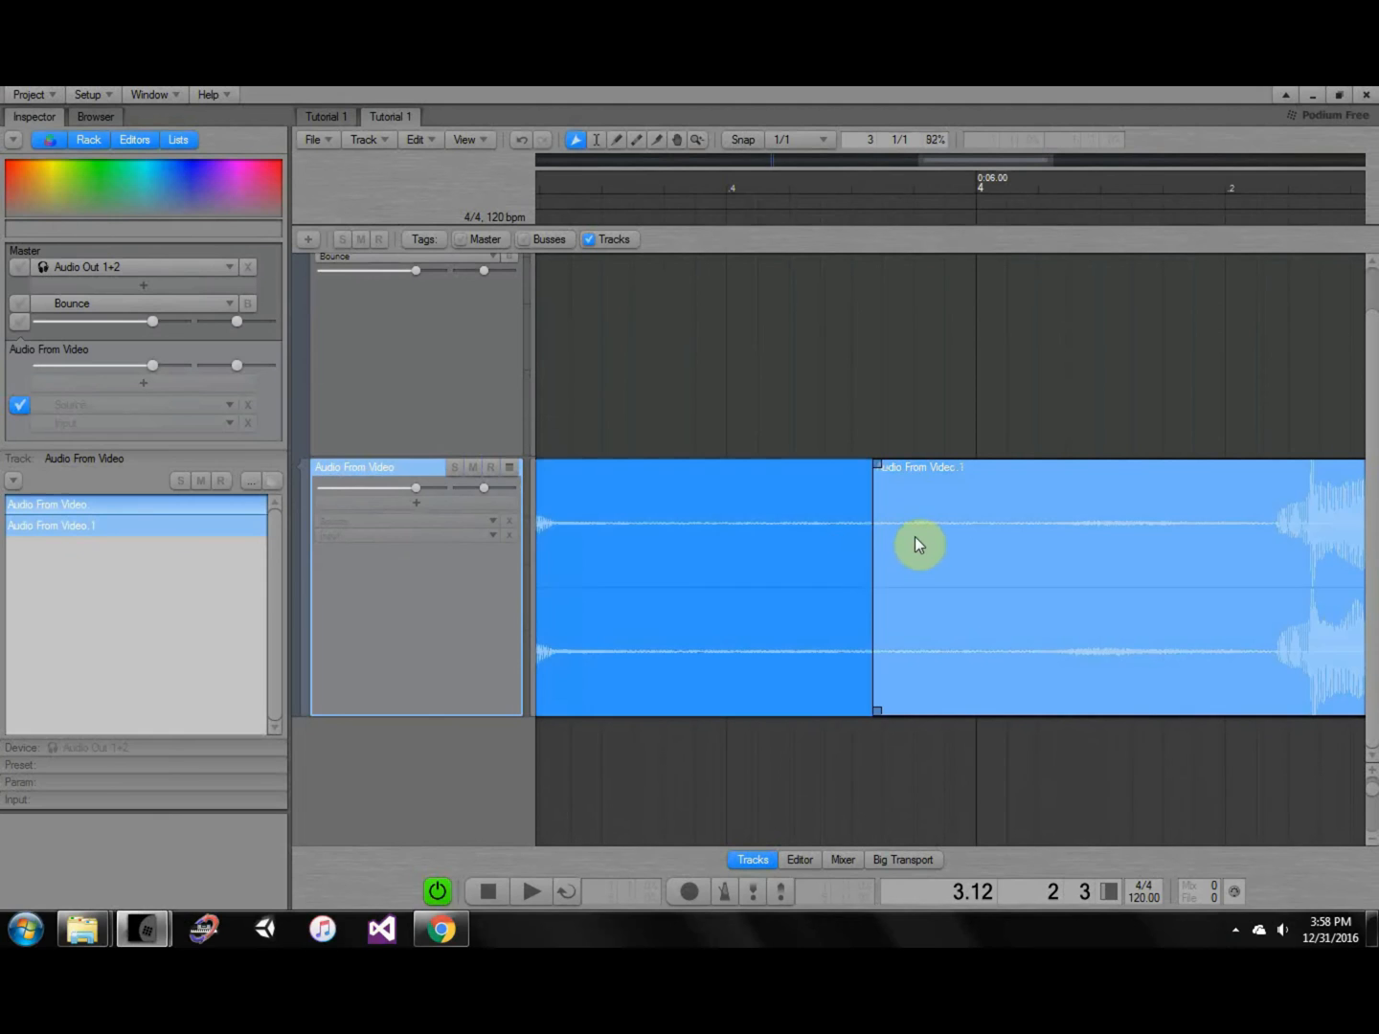
{"action": "left_click", "coordinate": [936, 428]}
{"action": "left_click", "coordinate": [961, 567]}
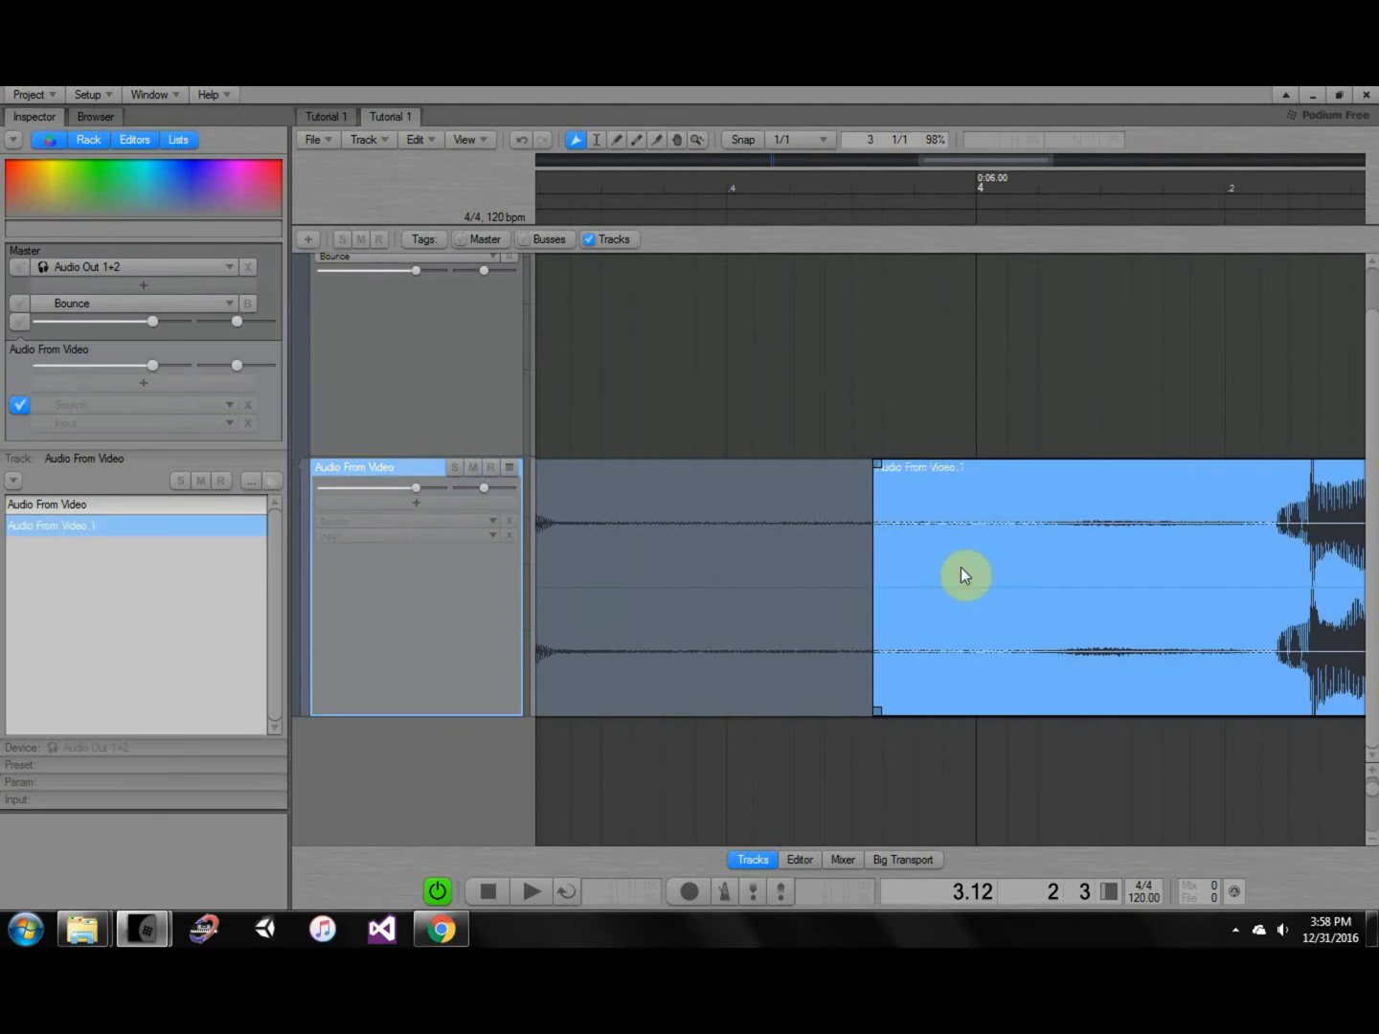
{"action": "key", "text": "ctrl+z"}
{"action": "mouse_move", "coordinate": [938, 633]}
{"action": "left_mouse_down", "text": "alt"}
{"action": "mouse_move", "coordinate": [977, 638]}
{"action": "mouse_move", "coordinate": [915, 598]}
{"action": "mouse_move", "coordinate": [938, 600]}
{"action": "left_mouse_up", "text": "alt"}
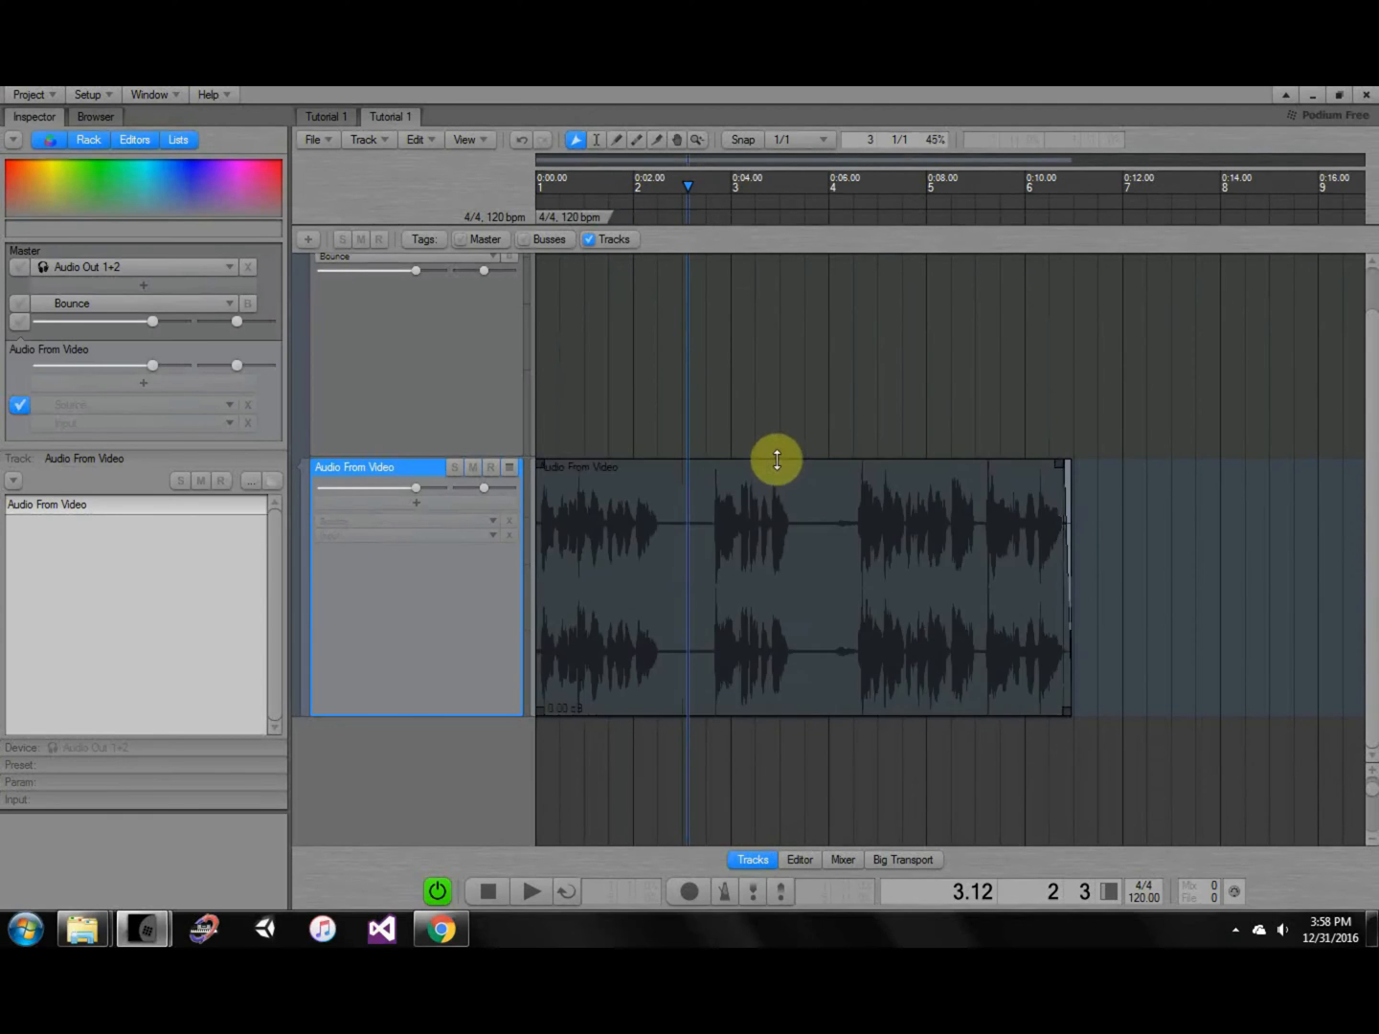
{"action": "left_click_drag", "start_coordinate": [775, 462], "coordinate": [951, 595]}
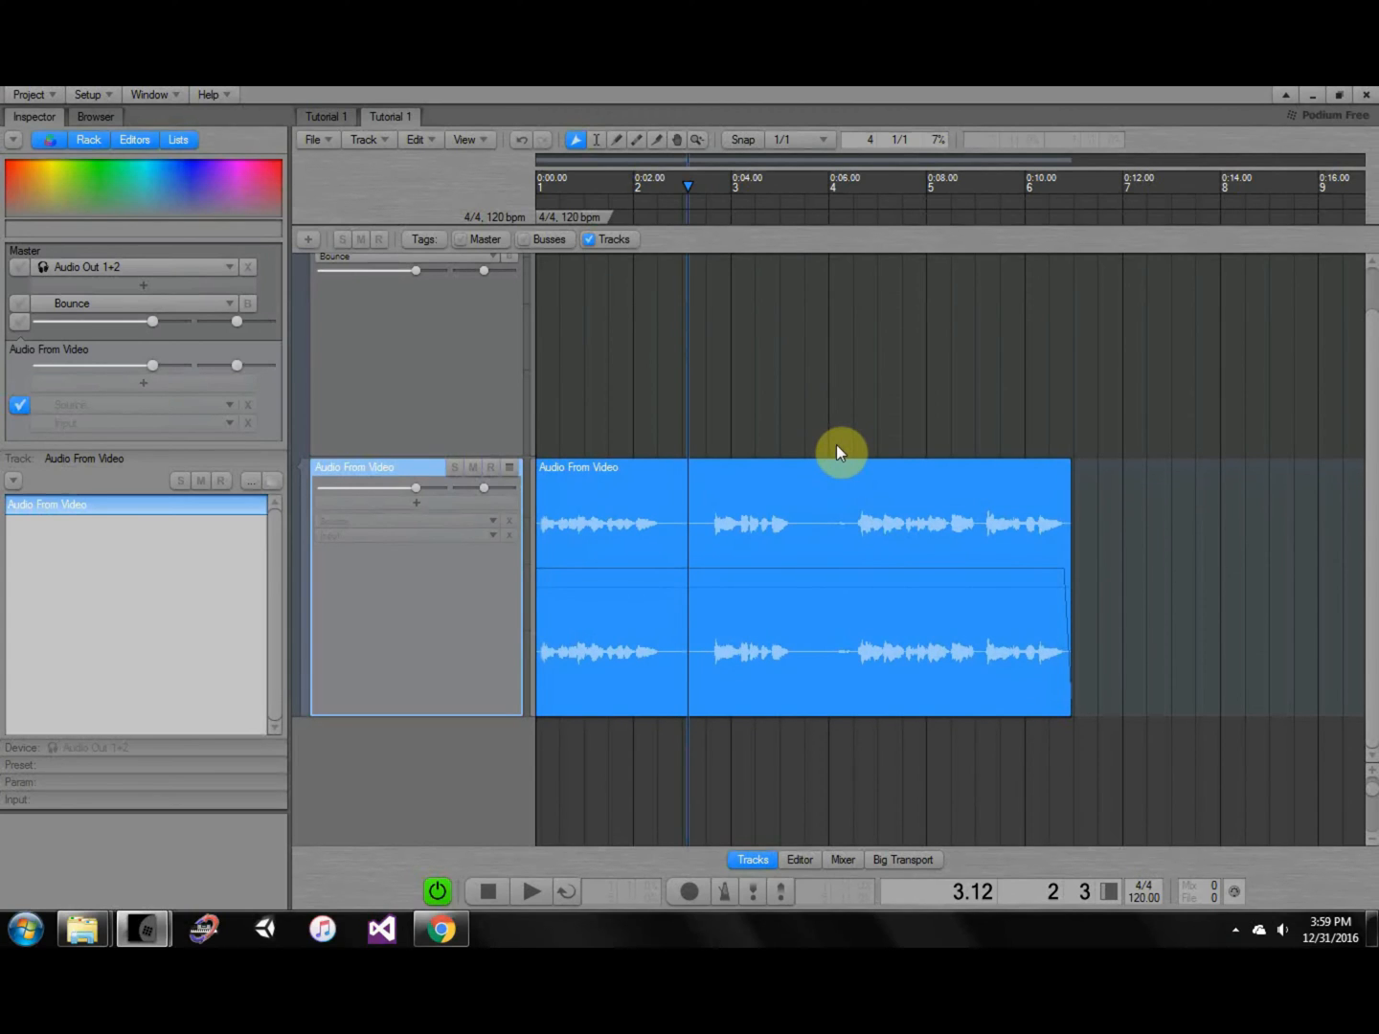
{"action": "key", "text": "ctrl+z"}
{"action": "left_click", "coordinate": [839, 443]}
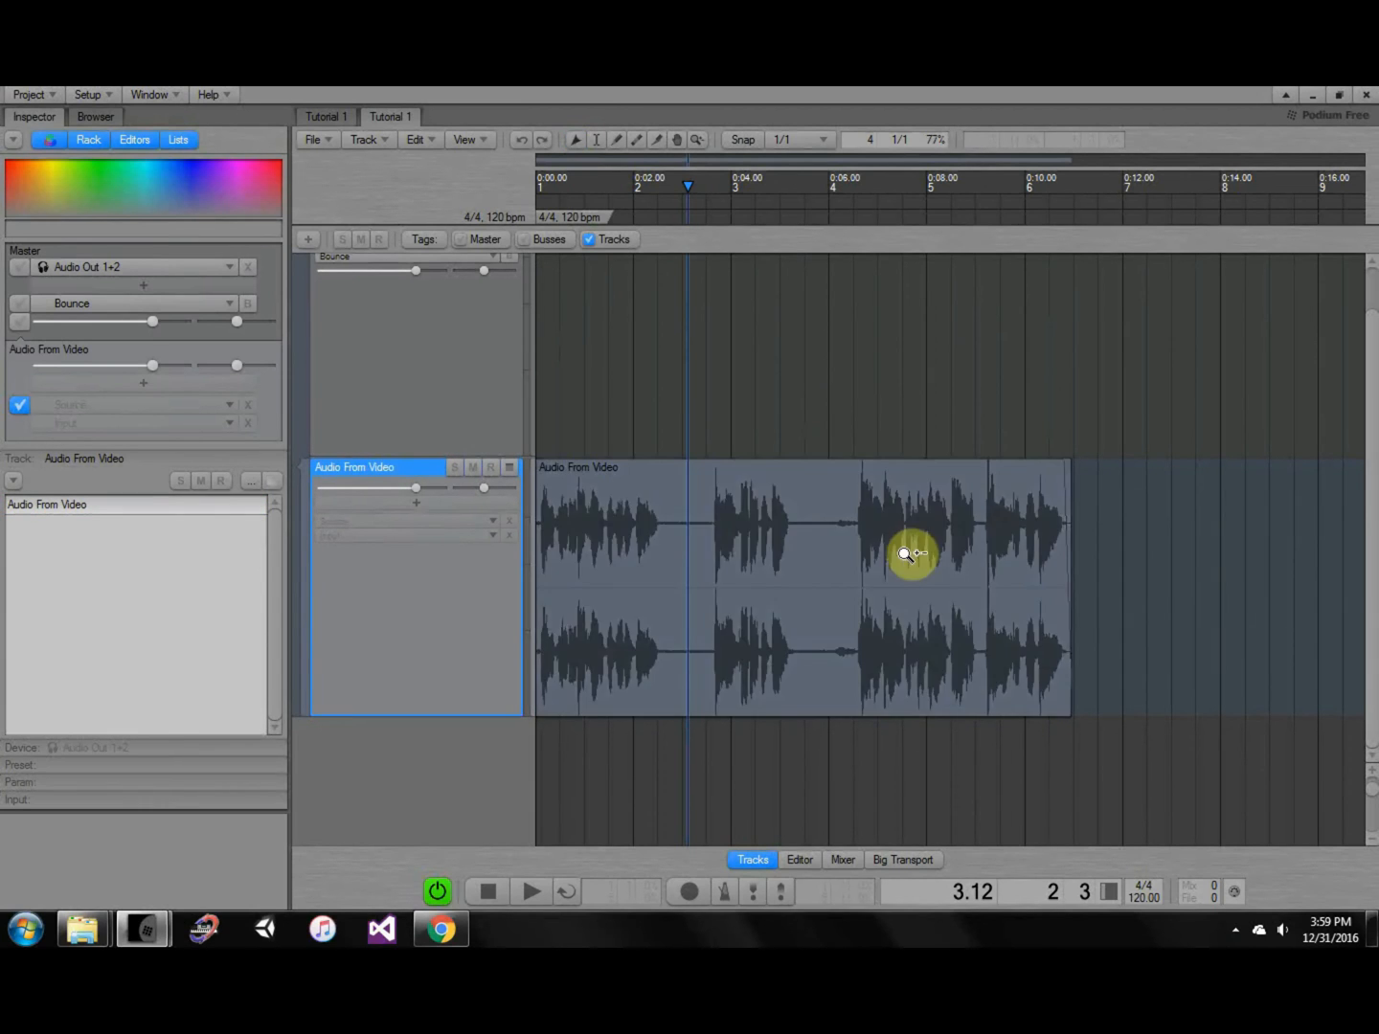
{"action": "scroll", "coordinate": [882, 564], "scroll_direction": "up", "scroll_amount": 4, "text": "ctrl"}
{"action": "scroll", "coordinate": [863, 565], "scroll_direction": "up", "scroll_amount": 8, "text": "ctrl"}
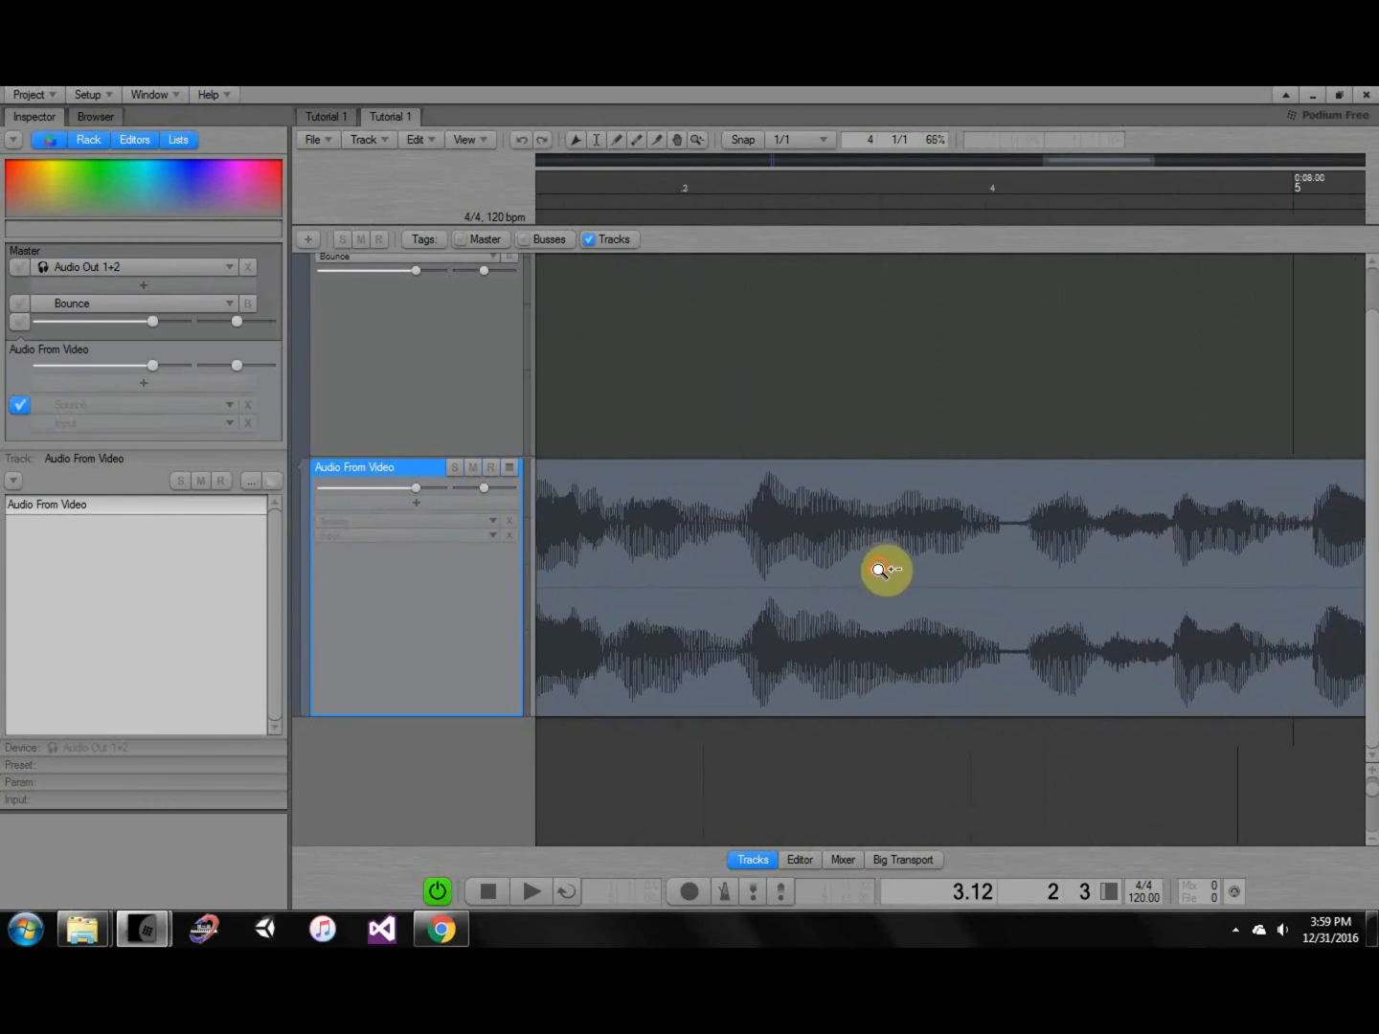
{"action": "middle_click_drag", "start_coordinate": [1048, 585], "coordinate": [965, 599]}
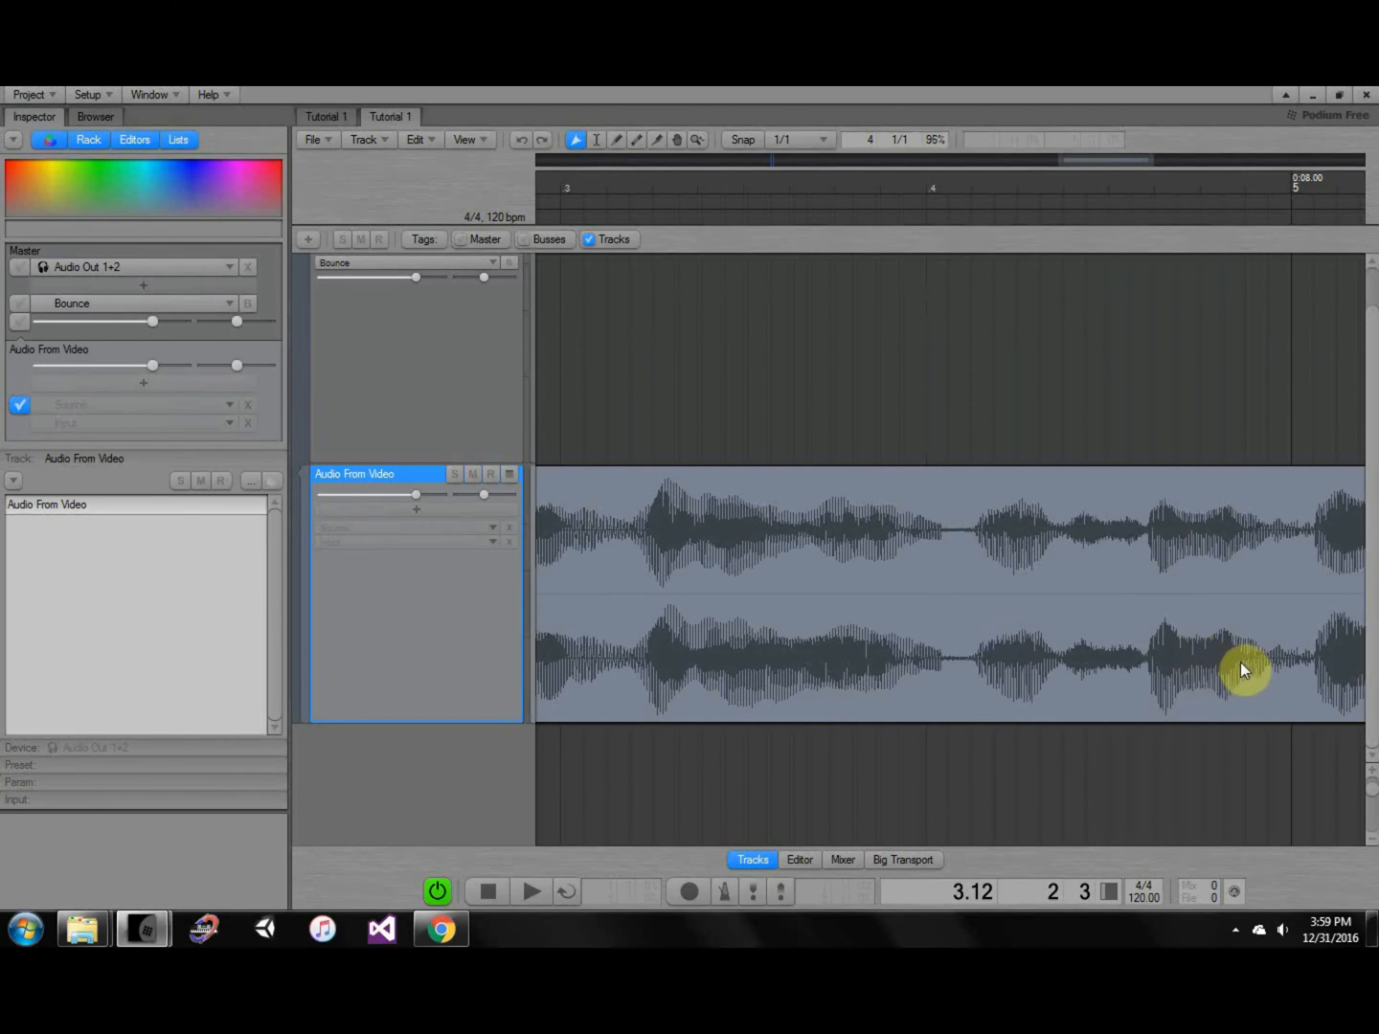
{"action": "middle_click_drag", "start_coordinate": [1234, 671], "coordinate": [1053, 681]}
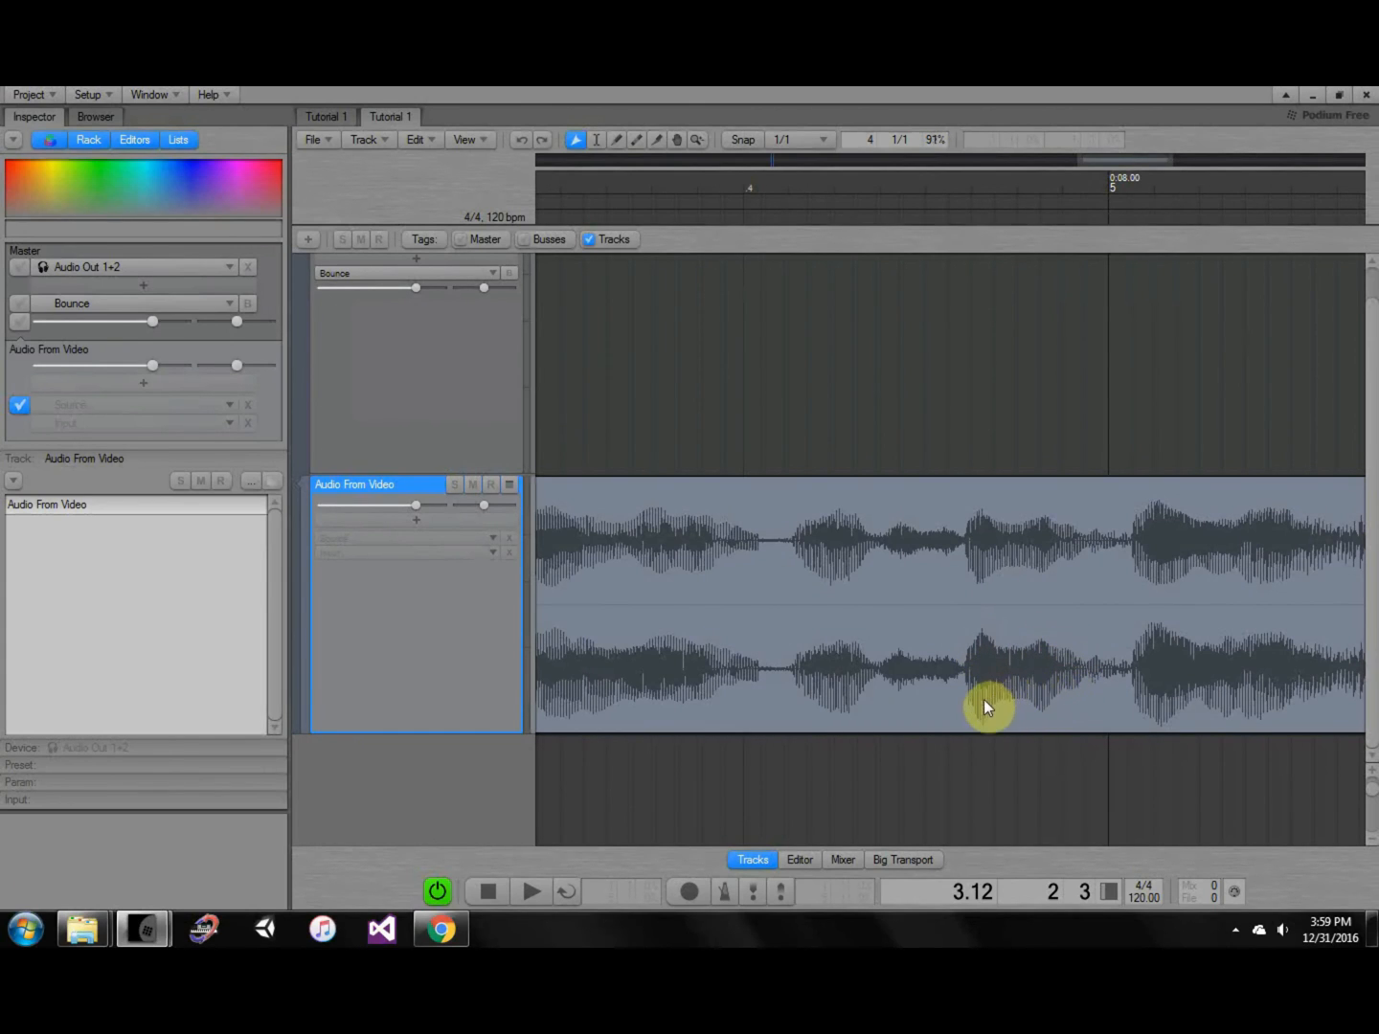
{"action": "left_click", "coordinate": [1022, 704]}
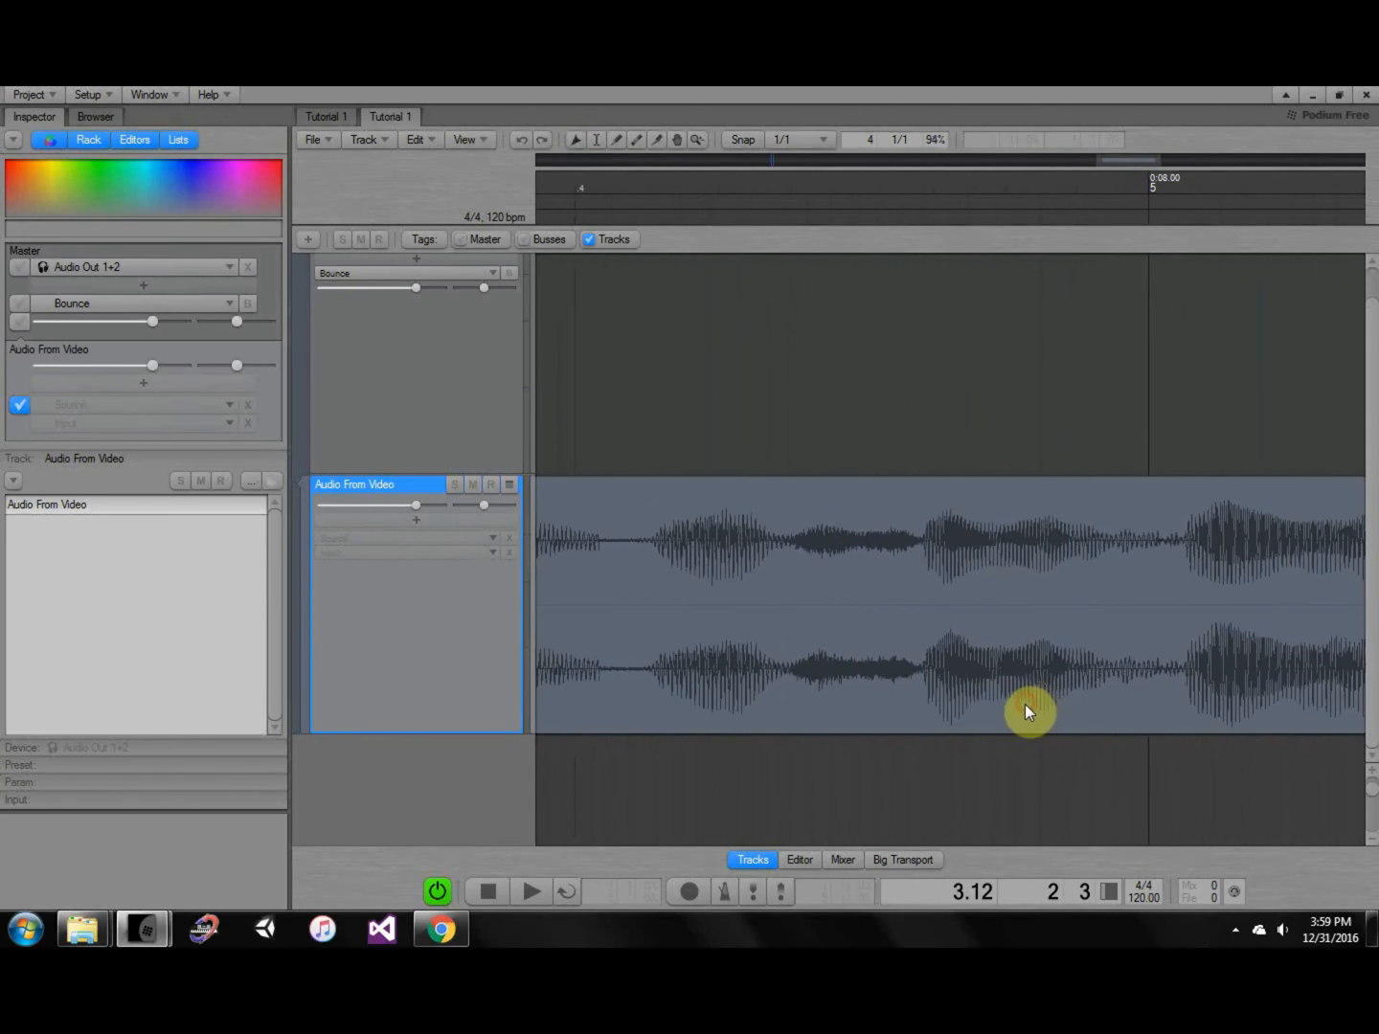
{"action": "scroll", "coordinate": [1026, 706], "scroll_direction": "up", "scroll_amount": 1}
{"action": "scroll", "coordinate": [1029, 706], "scroll_direction": "down", "scroll_amount": 4}
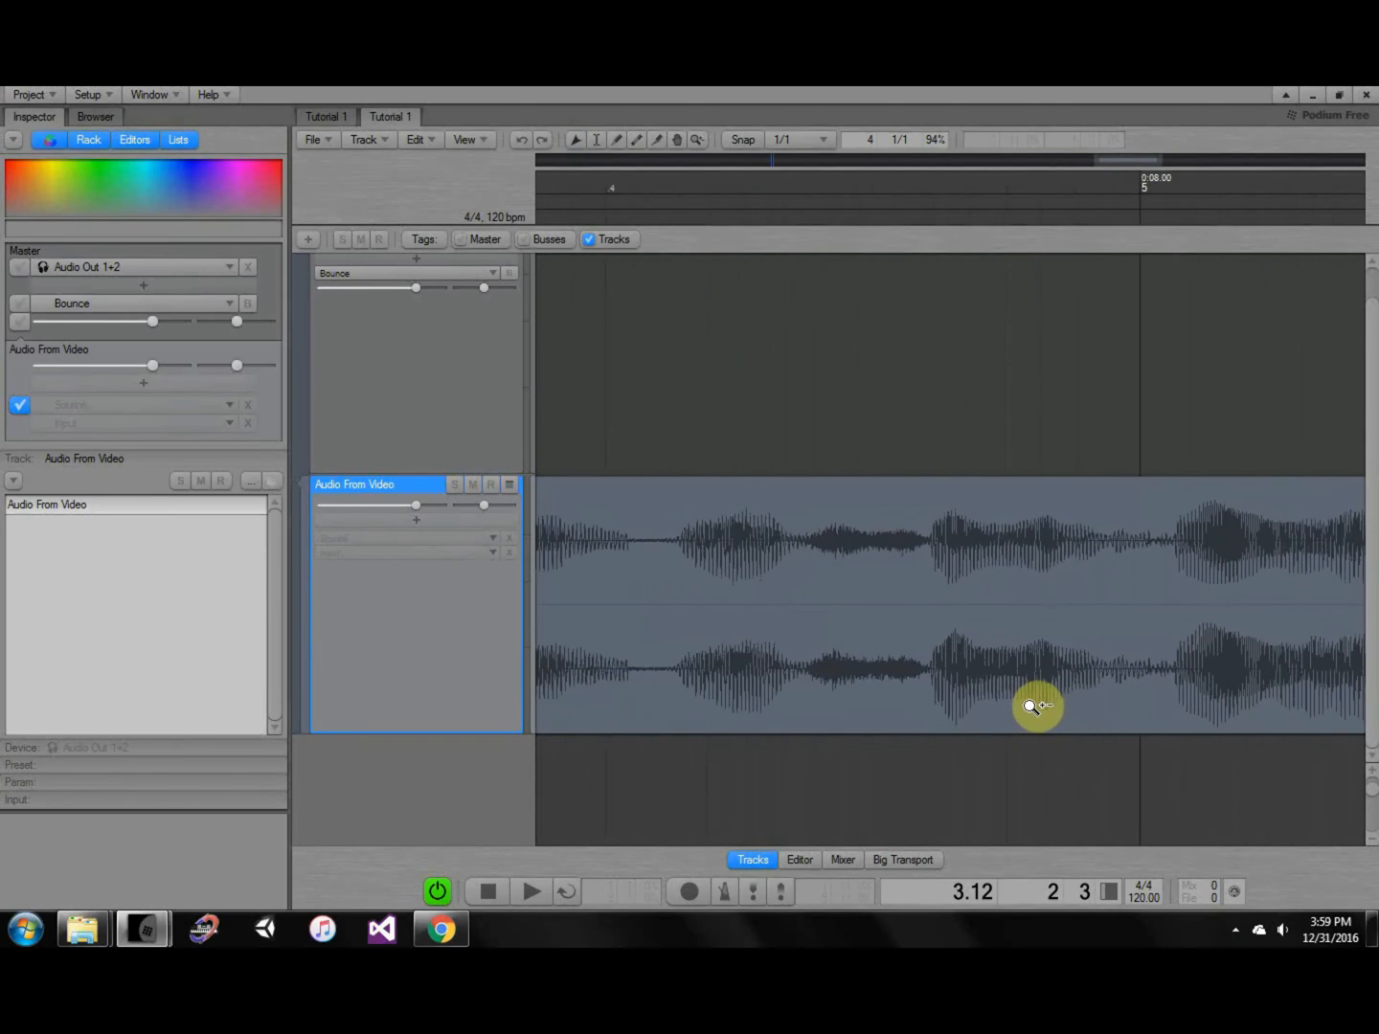
{"action": "middle_click_drag", "start_coordinate": [1057, 702], "coordinate": [972, 680]}
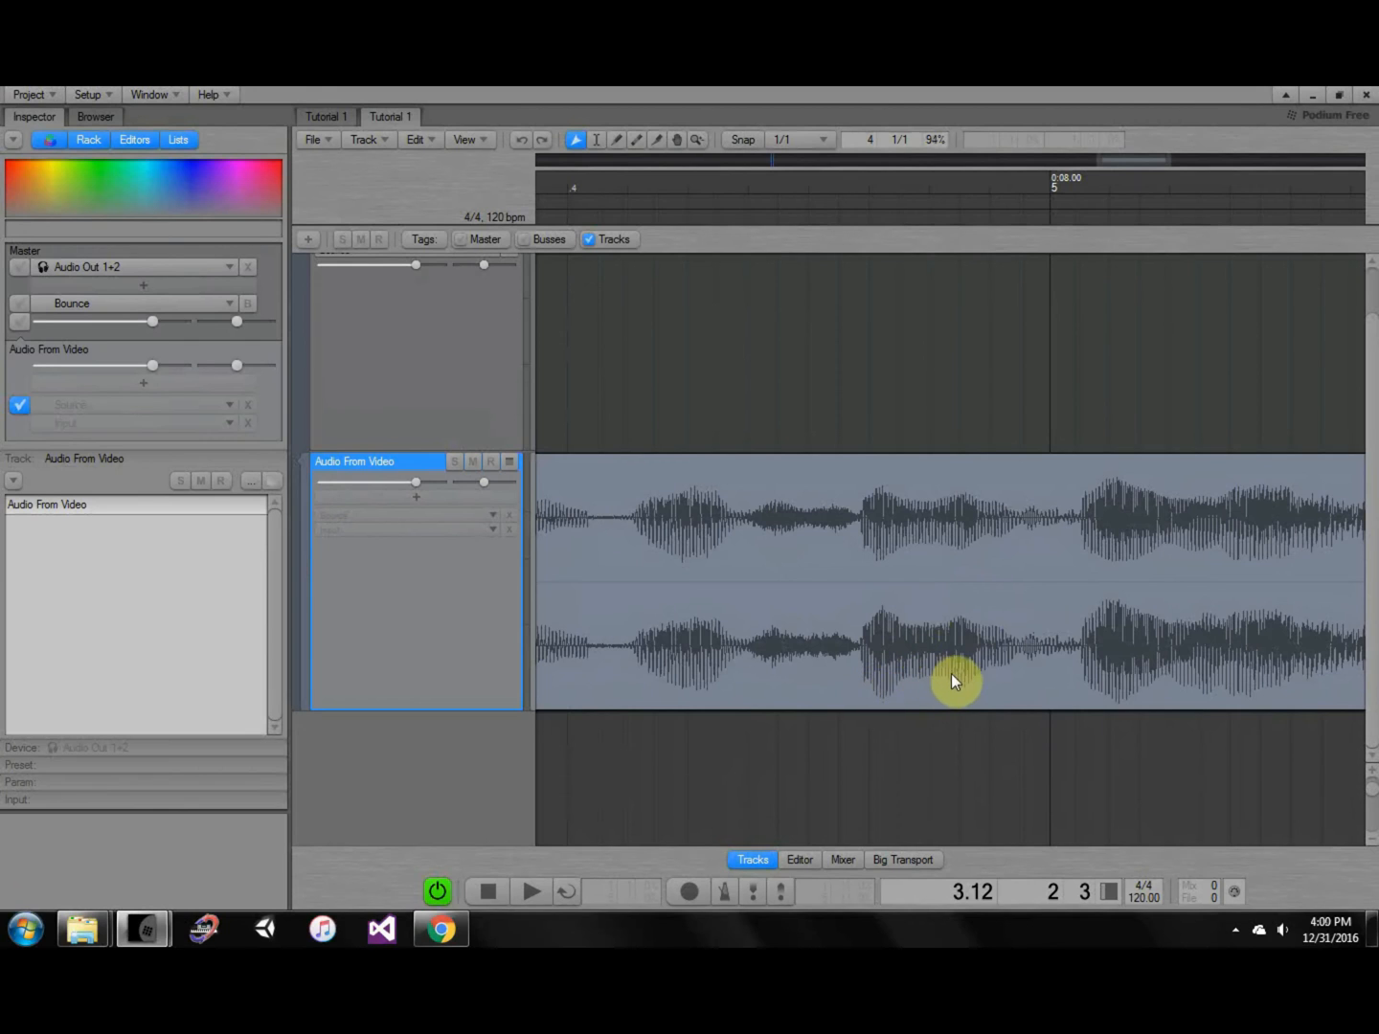
{"action": "scroll", "coordinate": [995, 689], "scroll_direction": "down", "scroll_amount": 2}
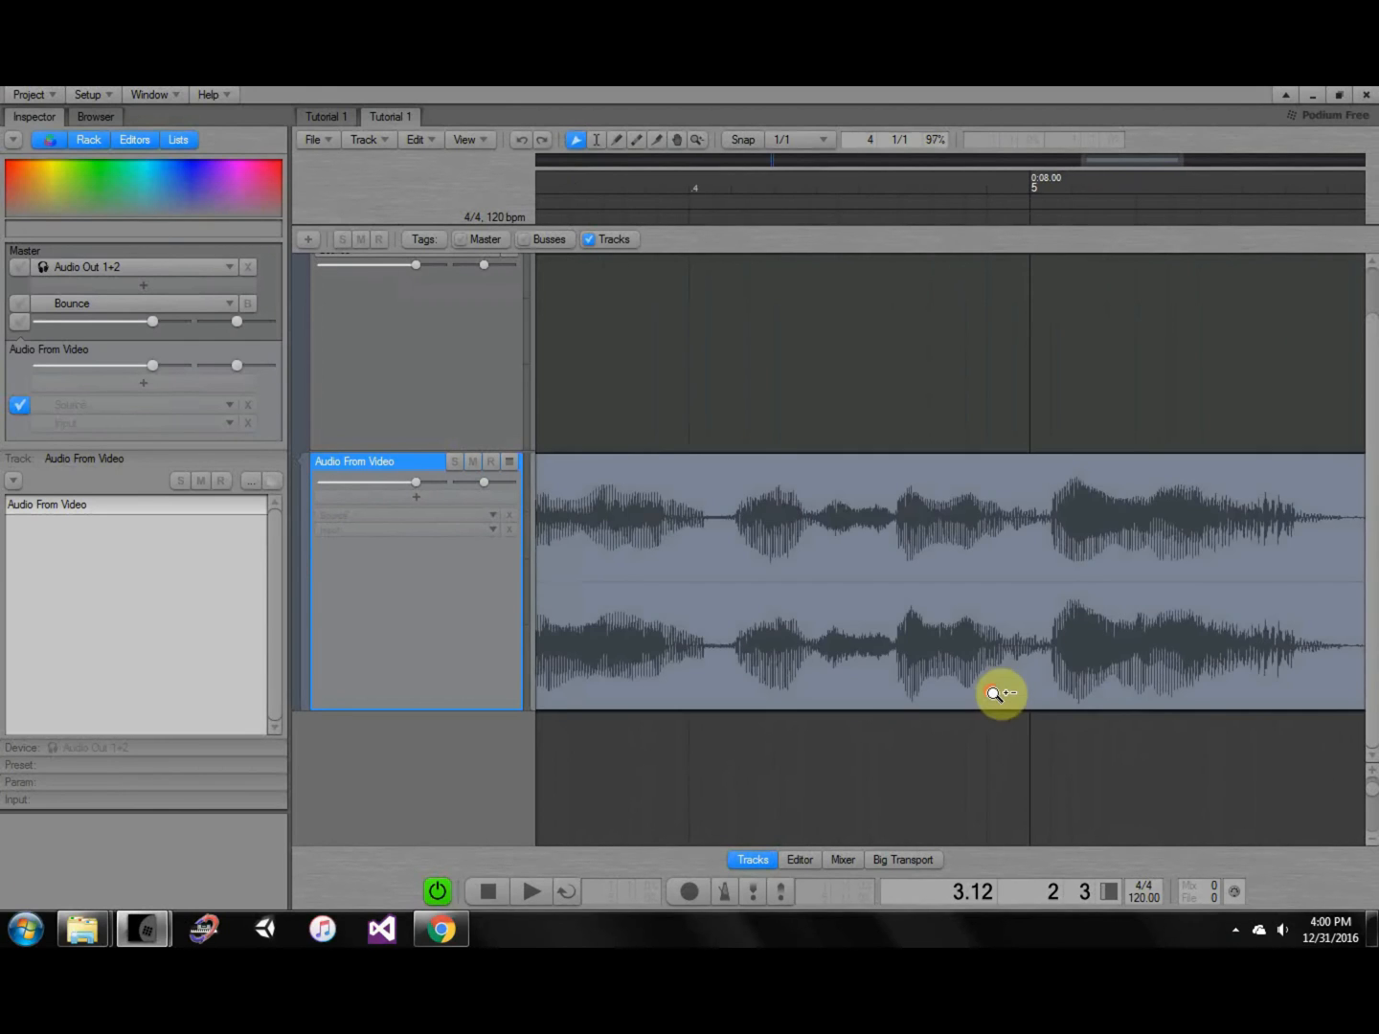
{"action": "middle_click_drag", "start_coordinate": [1014, 676], "coordinate": [1115, 621]}
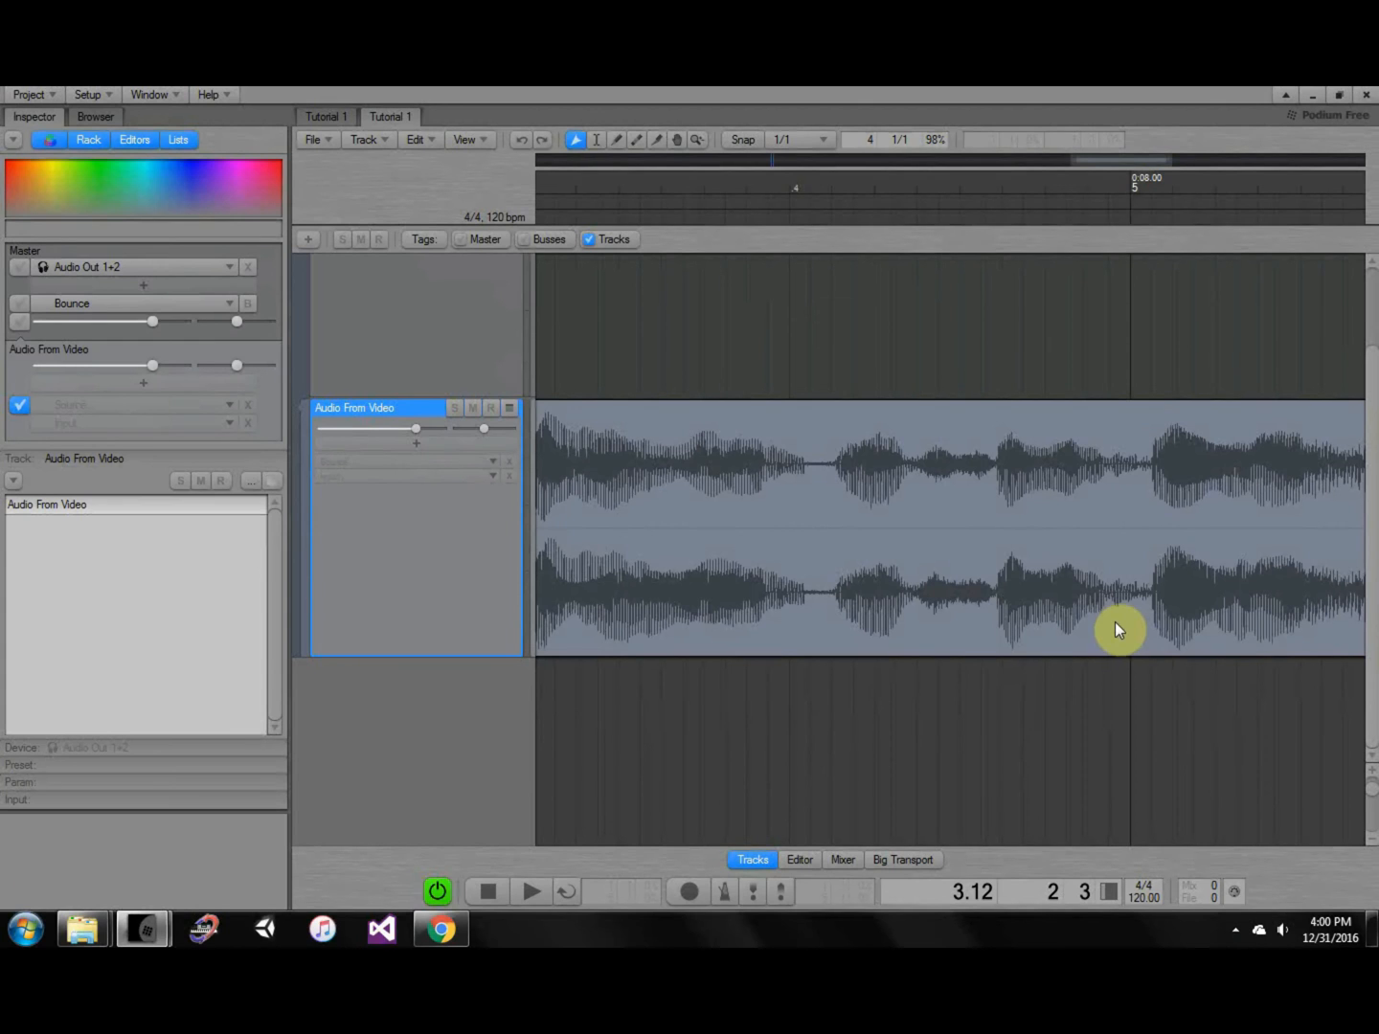
{"action": "scroll", "coordinate": [1005, 676], "scroll_direction": "up", "scroll_amount": 2}
{"action": "middle_click_drag", "start_coordinate": [1005, 662], "coordinate": [1053, 656]}
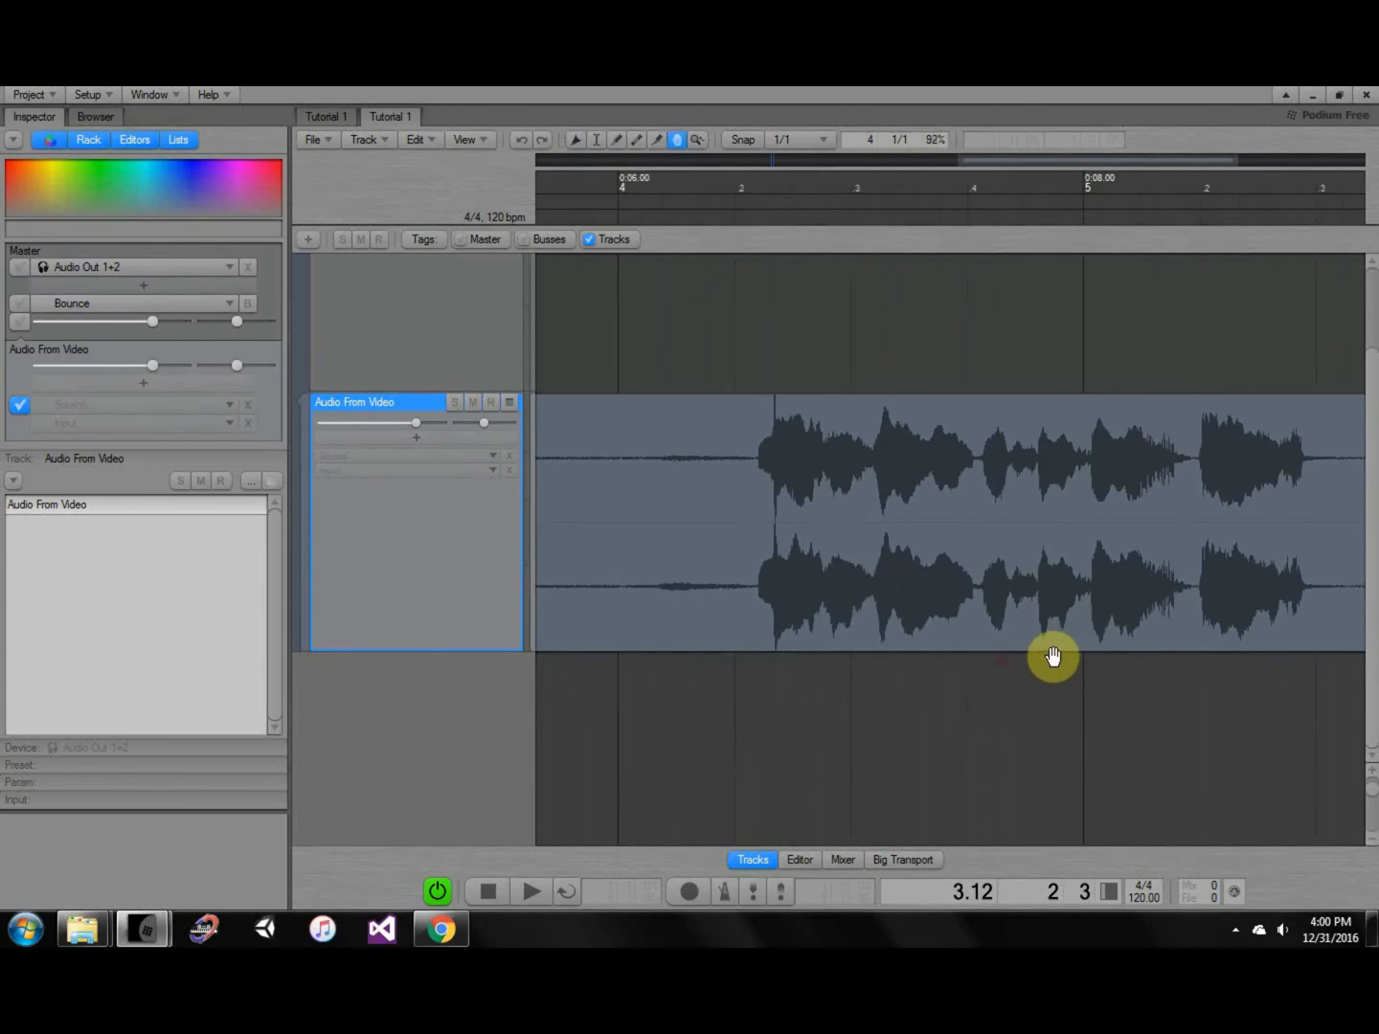
{"action": "scroll", "coordinate": [1071, 651], "scroll_direction": "down", "scroll_amount": 9}
{"action": "scroll", "coordinate": [1084, 635], "scroll_direction": "up", "scroll_amount": 2}
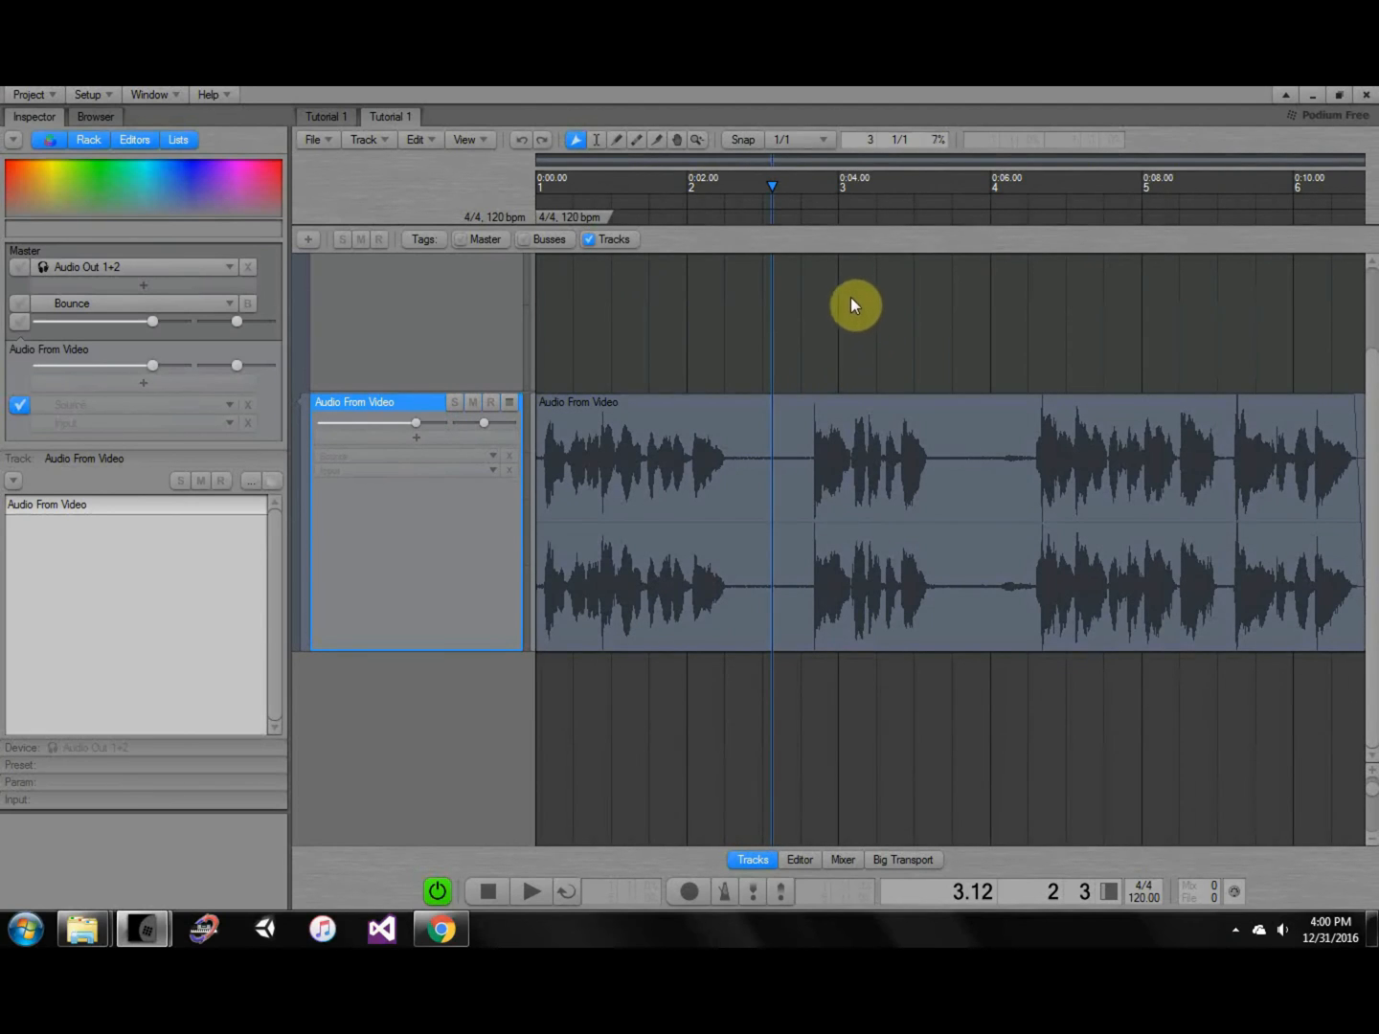
Save Tutorial 1, load AudioTest from Recent Projects, and open its Mastering Tutorial arrangement.
{"action": "left_click", "coordinate": [323, 116]}
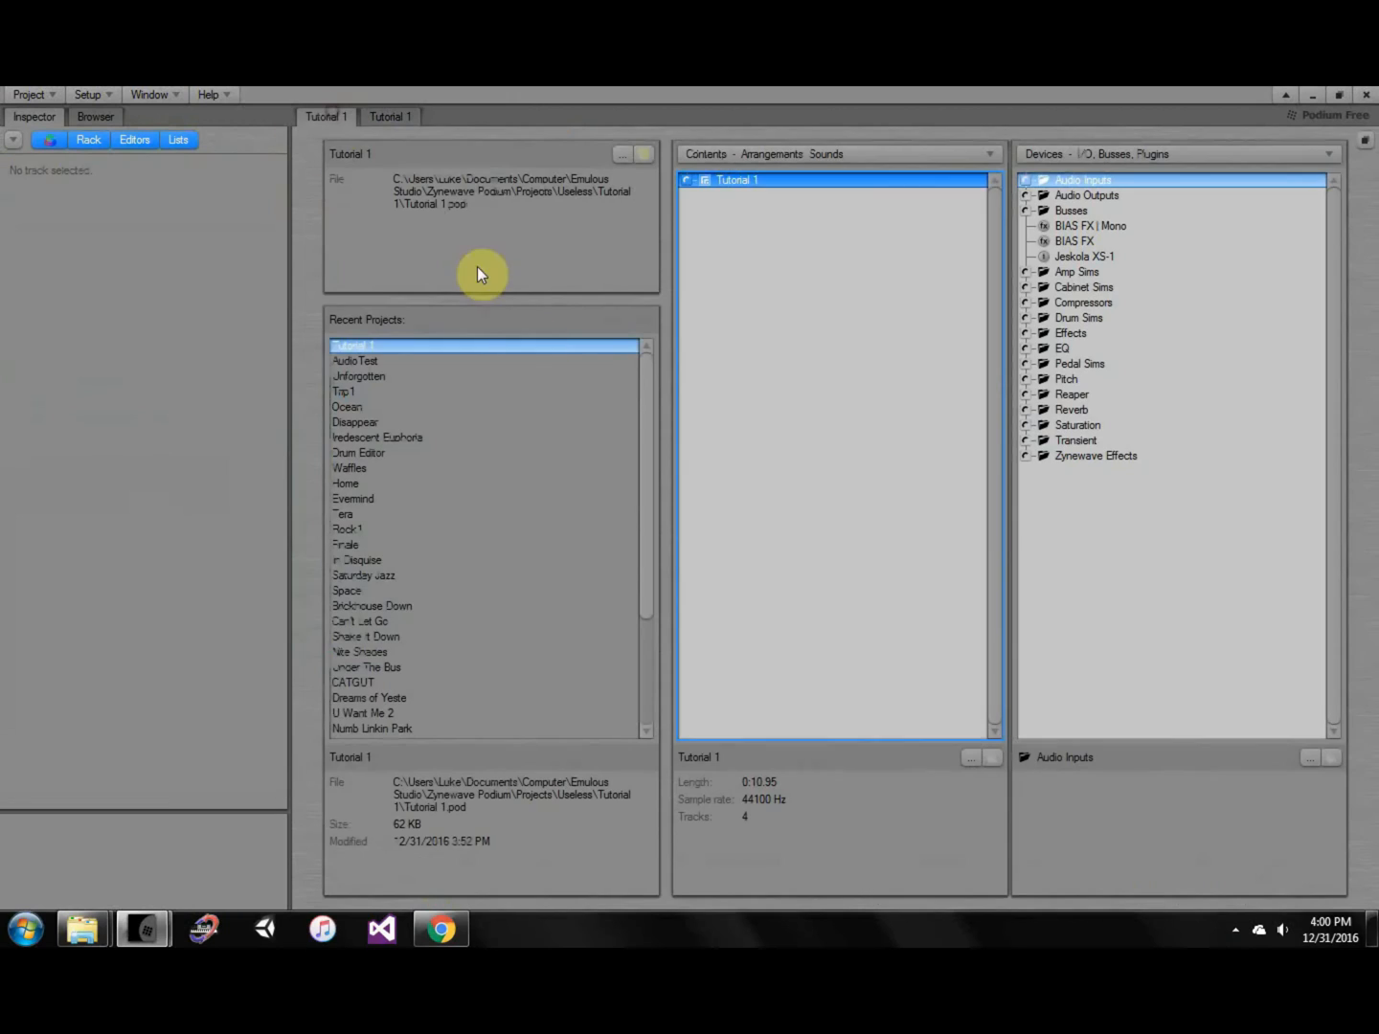
{"action": "double_click", "coordinate": [471, 361]}
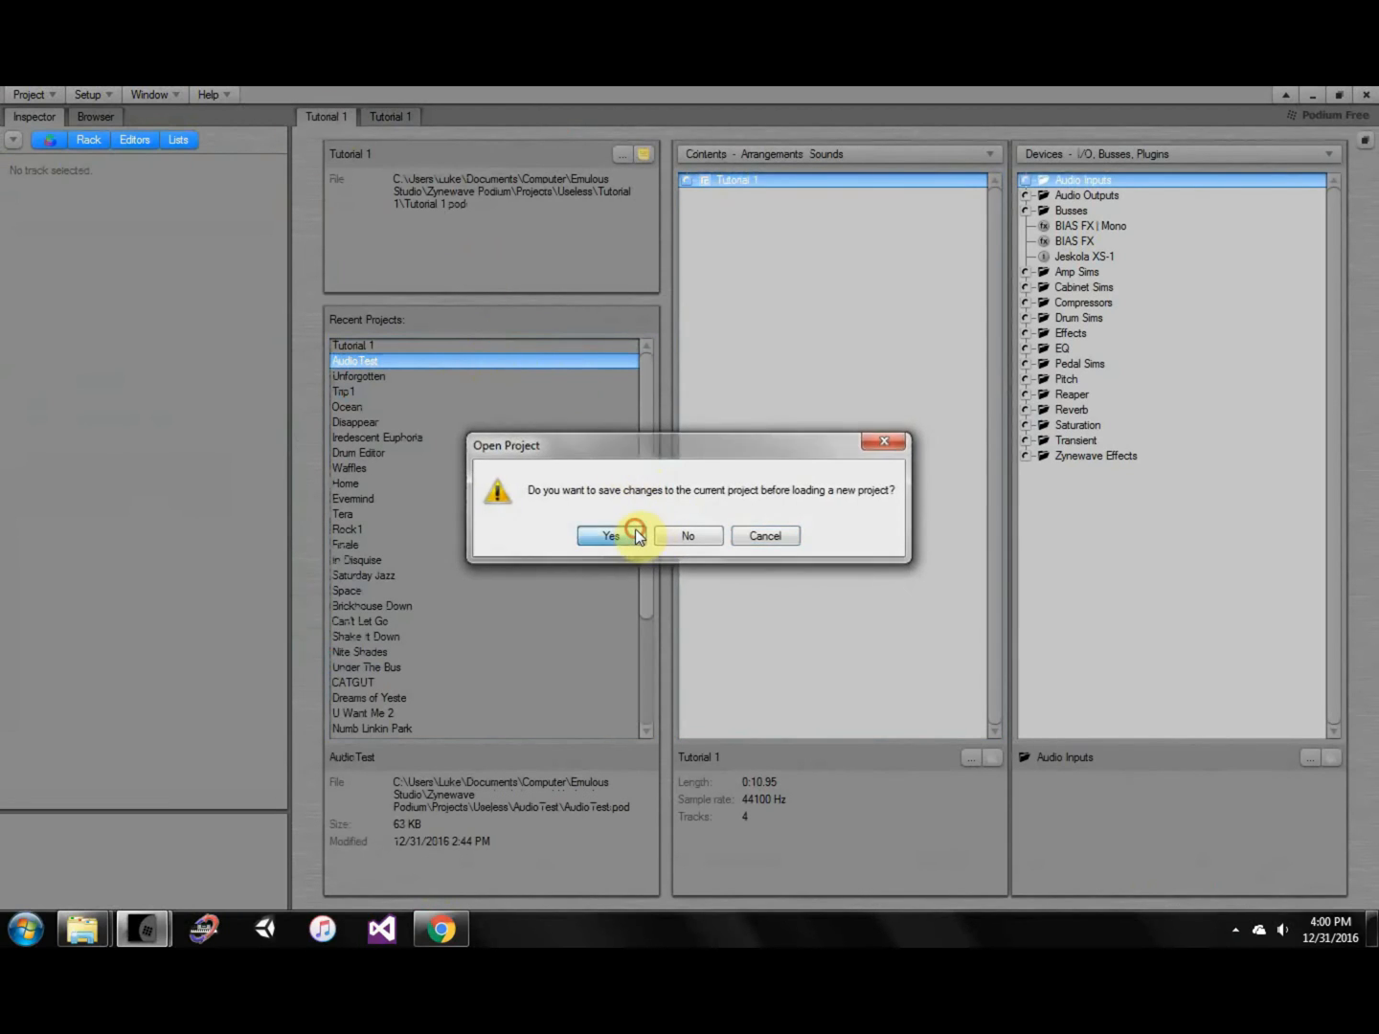
{"action": "left_click", "coordinate": [636, 535]}
{"action": "left_click", "coordinate": [779, 198]}
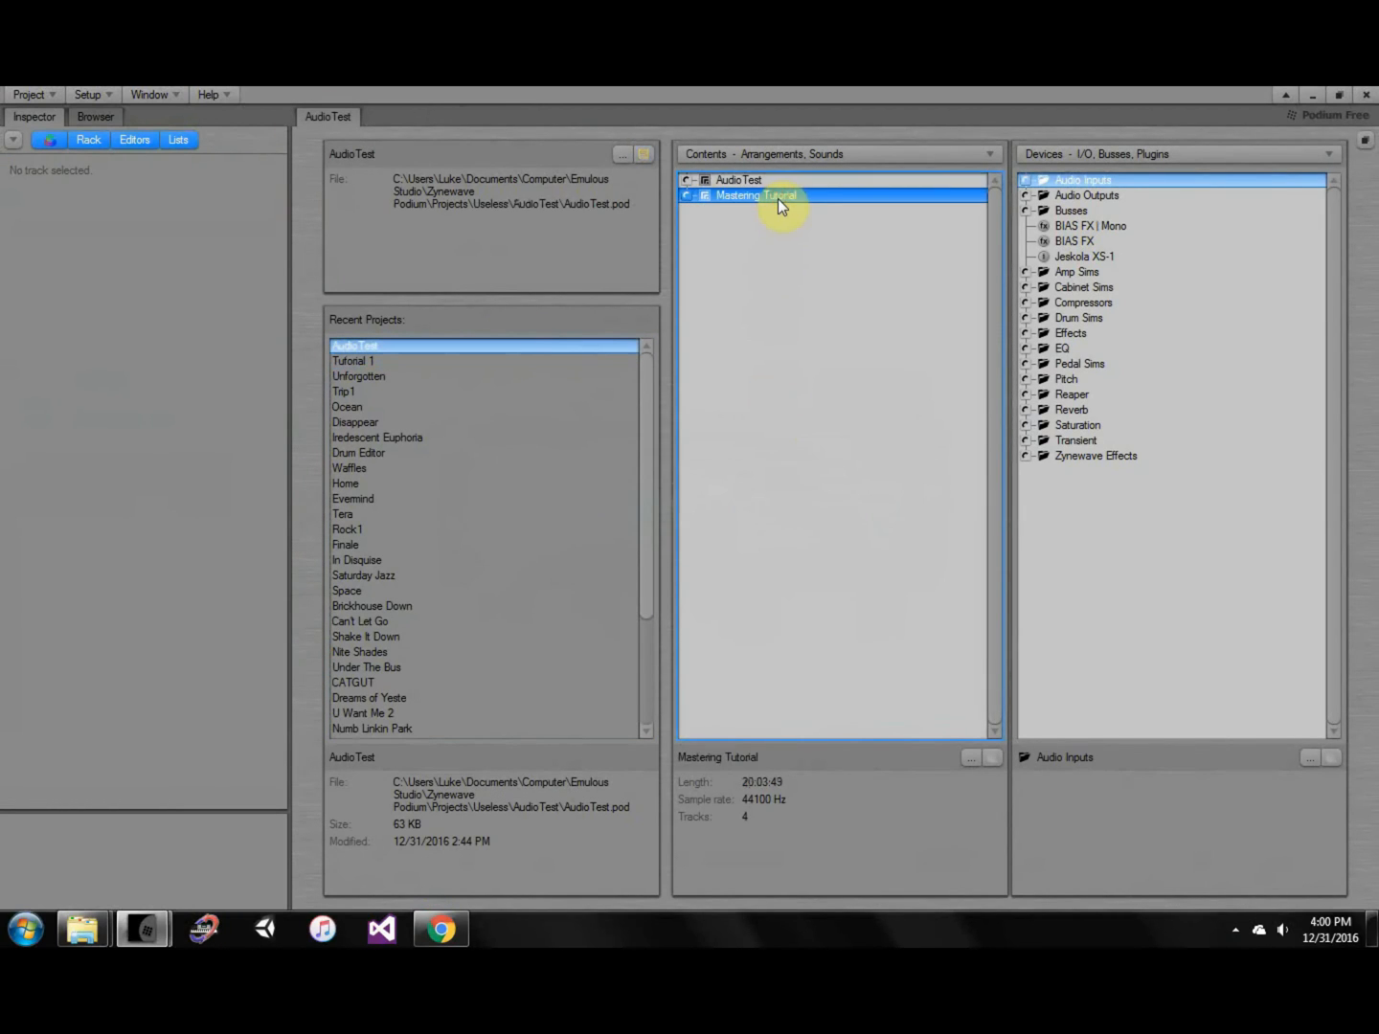
{"action": "double_click", "coordinate": [778, 199]}
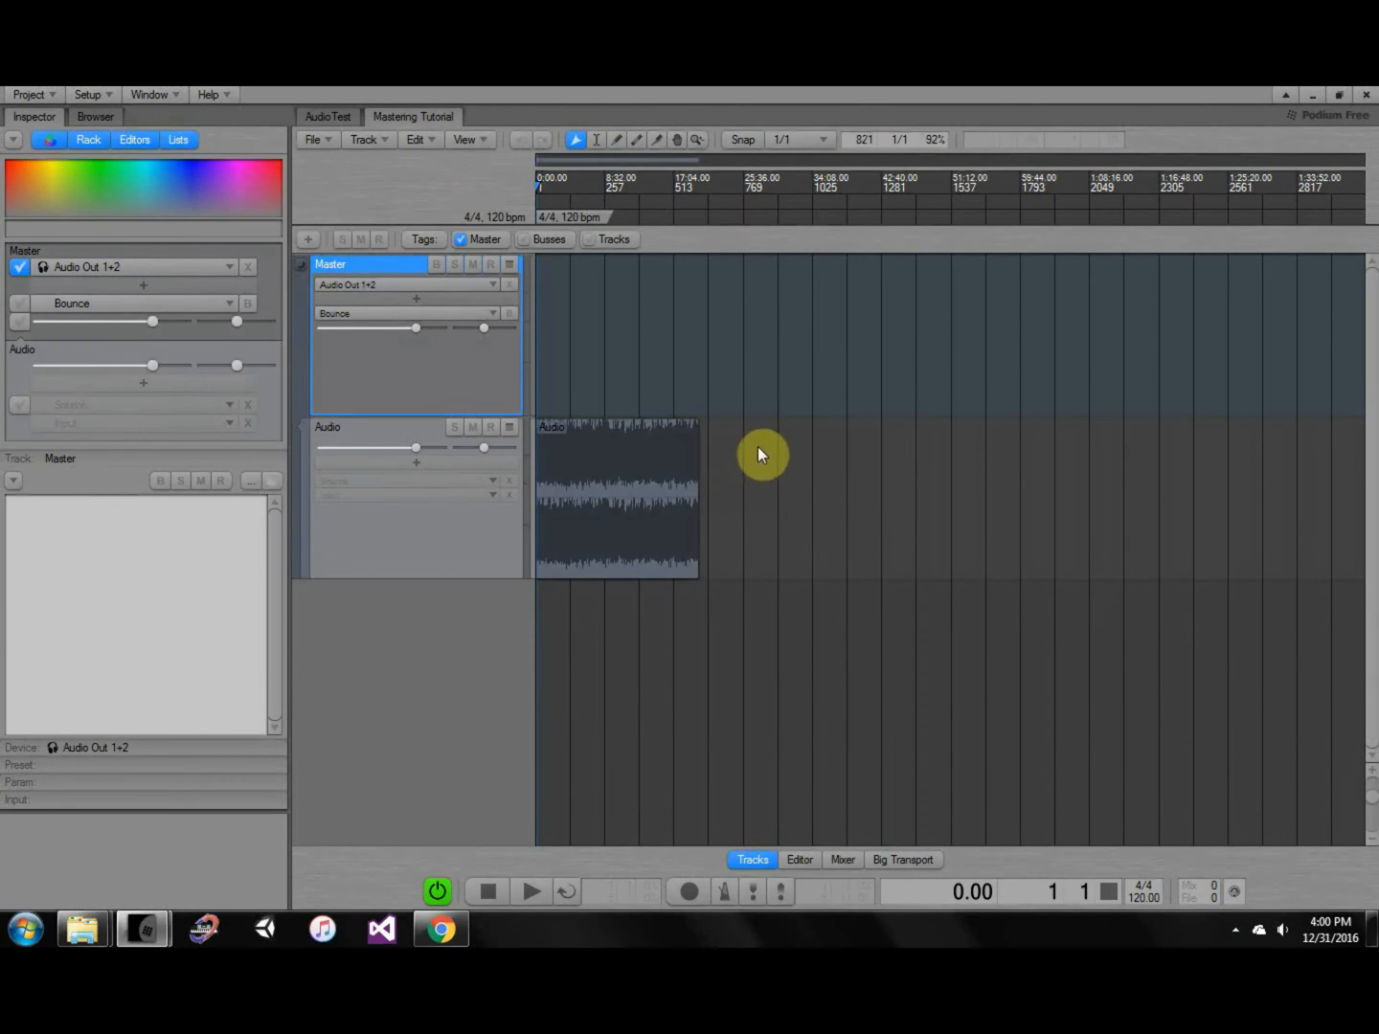
{"action": "middle_click_drag", "start_coordinate": [748, 472], "coordinate": [758, 384]}
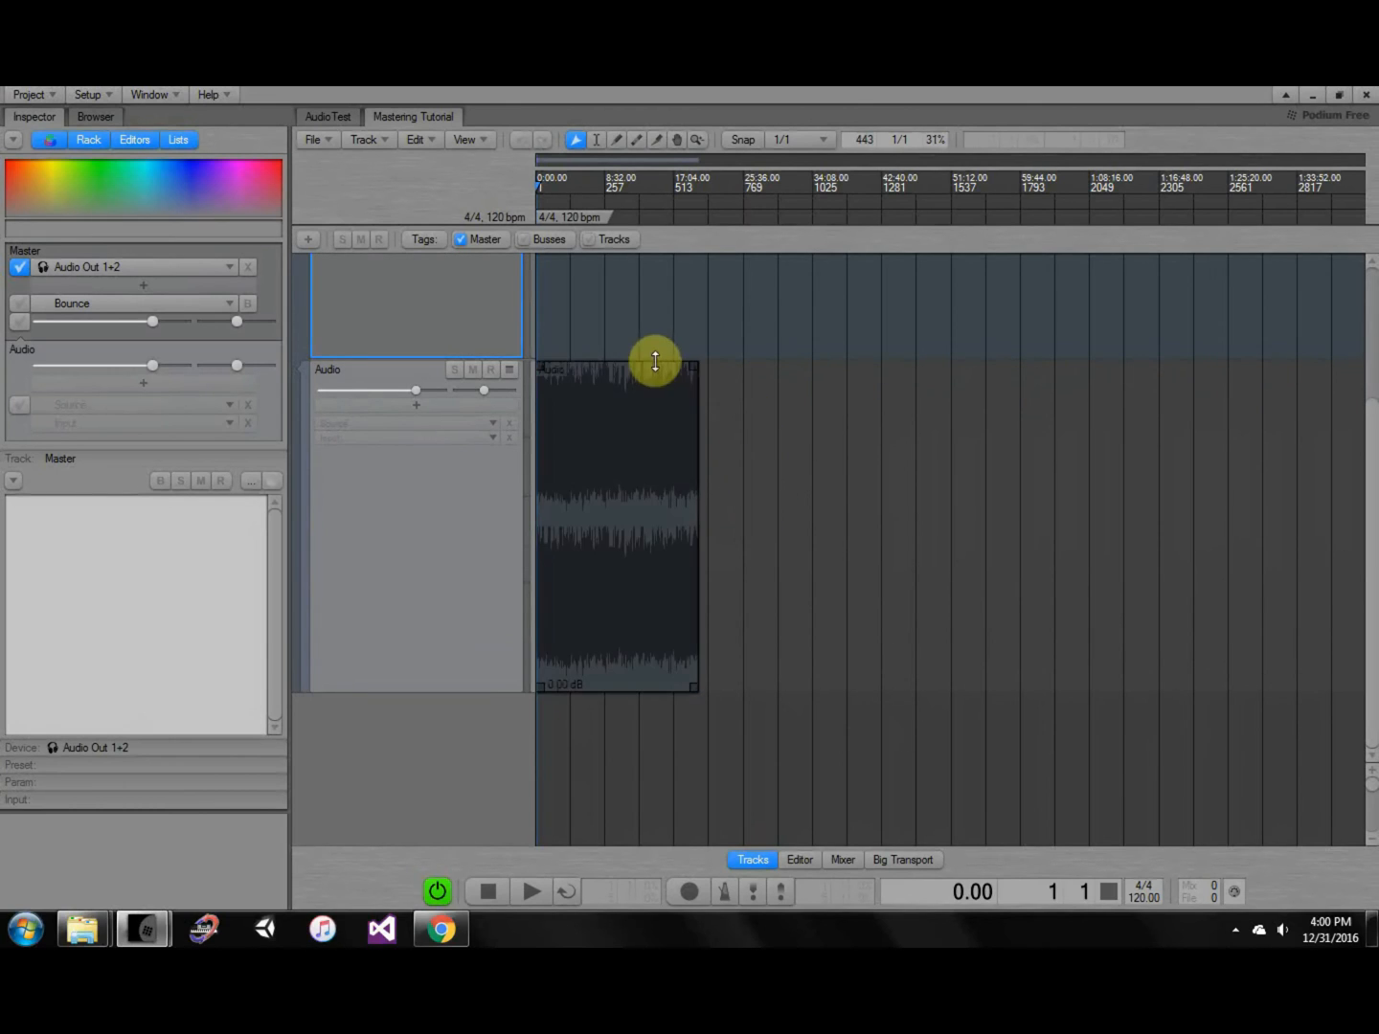
{"action": "left_click", "coordinate": [574, 364]}
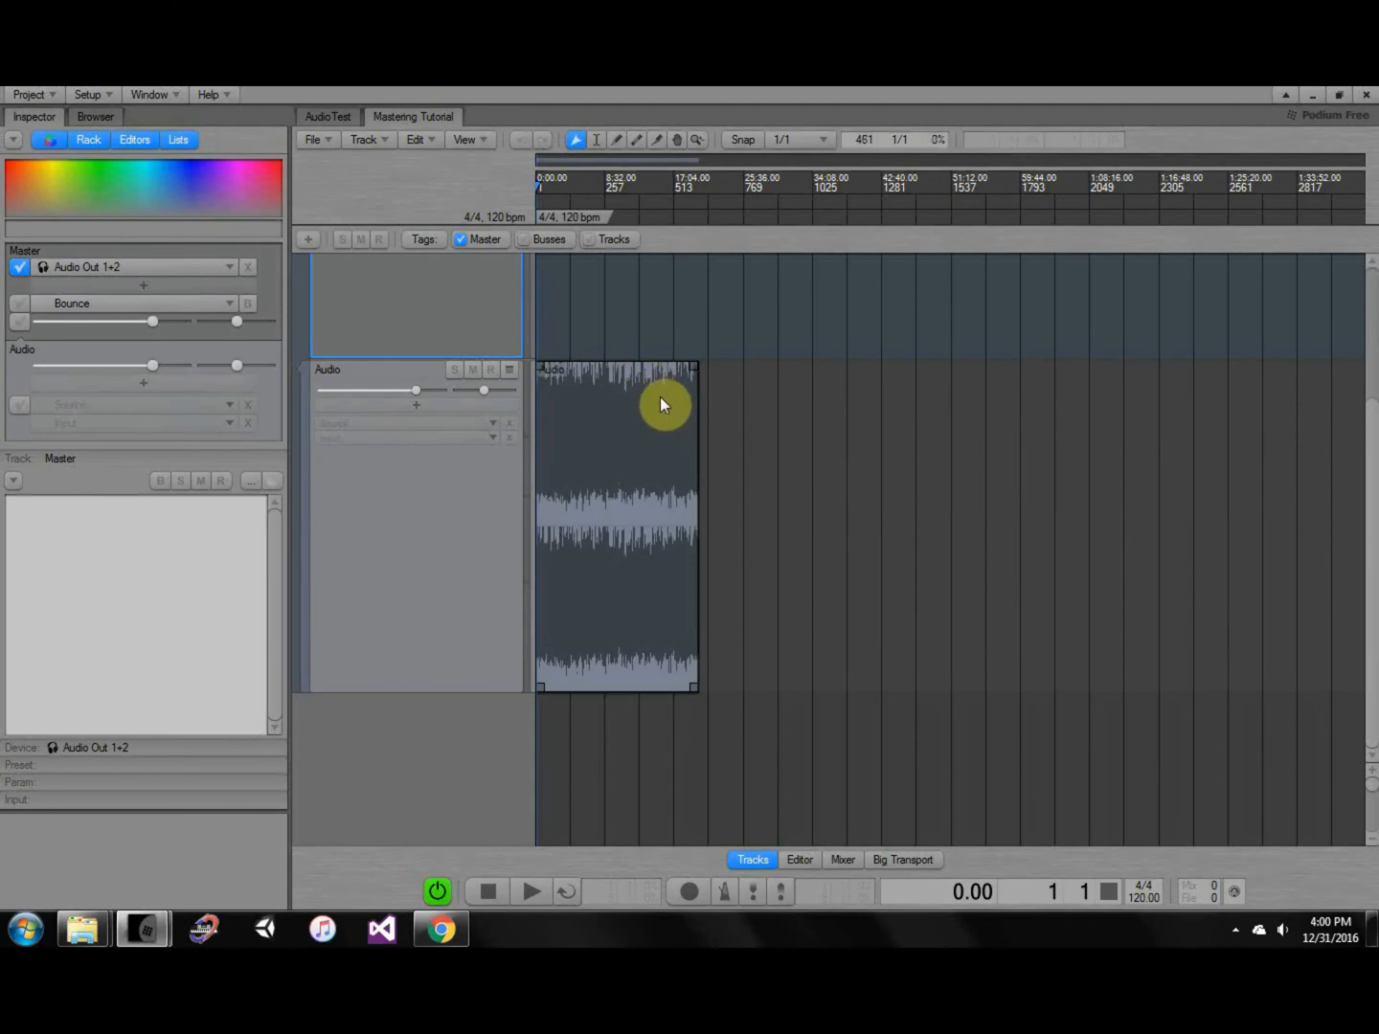
{"action": "scroll", "coordinate": [660, 396], "scroll_direction": "up", "scroll_amount": 5}
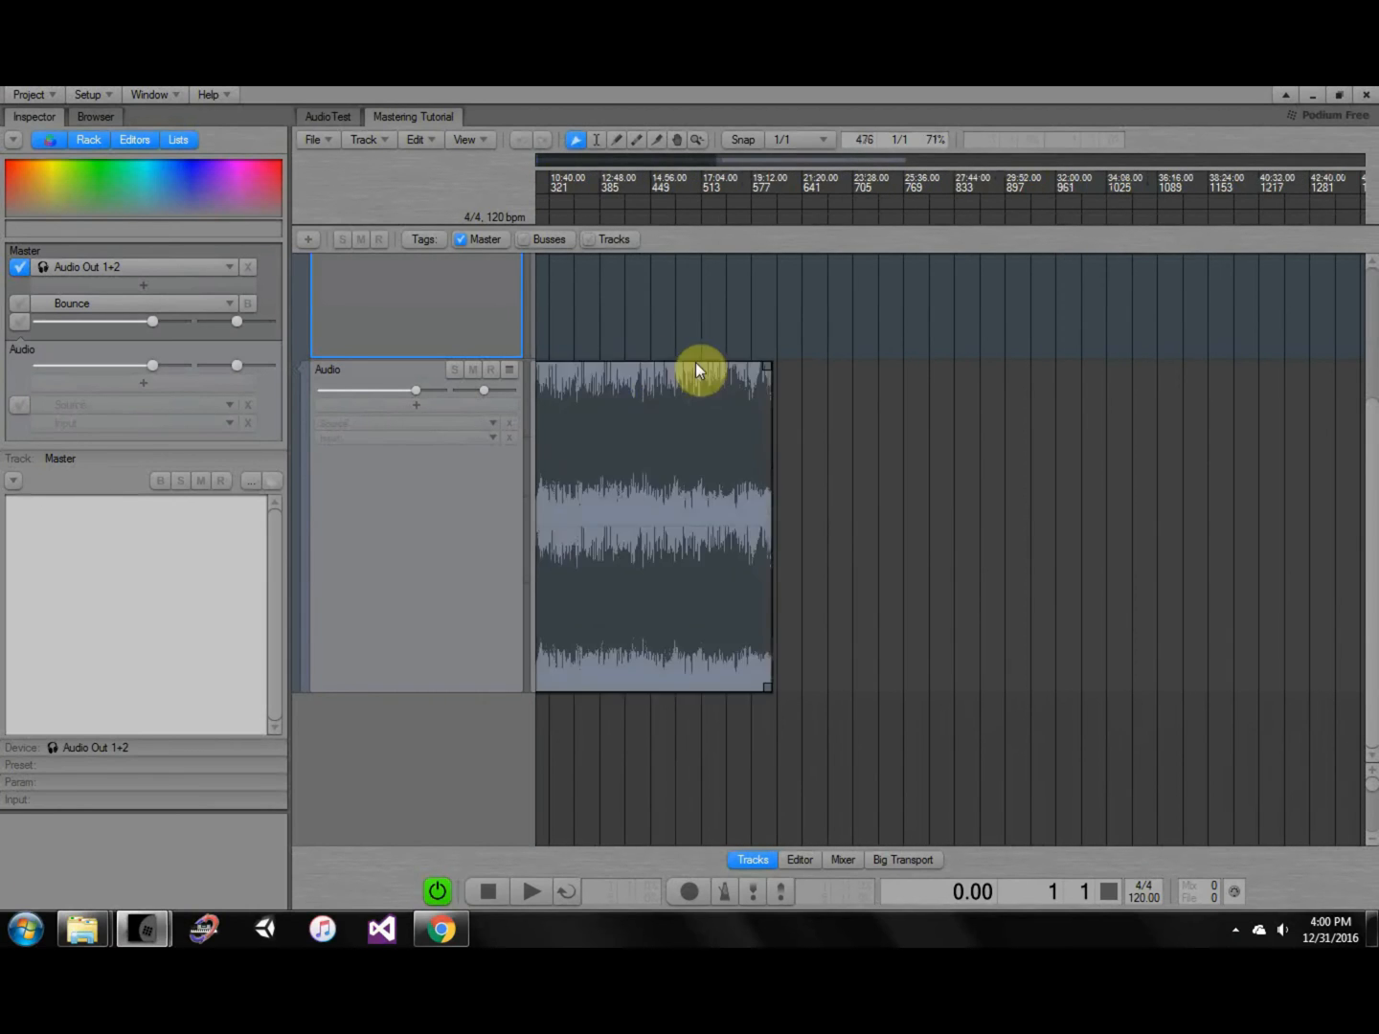
{"action": "middle_click_drag", "start_coordinate": [665, 429], "coordinate": [976, 385]}
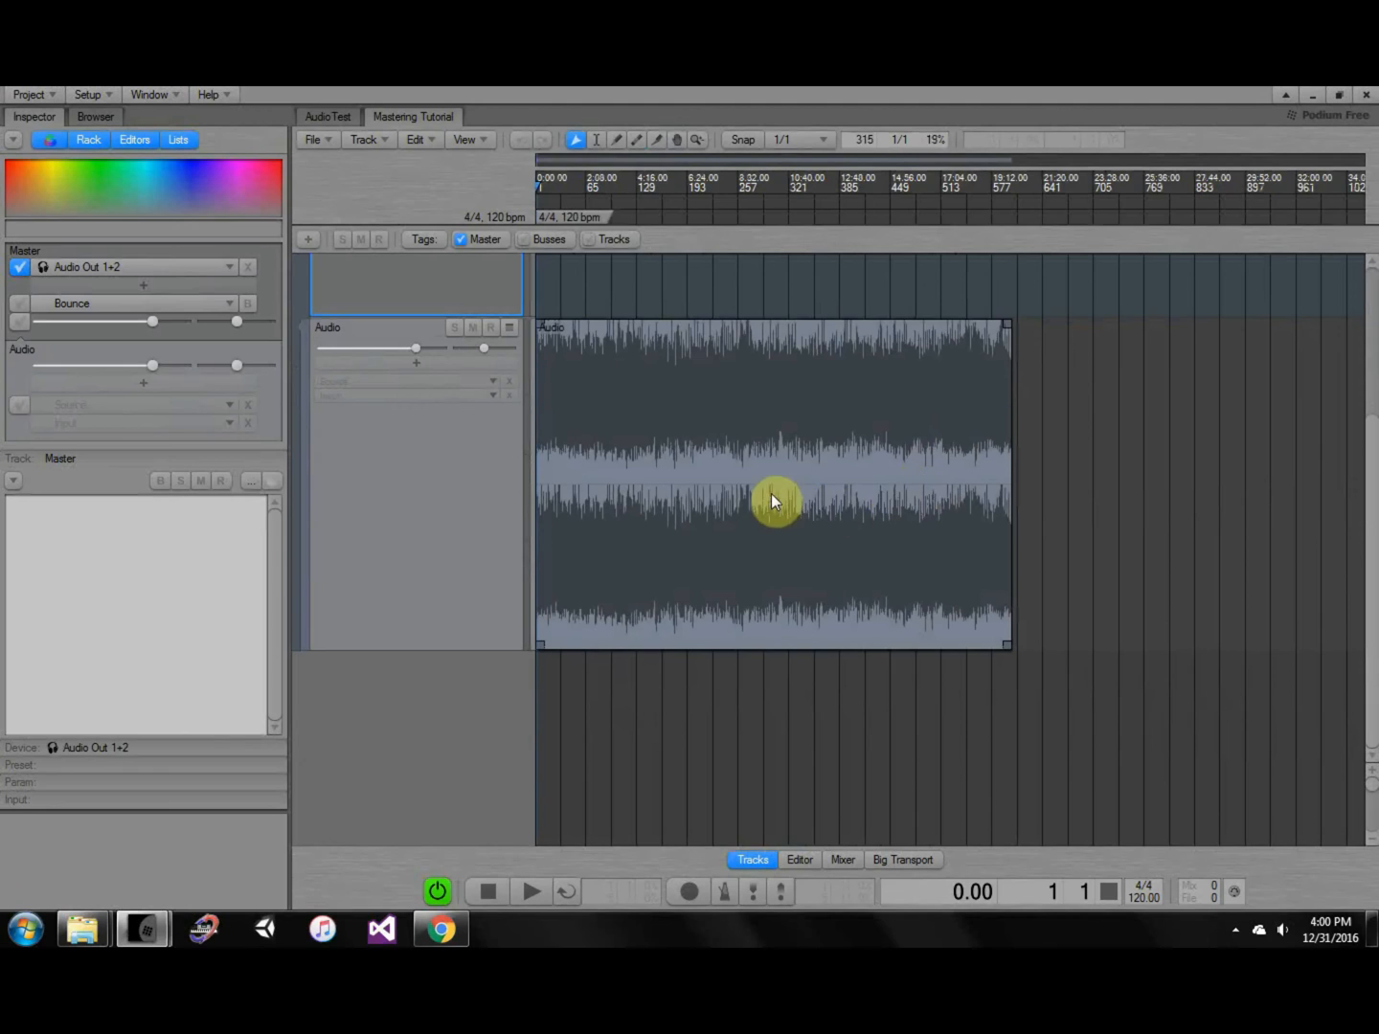
{"action": "scroll", "coordinate": [766, 503], "scroll_direction": "up", "scroll_amount": 5, "text": "ctrl"}
{"action": "scroll", "coordinate": [823, 498], "scroll_direction": "up", "scroll_amount": 4, "text": "ctrl"}
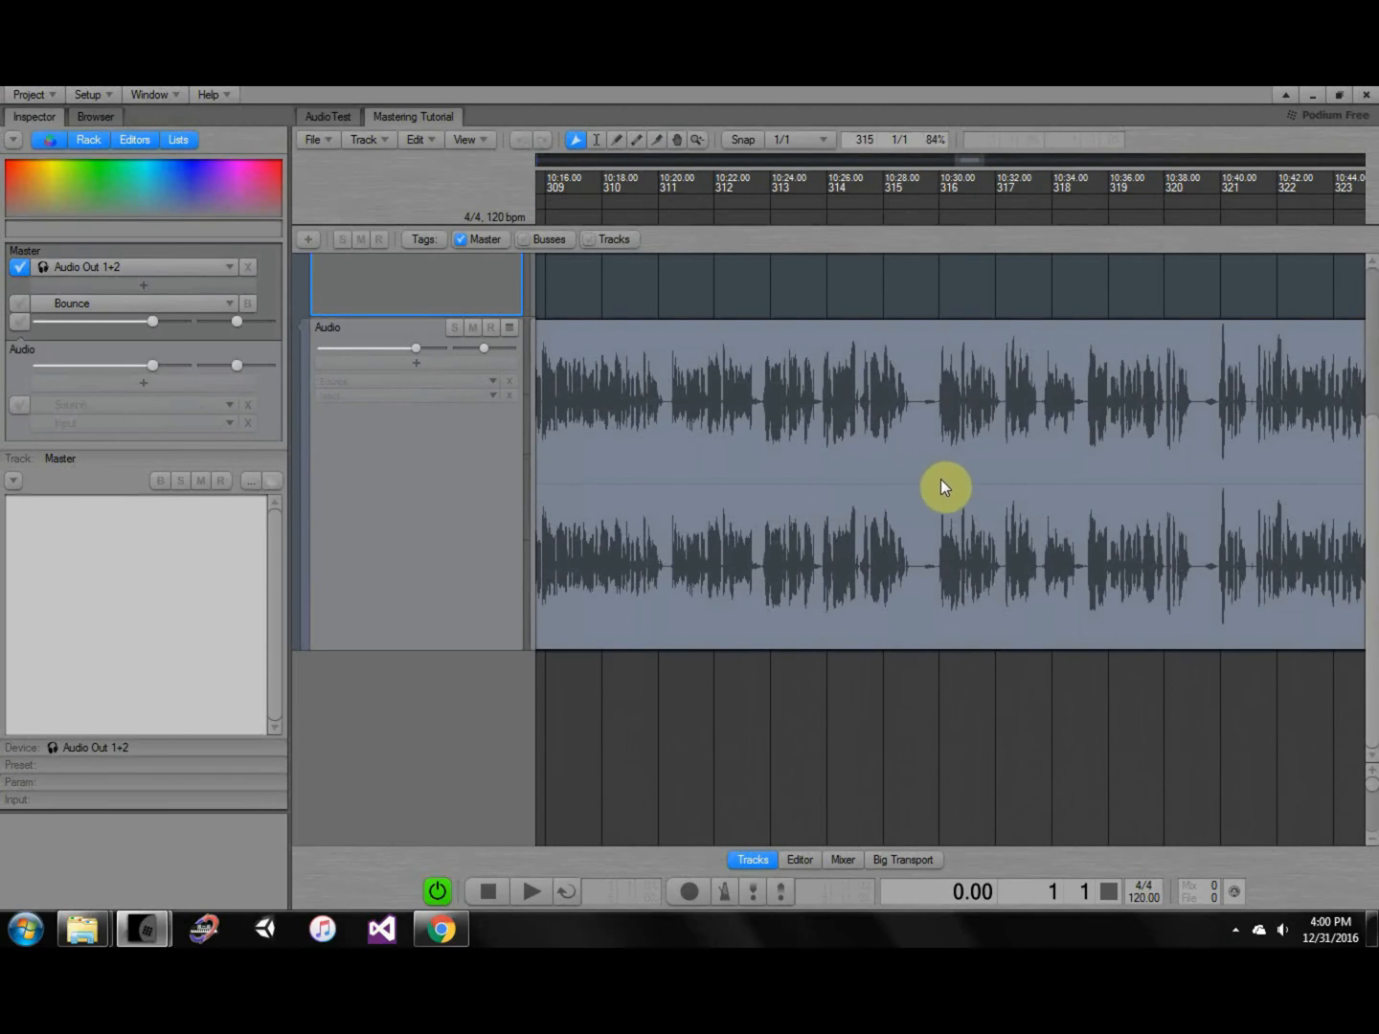
{"action": "scroll", "coordinate": [948, 457], "scroll_direction": "down", "scroll_amount": 5, "text": "ctrl"}
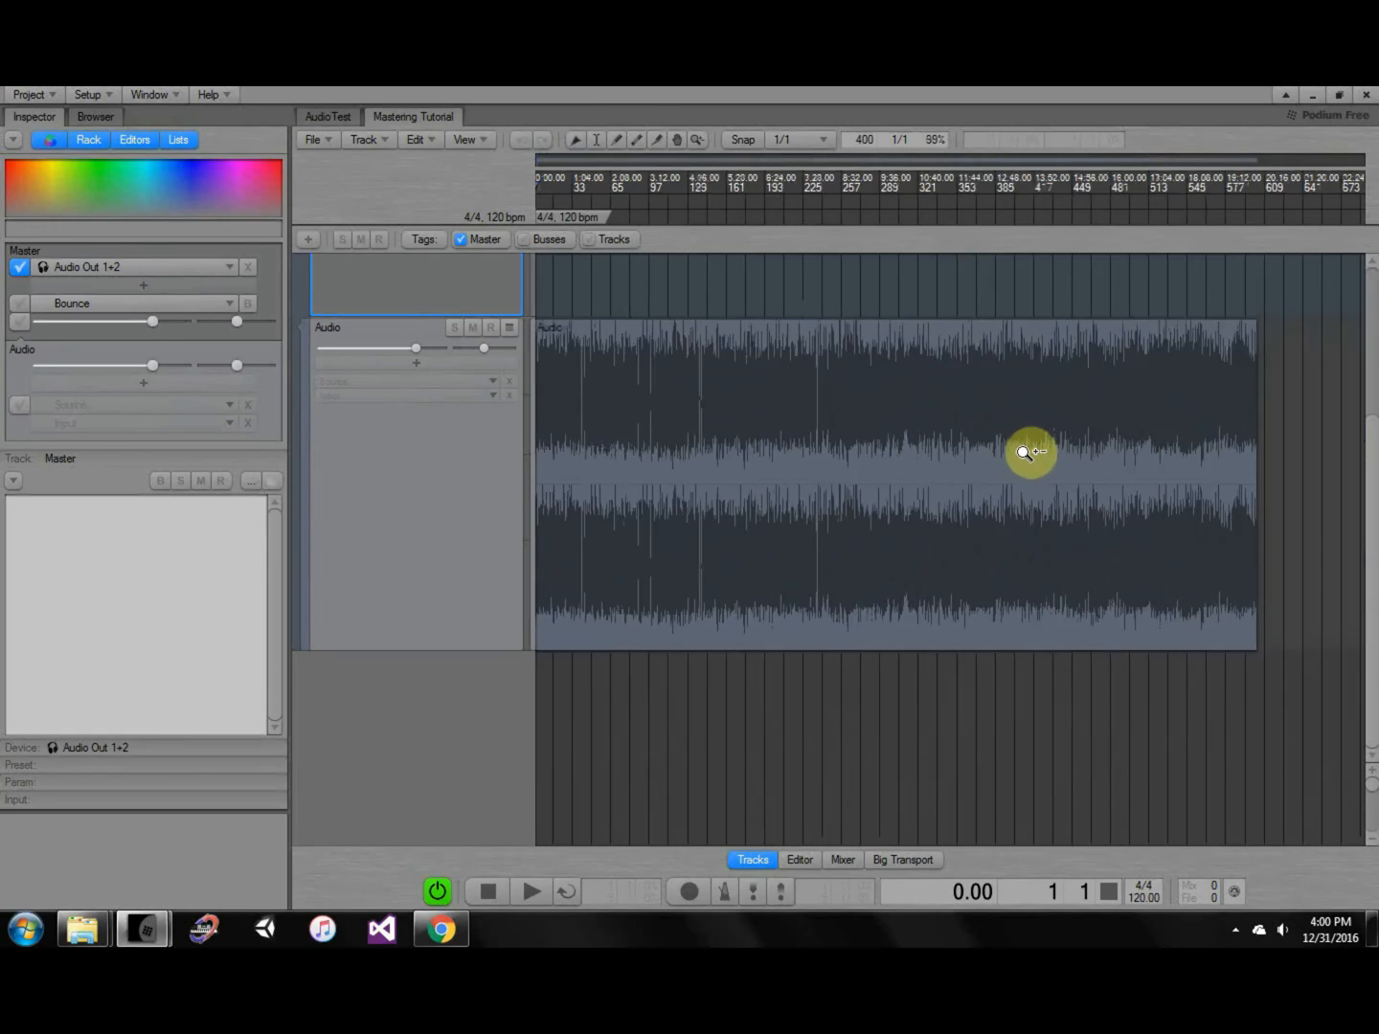
{"action": "scroll", "coordinate": [1032, 450], "scroll_direction": "down", "scroll_amount": 3, "text": "ctrl"}
{"action": "left_click", "coordinate": [924, 414]}
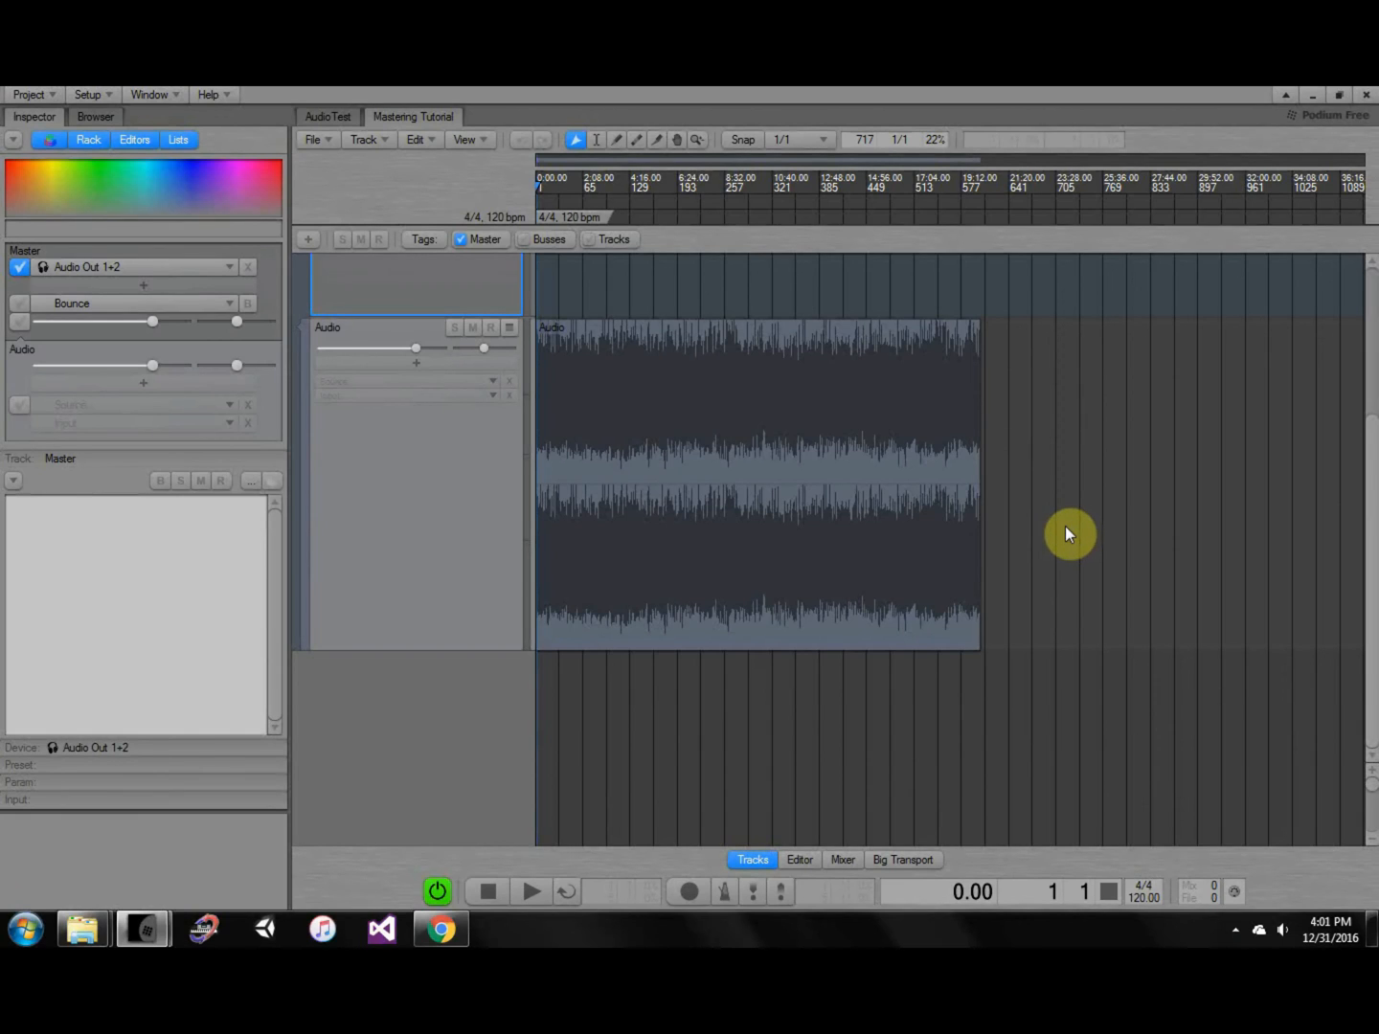
{"action": "left_click", "coordinate": [962, 502]}
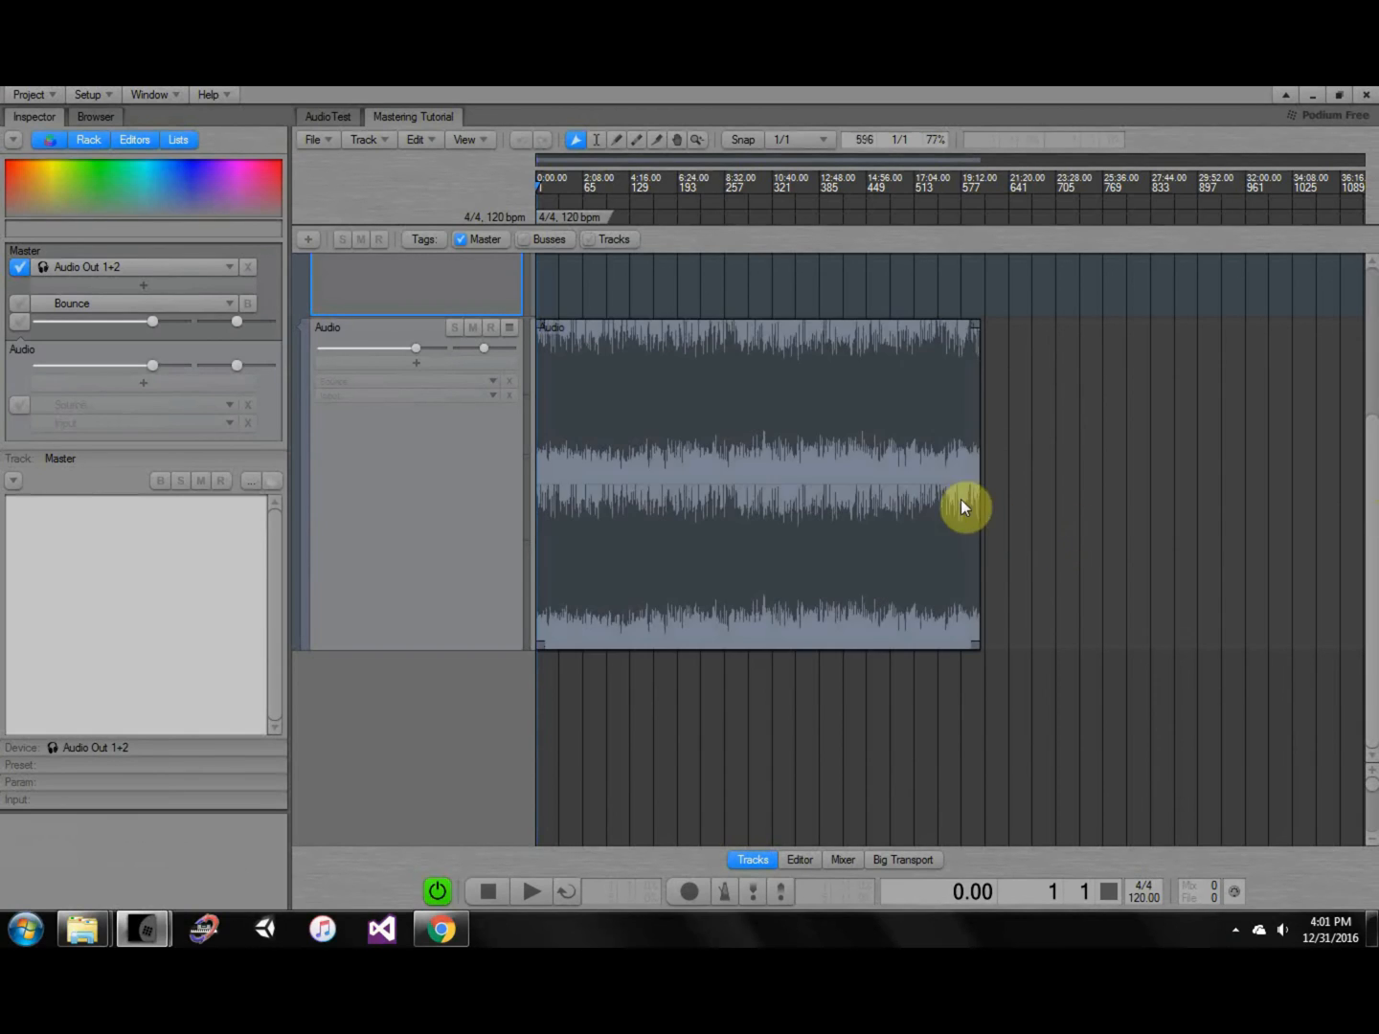
{"action": "left_click", "coordinate": [1035, 545]}
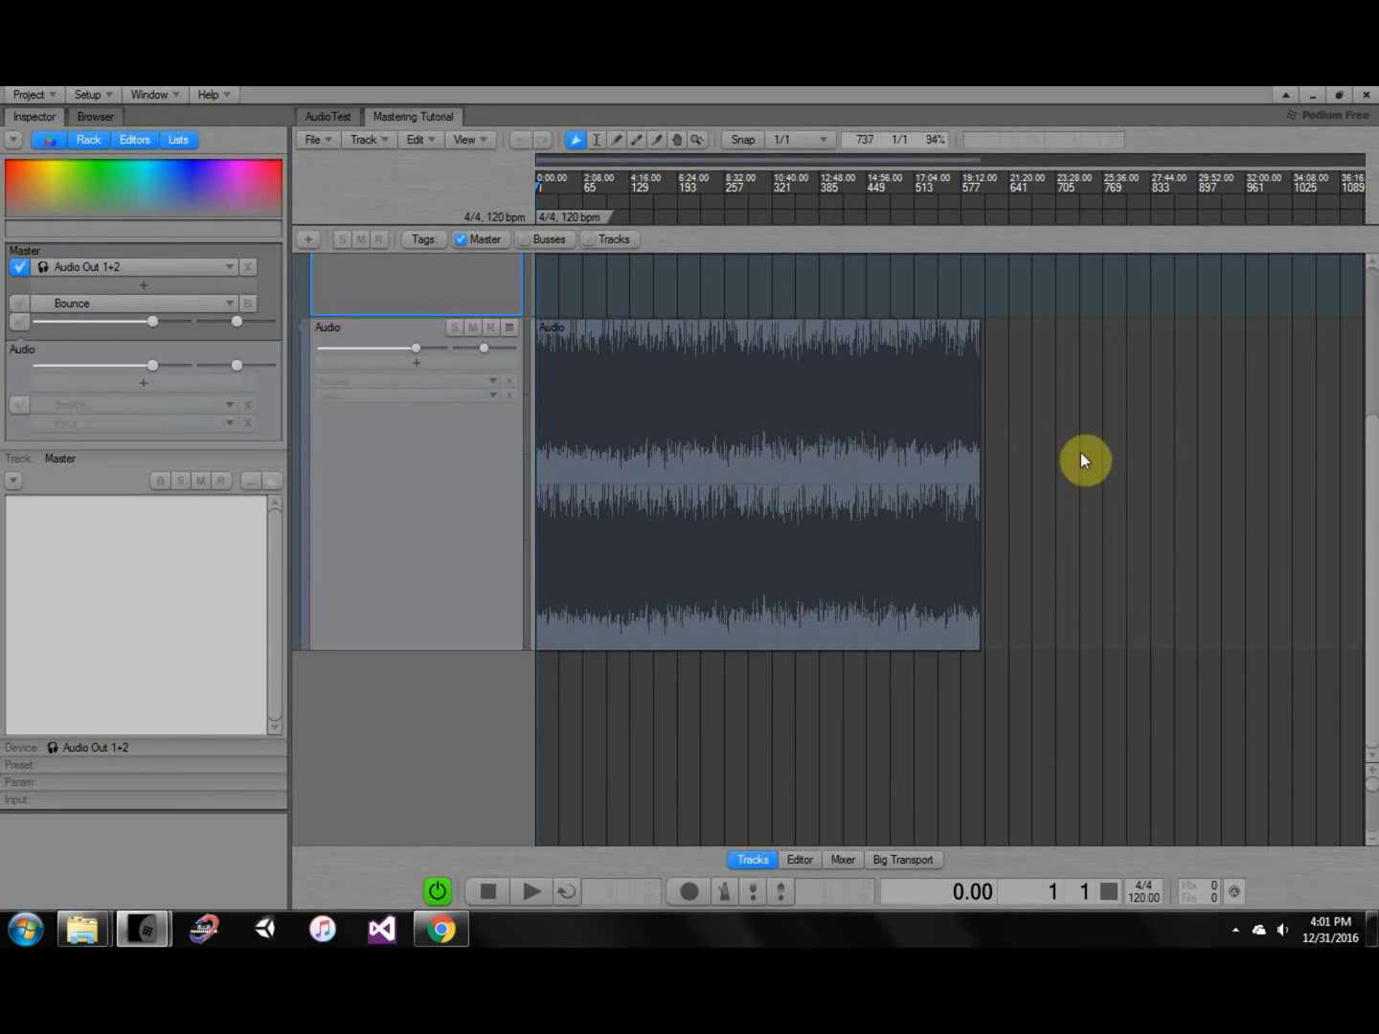
{"action": "middle_click_drag", "start_coordinate": [1083, 437], "coordinate": [1107, 586]}
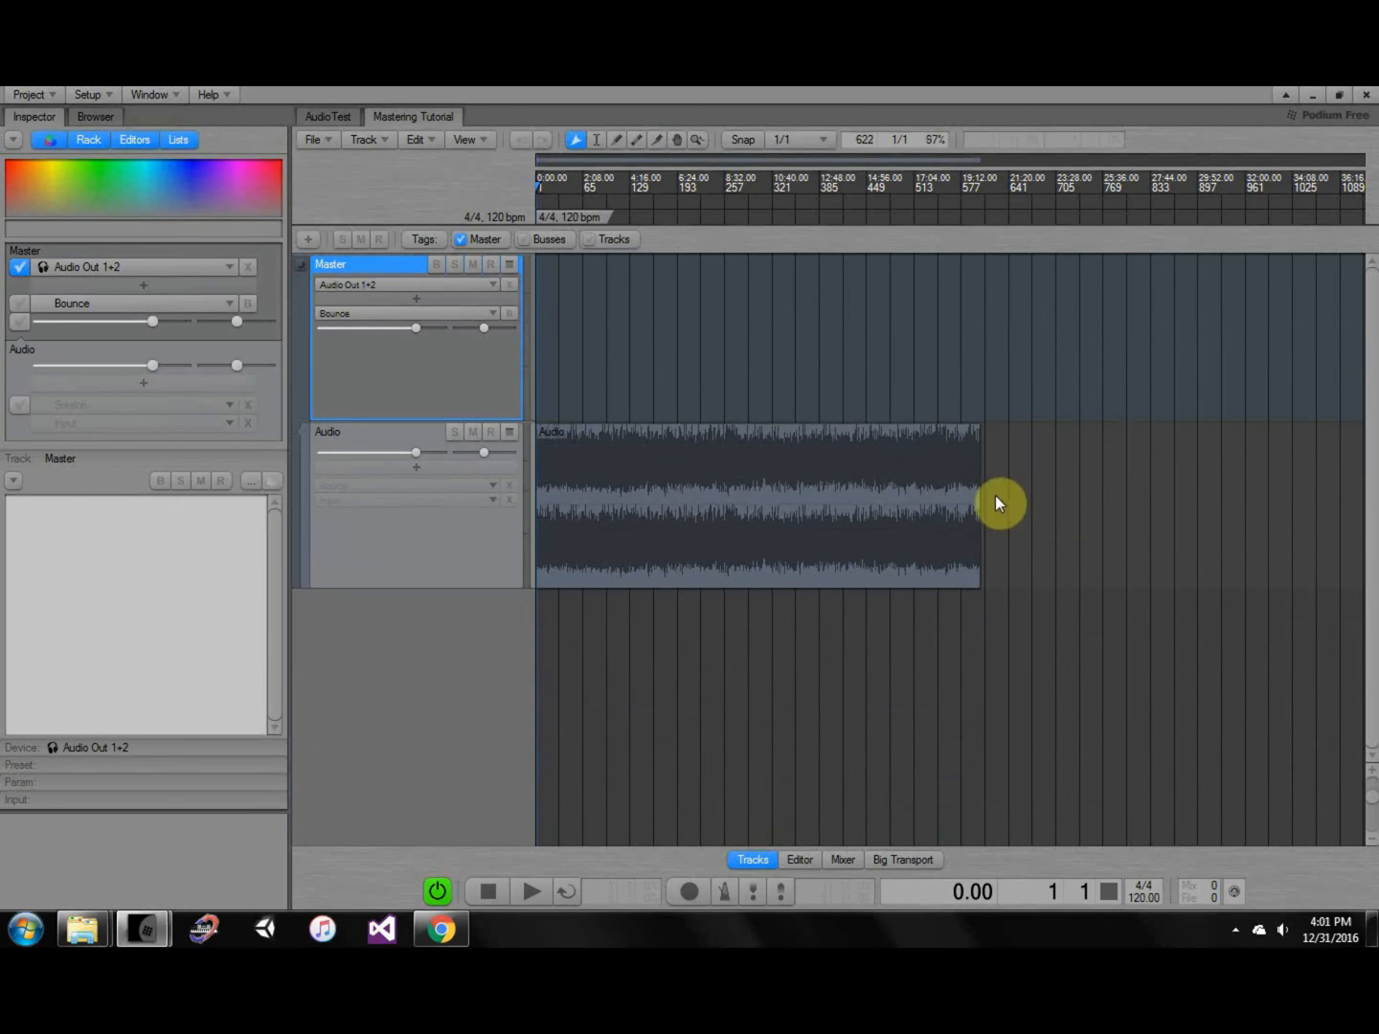
{"action": "left_click", "coordinate": [969, 496]}
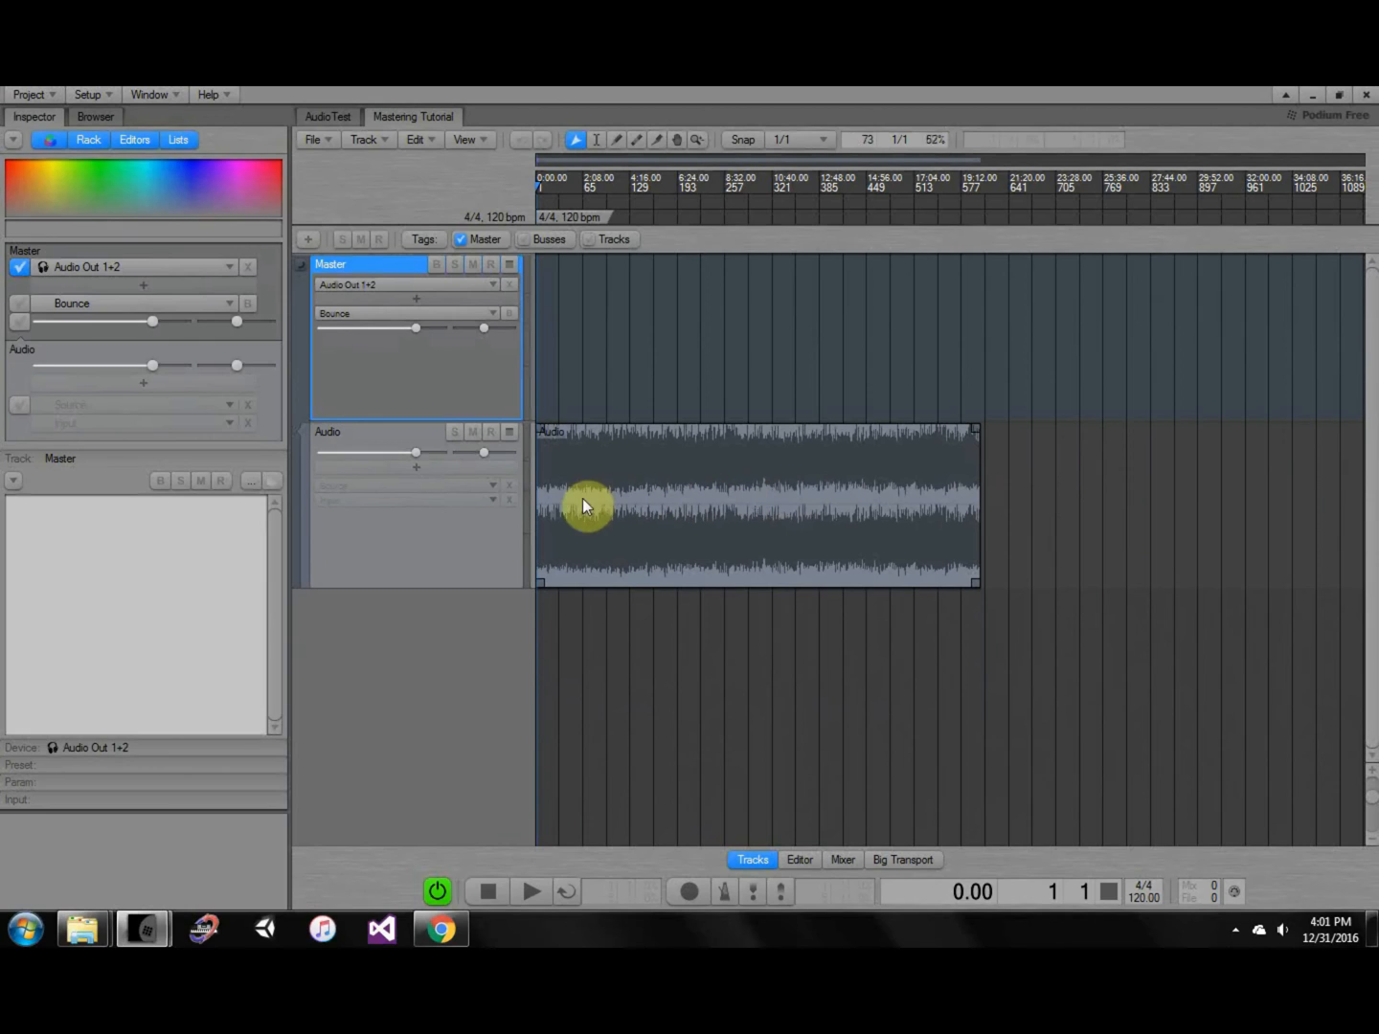
{"action": "left_click", "coordinate": [574, 404]}
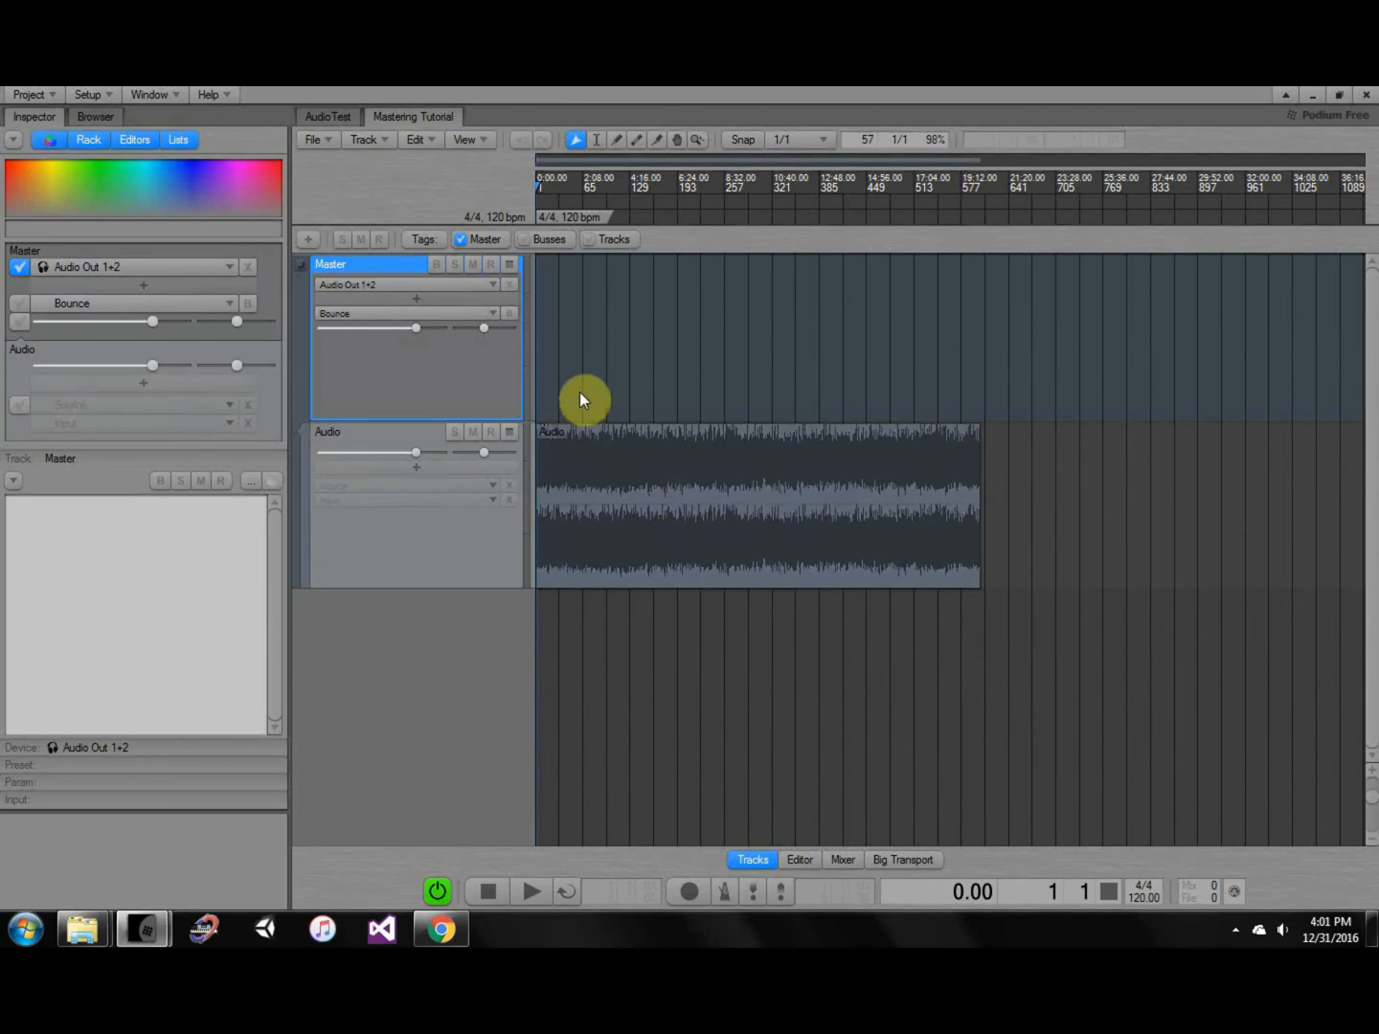
{"action": "left_click", "coordinate": [822, 443]}
Load Tutorial 1 from Recent Projects and zoom out to show its whole Audio From Video clip.
{"action": "left_click", "coordinate": [324, 119]}
{"action": "left_click", "coordinate": [418, 361]}
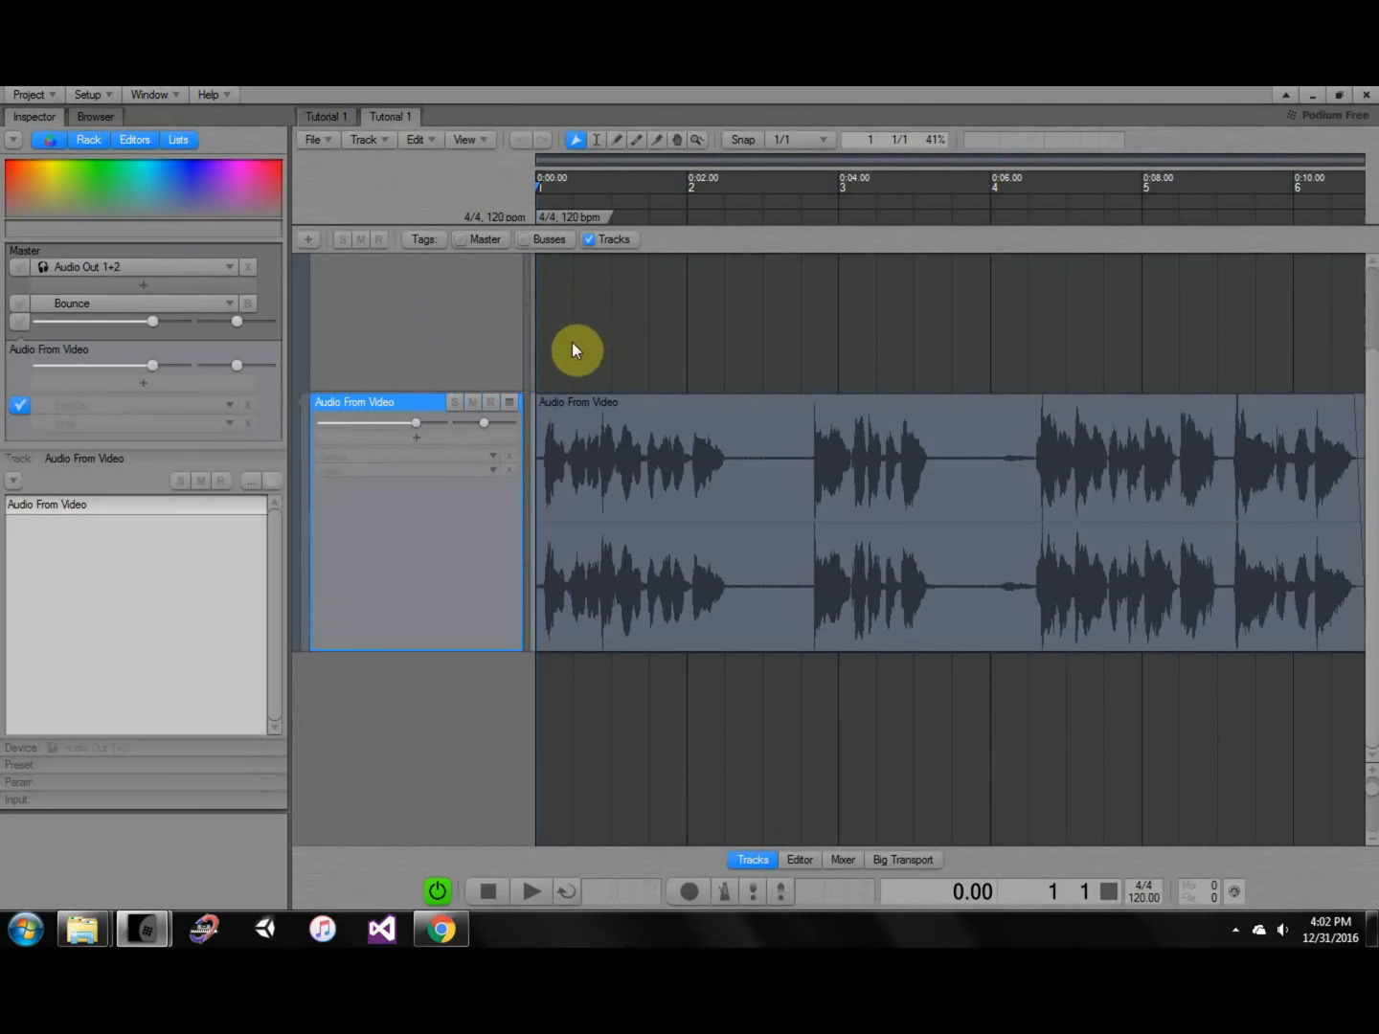
{"action": "middle_click_drag", "start_coordinate": [583, 341], "coordinate": [646, 473]}
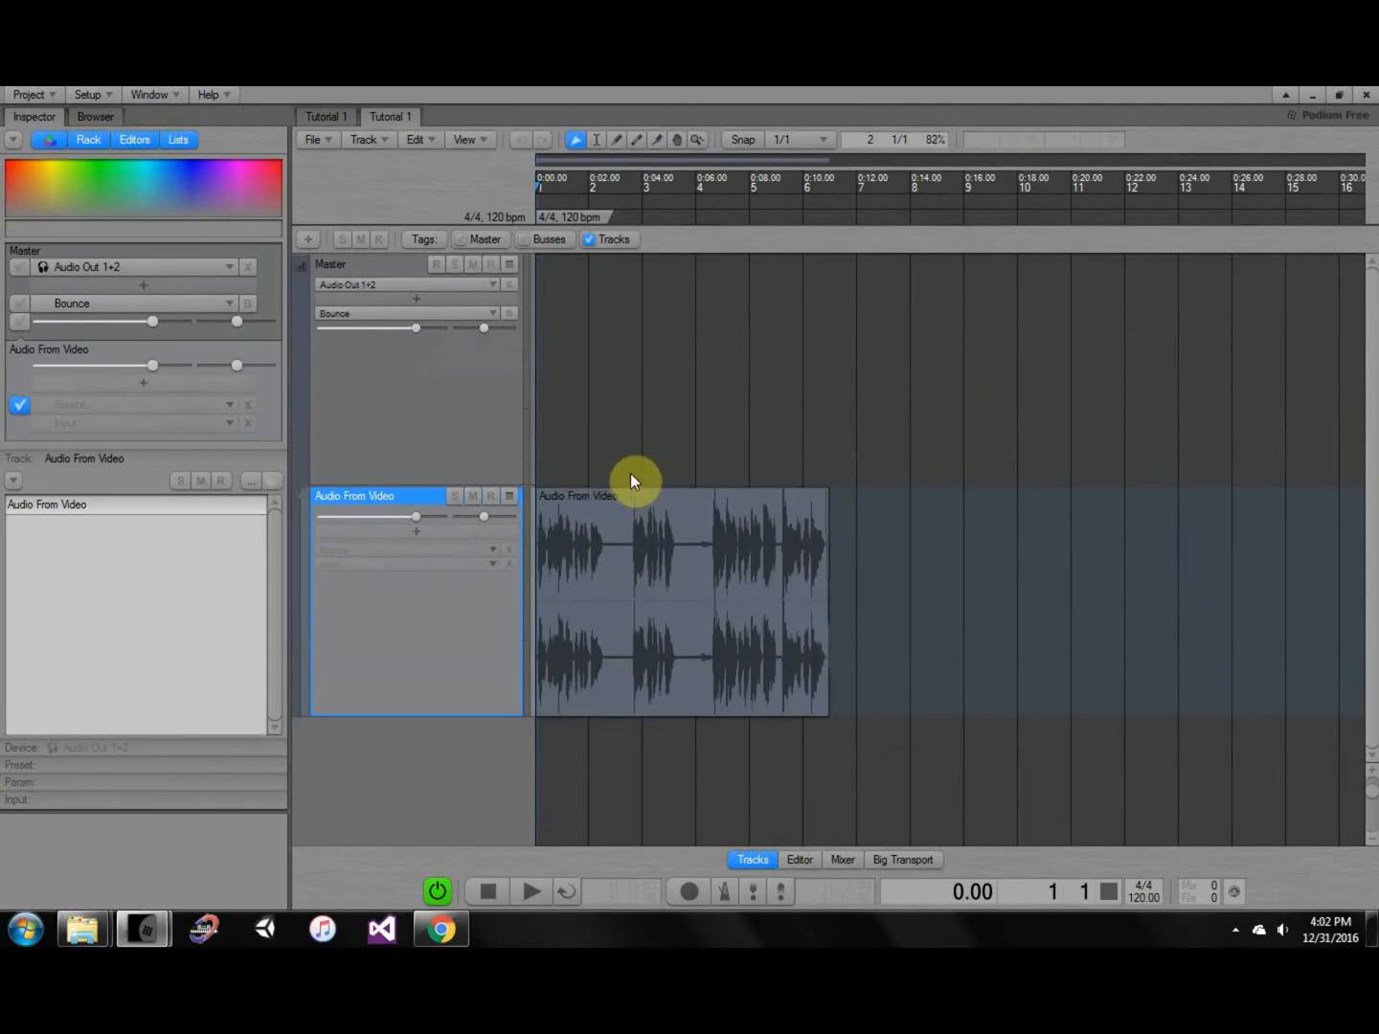
Select the Audio From Video clip and open its insert effect list at the Reaper submenu.
{"action": "left_click", "coordinate": [595, 513]}
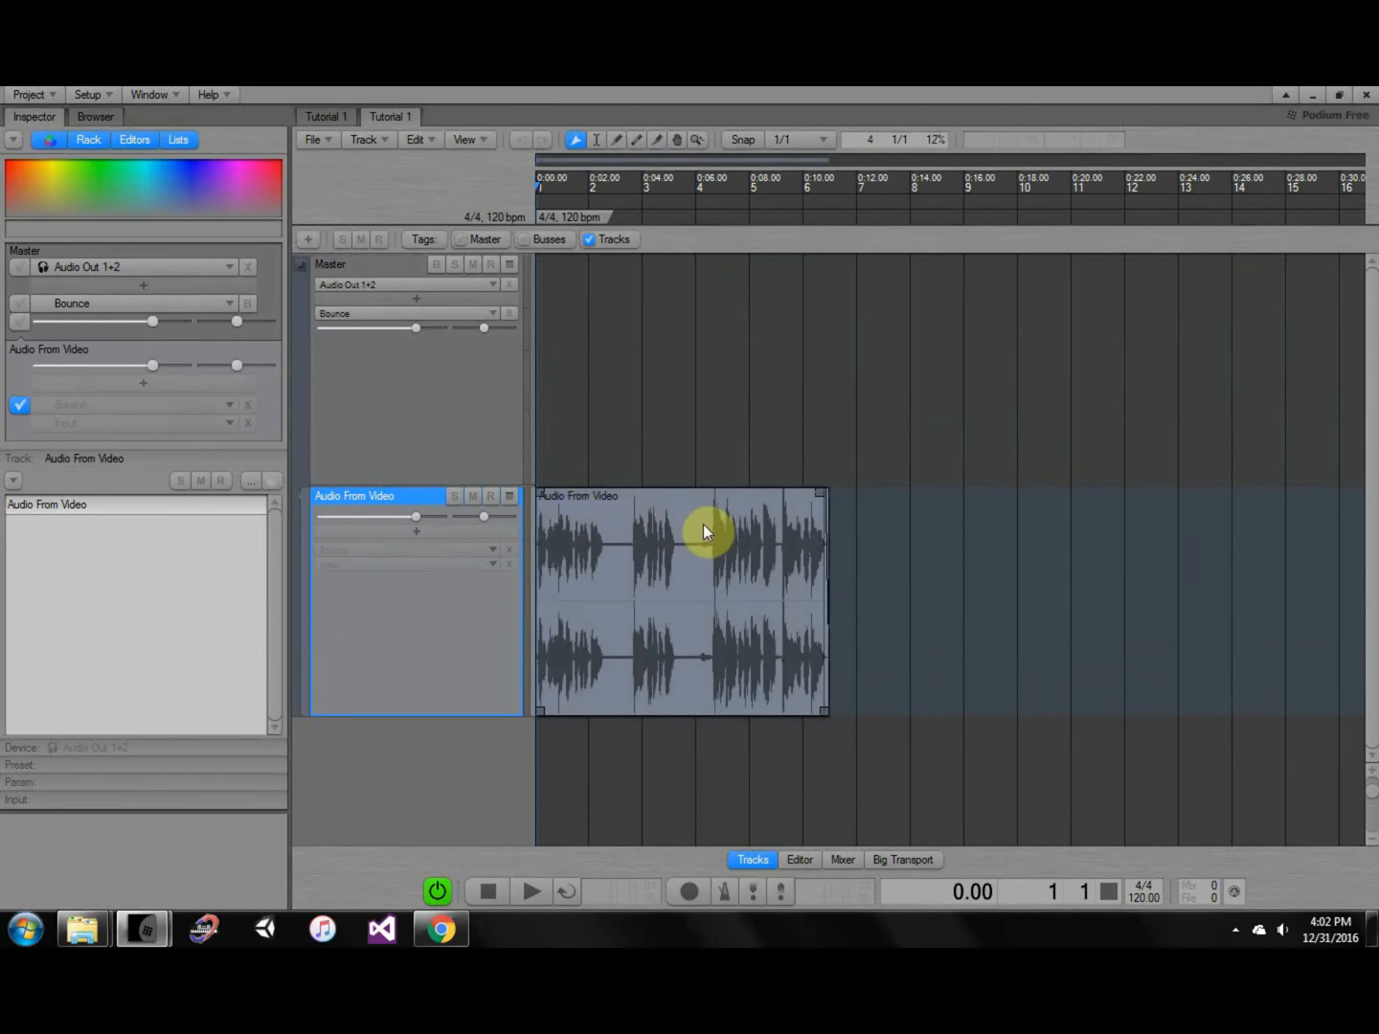
{"action": "left_click", "coordinate": [486, 533]}
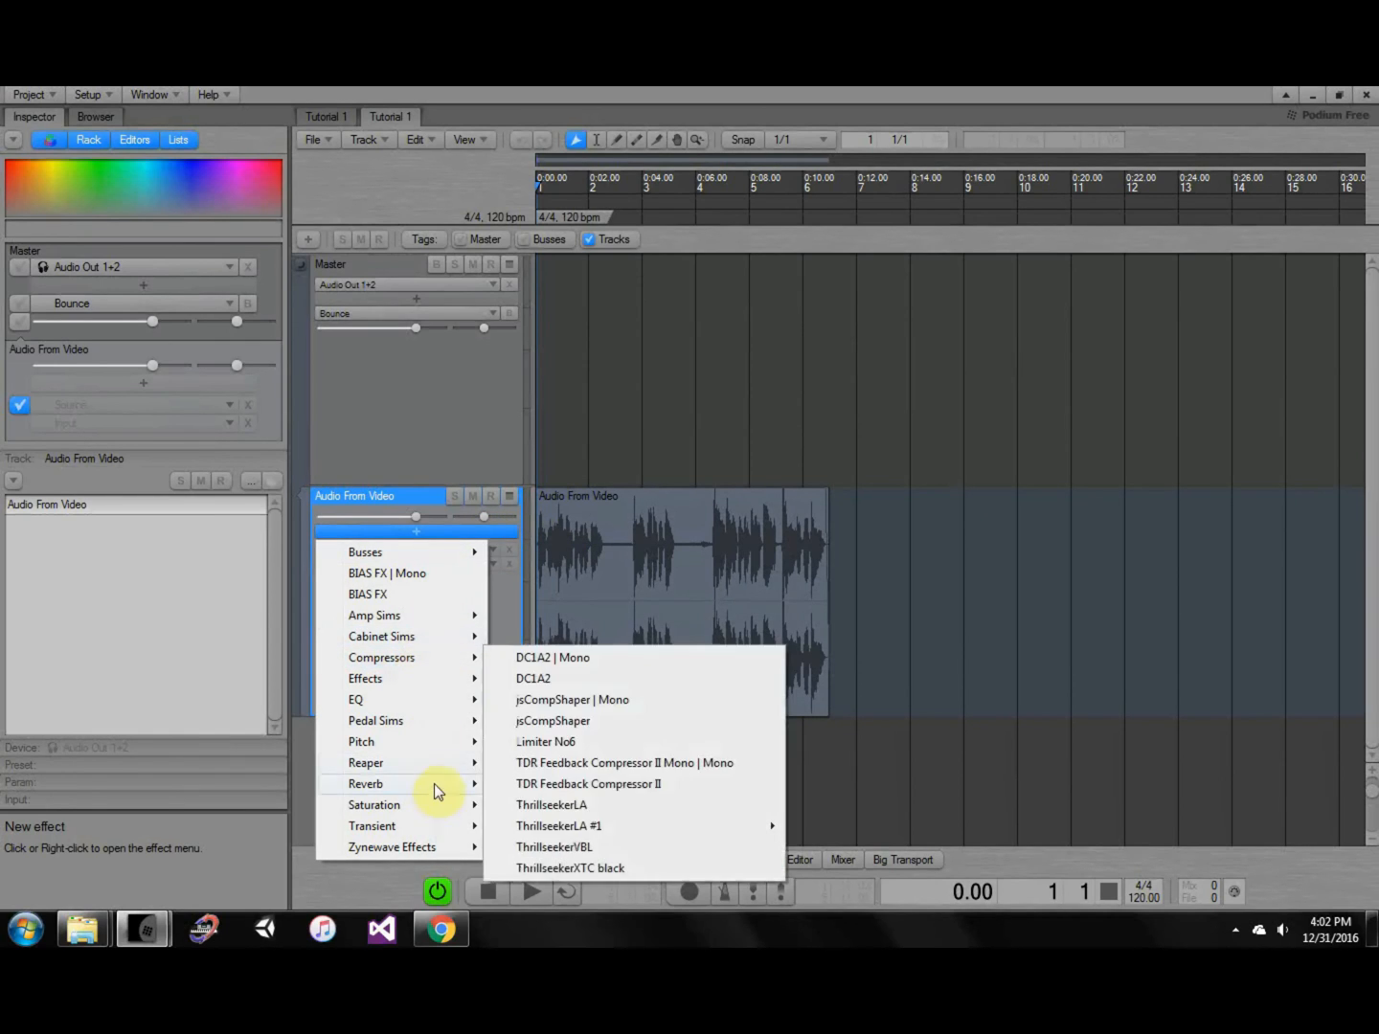
{"action": "mouse_move", "coordinate": [400, 761]}
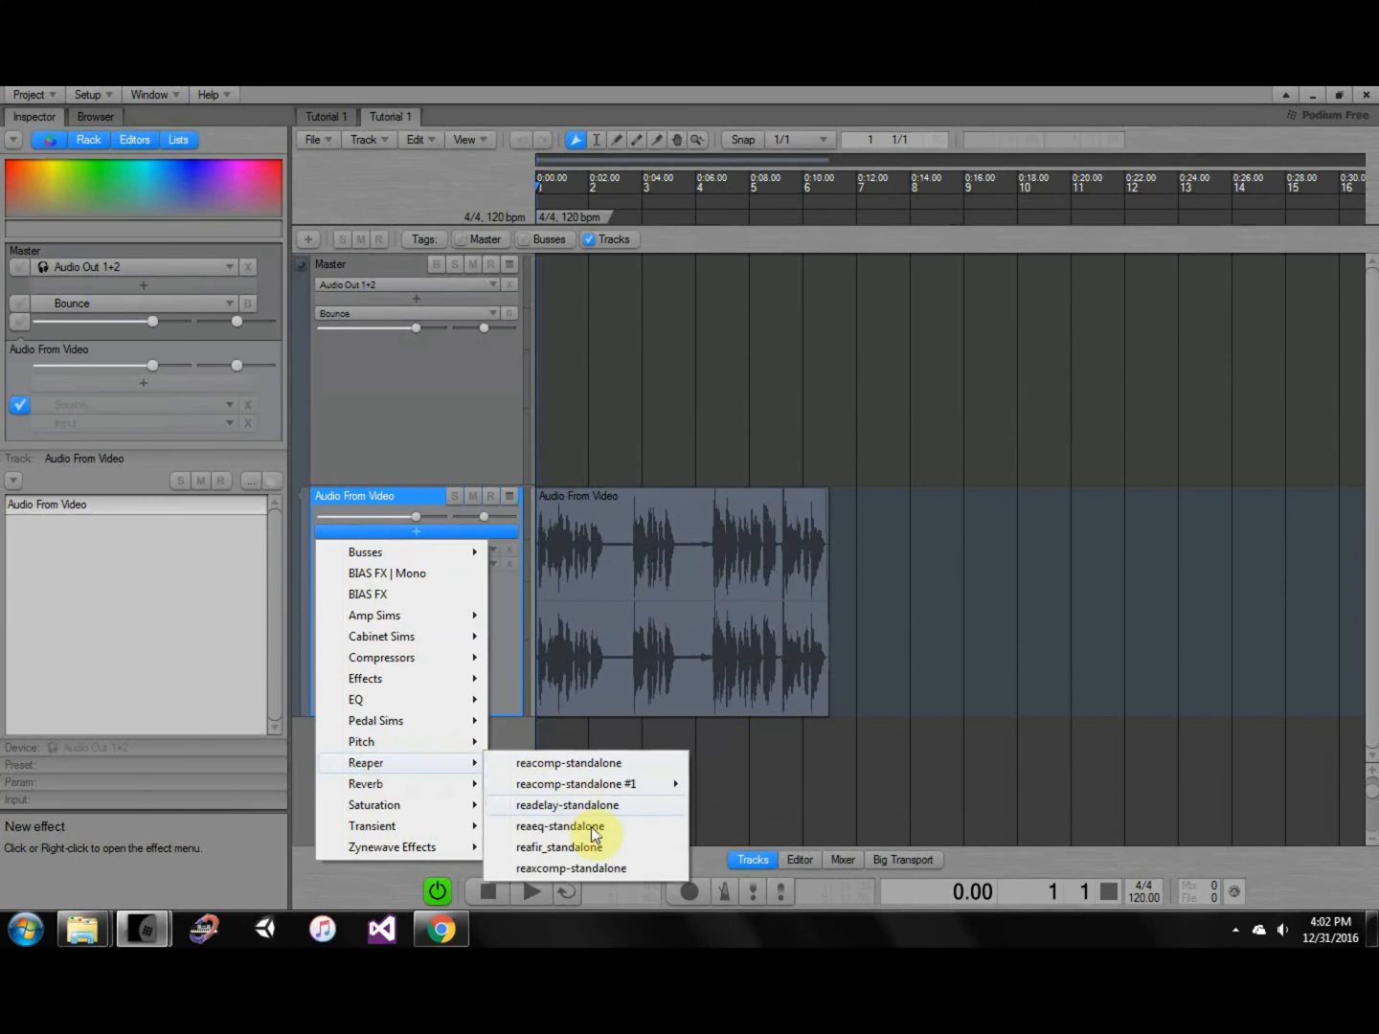
Insert reafir_standalone on the Audio From Video track.
{"action": "left_click", "coordinate": [546, 850]}
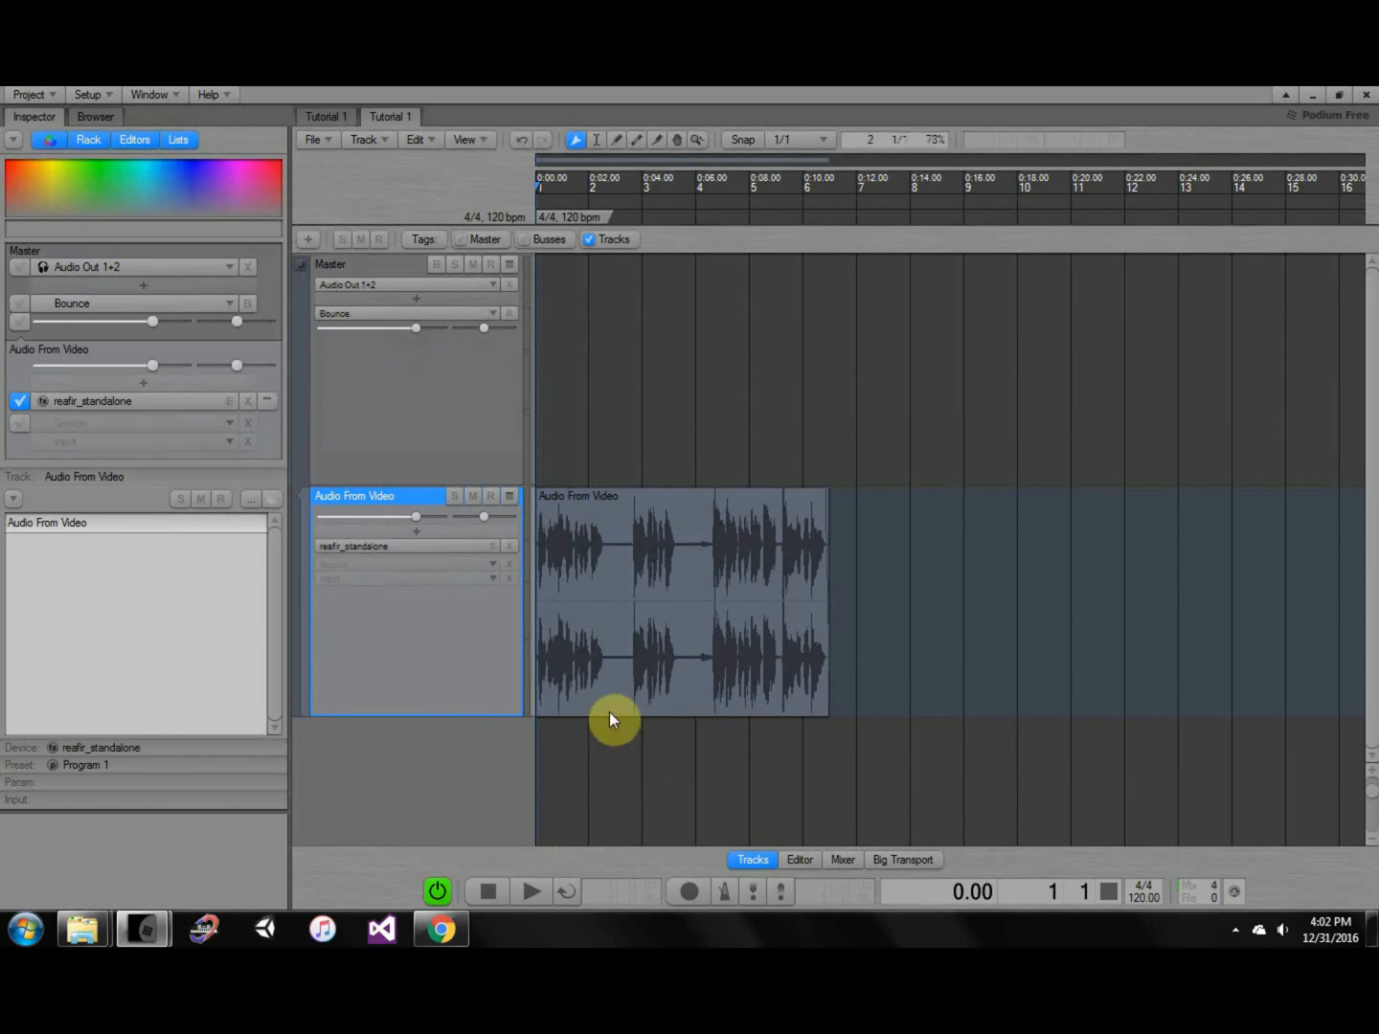
{"action": "scroll", "coordinate": [597, 639], "scroll_direction": "up", "scroll_amount": 2, "text": "ctrl+shift"}
{"action": "scroll", "coordinate": [573, 622], "scroll_direction": "up", "scroll_amount": 5, "text": "ctrl"}
{"action": "middle_click_drag", "start_coordinate": [621, 628], "coordinate": [817, 695]}
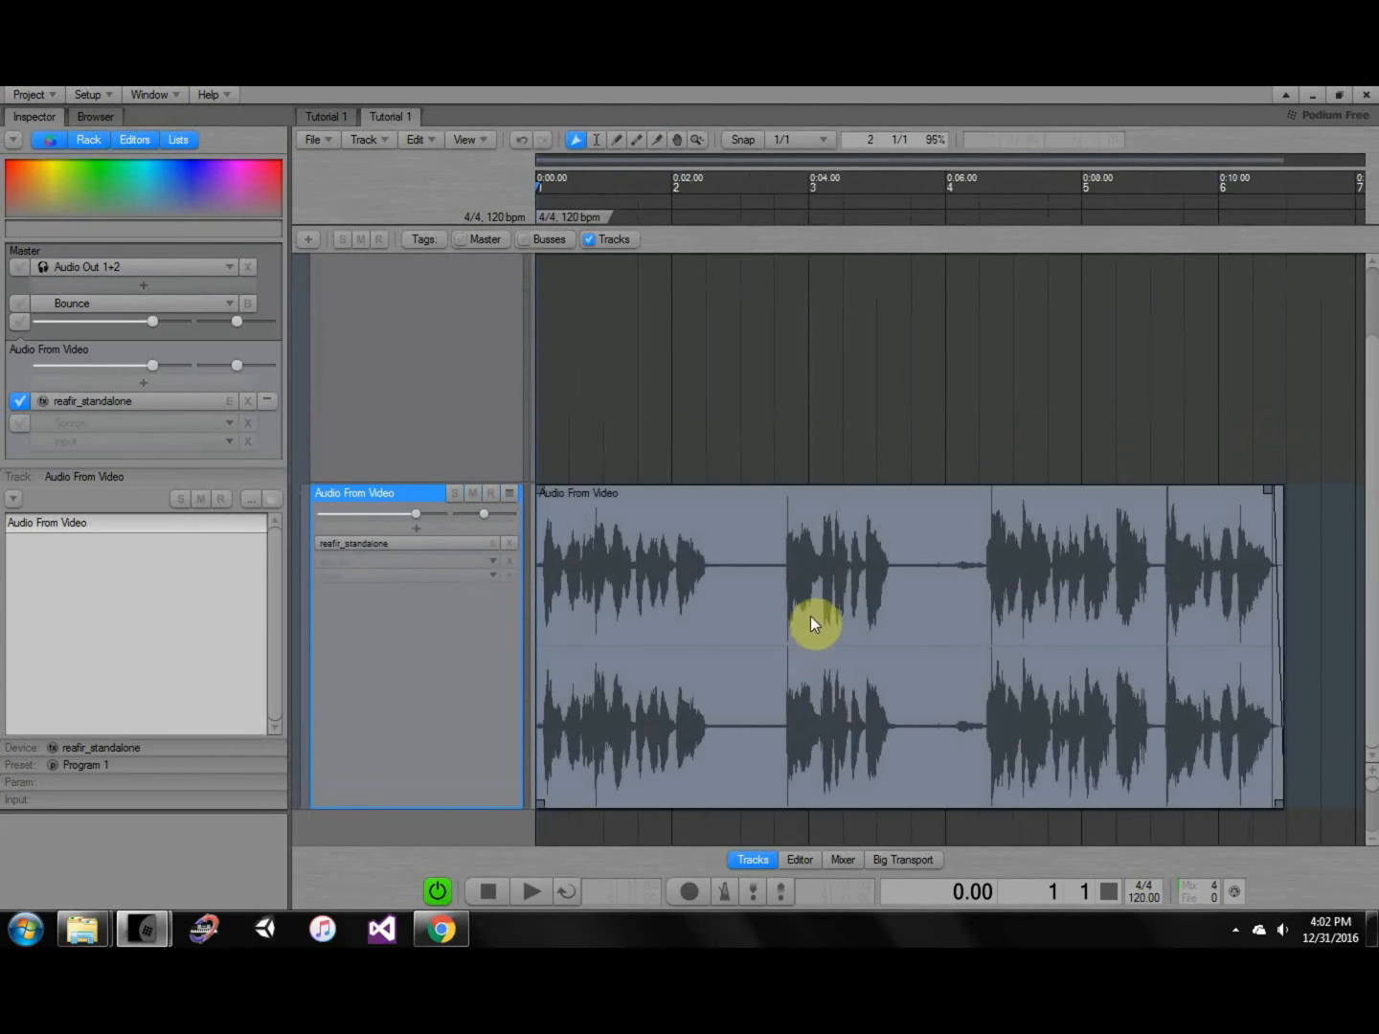
Scrub the playhead into the clip's quiet stretch, settling it at about 2.70.
{"action": "left_click", "coordinate": [726, 185]}
{"action": "left_click_drag", "start_coordinate": [737, 187], "coordinate": [740, 184]}
{"action": "mouse_move", "coordinate": [871, 401]}
{"action": "middle_mouse_down"}
{"action": "mouse_move", "coordinate": [839, 390]}
{"action": "mouse_move", "coordinate": [862, 375]}
{"action": "middle_mouse_up"}
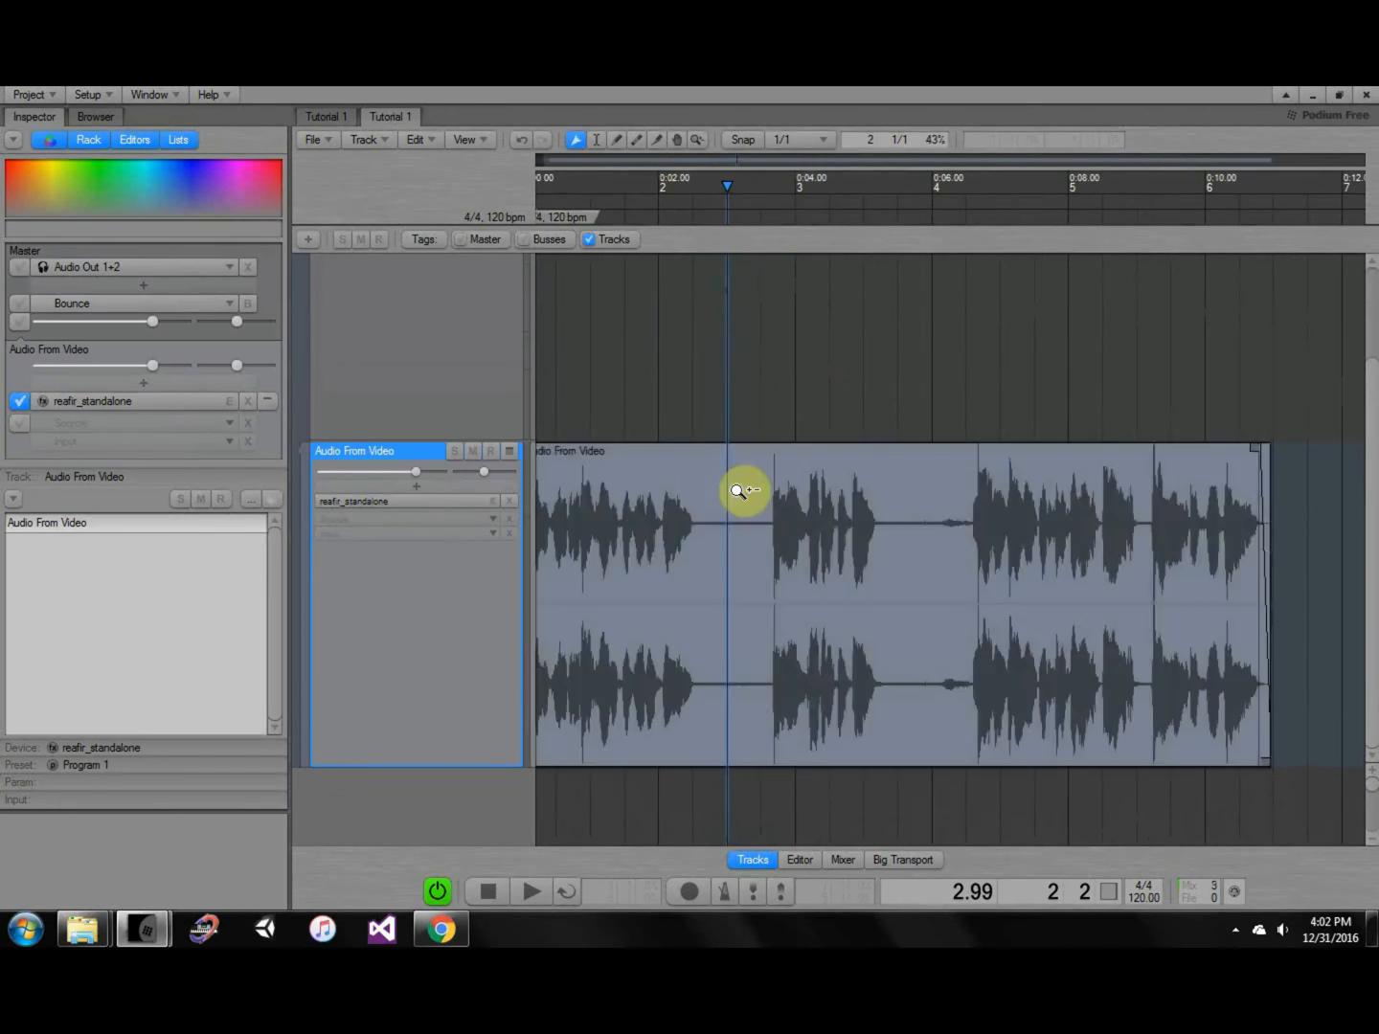
{"action": "scroll", "coordinate": [726, 551], "scroll_direction": "up", "scroll_amount": 4}
{"action": "middle_click_drag", "start_coordinate": [701, 557], "coordinate": [777, 547]}
{"action": "scroll", "coordinate": [770, 561], "scroll_direction": "up", "scroll_amount": 2}
{"action": "scroll", "coordinate": [770, 561], "scroll_direction": "up", "scroll_amount": 4}
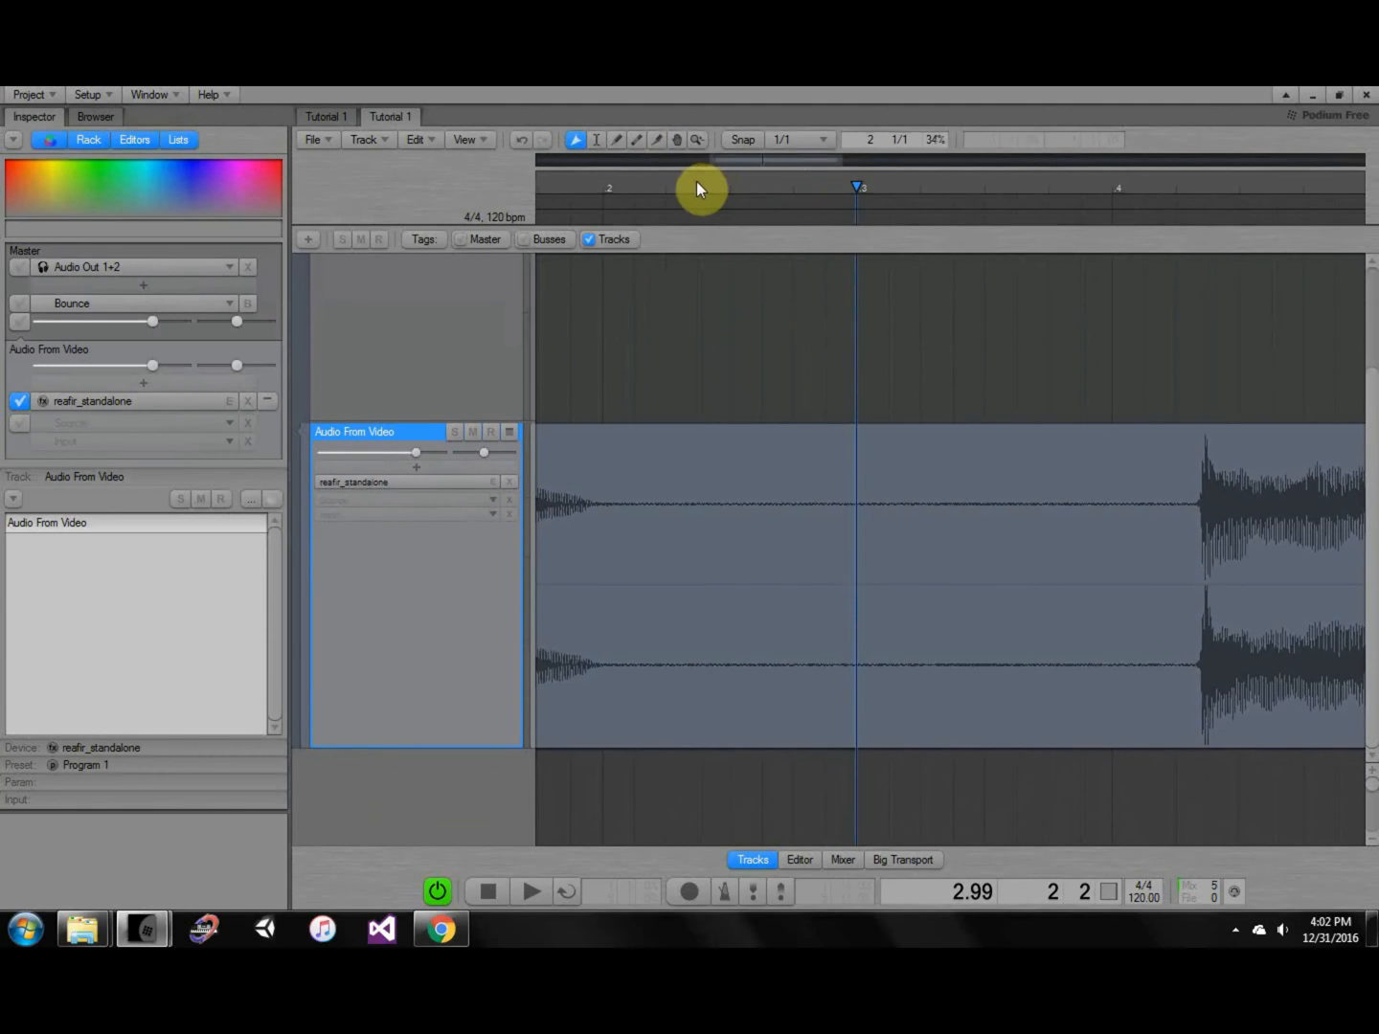
{"action": "left_click_drag", "start_coordinate": [696, 181], "coordinate": [706, 181]}
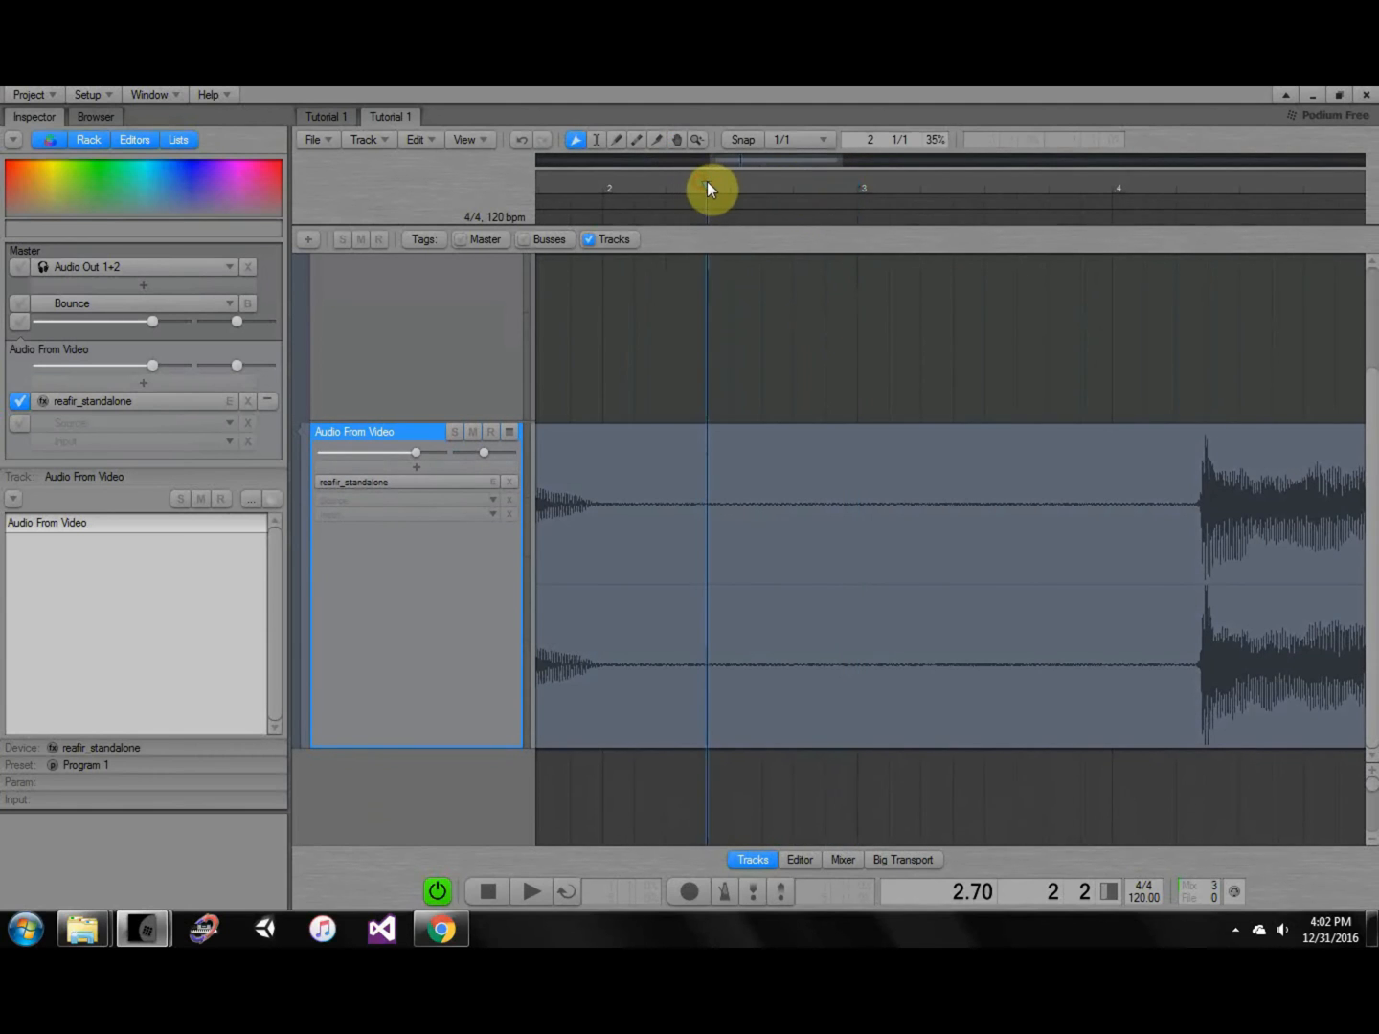
Open ReaFir, choose Subtract mode with 'Automatically build noise profile' ticked, and park the playhead in the quiet section.
{"action": "left_click", "coordinate": [463, 481]}
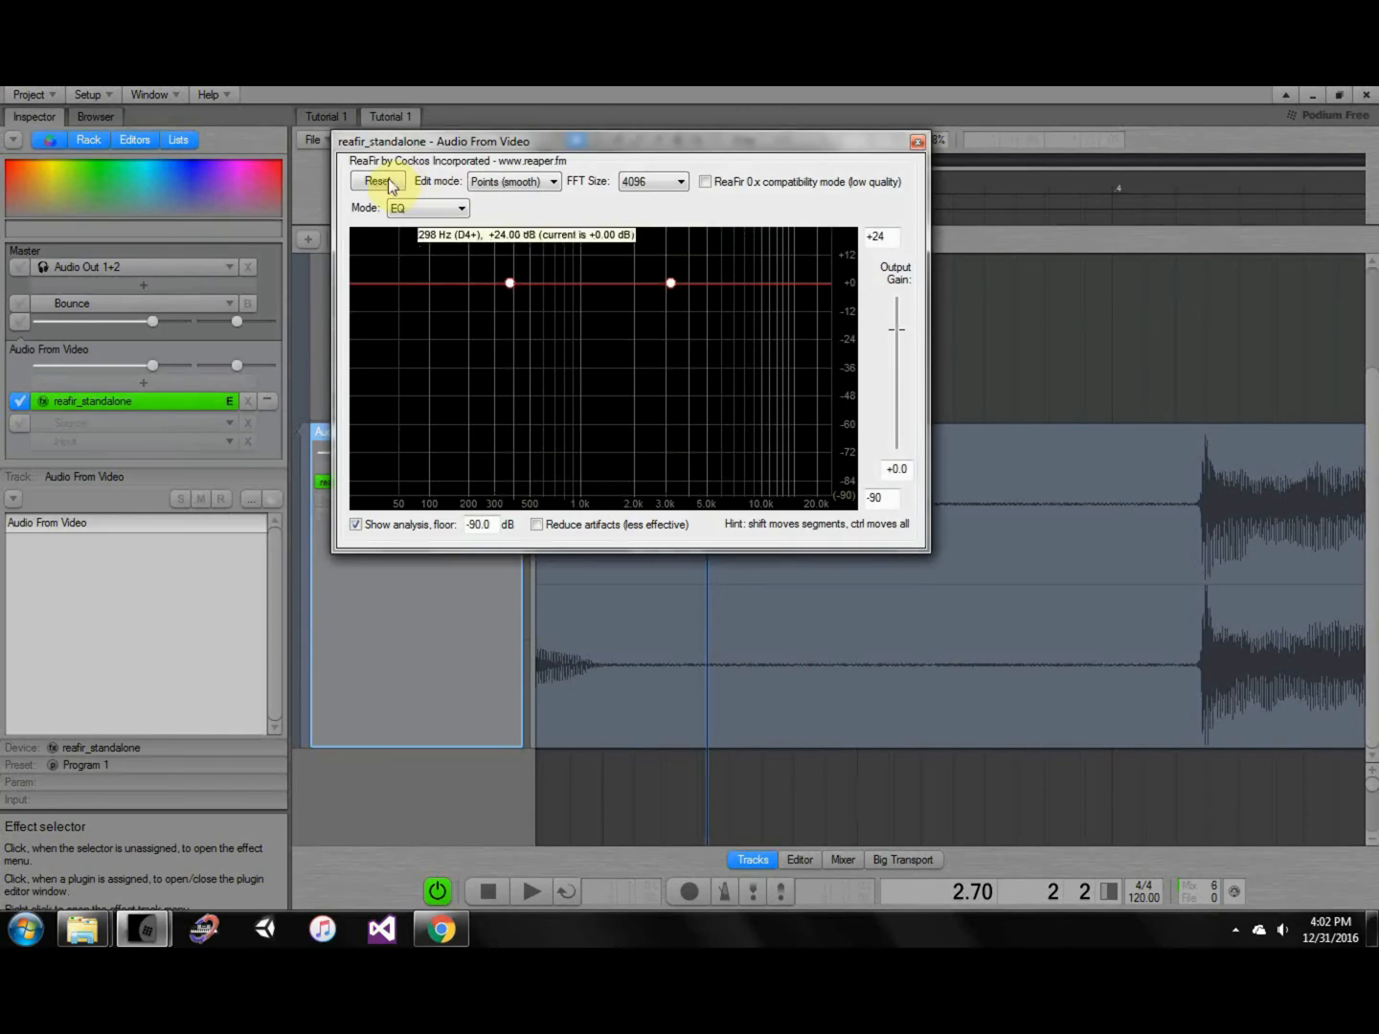
{"action": "left_click", "coordinate": [429, 209]}
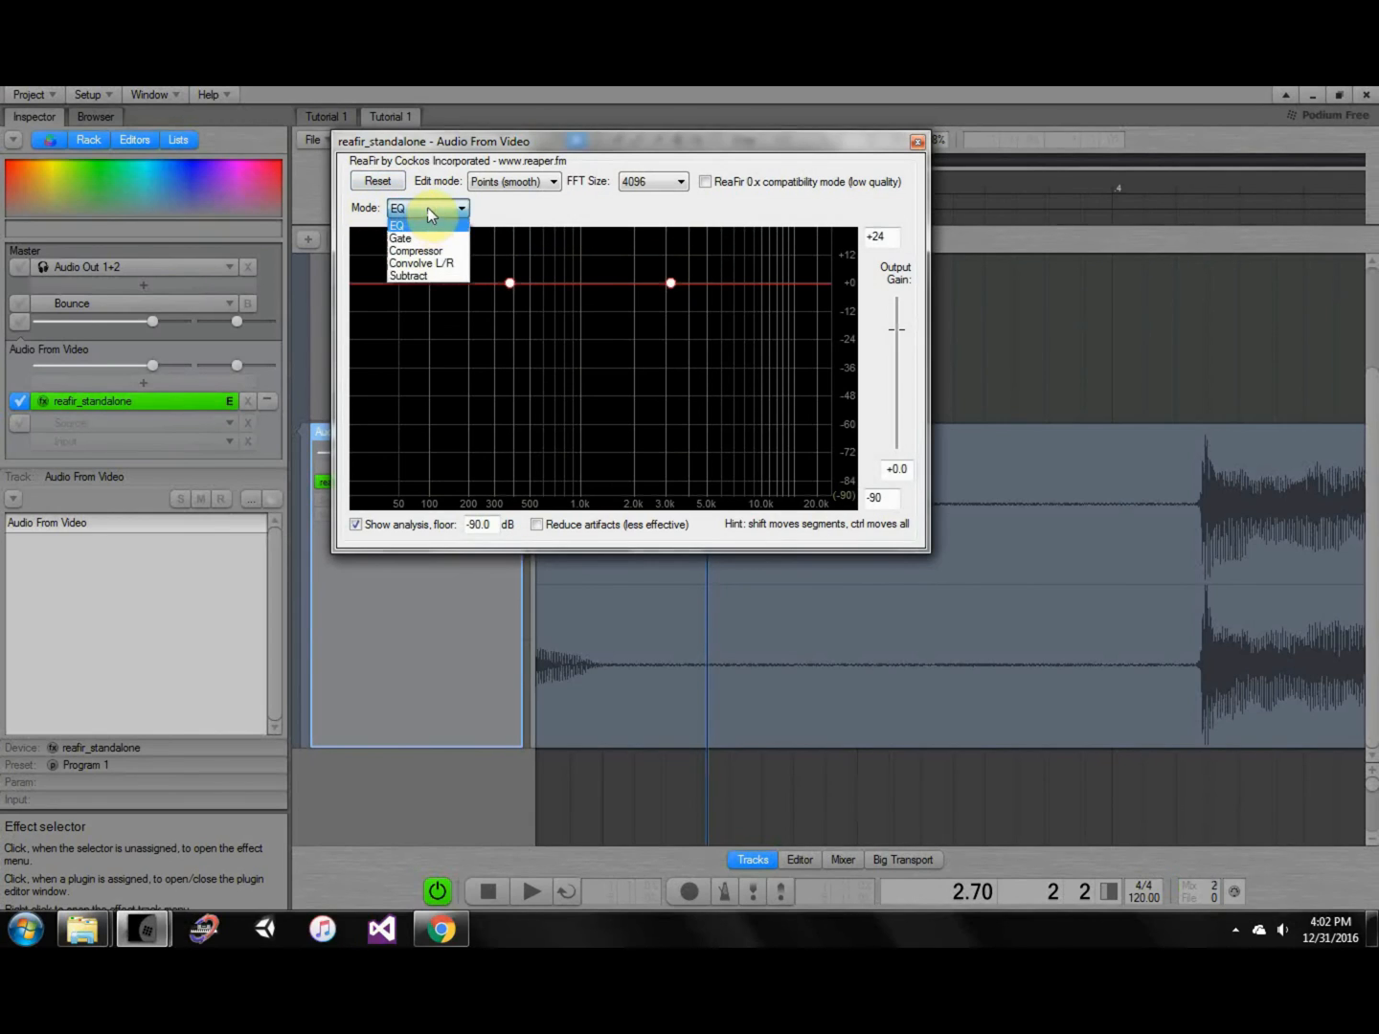
{"action": "left_click", "coordinate": [453, 275]}
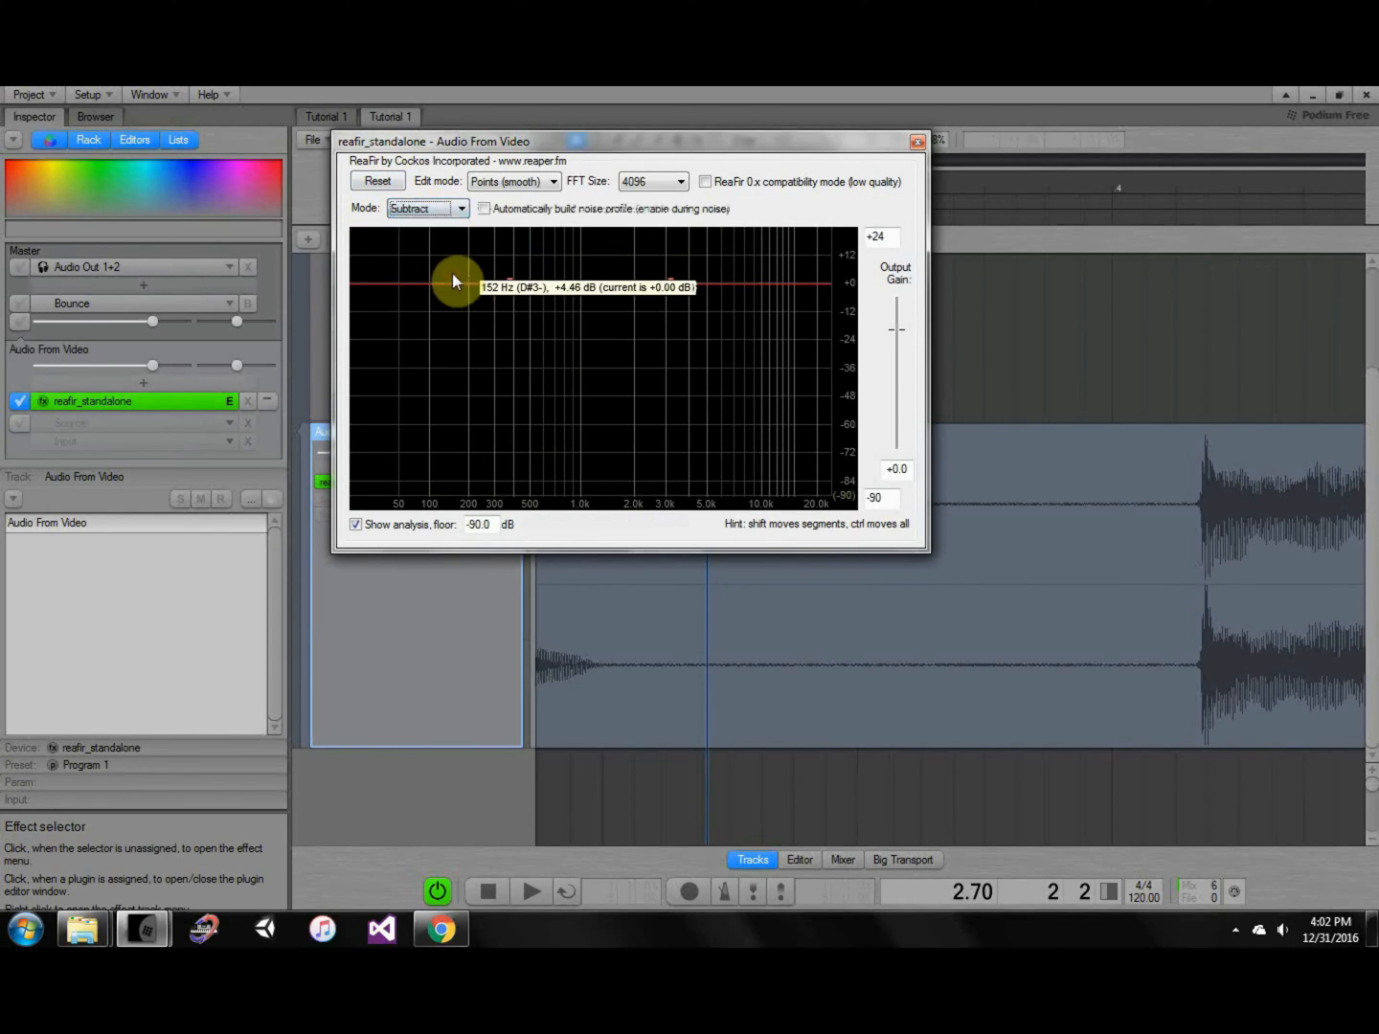
{"action": "left_click", "coordinate": [483, 210]}
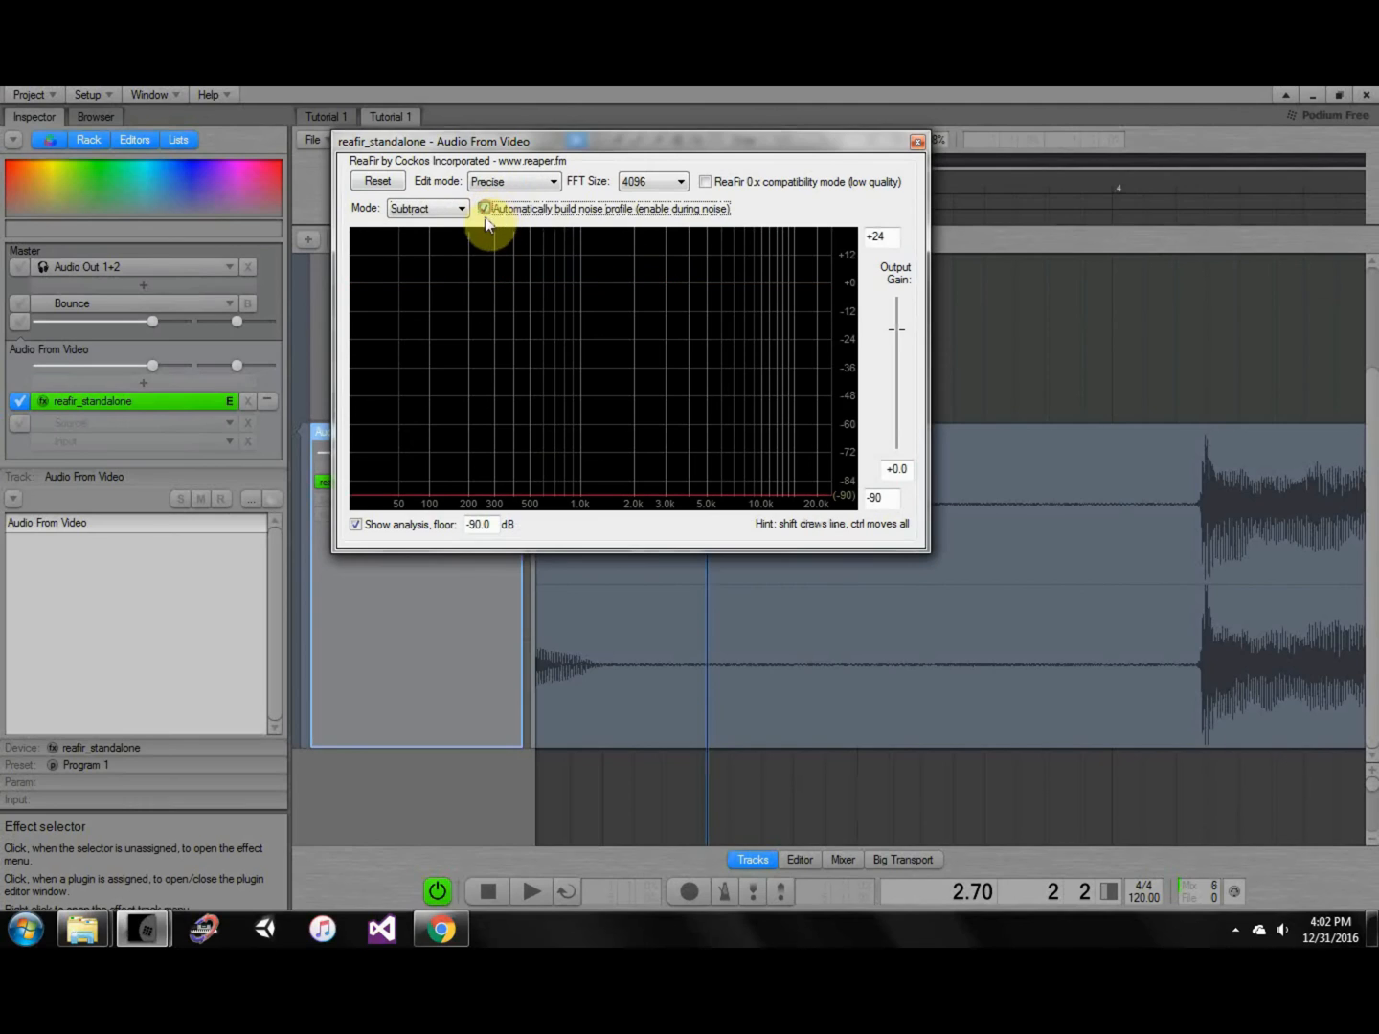
{"action": "left_click", "coordinate": [1046, 339]}
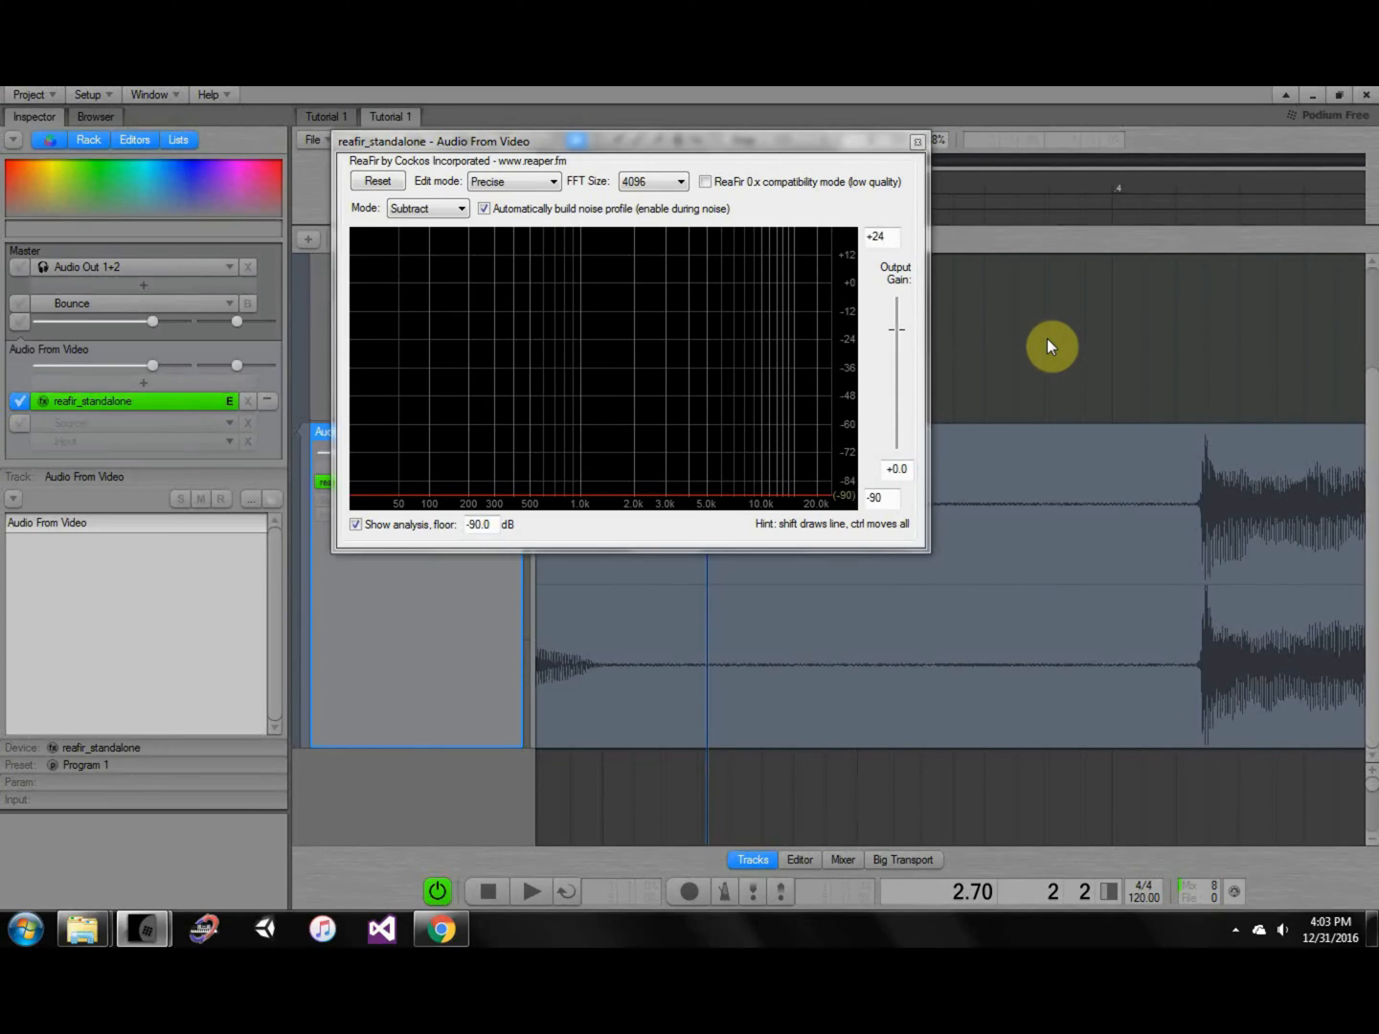
{"action": "left_click_drag", "start_coordinate": [1194, 184], "coordinate": [691, 225]}
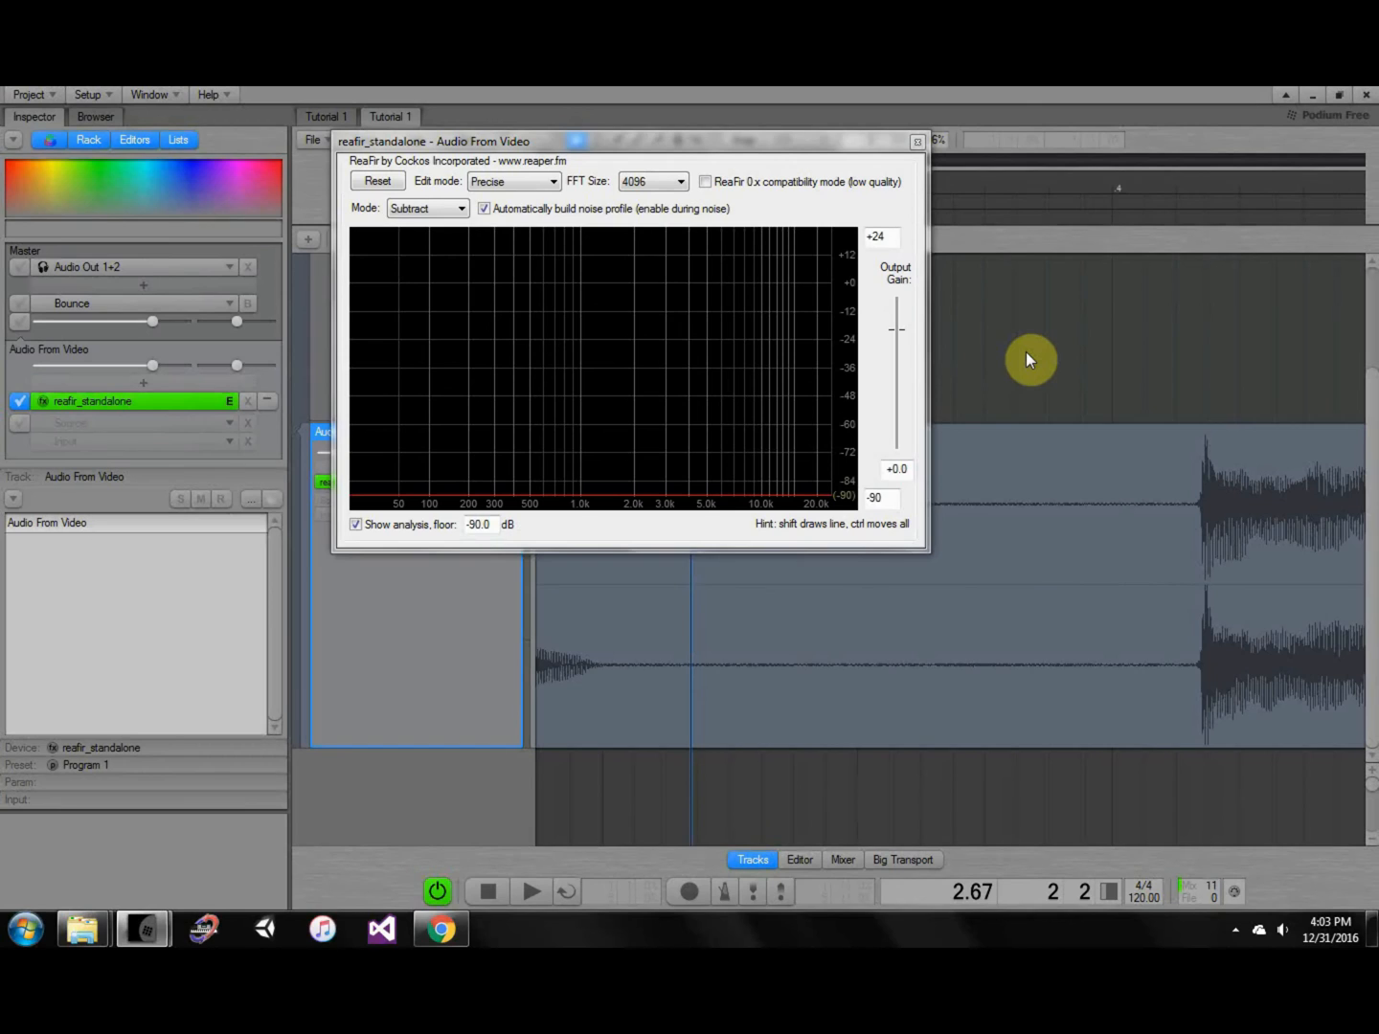
Play the quiet section briefly to capture a noise profile, then turn automatic building off.
{"action": "key", "text": "space"}
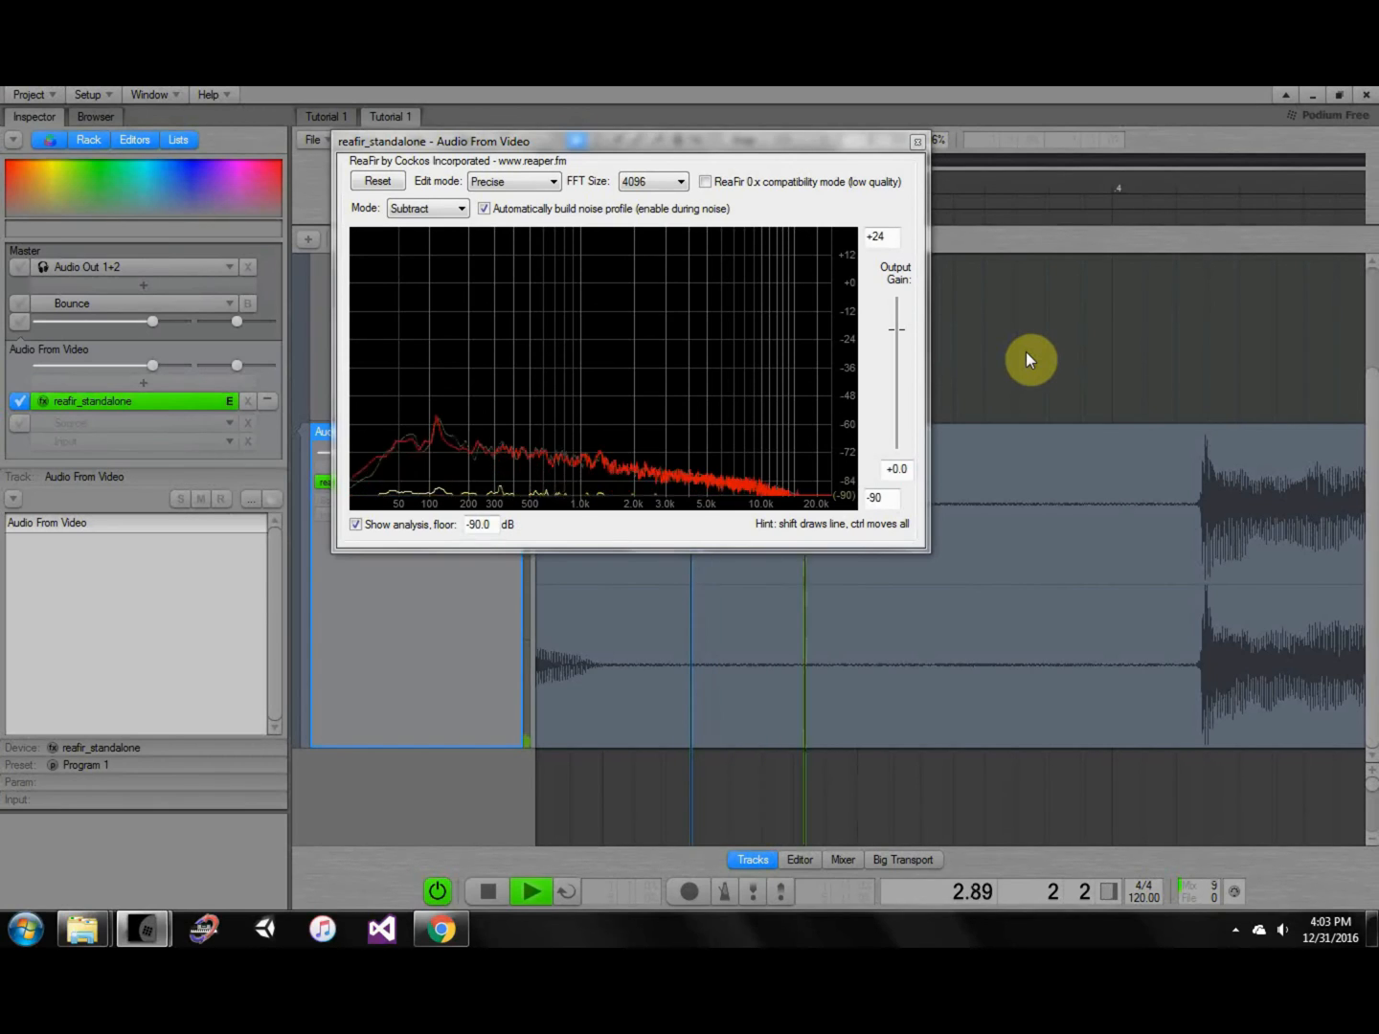
{"action": "key", "text": "space"}
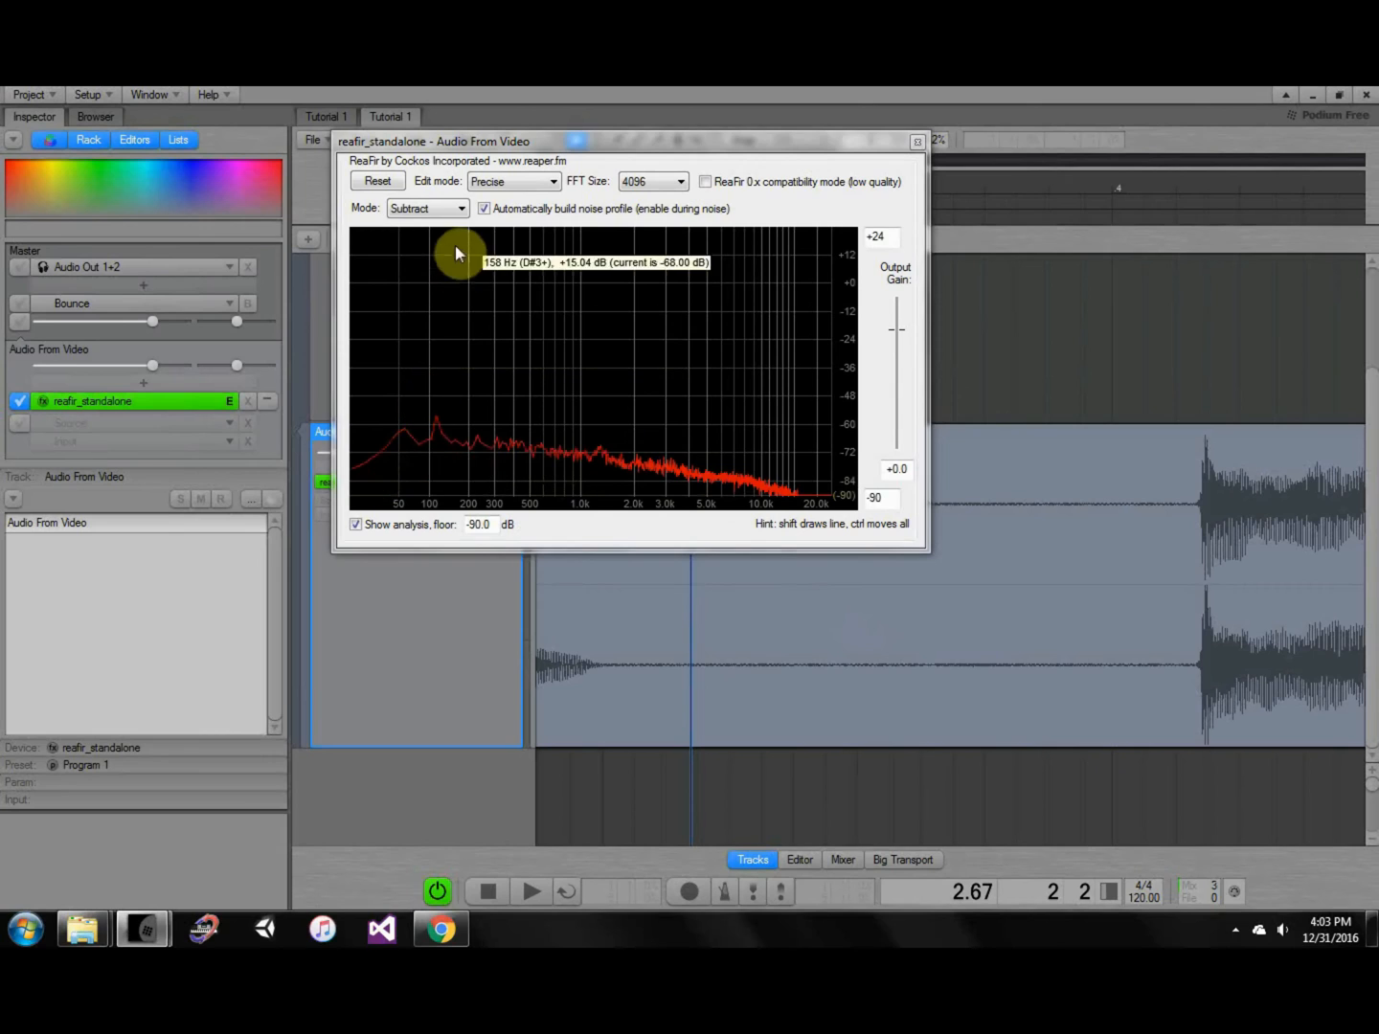
{"action": "left_click", "coordinate": [484, 209]}
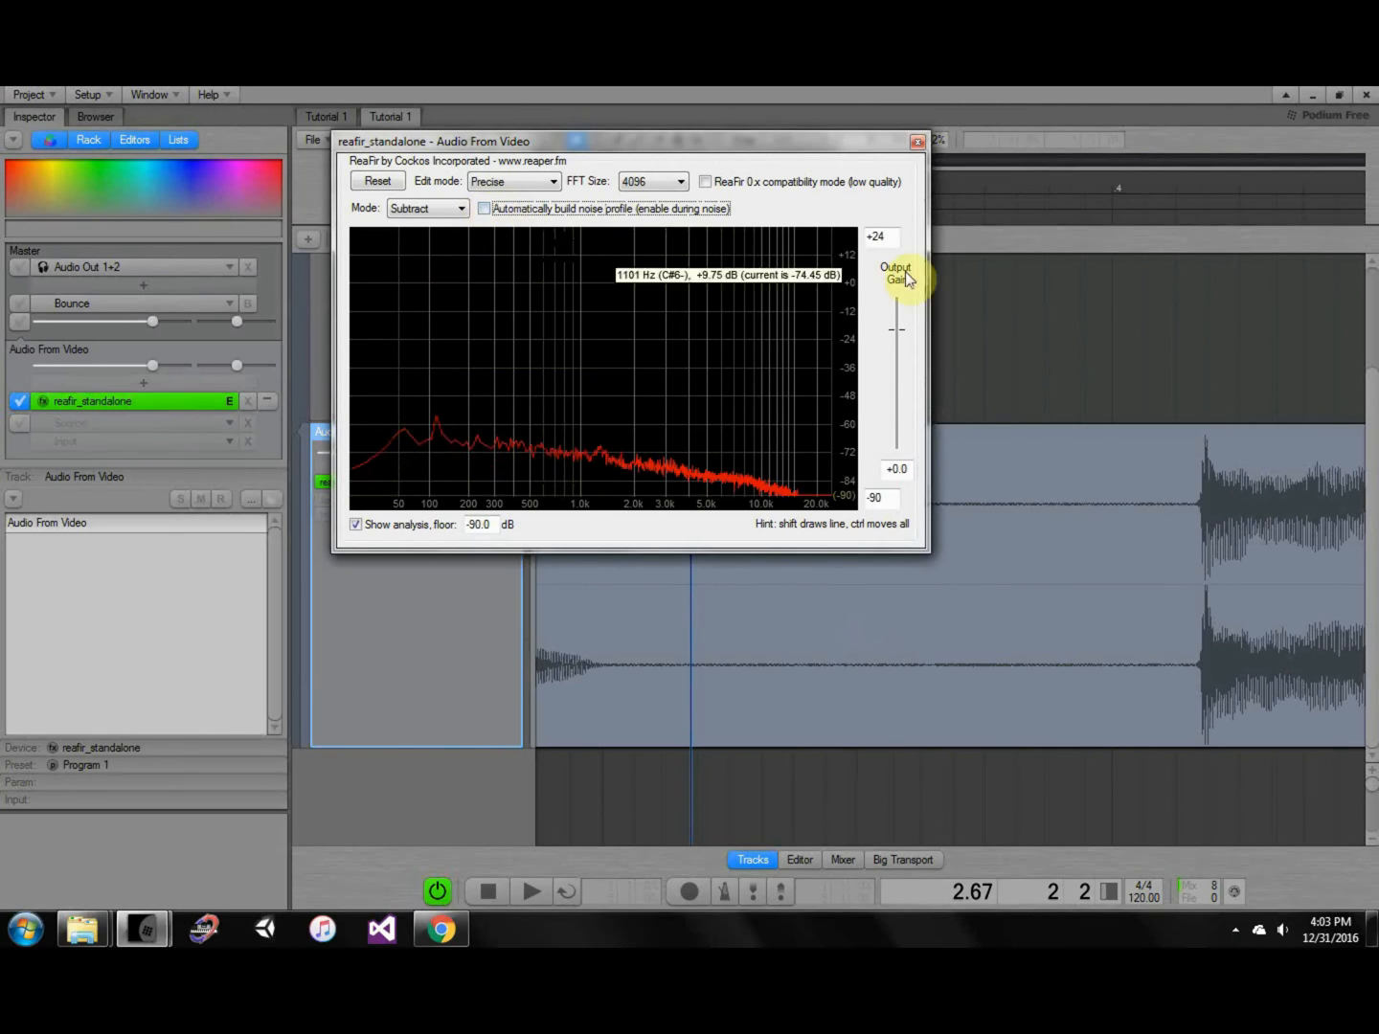
Reselect the clip, zoom the timeline out, and drag the ReaFir window down and right.
{"action": "left_click", "coordinate": [968, 332]}
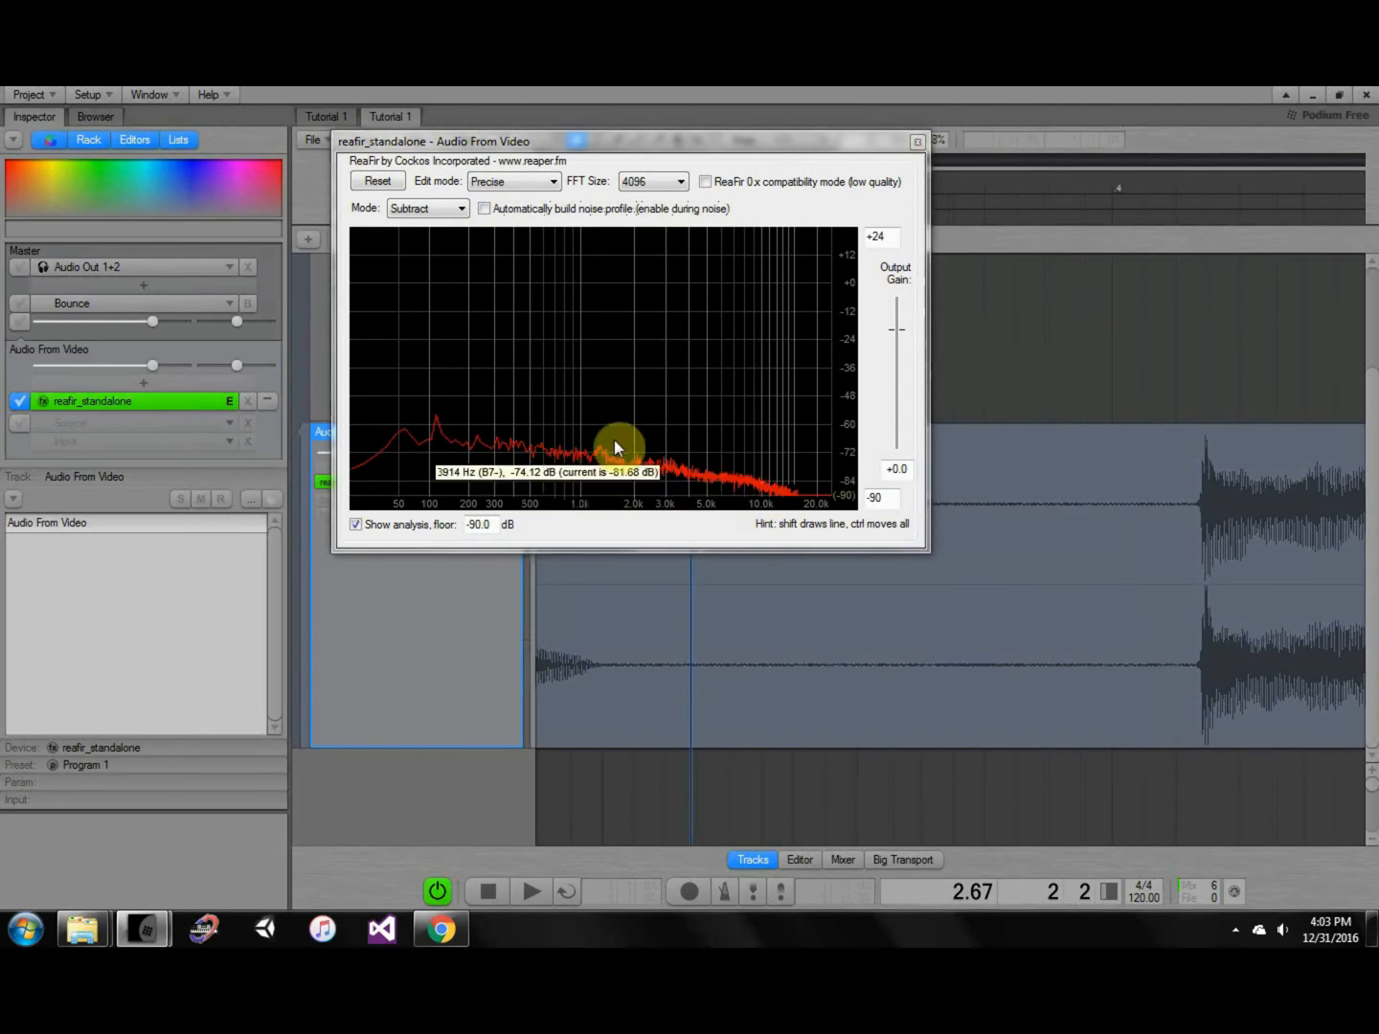
{"action": "left_click", "coordinate": [957, 465]}
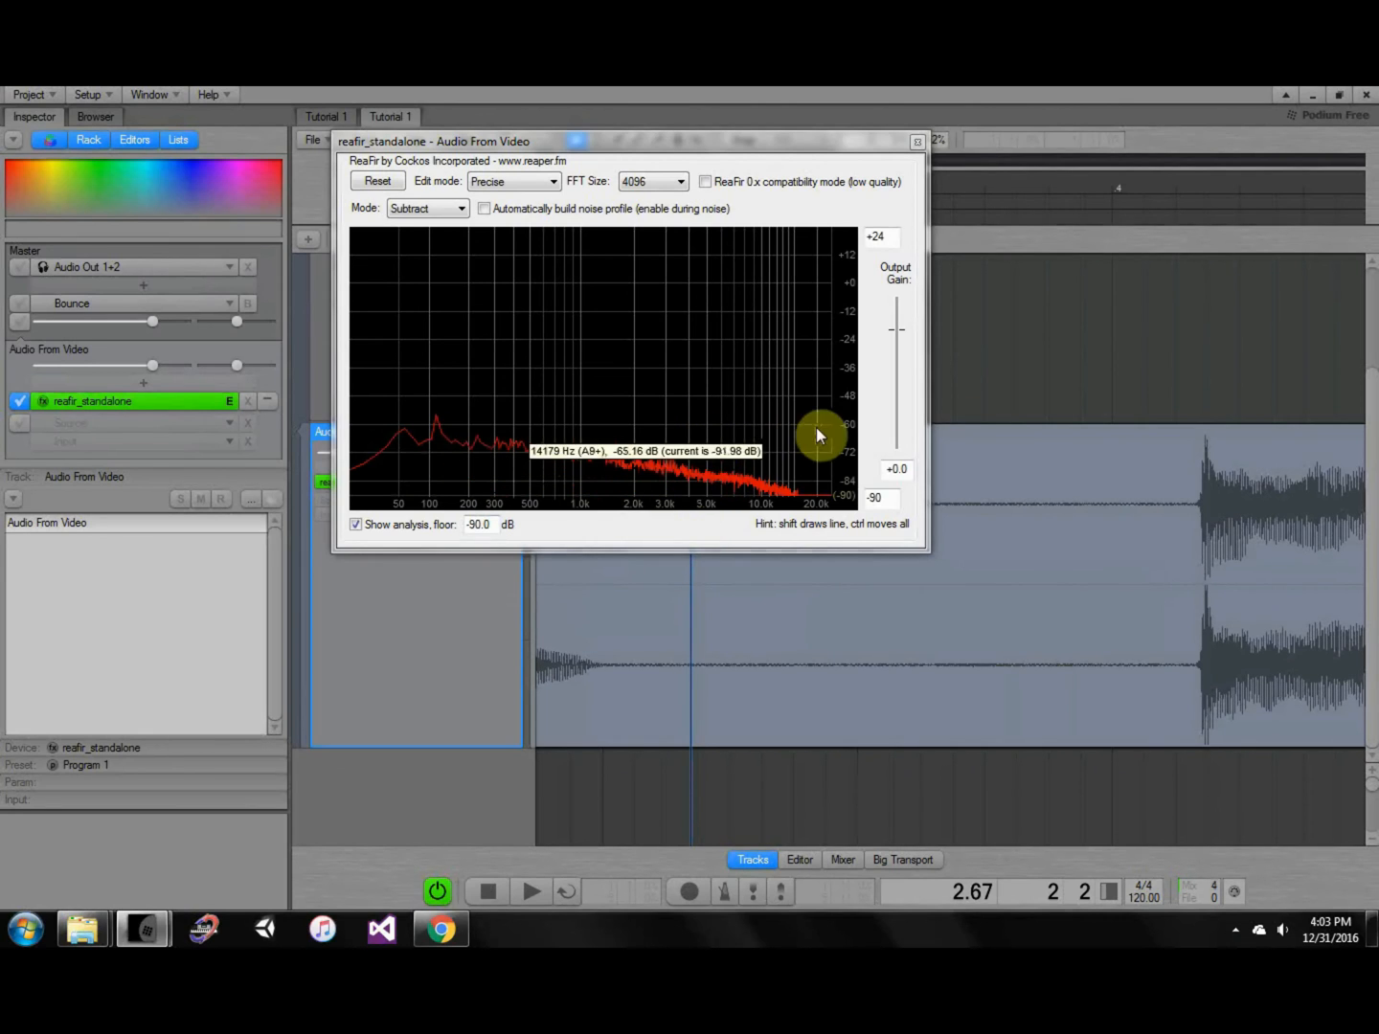
{"action": "middle_click_drag", "start_coordinate": [1022, 475], "coordinate": [1107, 475]}
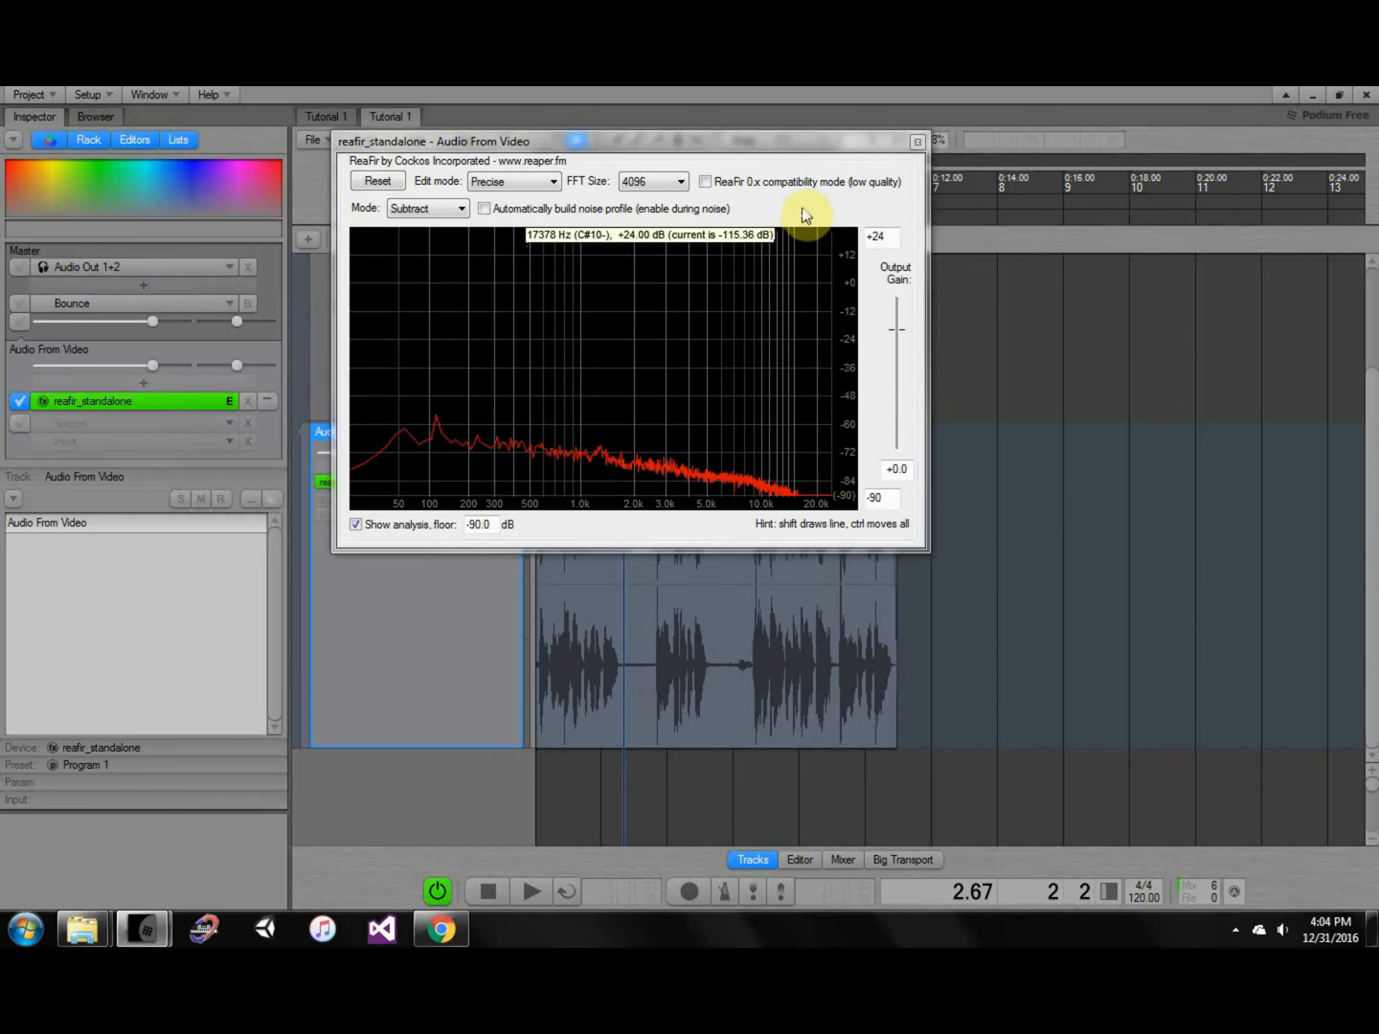
{"action": "left_click_drag", "start_coordinate": [771, 151], "coordinate": [1099, 297]}
{"action": "mouse_move", "coordinate": [1023, 463]}
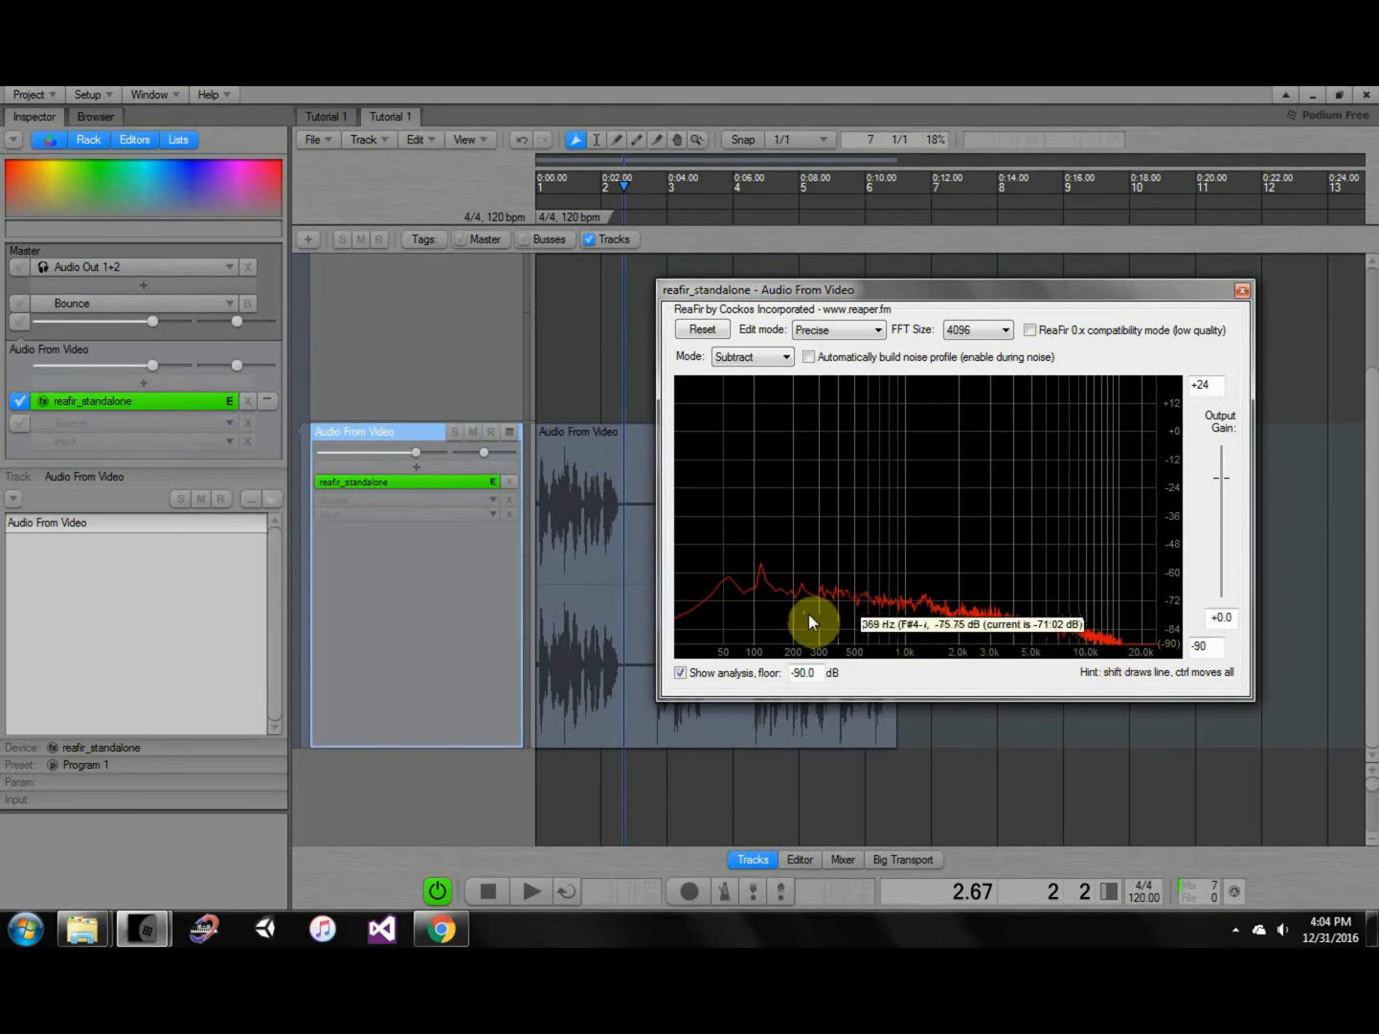
Close ReaFir and render a Ctrl+B bounce onto the Master track, playhead near 2.89.
{"action": "left_click", "coordinate": [588, 352]}
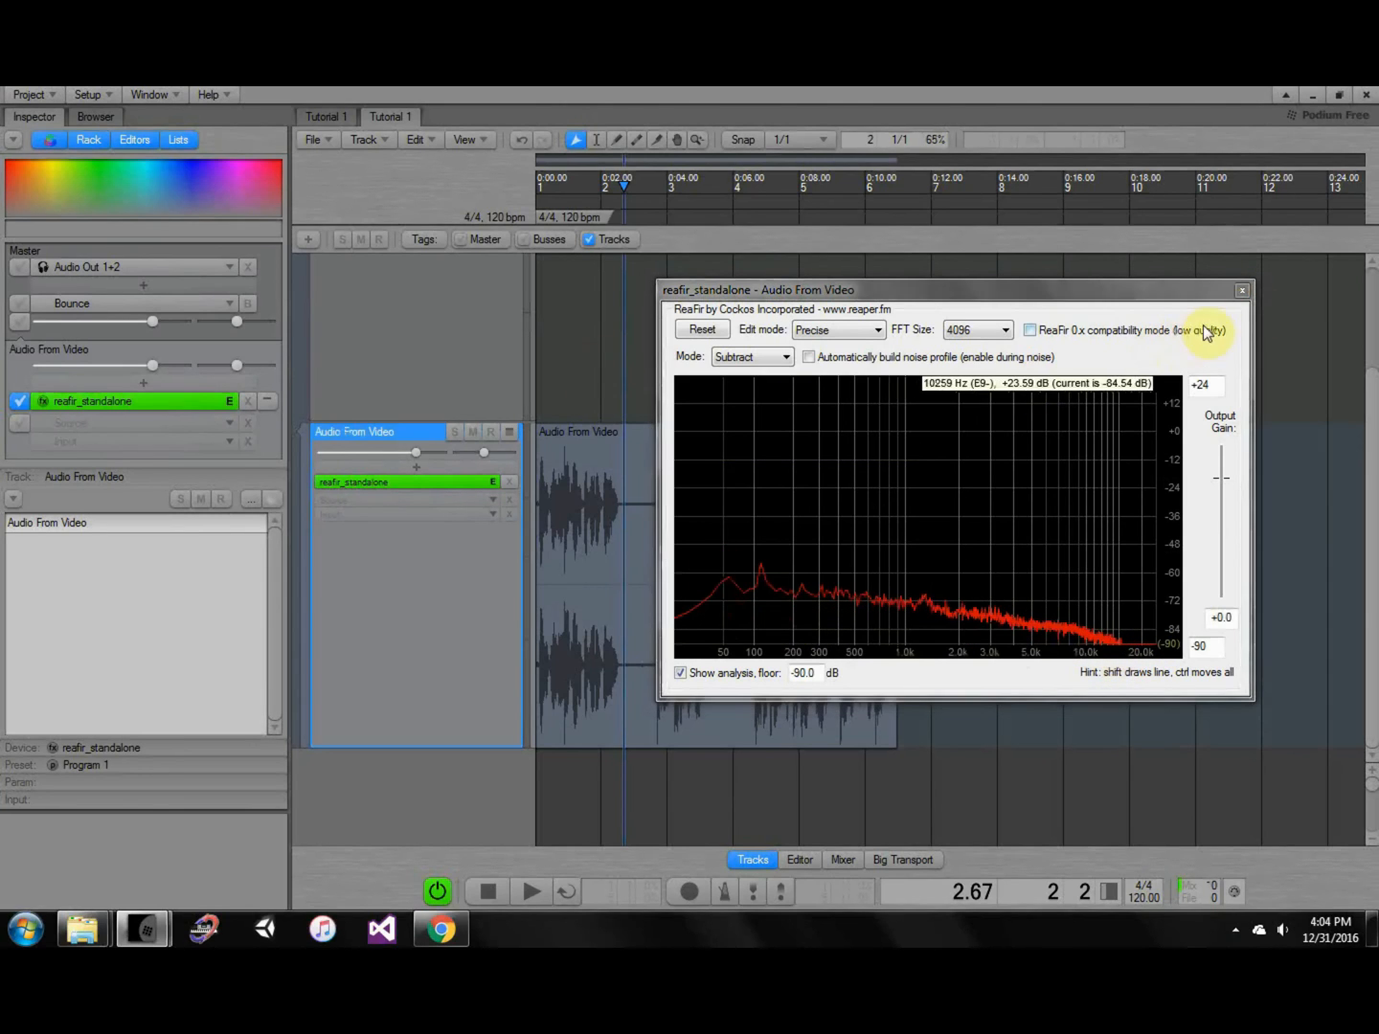
{"action": "left_click", "coordinate": [1244, 291]}
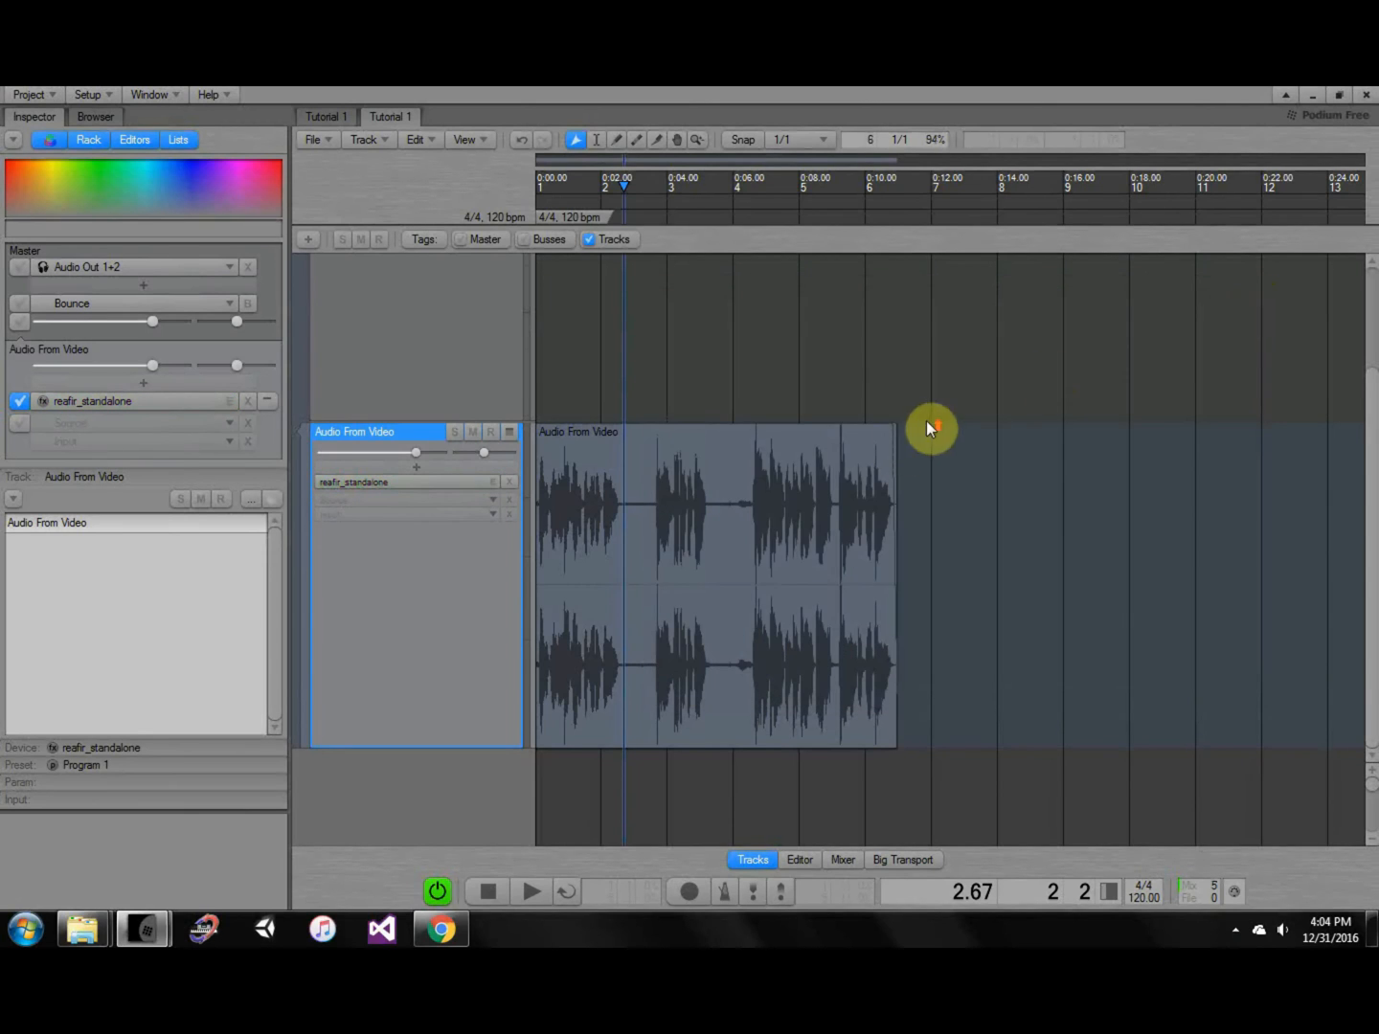
{"action": "left_click", "coordinate": [406, 266]}
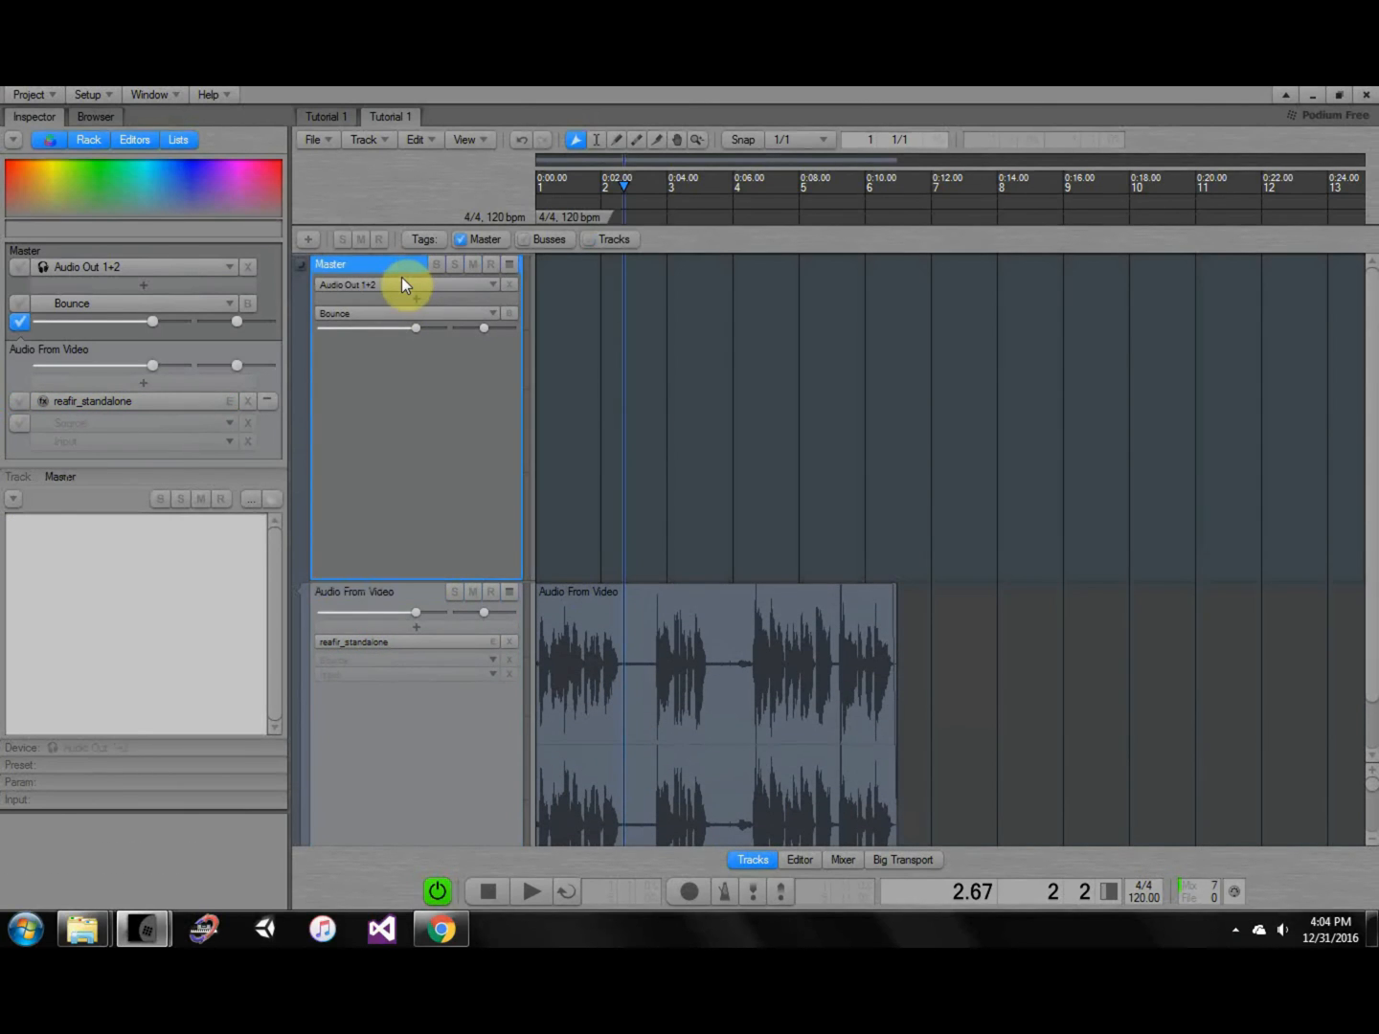
{"action": "key", "text": "ctrl+b"}
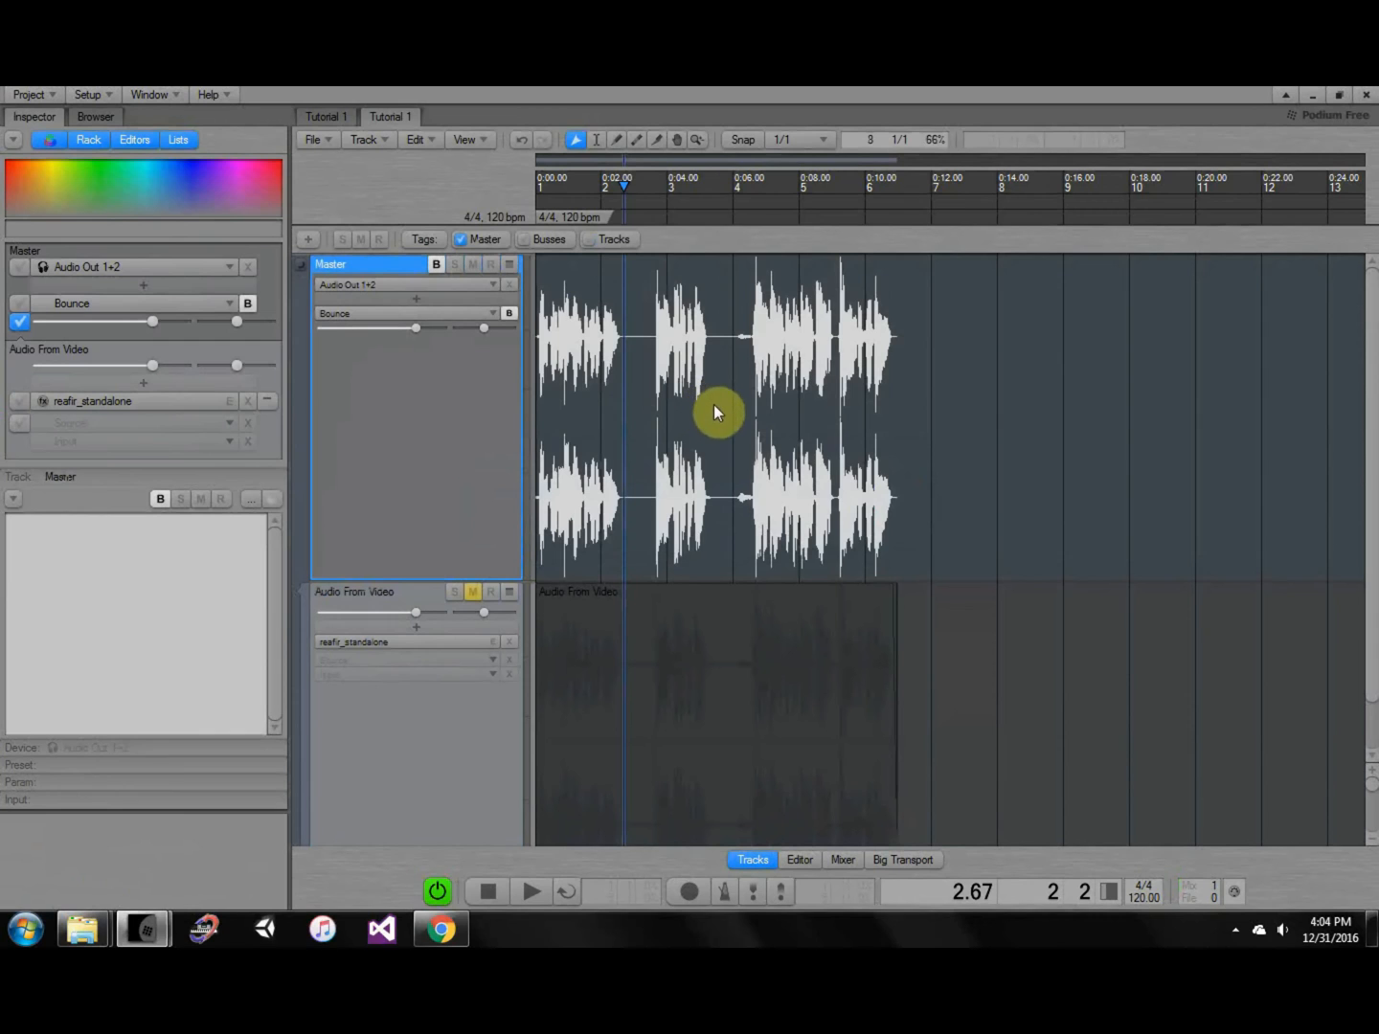
{"action": "middle_click_drag", "start_coordinate": [617, 341], "coordinate": [662, 387]}
{"action": "left_click_drag", "start_coordinate": [609, 185], "coordinate": [723, 185]}
{"action": "middle_click_drag", "start_coordinate": [722, 325], "coordinate": [732, 447]}
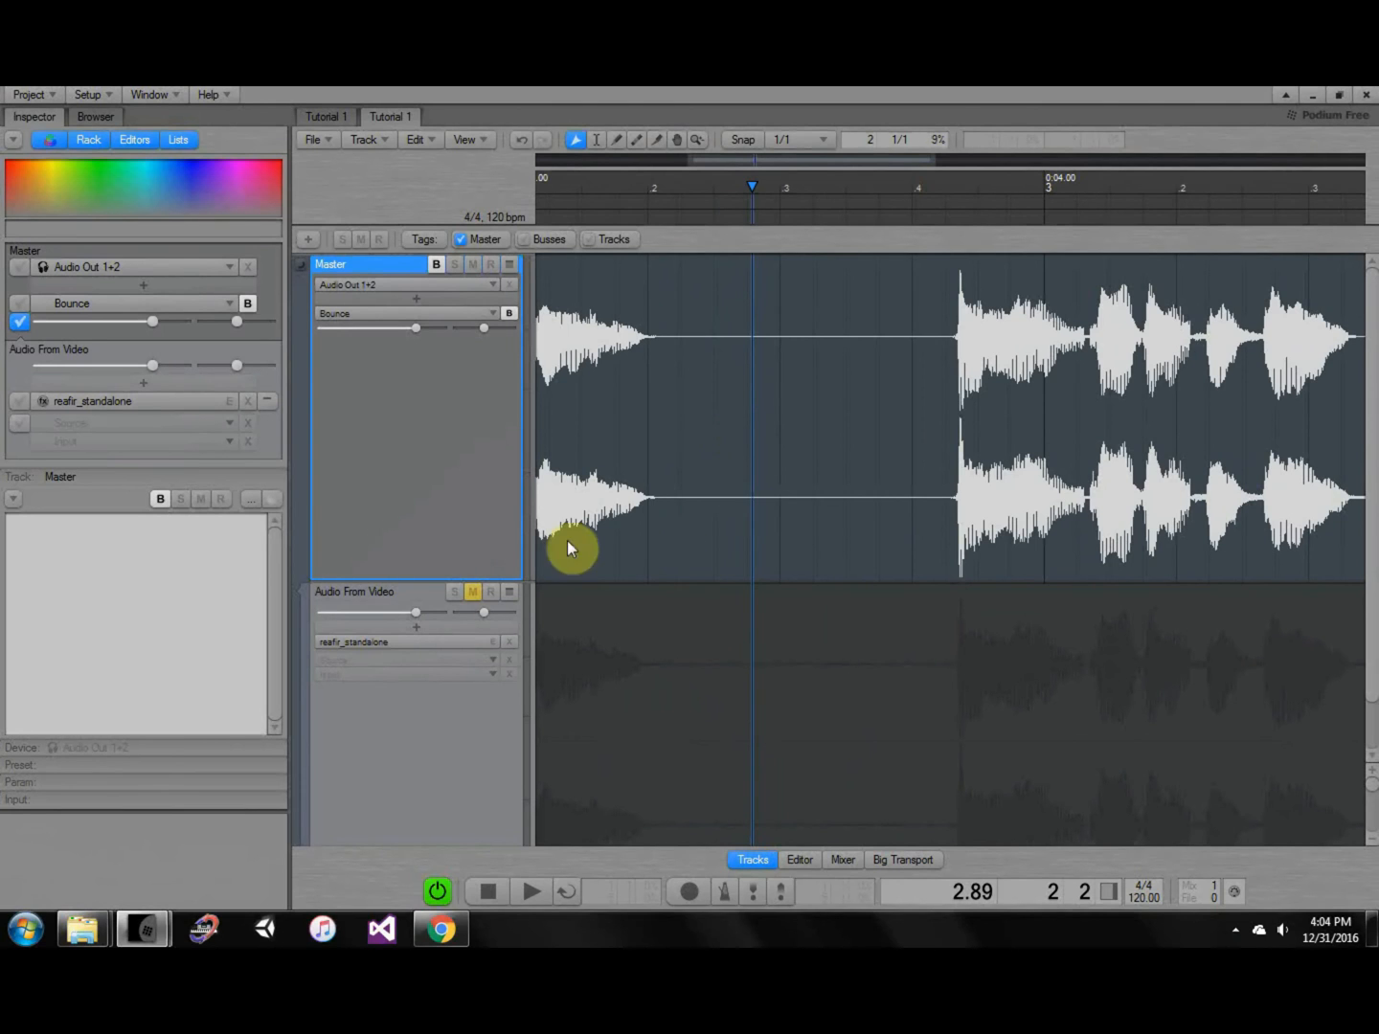
Toggle the bounce off to hear the original, then undo to restore the Master's bounced audio.
{"action": "left_click", "coordinate": [438, 263]}
{"action": "middle_click_drag", "start_coordinate": [828, 530], "coordinate": [833, 415]}
{"action": "middle_click_drag", "start_coordinate": [743, 573], "coordinate": [793, 593]}
{"action": "middle_click_drag", "start_coordinate": [754, 458], "coordinate": [741, 523]}
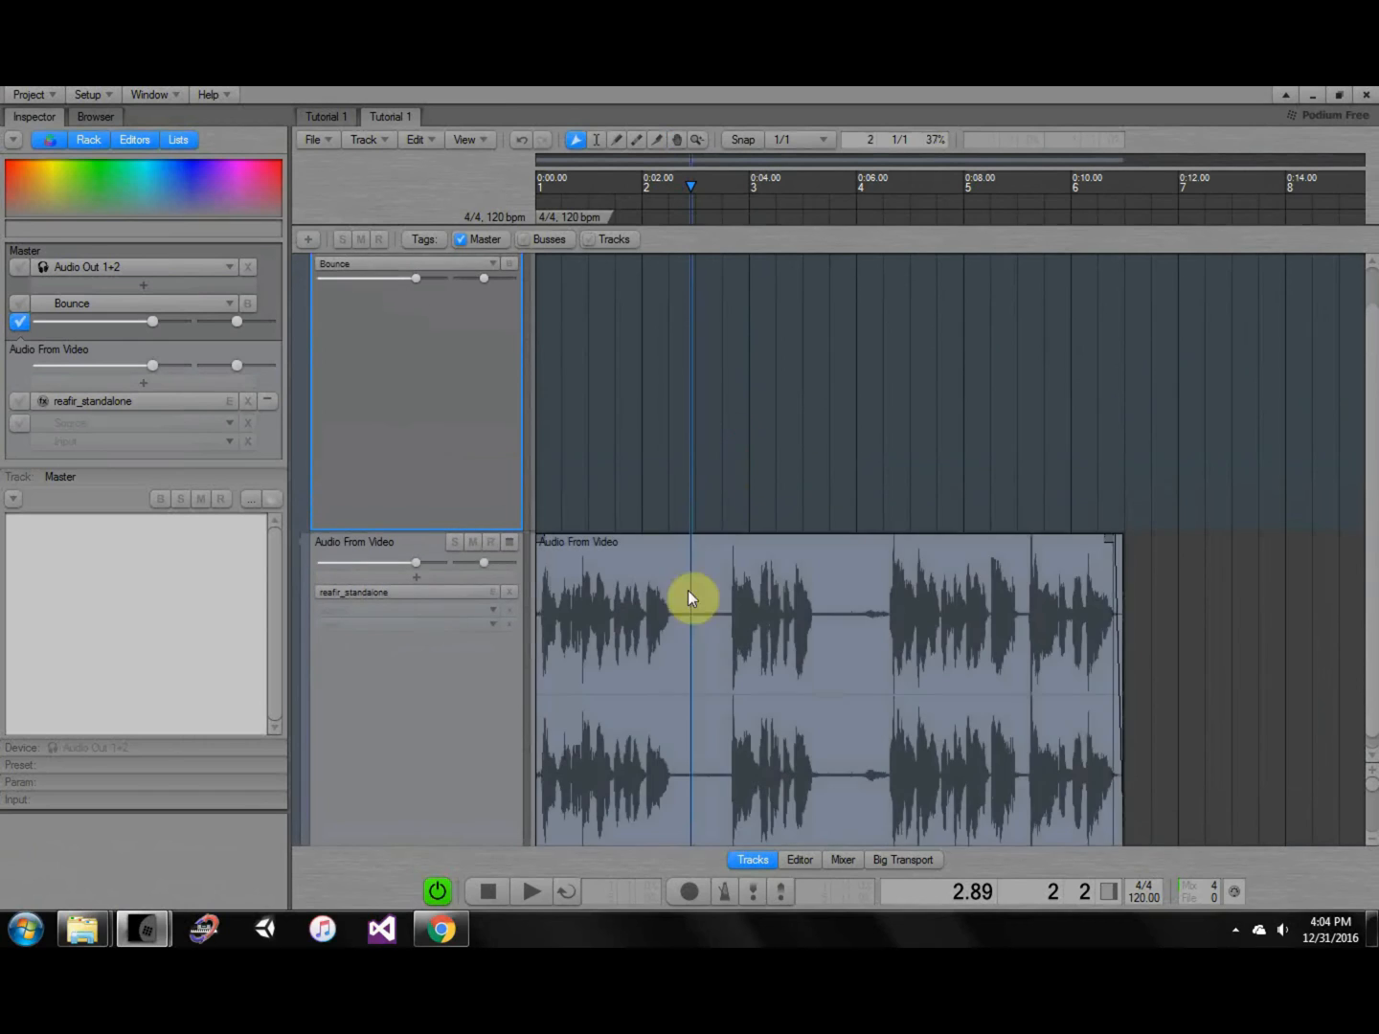
{"action": "middle_click_drag", "start_coordinate": [695, 408], "coordinate": [703, 461]}
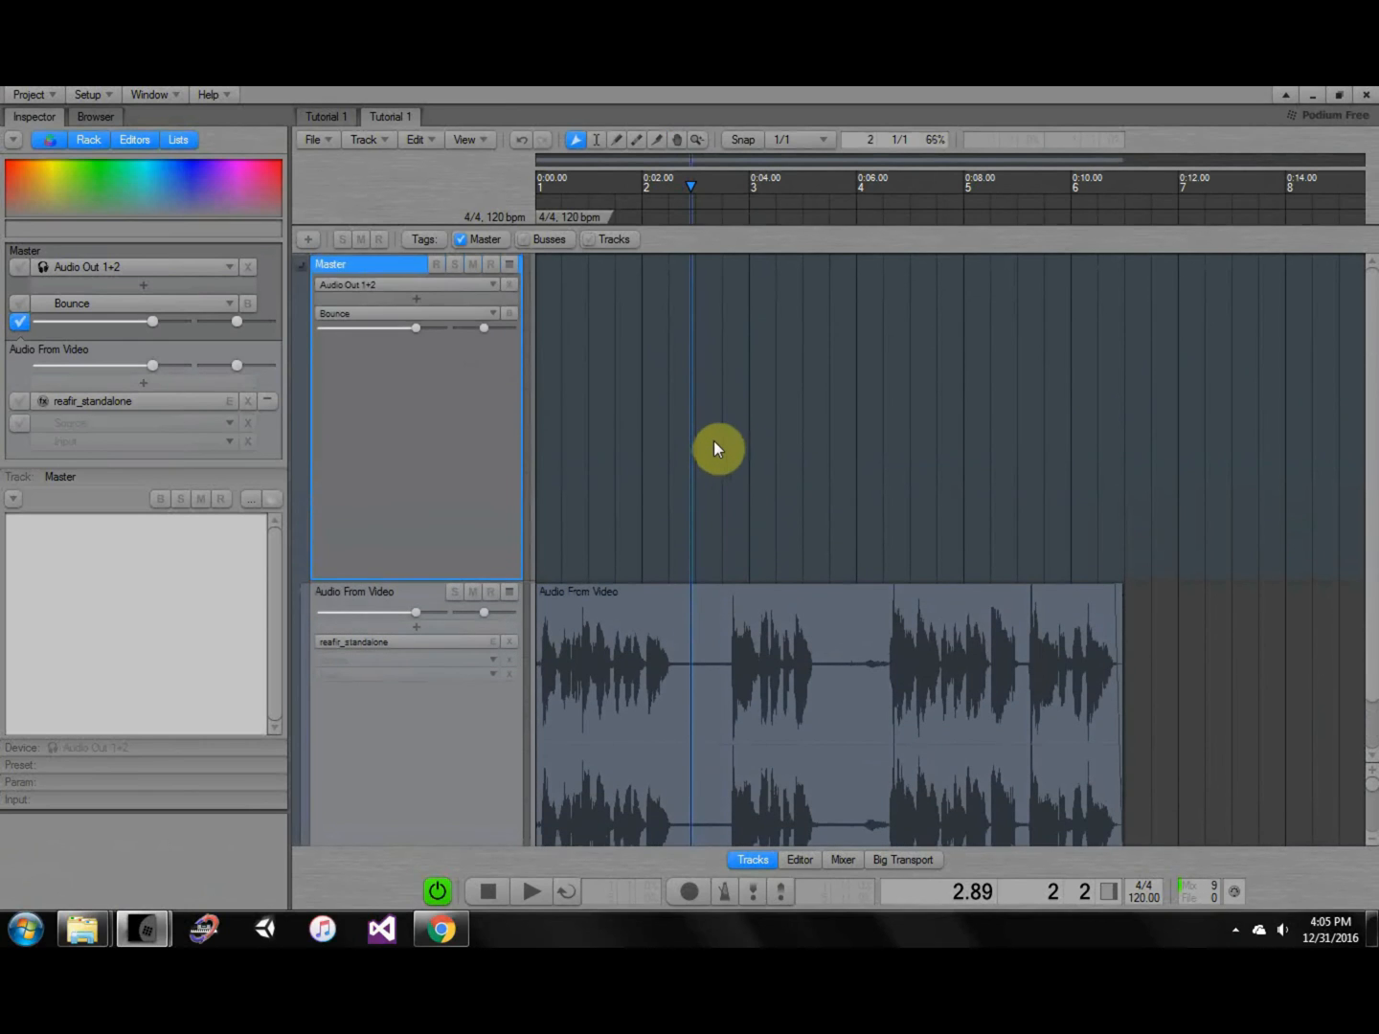
{"action": "key", "text": "ctrl+z"}
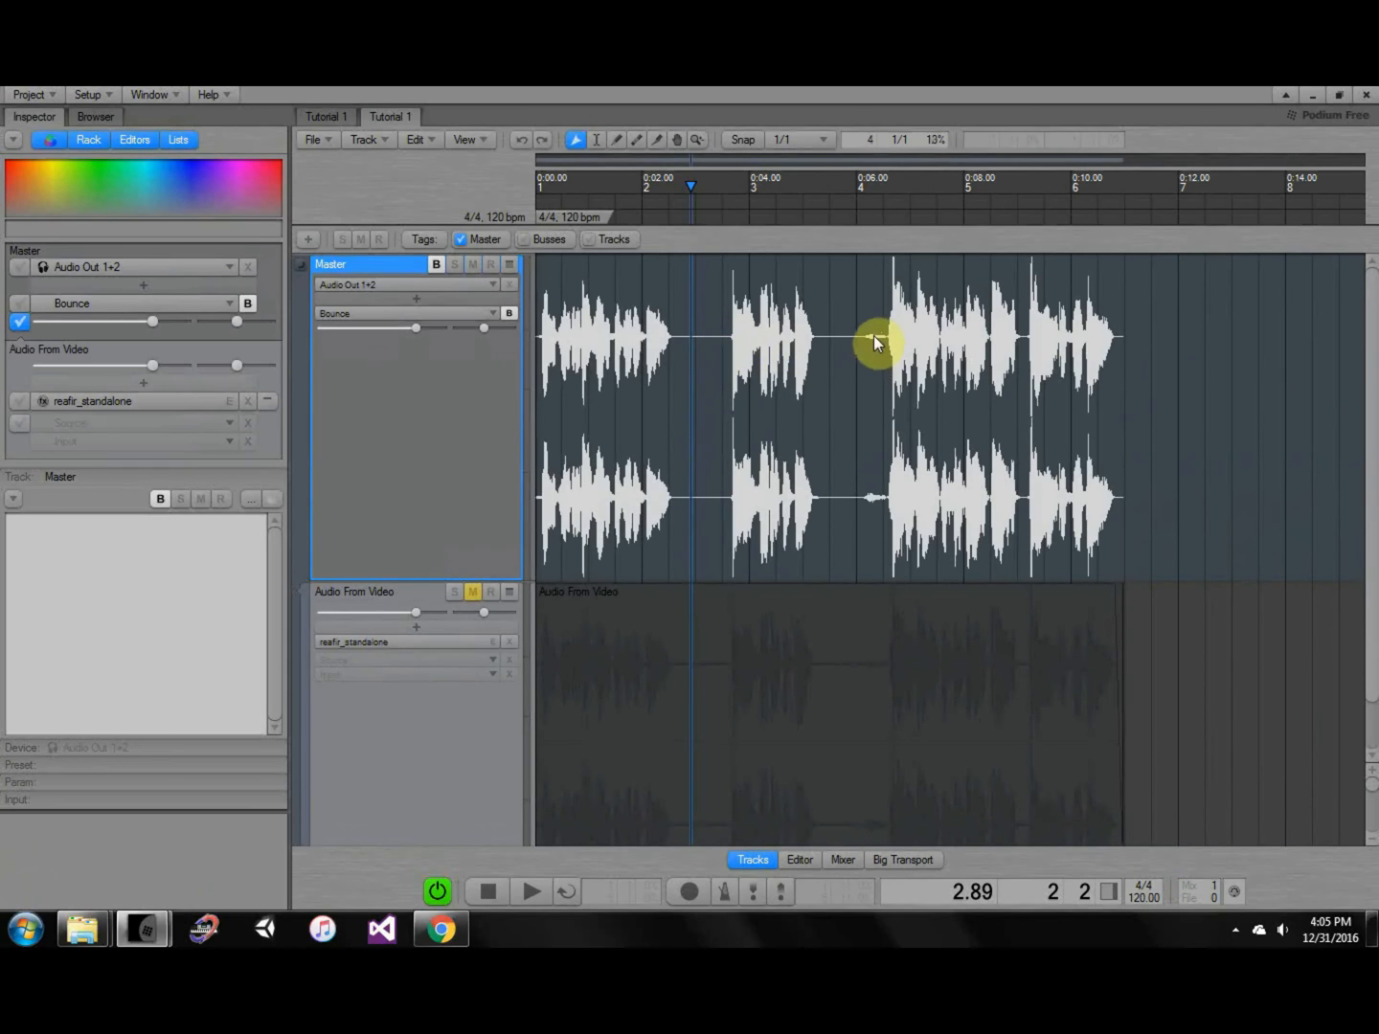
{"action": "scroll", "coordinate": [873, 341], "scroll_direction": "up", "scroll_amount": 5, "text": "ctrl"}
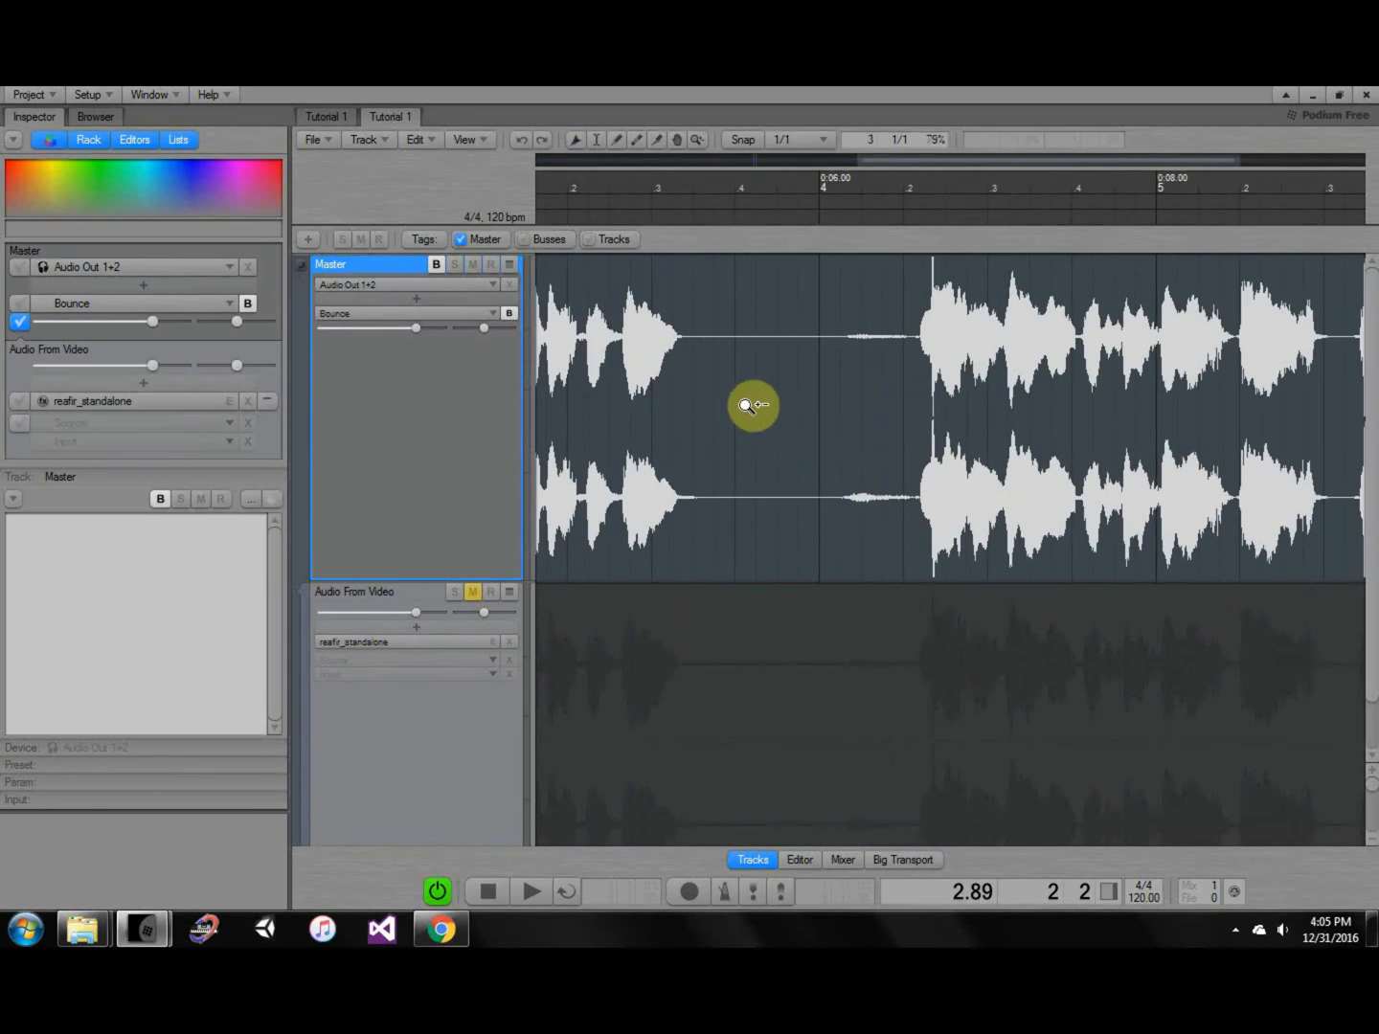
{"action": "scroll", "coordinate": [733, 368], "scroll_direction": "down", "scroll_amount": 4, "text": "ctrl"}
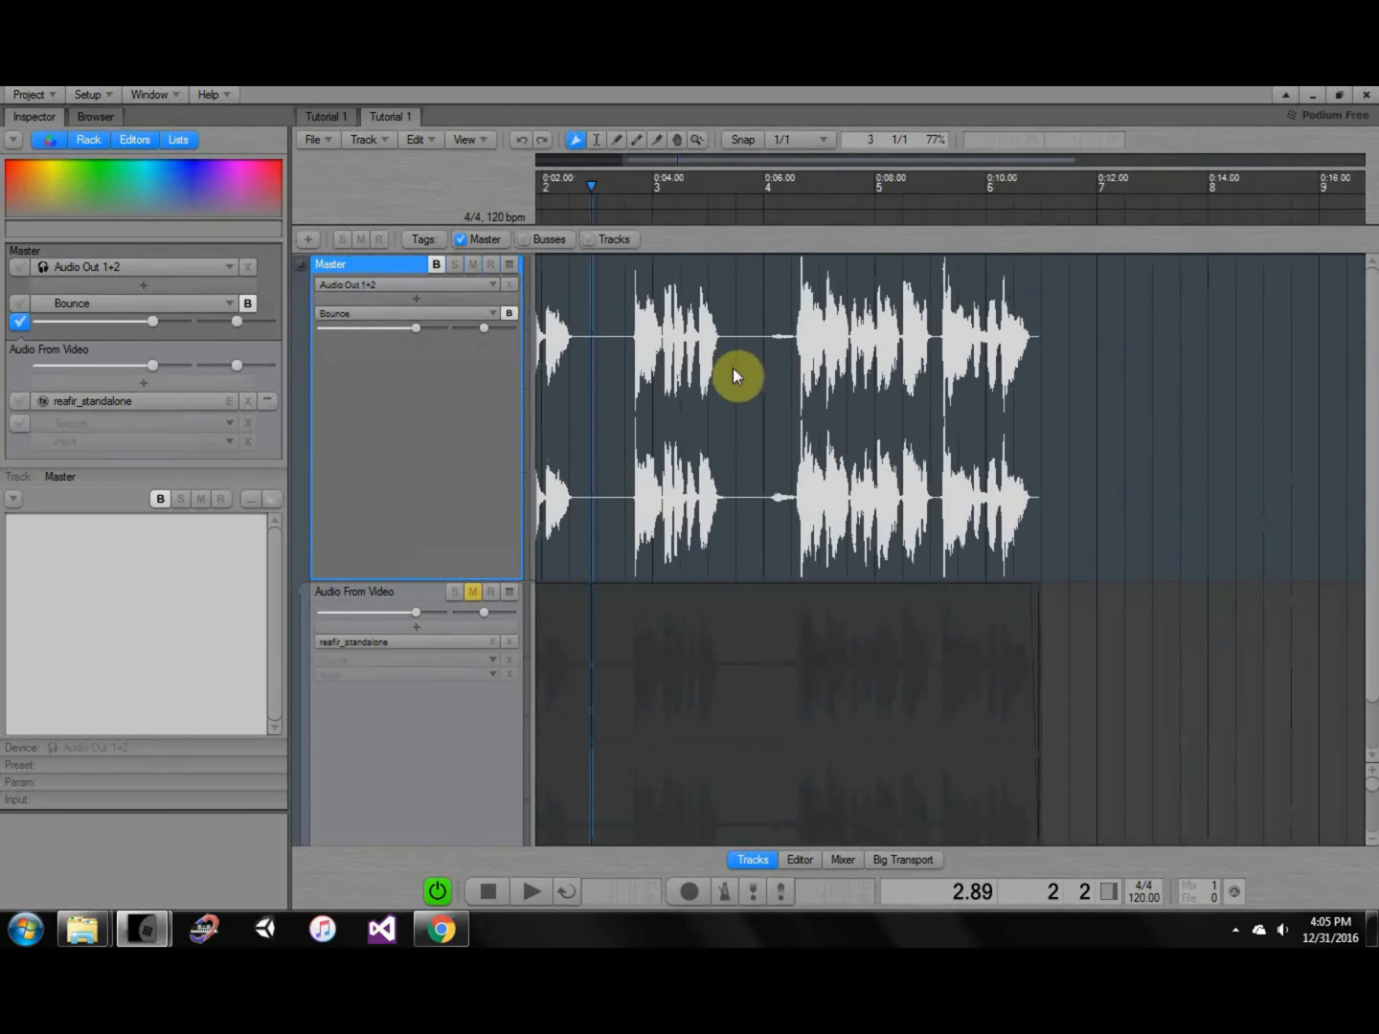
Use the Master's Bounce menu to move the bounced audio to a new track.
{"action": "right_click", "coordinate": [396, 262]}
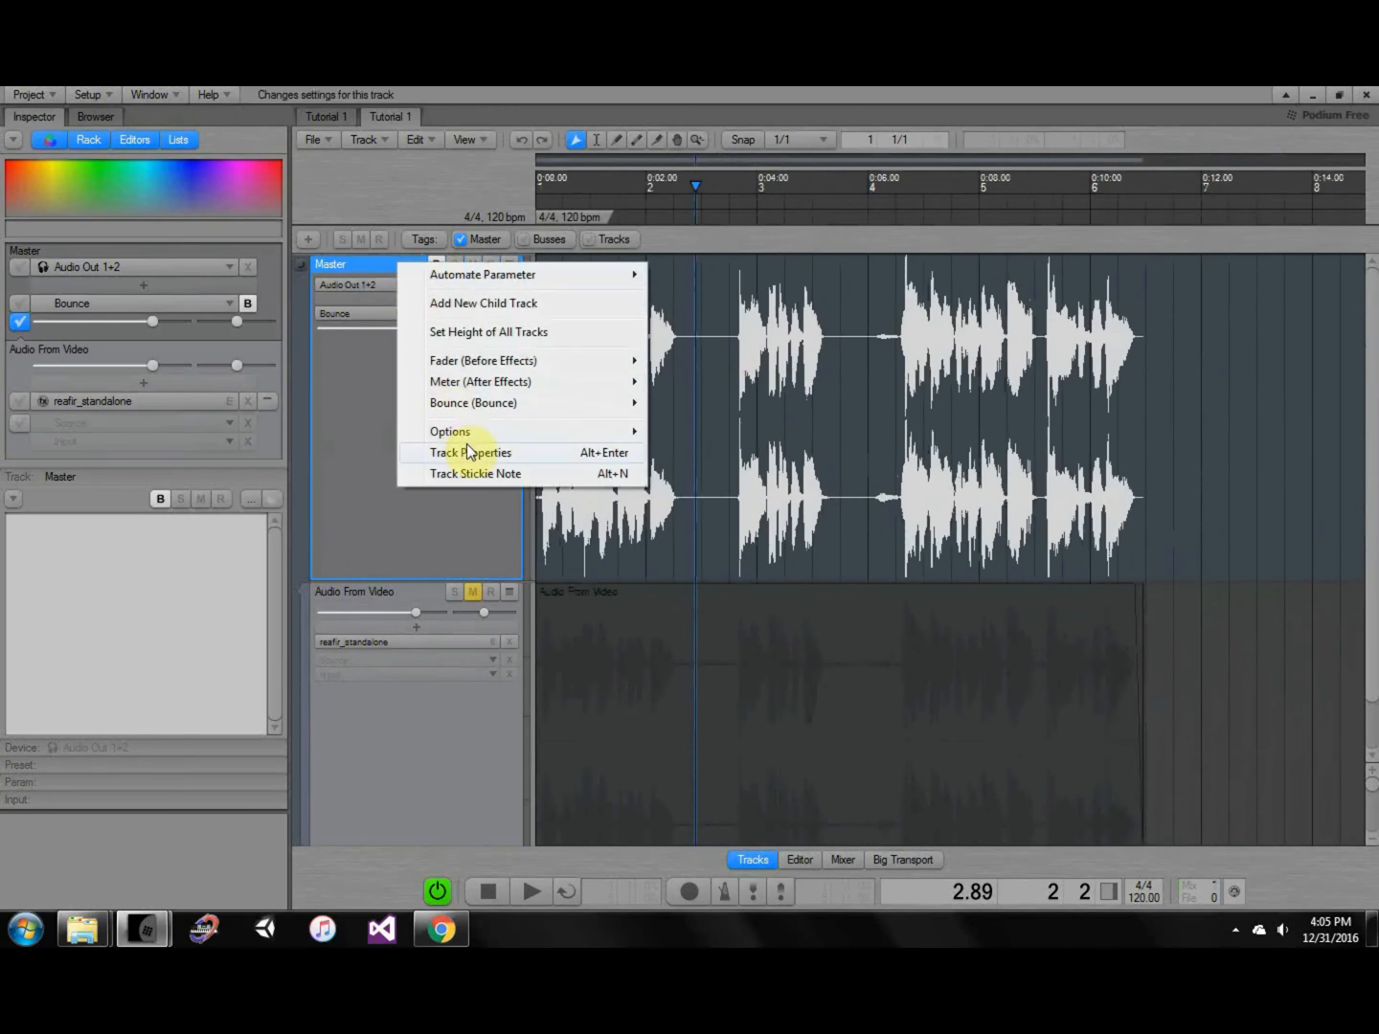
{"action": "mouse_move", "coordinate": [470, 402]}
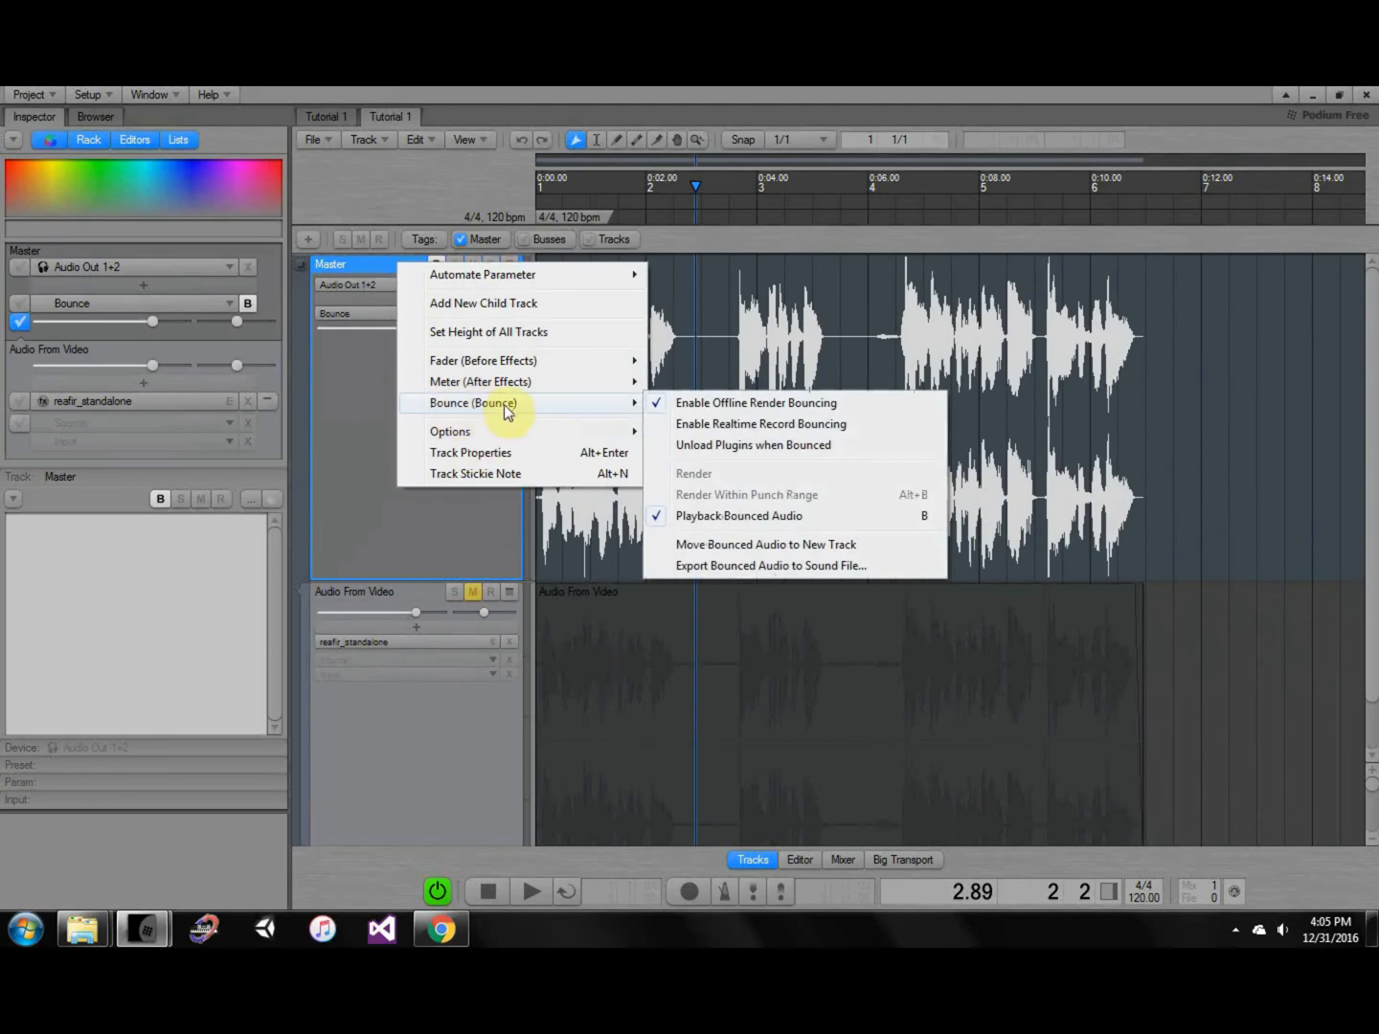
{"action": "left_click", "coordinate": [735, 543]}
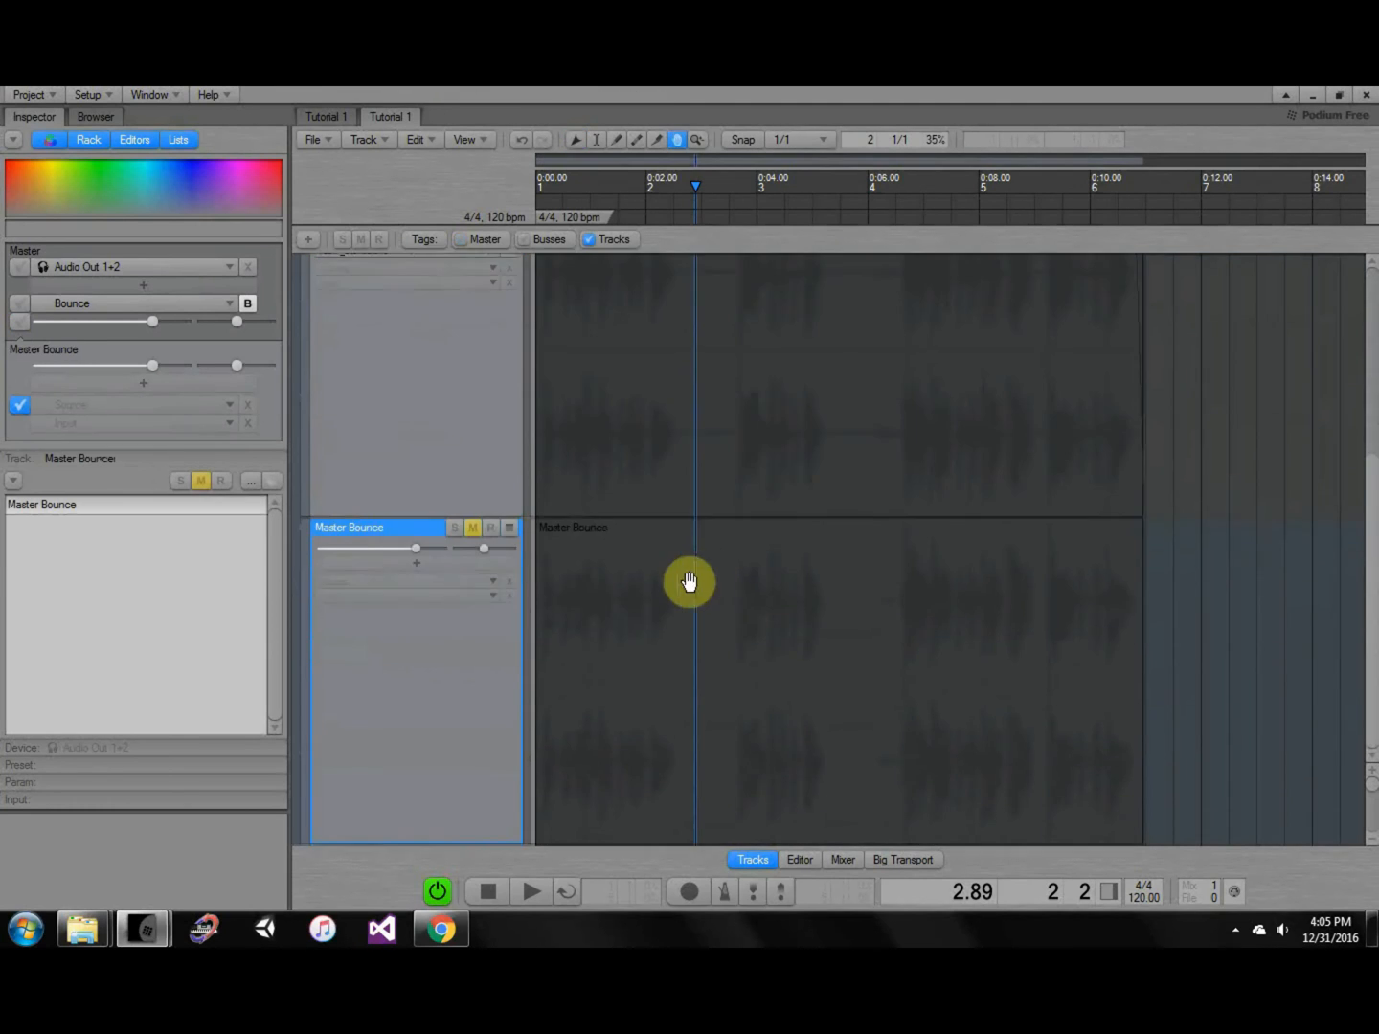
{"action": "middle_click_drag", "start_coordinate": [608, 354], "coordinate": [633, 393]}
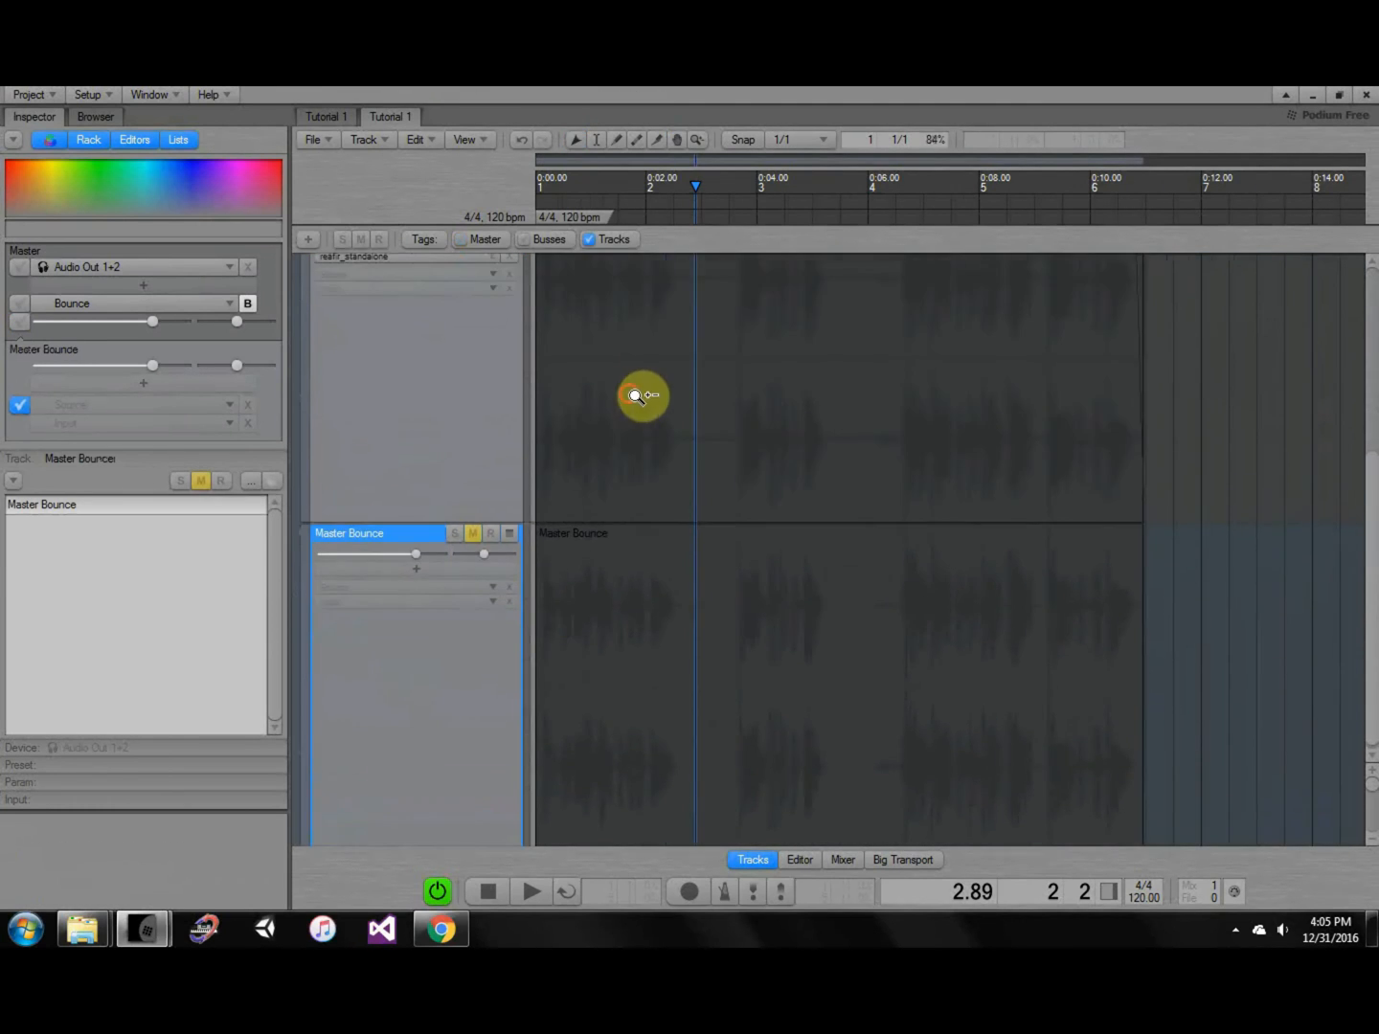
{"action": "scroll", "coordinate": [638, 399], "scroll_direction": "down", "scroll_amount": 1, "text": "ctrl"}
{"action": "scroll", "coordinate": [643, 409], "scroll_direction": "down", "scroll_amount": 3, "text": "ctrl+shift"}
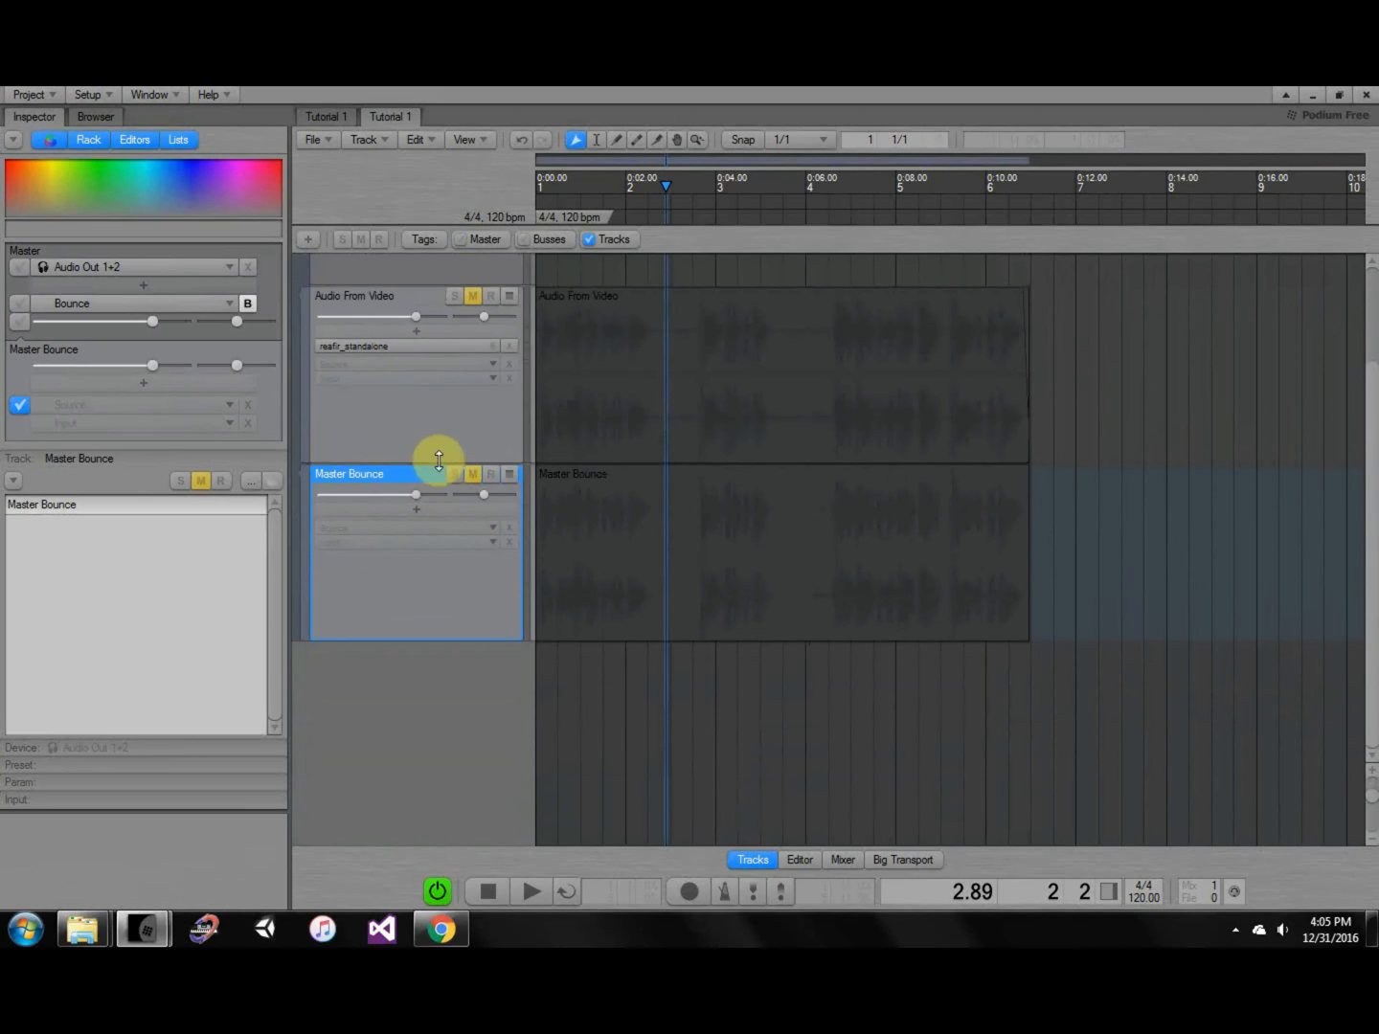
Solo the Master Bounce track and bring the Audio From Video track back into view.
{"action": "left_click", "coordinate": [455, 473]}
{"action": "middle_click_drag", "start_coordinate": [654, 521], "coordinate": [815, 489]}
{"action": "scroll", "coordinate": [684, 464], "scroll_direction": "up", "scroll_amount": 3, "text": "ctrl"}
{"action": "scroll", "coordinate": [820, 499], "scroll_direction": "up", "scroll_amount": 1, "text": "ctrl+shift"}
{"action": "middle_click_drag", "start_coordinate": [593, 382], "coordinate": [625, 470]}
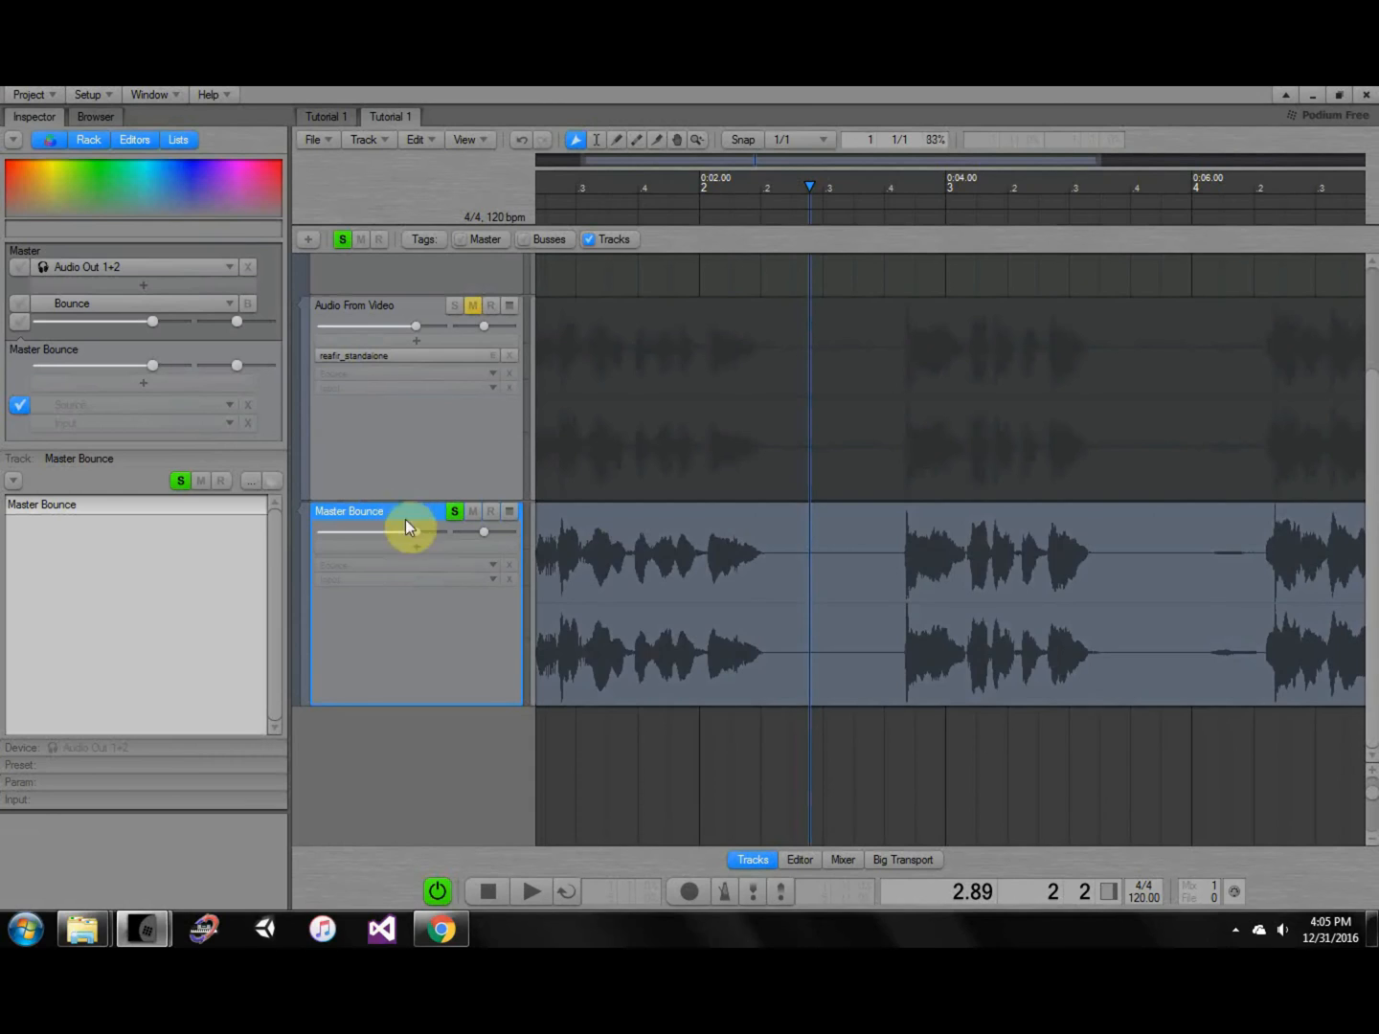
{"action": "scroll", "coordinate": [660, 579], "scroll_direction": "down", "scroll_amount": 3, "text": "ctrl"}
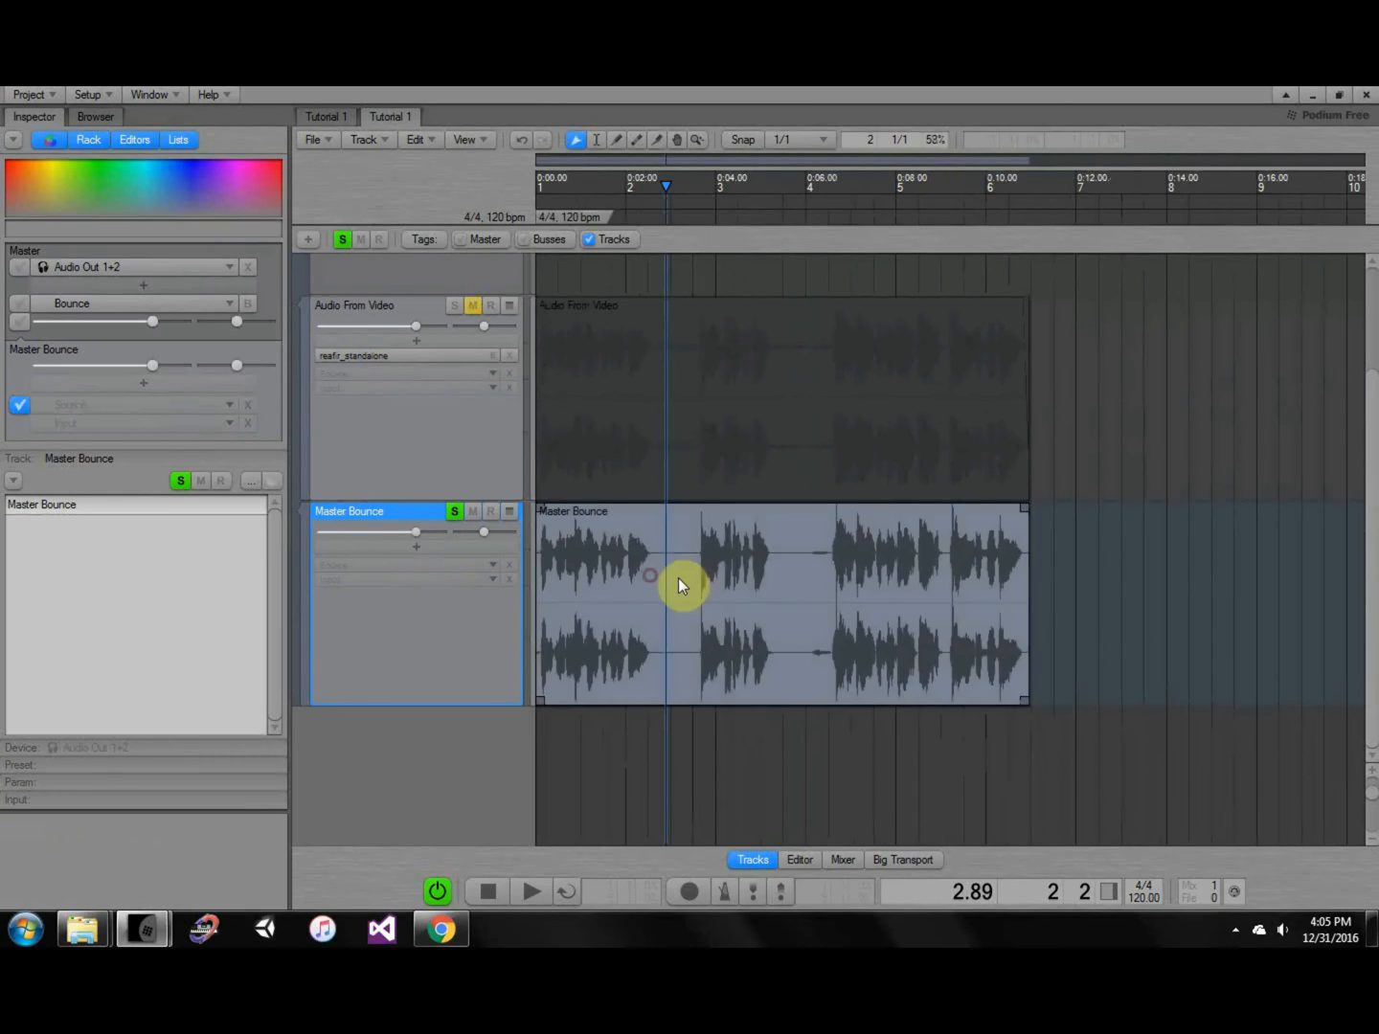
Add ReaFir to the Master Bounce track, open its editor, and reset the playhead to the start.
{"action": "left_click", "coordinate": [469, 547]}
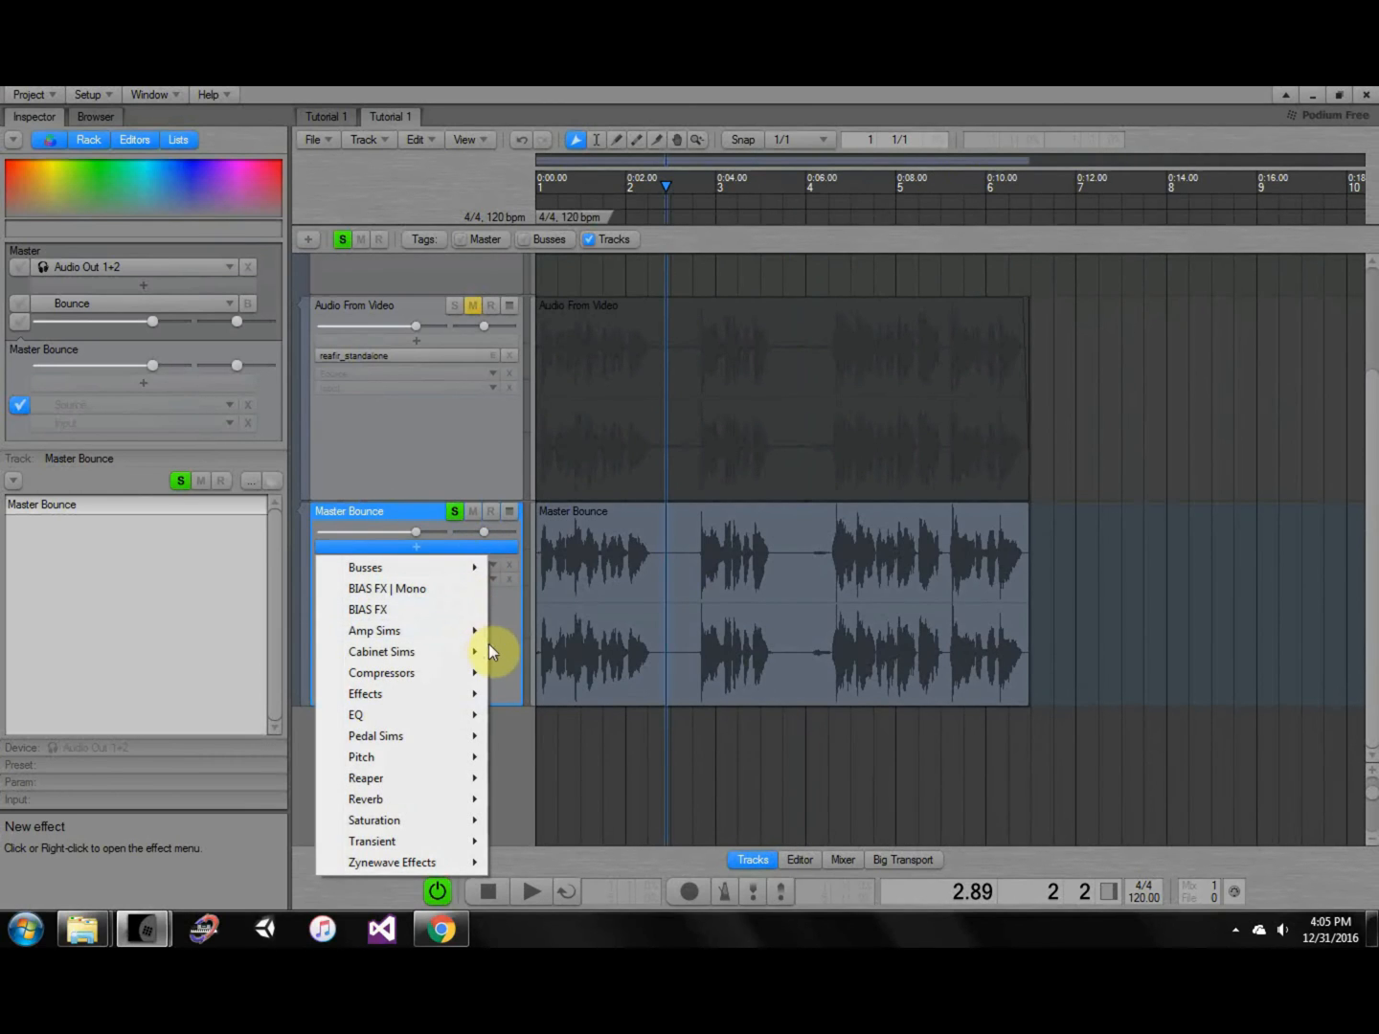
{"action": "mouse_move", "coordinate": [448, 776]}
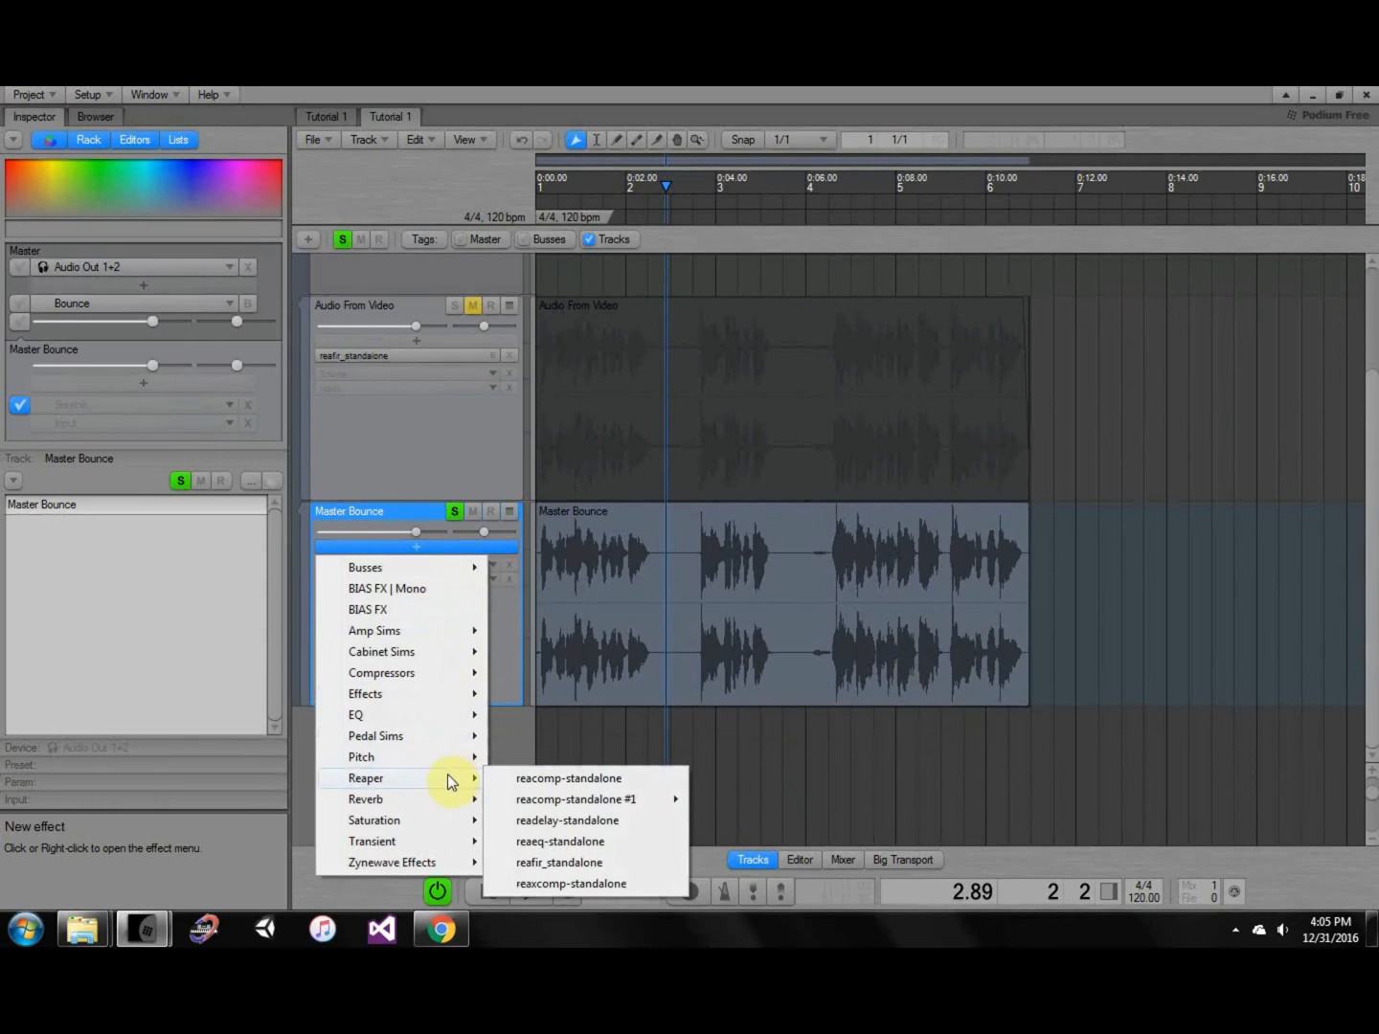
{"action": "left_click", "coordinate": [540, 865]}
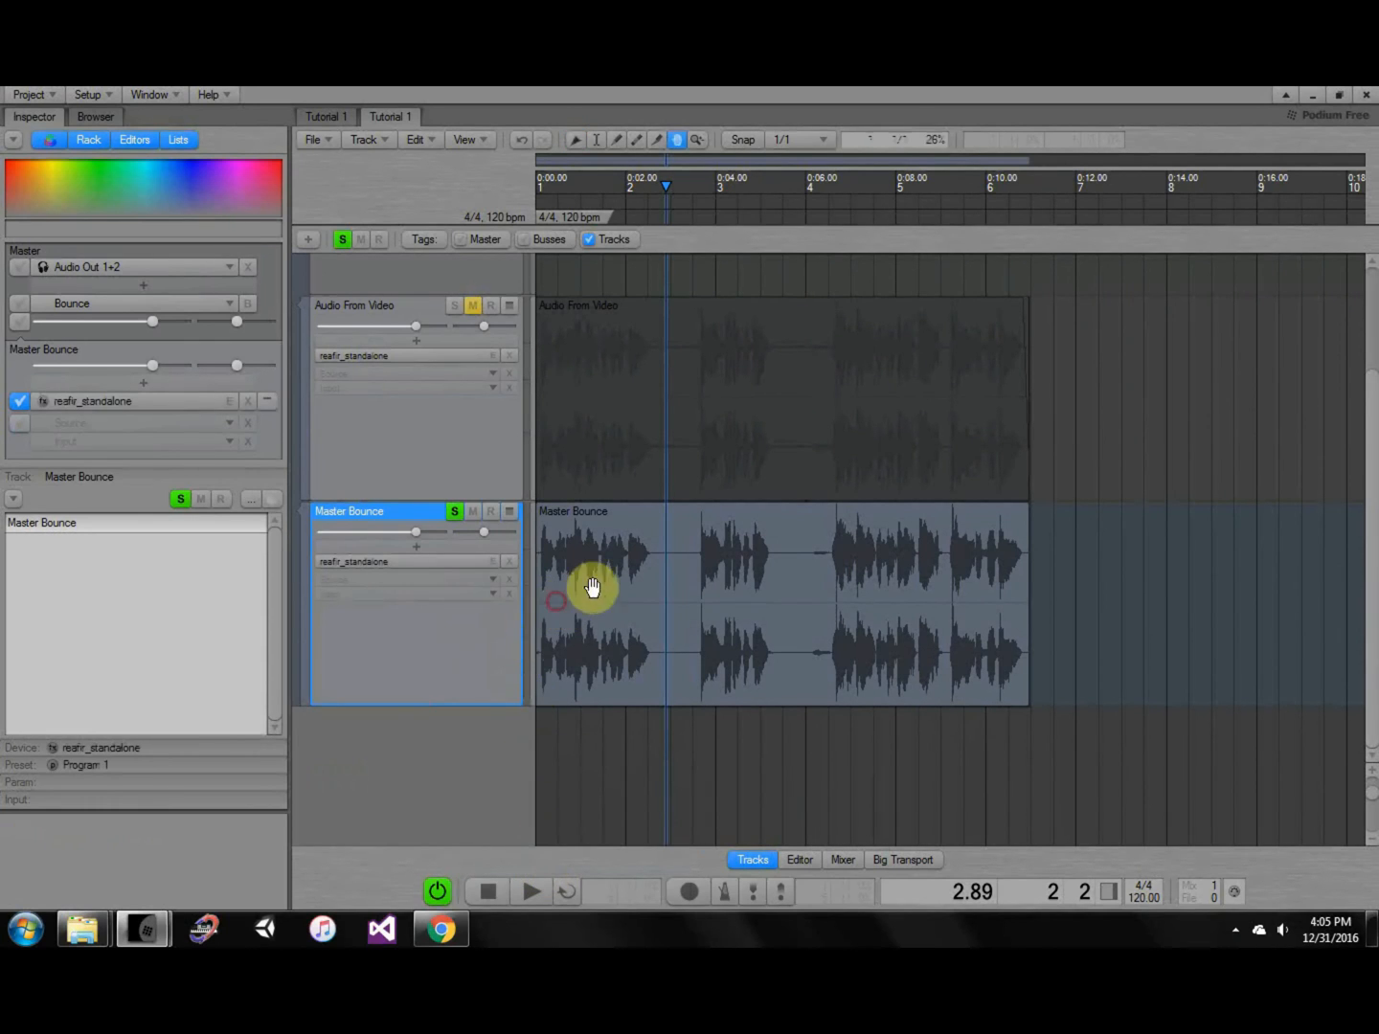
{"action": "scroll", "coordinate": [573, 574], "scroll_direction": "down", "scroll_amount": 1}
{"action": "left_click", "coordinate": [440, 523]}
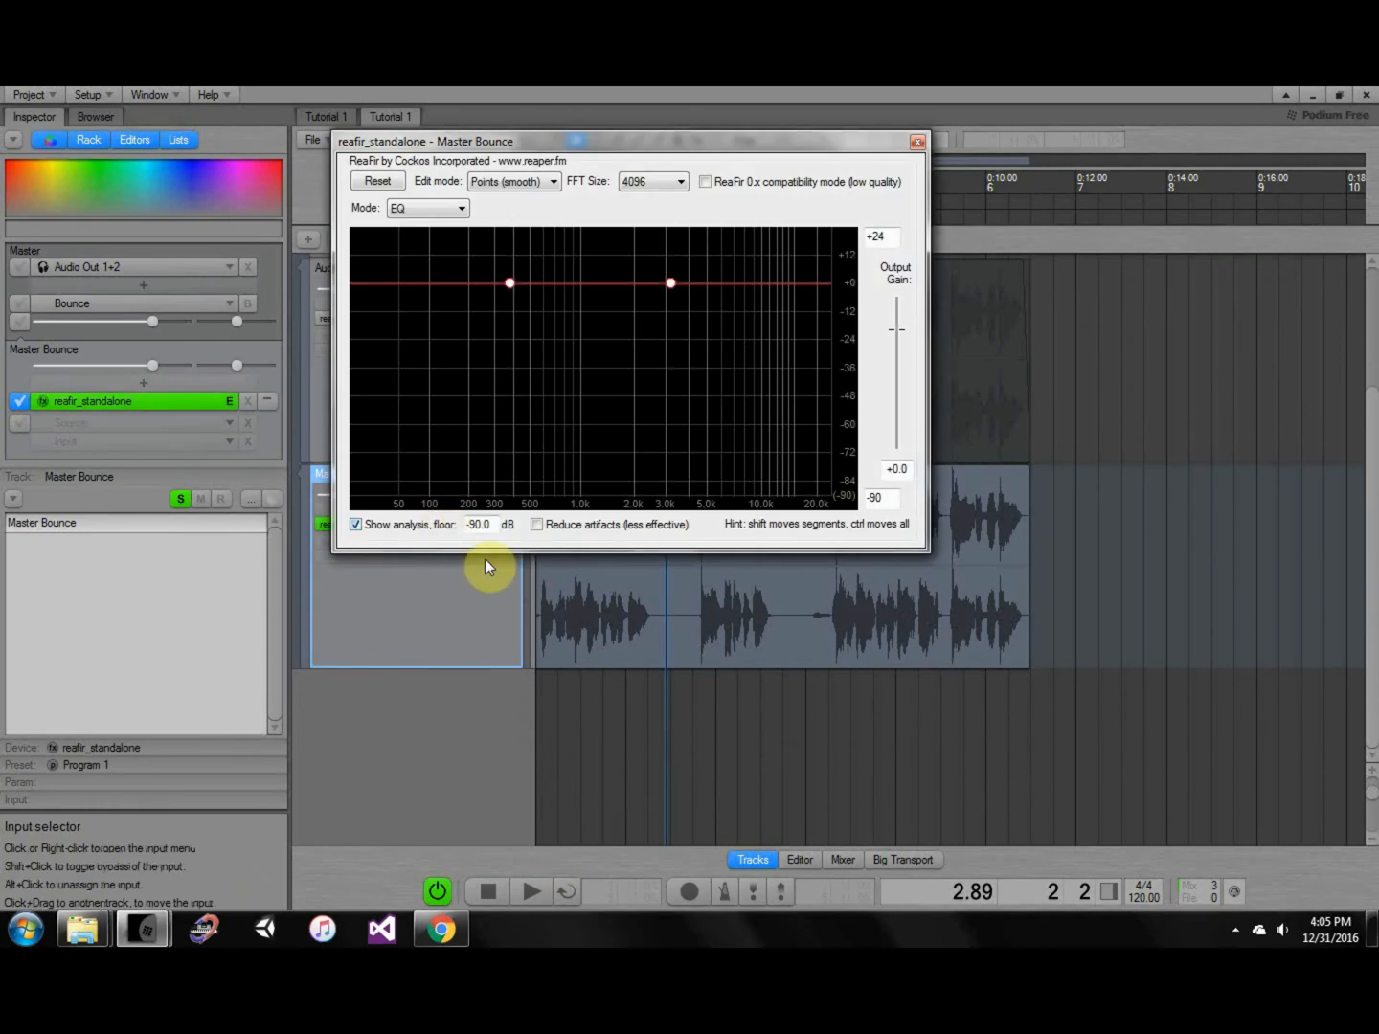
{"action": "left_click", "coordinate": [649, 713]}
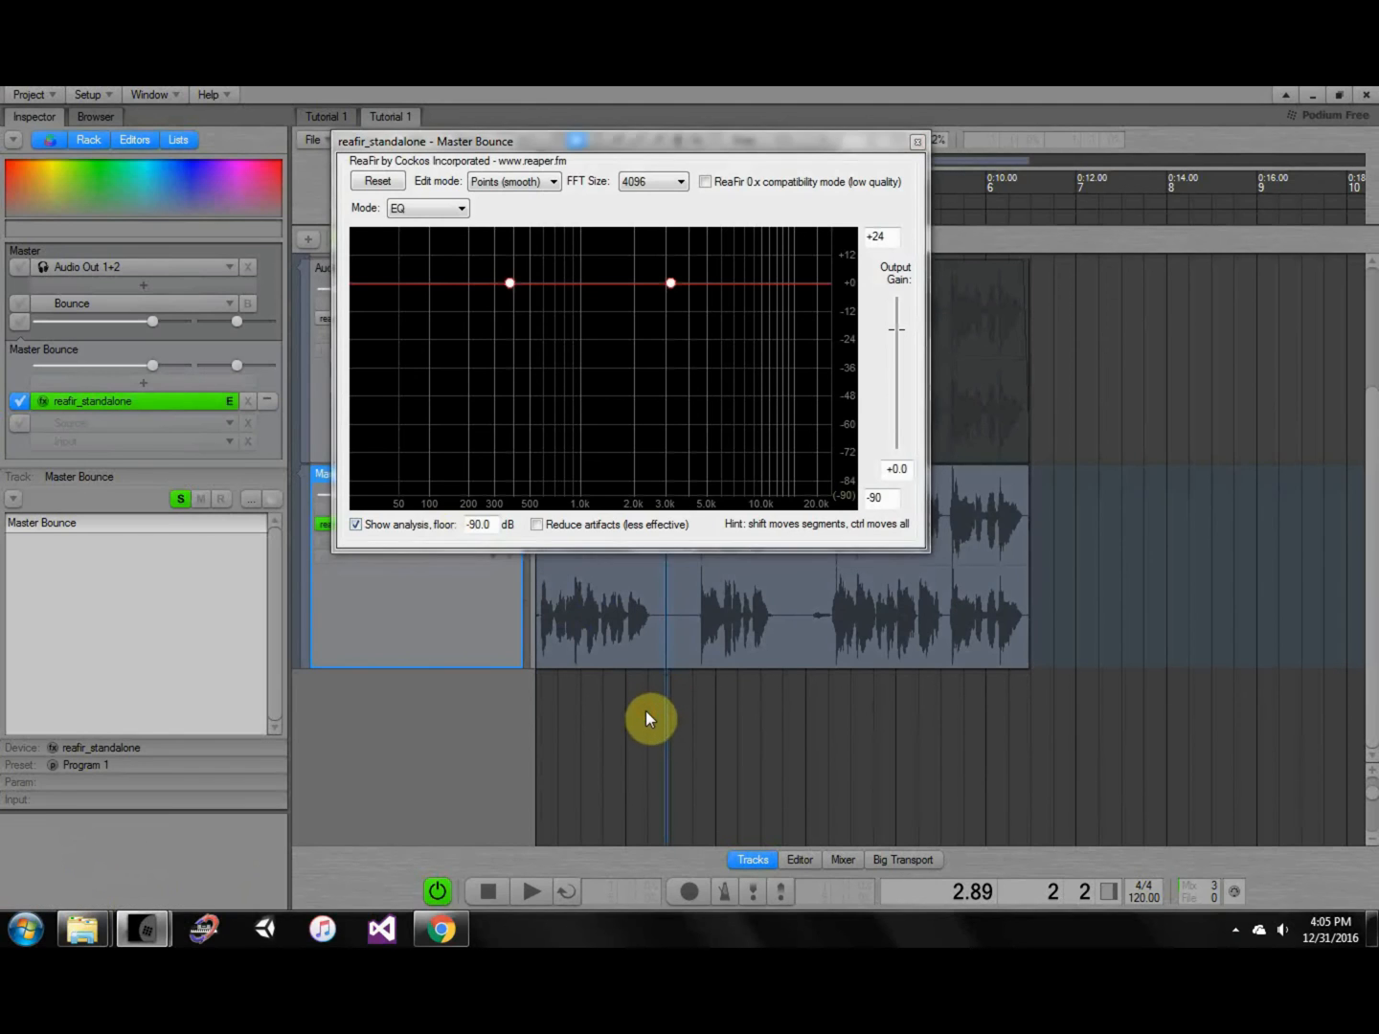
{"action": "key", "text": "Home"}
{"action": "left_click_drag", "start_coordinate": [709, 141], "coordinate": [1186, 184]}
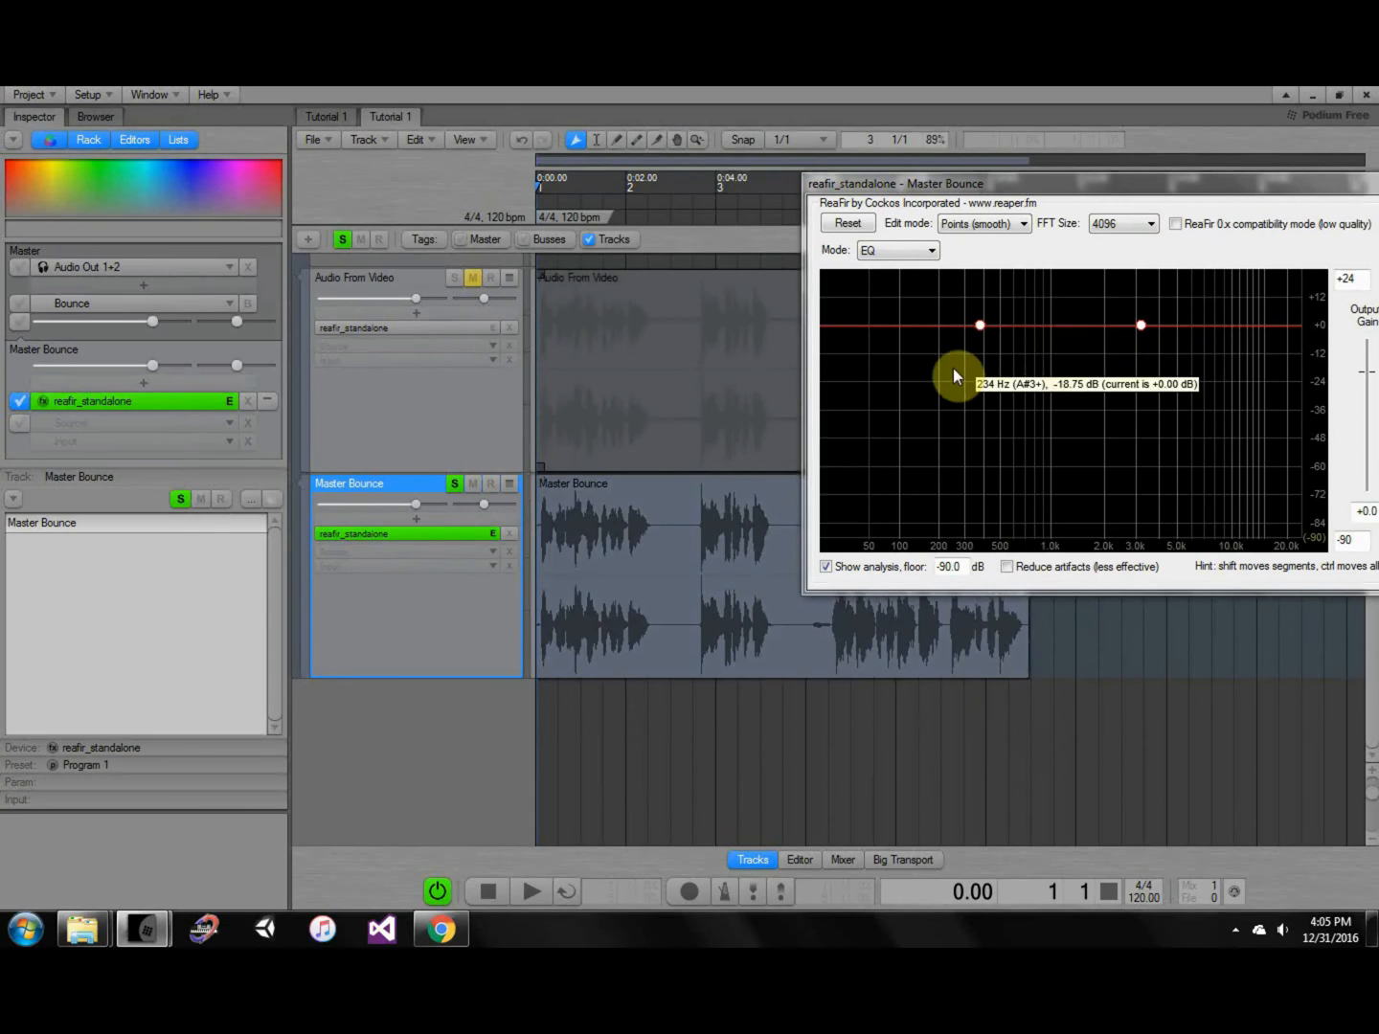
Trial the EQ points: lower the left one, slide the right to ~521 Hz, reset left to 0 dB.
{"action": "mouse_move", "coordinate": [980, 326]}
{"action": "left_mouse_down"}
{"action": "mouse_move", "coordinate": [965, 347]}
{"action": "mouse_move", "coordinate": [965, 323]}
{"action": "left_mouse_up"}
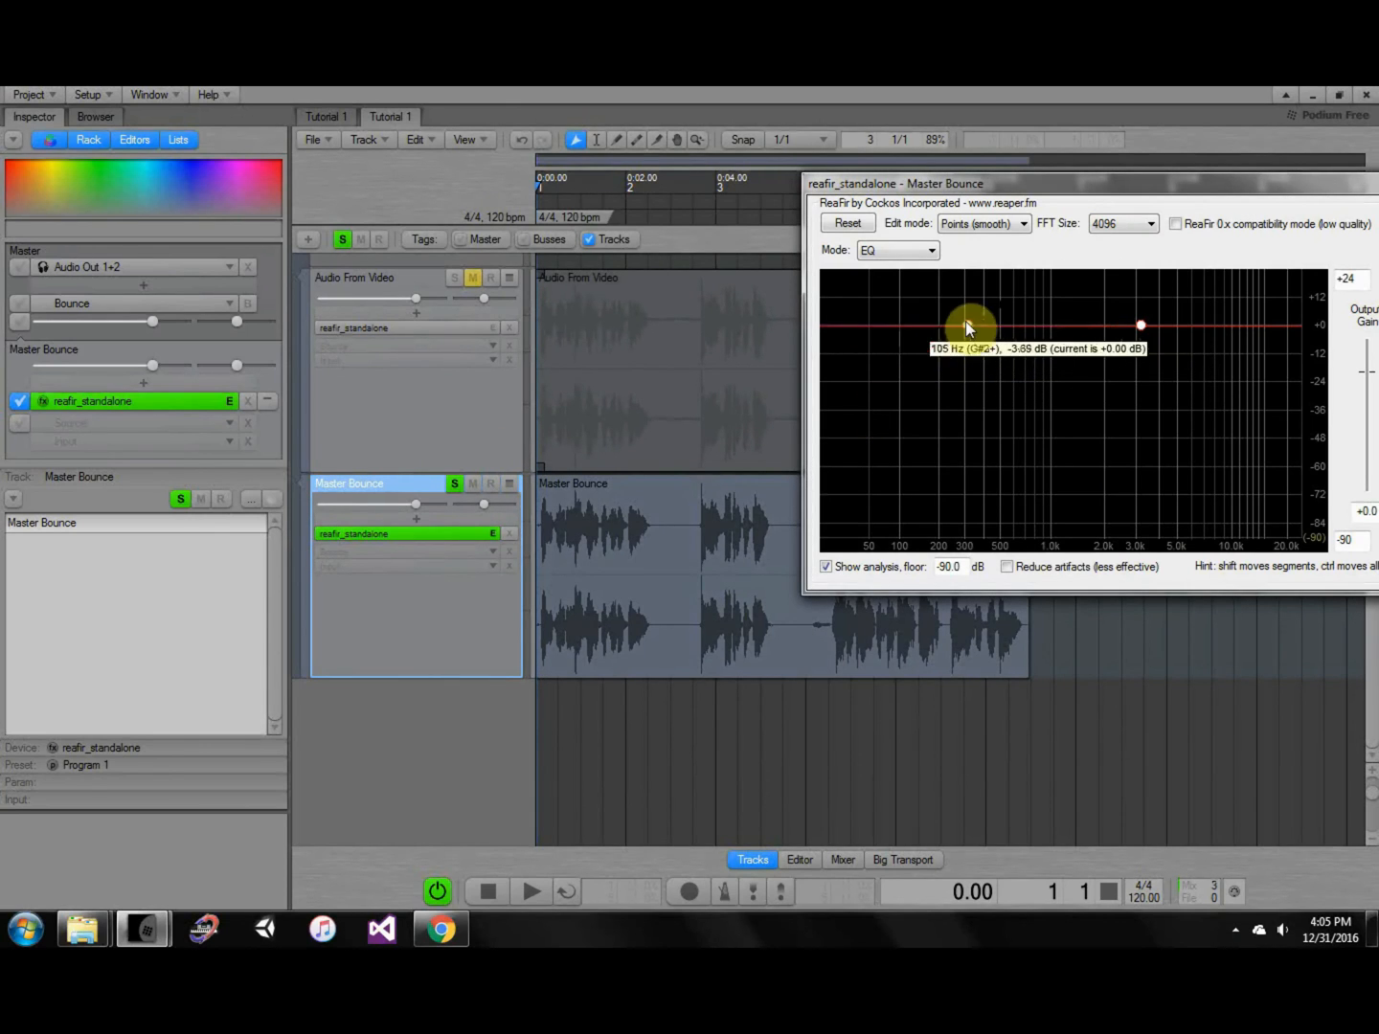
{"action": "left_click_drag", "start_coordinate": [1142, 326], "coordinate": [1016, 325]}
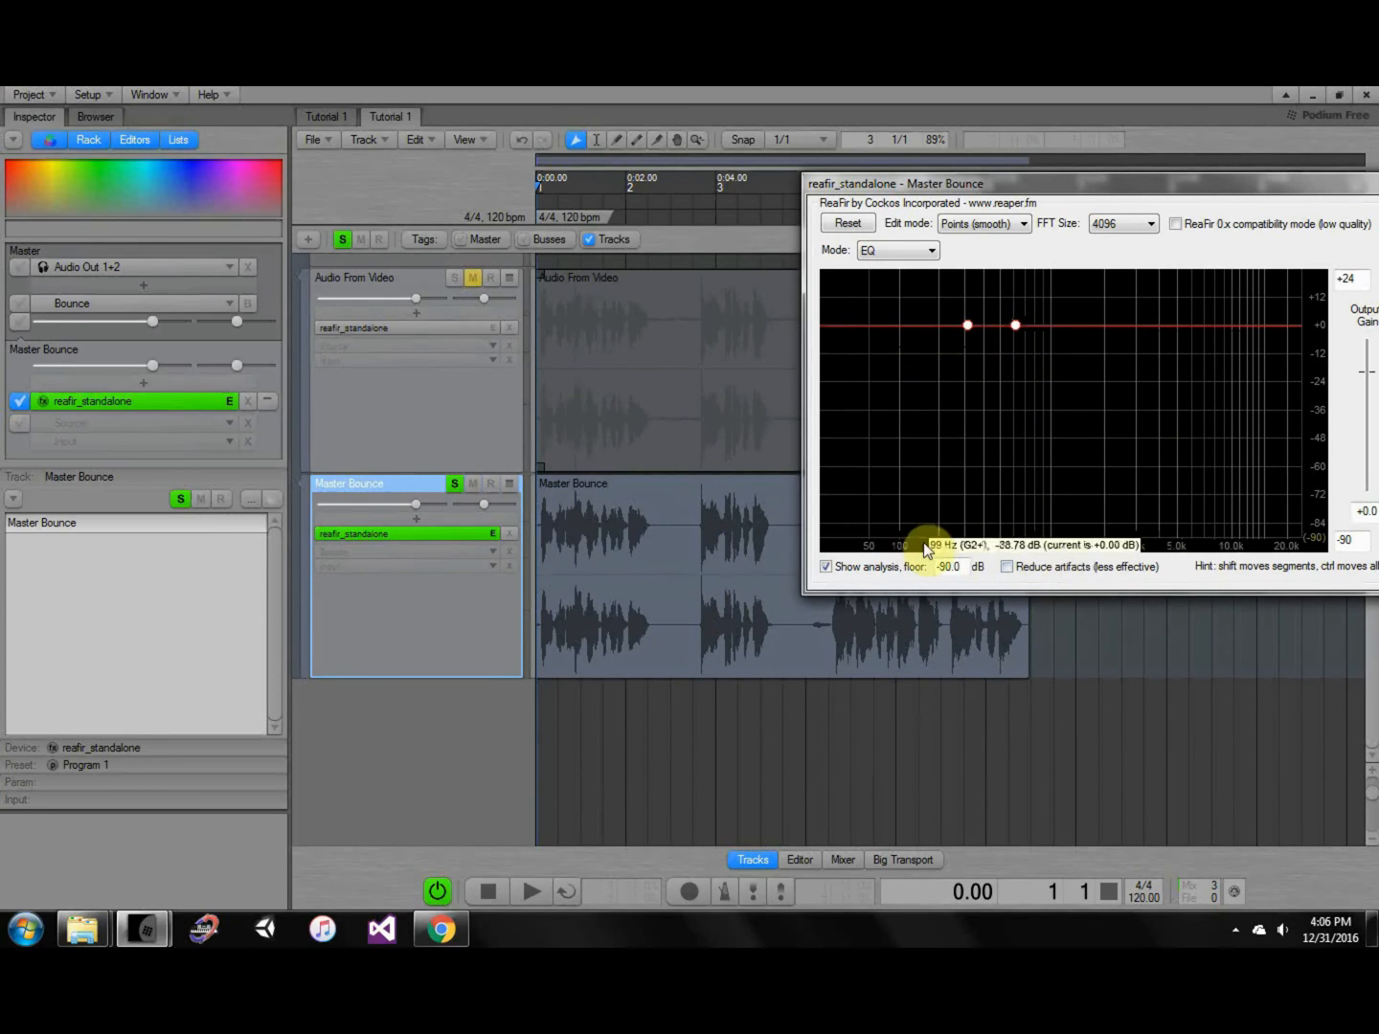
{"action": "left_click_drag", "start_coordinate": [966, 325], "coordinate": [961, 546]}
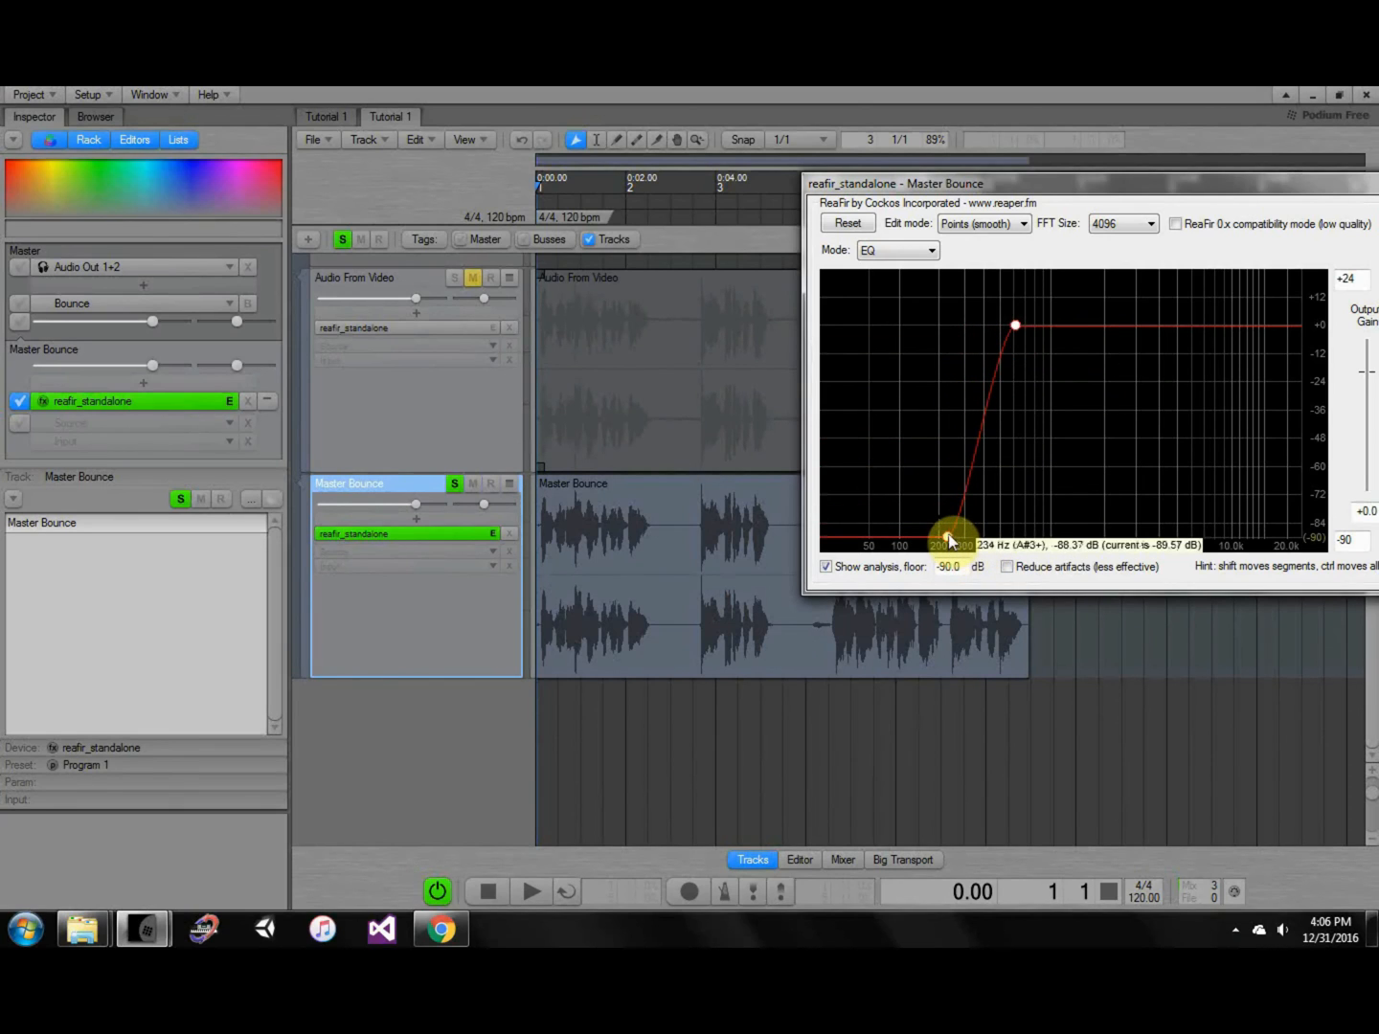
{"action": "double_click", "coordinate": [948, 537]}
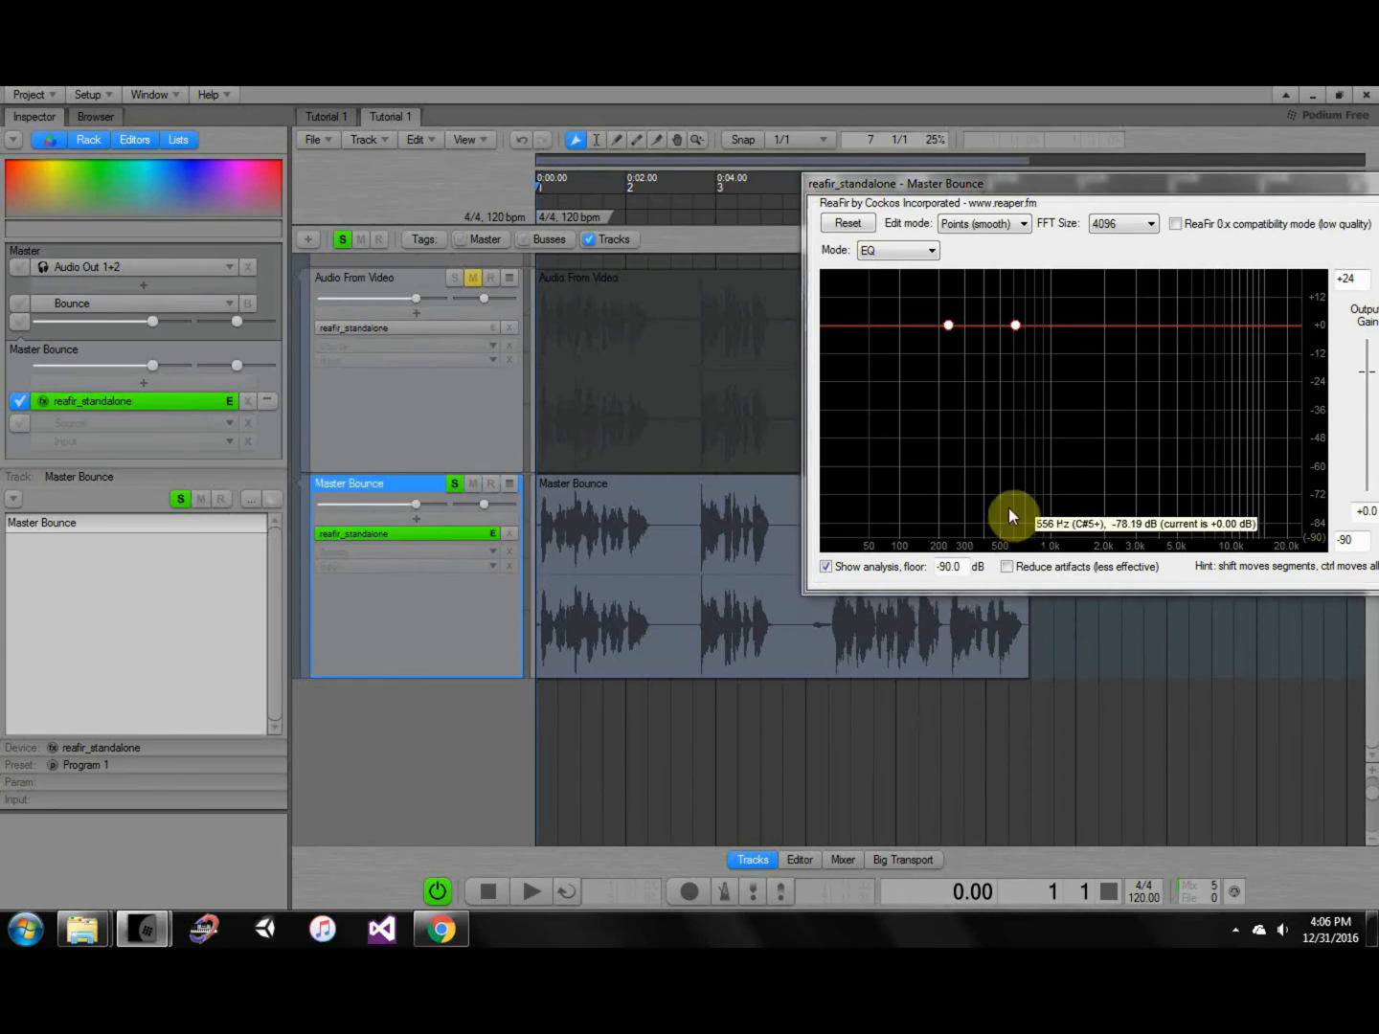
During playback, shape the curve to -90 dB near 100 Hz rising to 0 dB around 333 Hz.
{"action": "key", "text": "space"}
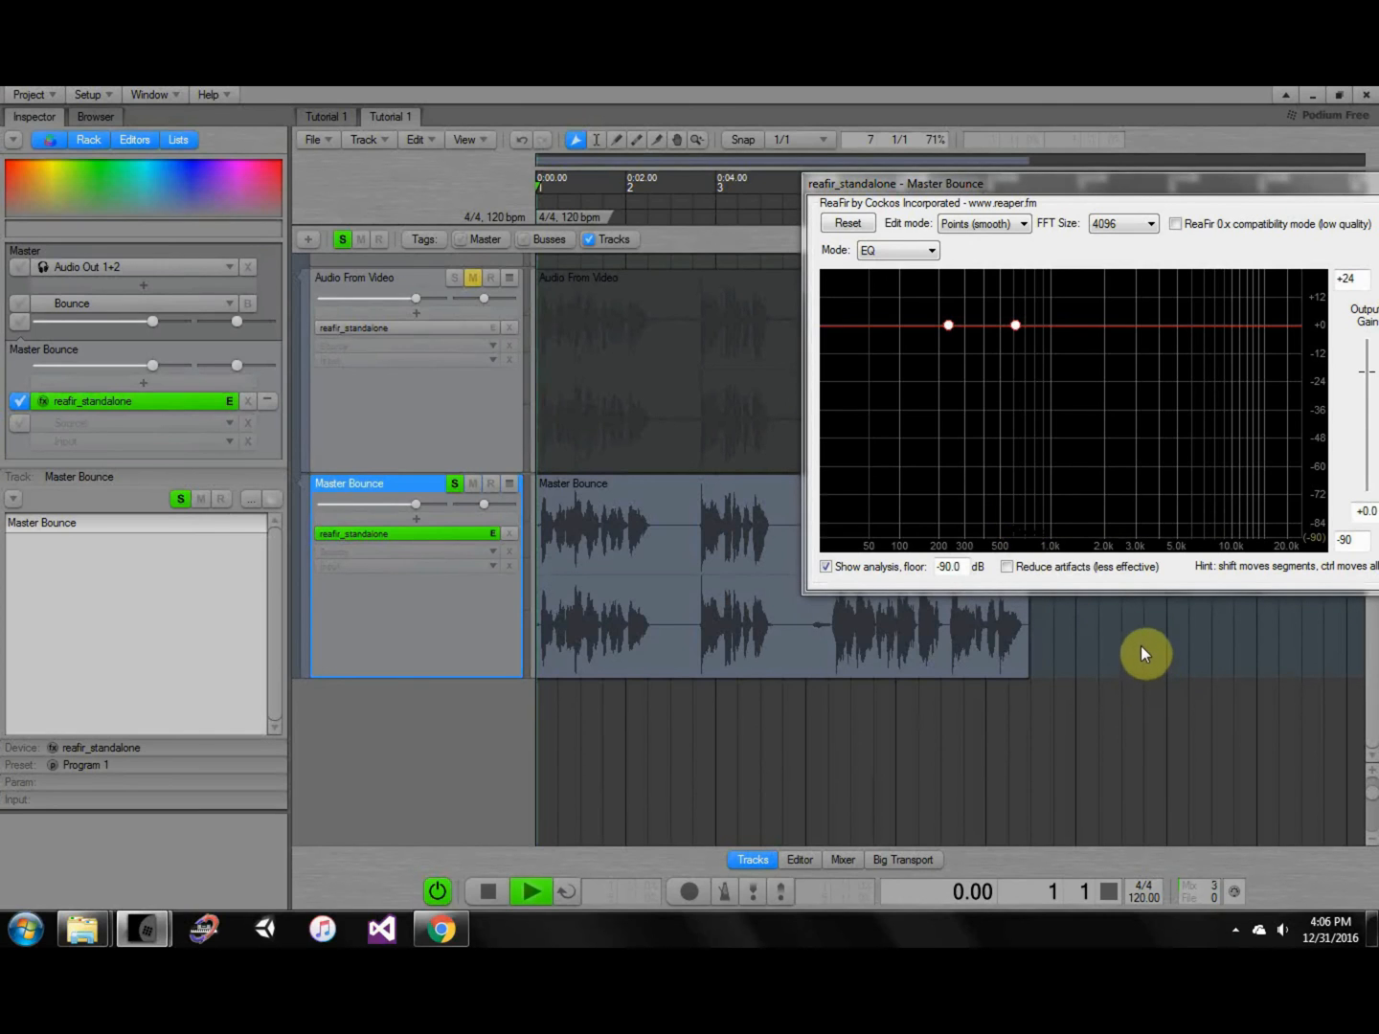
{"action": "left_click_drag", "start_coordinate": [948, 331], "coordinate": [912, 538]}
{"action": "left_click_drag", "start_coordinate": [1014, 325], "coordinate": [973, 326]}
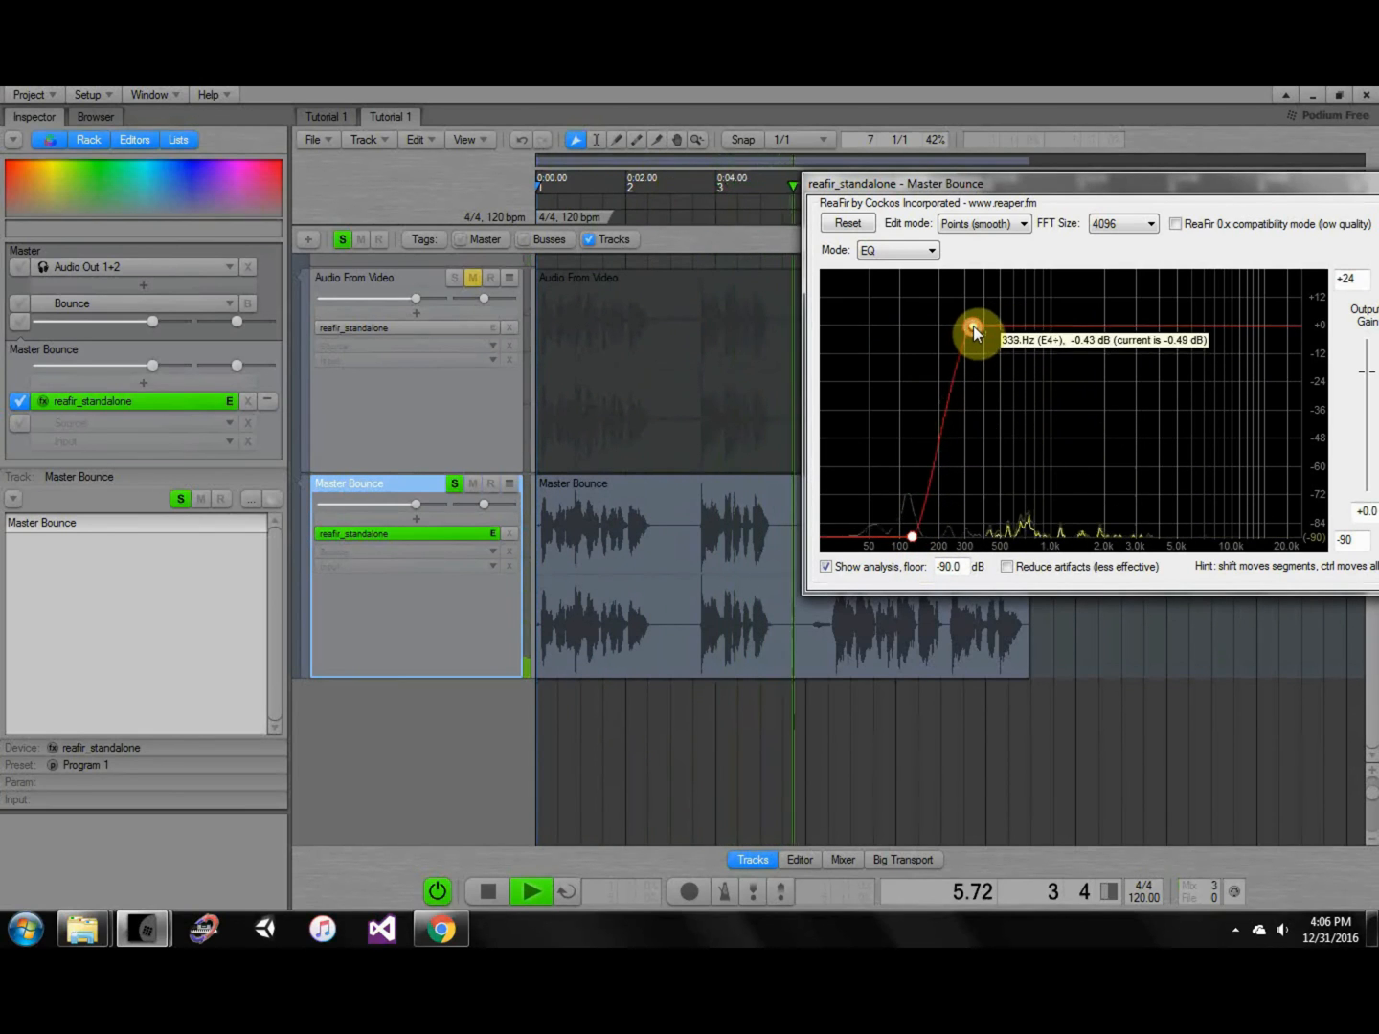
{"action": "key", "text": "space"}
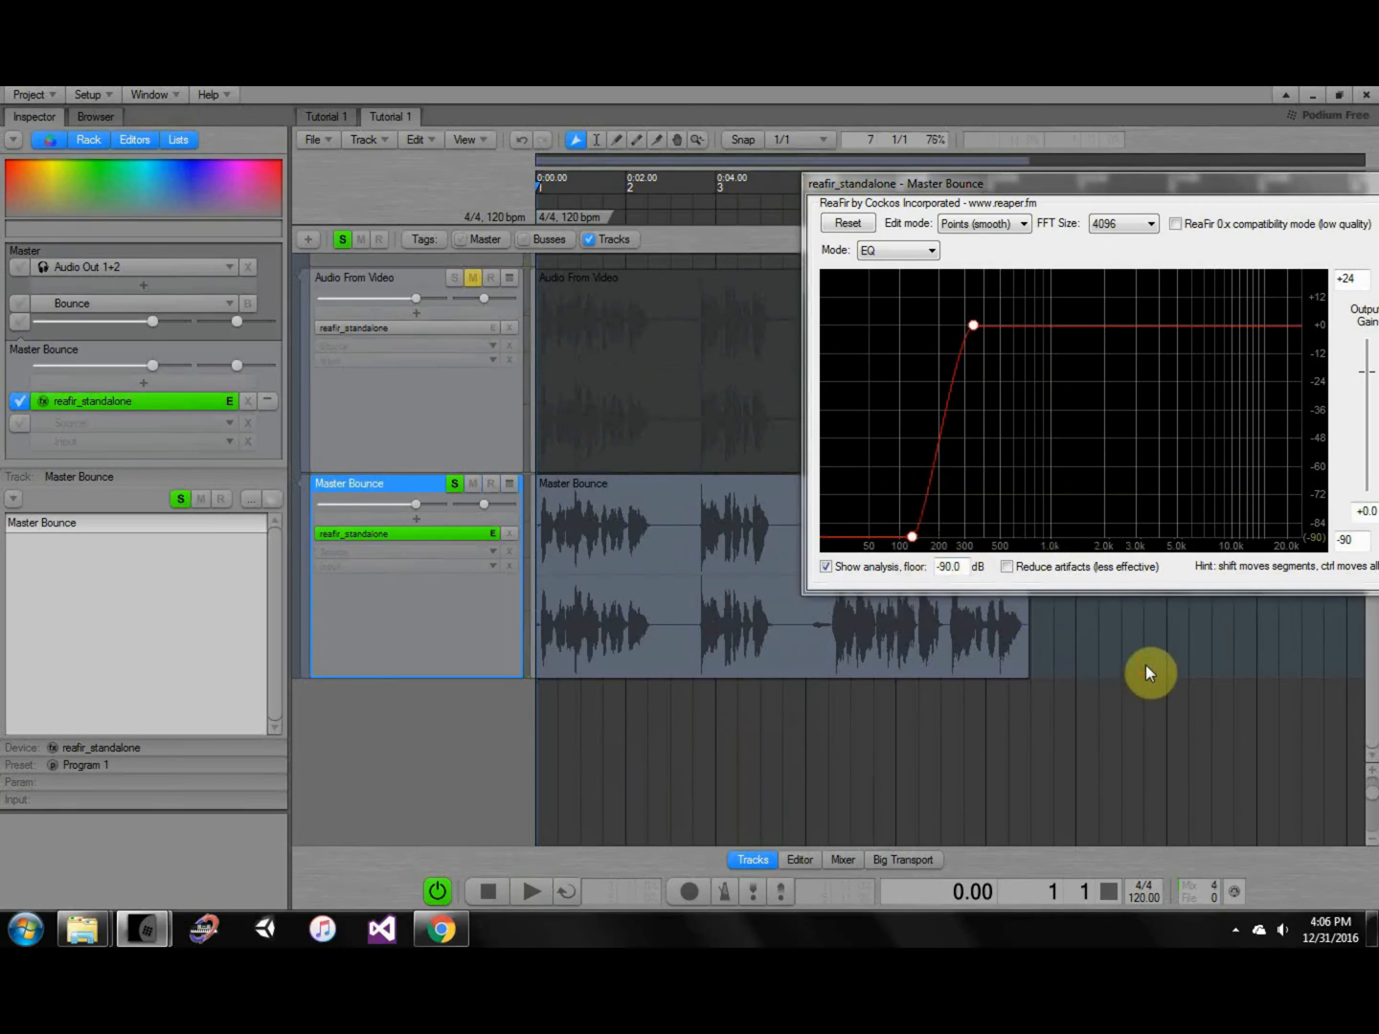
{"action": "left_click_drag", "start_coordinate": [1191, 185], "coordinate": [1090, 172]}
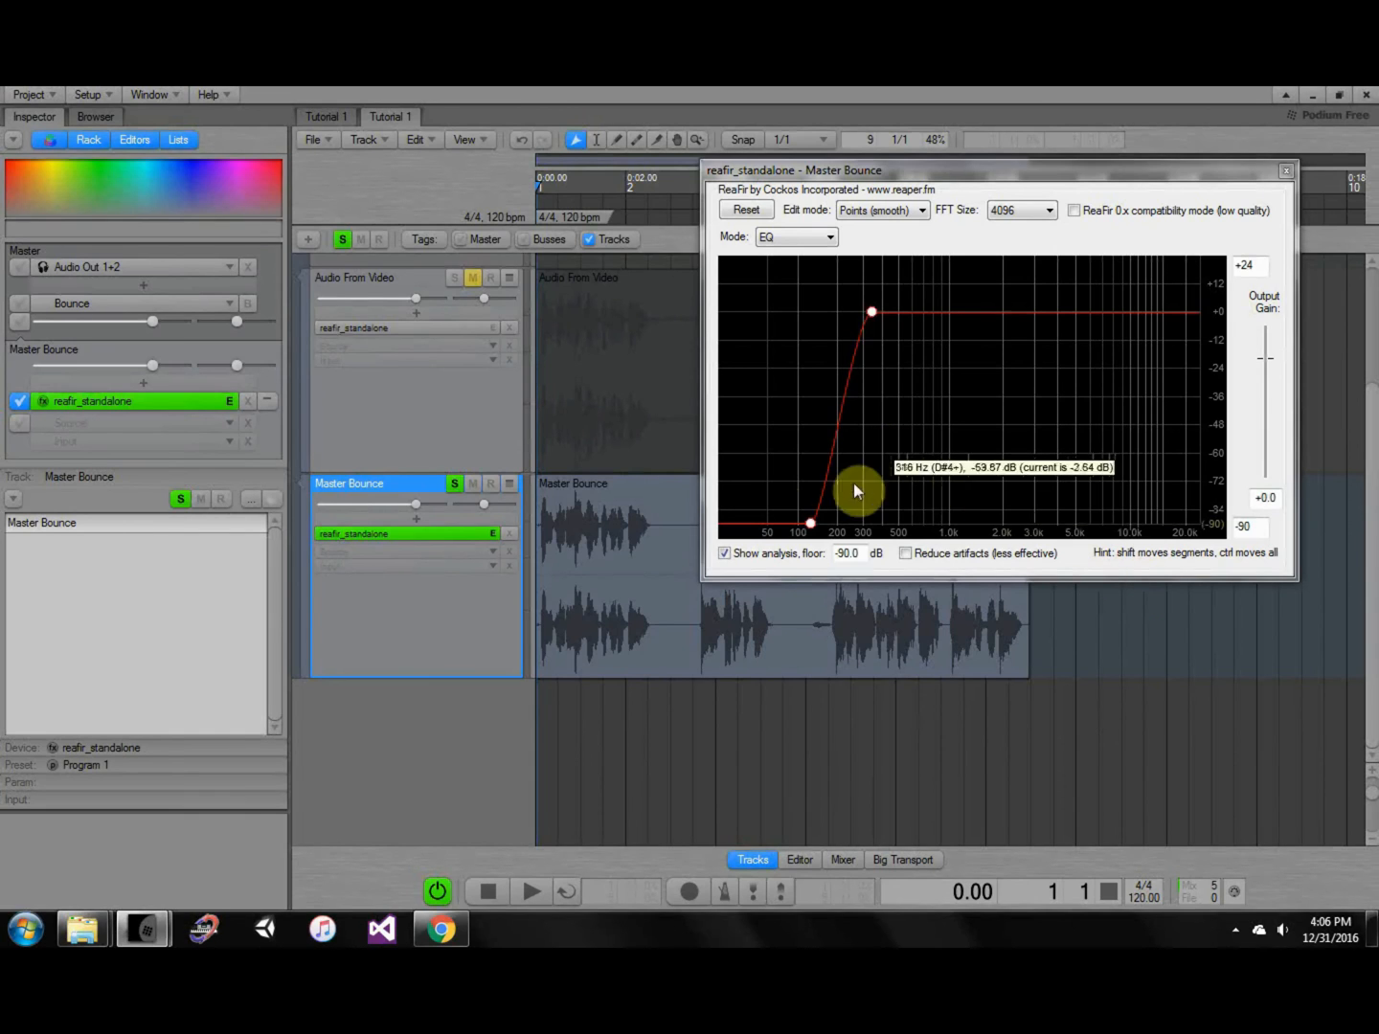
Add low-end points near 23 and 41 Hz, switch to Points (flat) mode, and boost the top-left point.
{"action": "left_click", "coordinate": [748, 517]}
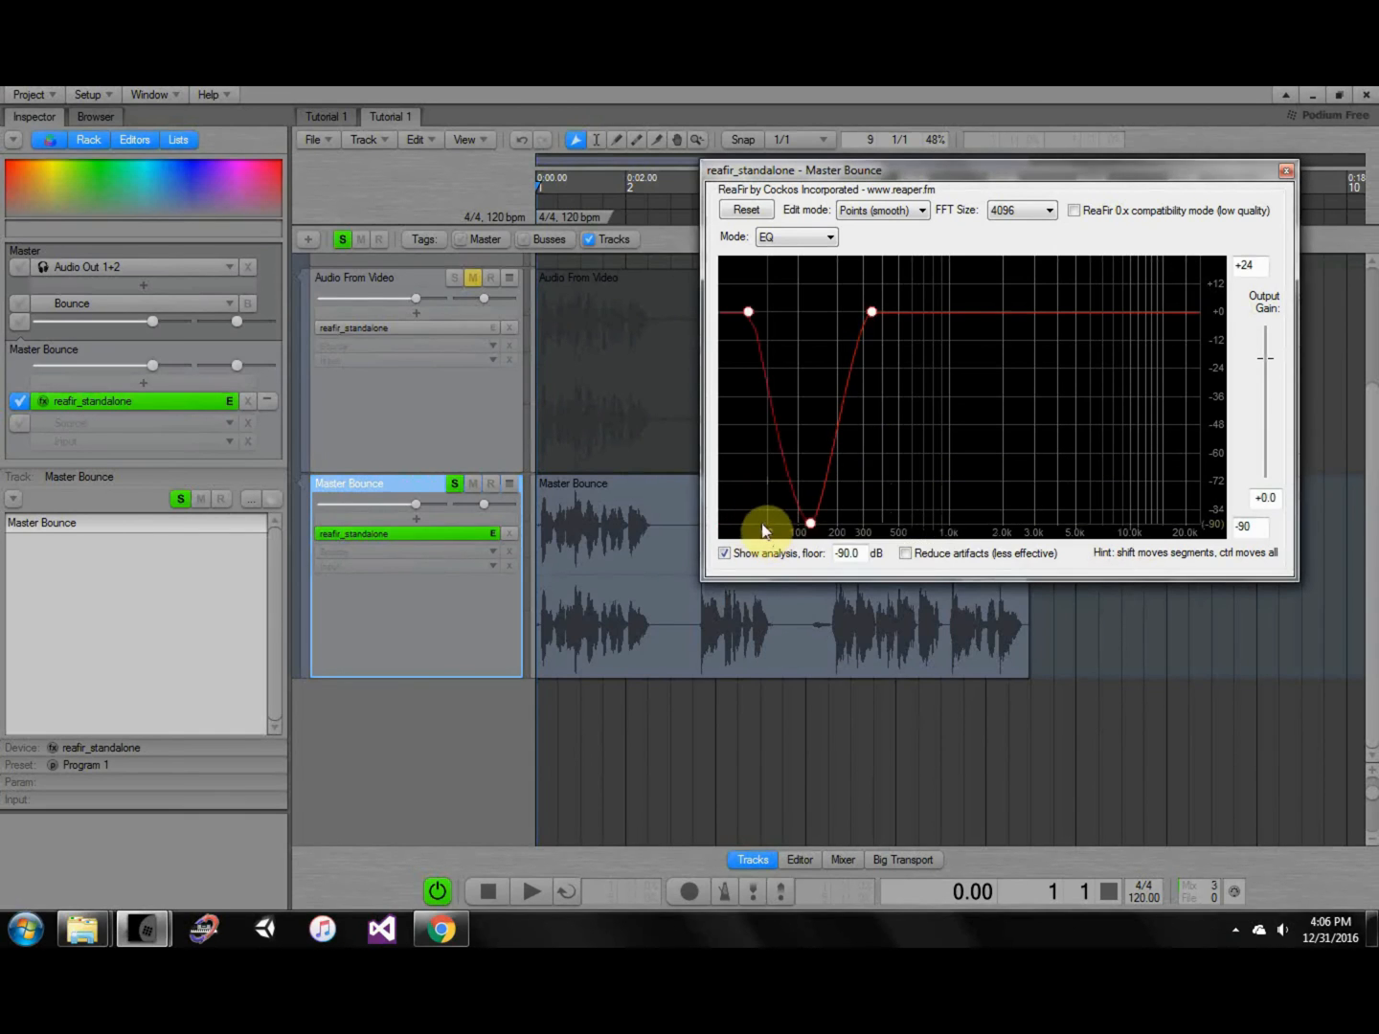
{"action": "left_click", "coordinate": [762, 522]}
{"action": "left_click_drag", "start_coordinate": [758, 314], "coordinate": [751, 523]}
{"action": "left_click", "coordinate": [866, 211]}
{"action": "left_click", "coordinate": [880, 226]}
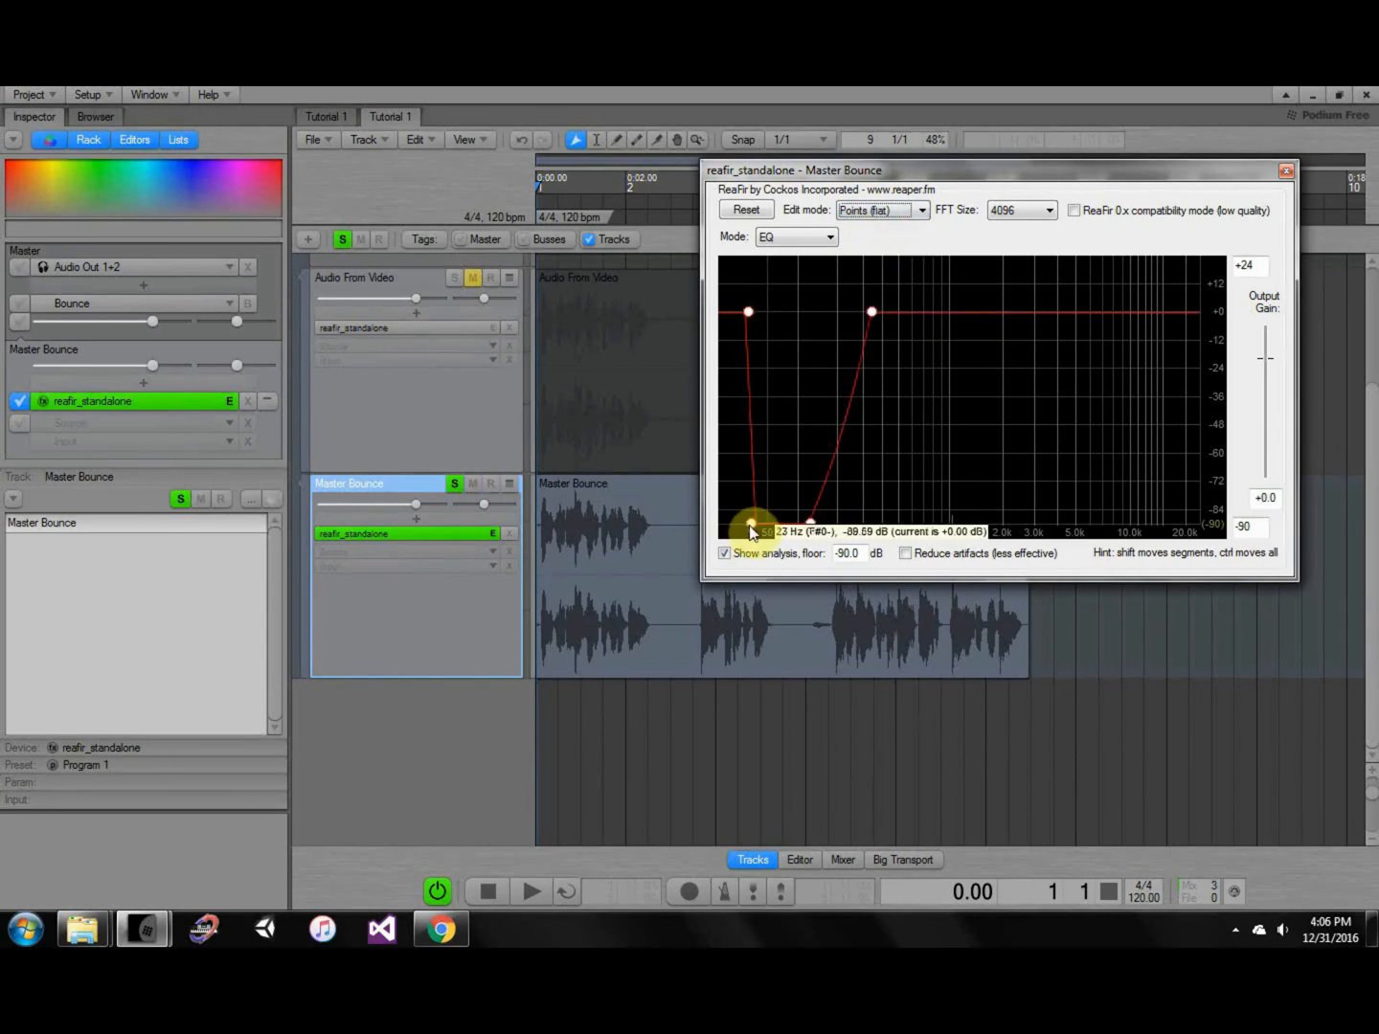
{"action": "left_click_drag", "start_coordinate": [749, 314], "coordinate": [745, 287]}
{"action": "left_click_drag", "start_coordinate": [753, 528], "coordinate": [748, 526]}
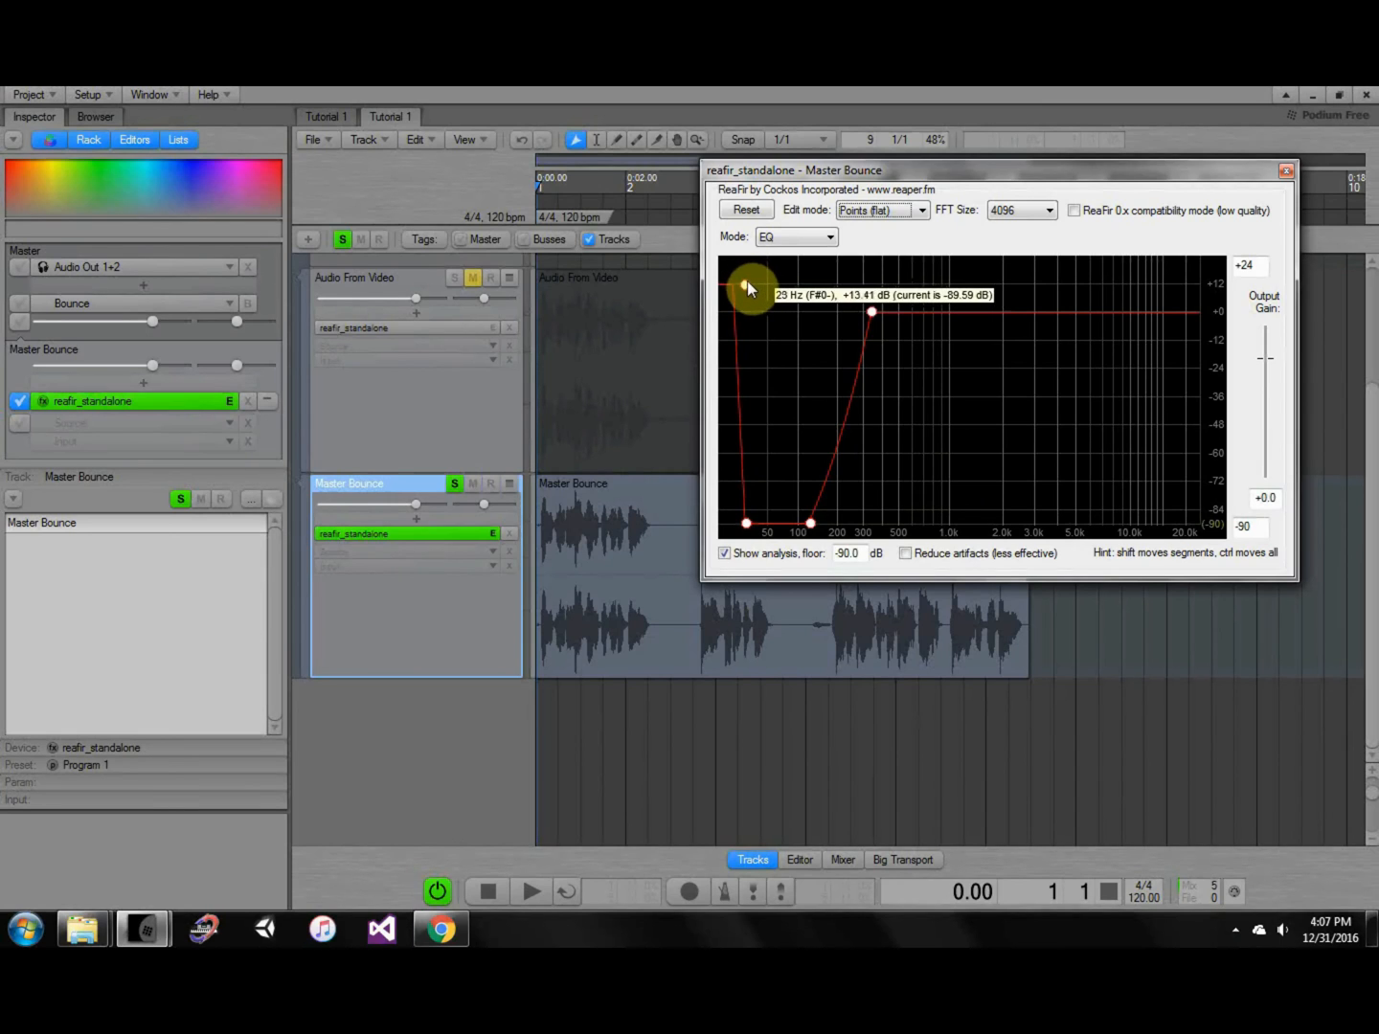
{"action": "left_click_drag", "start_coordinate": [747, 279], "coordinate": [740, 271]}
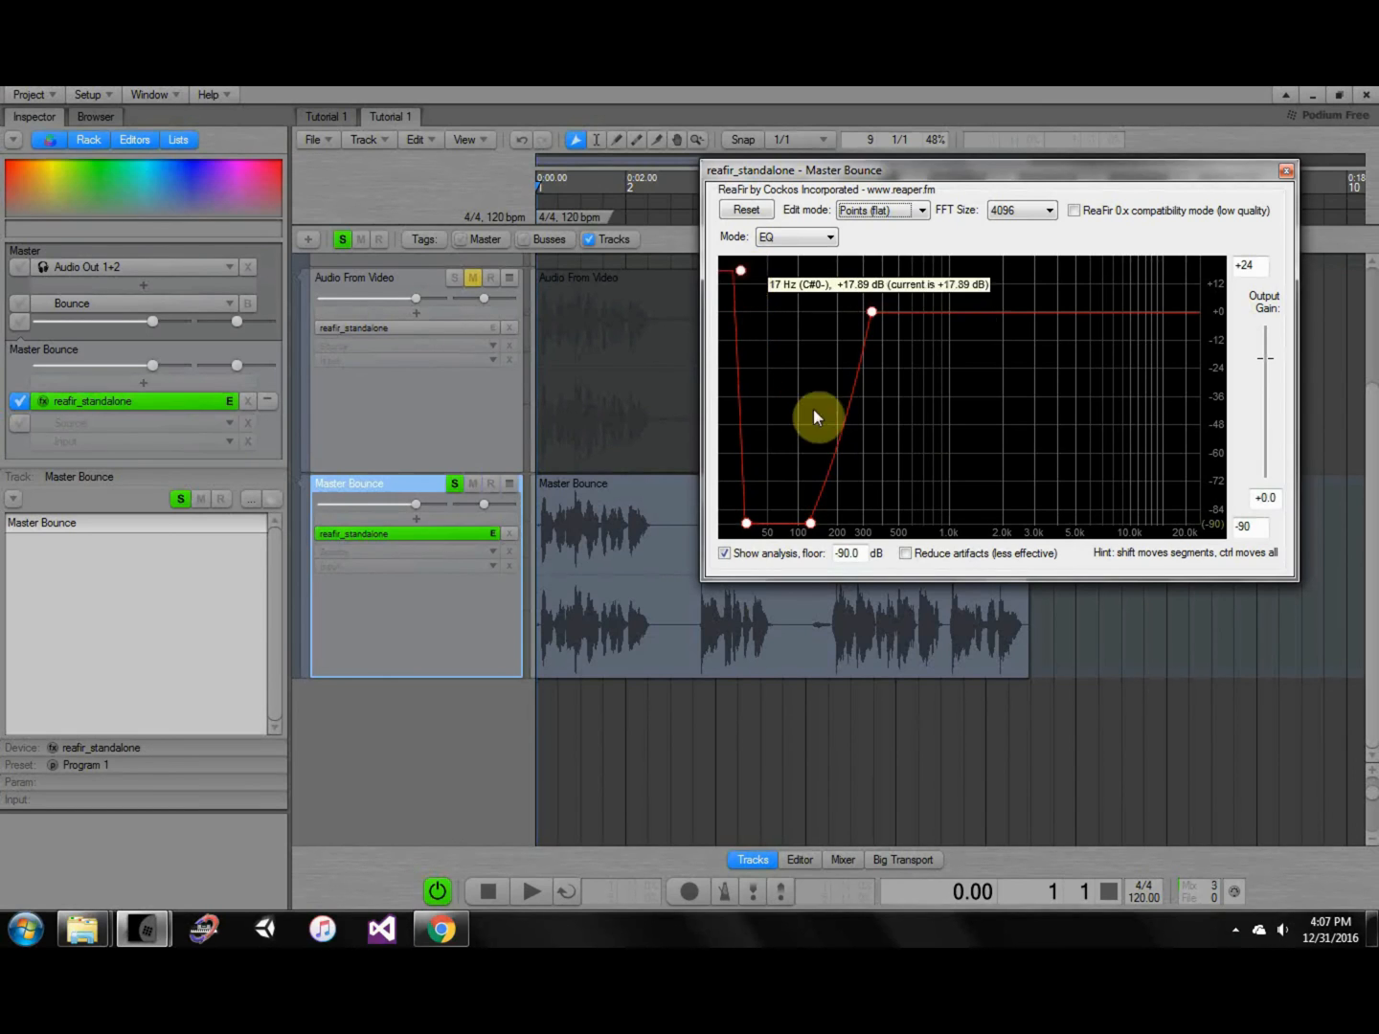
Play to audition the curve, then remove both added low-end points to keep the low cut.
{"action": "left_click", "coordinate": [1202, 643]}
{"action": "key", "text": "space"}
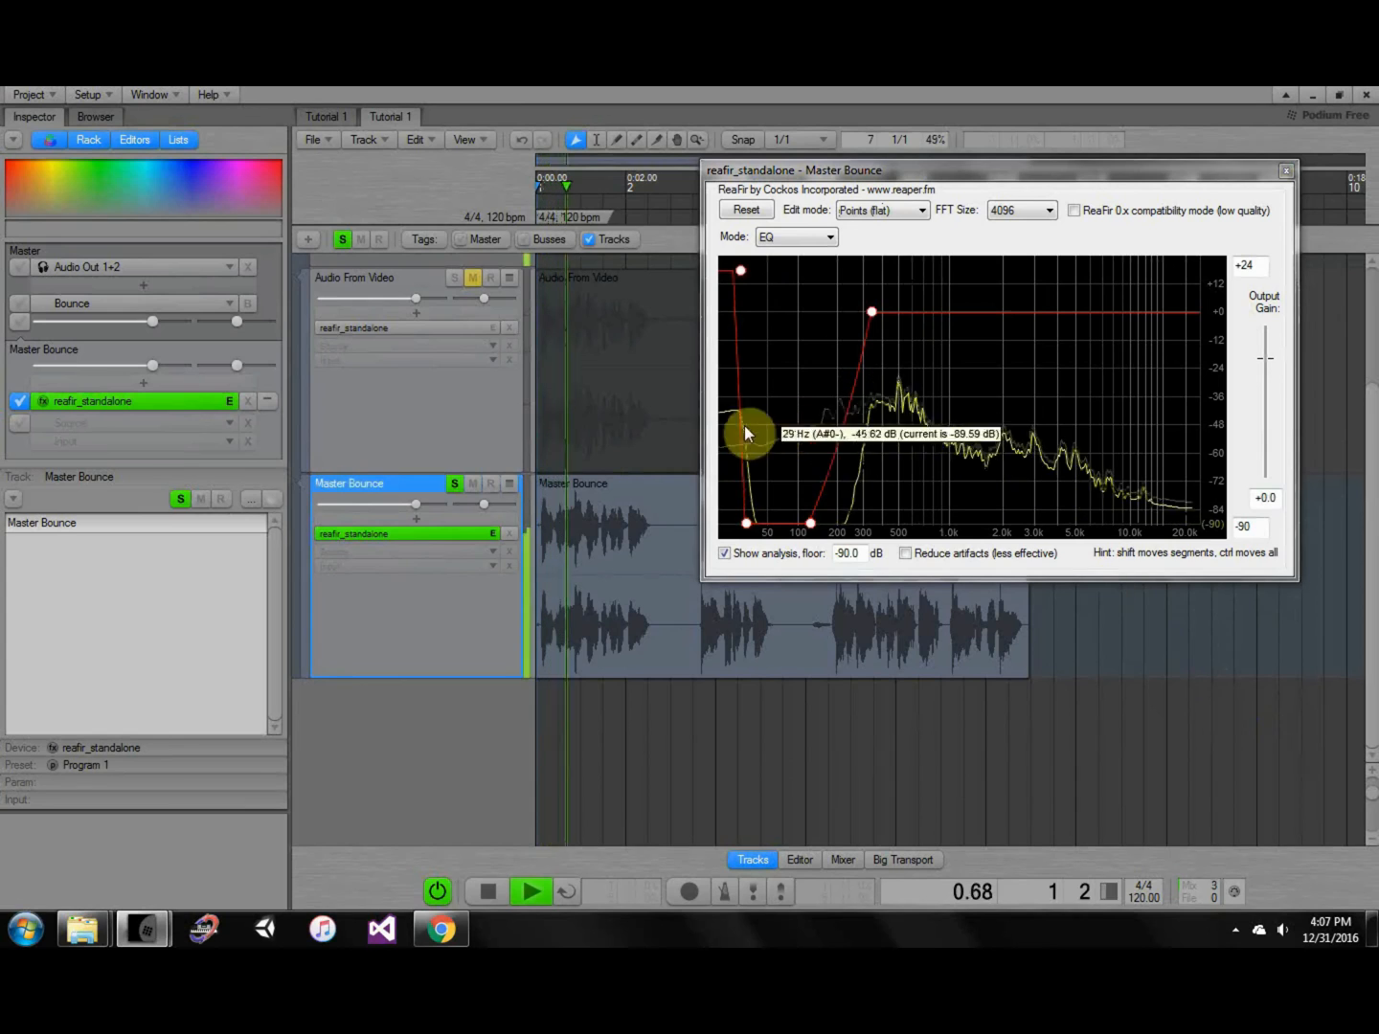
{"action": "key", "text": "space"}
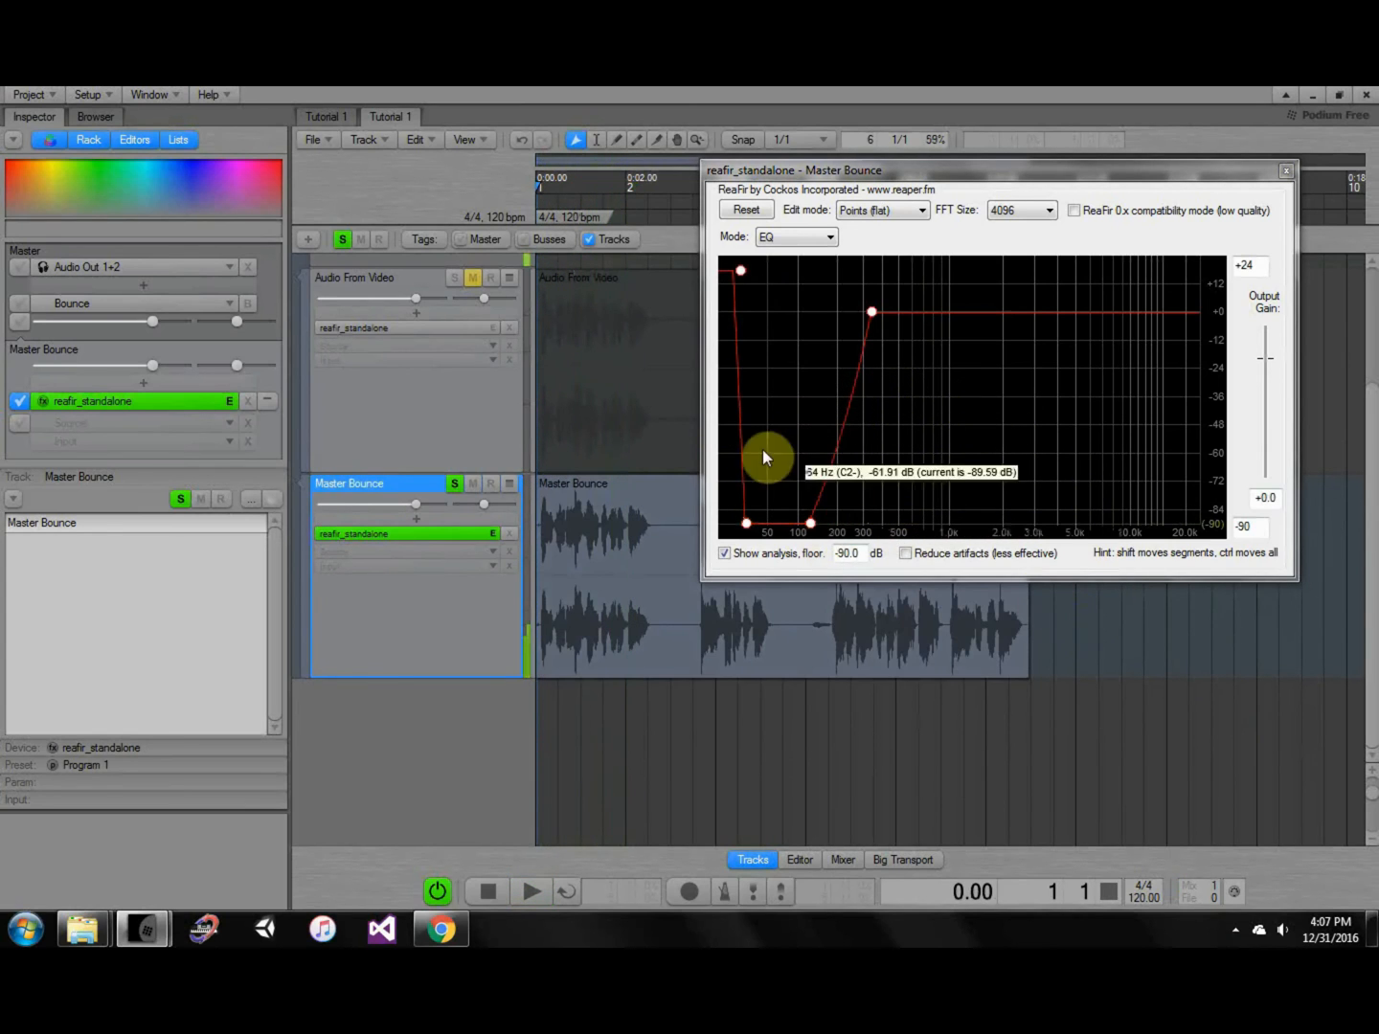
{"action": "right_click", "coordinate": [738, 271]}
{"action": "left_click", "coordinate": [806, 332]}
{"action": "right_click", "coordinate": [745, 522]}
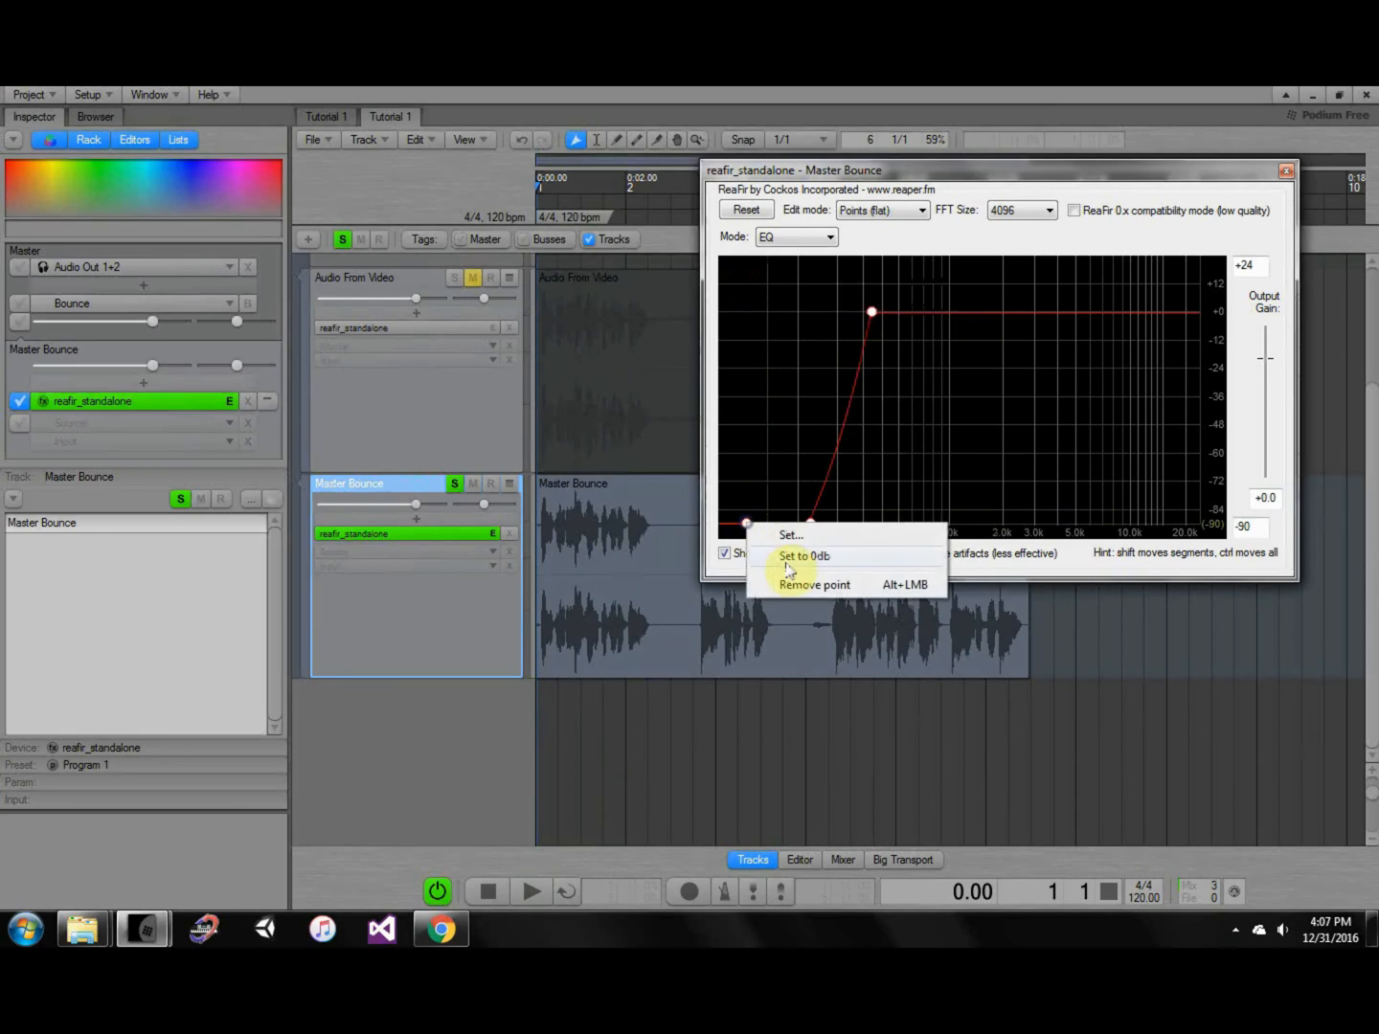
{"action": "left_click", "coordinate": [815, 584]}
{"action": "left_click", "coordinate": [1090, 636]}
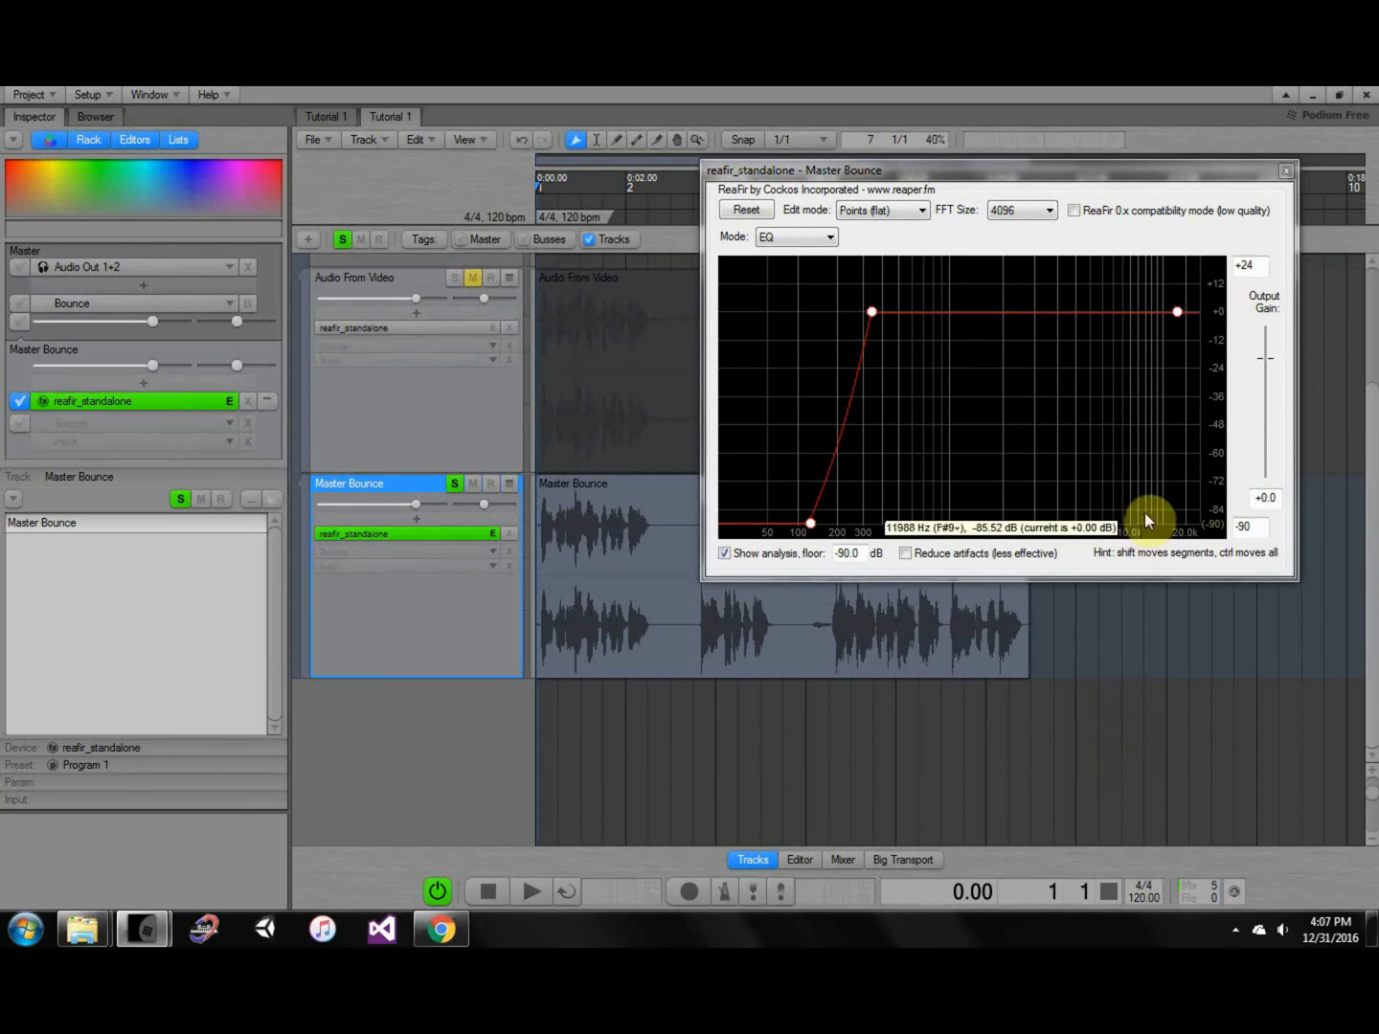
While playing, boost the EQ point near 6 kHz by a few dB and remove a stray high point.
{"action": "left_click_drag", "start_coordinate": [1083, 179], "coordinate": [1134, 190]}
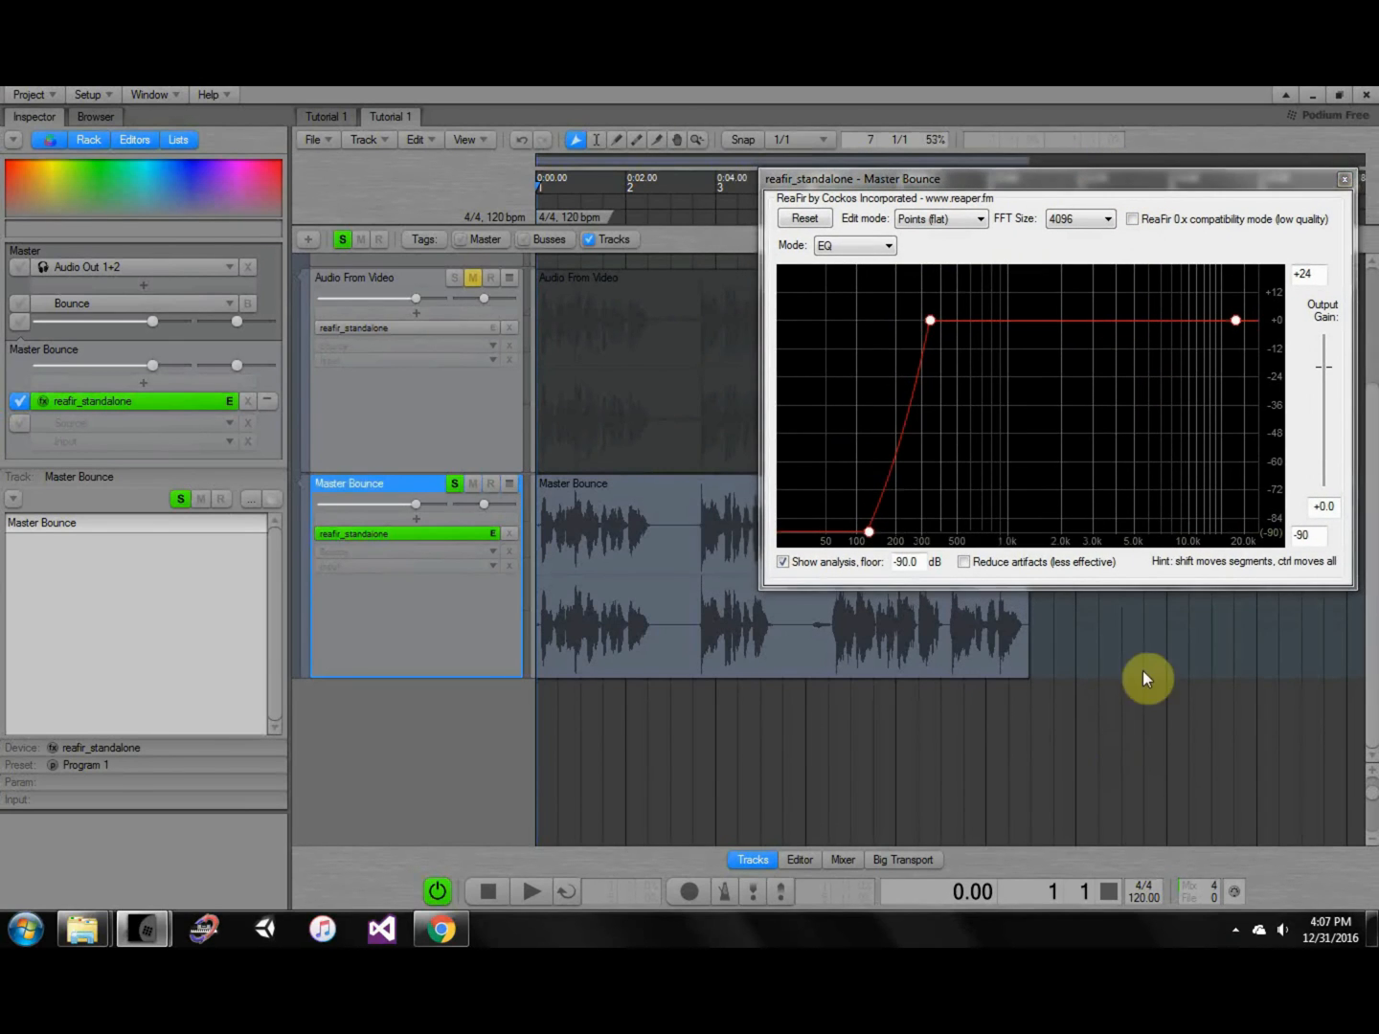
{"action": "key", "text": "space"}
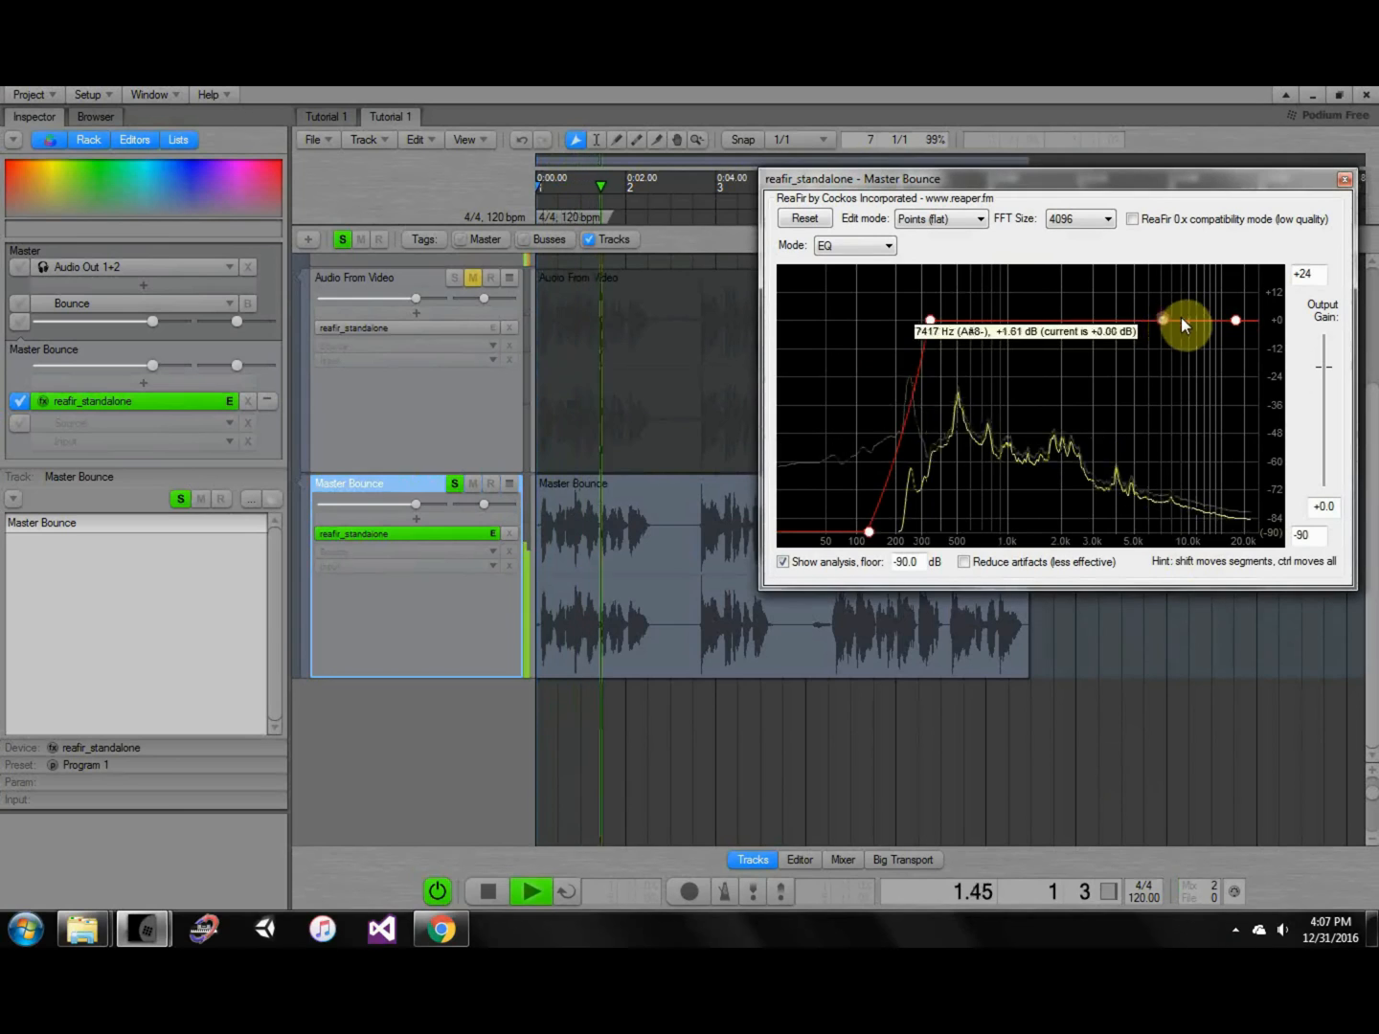
{"action": "left_click", "coordinate": [1191, 305]}
{"action": "right_click", "coordinate": [1194, 305]}
{"action": "left_click", "coordinate": [1213, 371]}
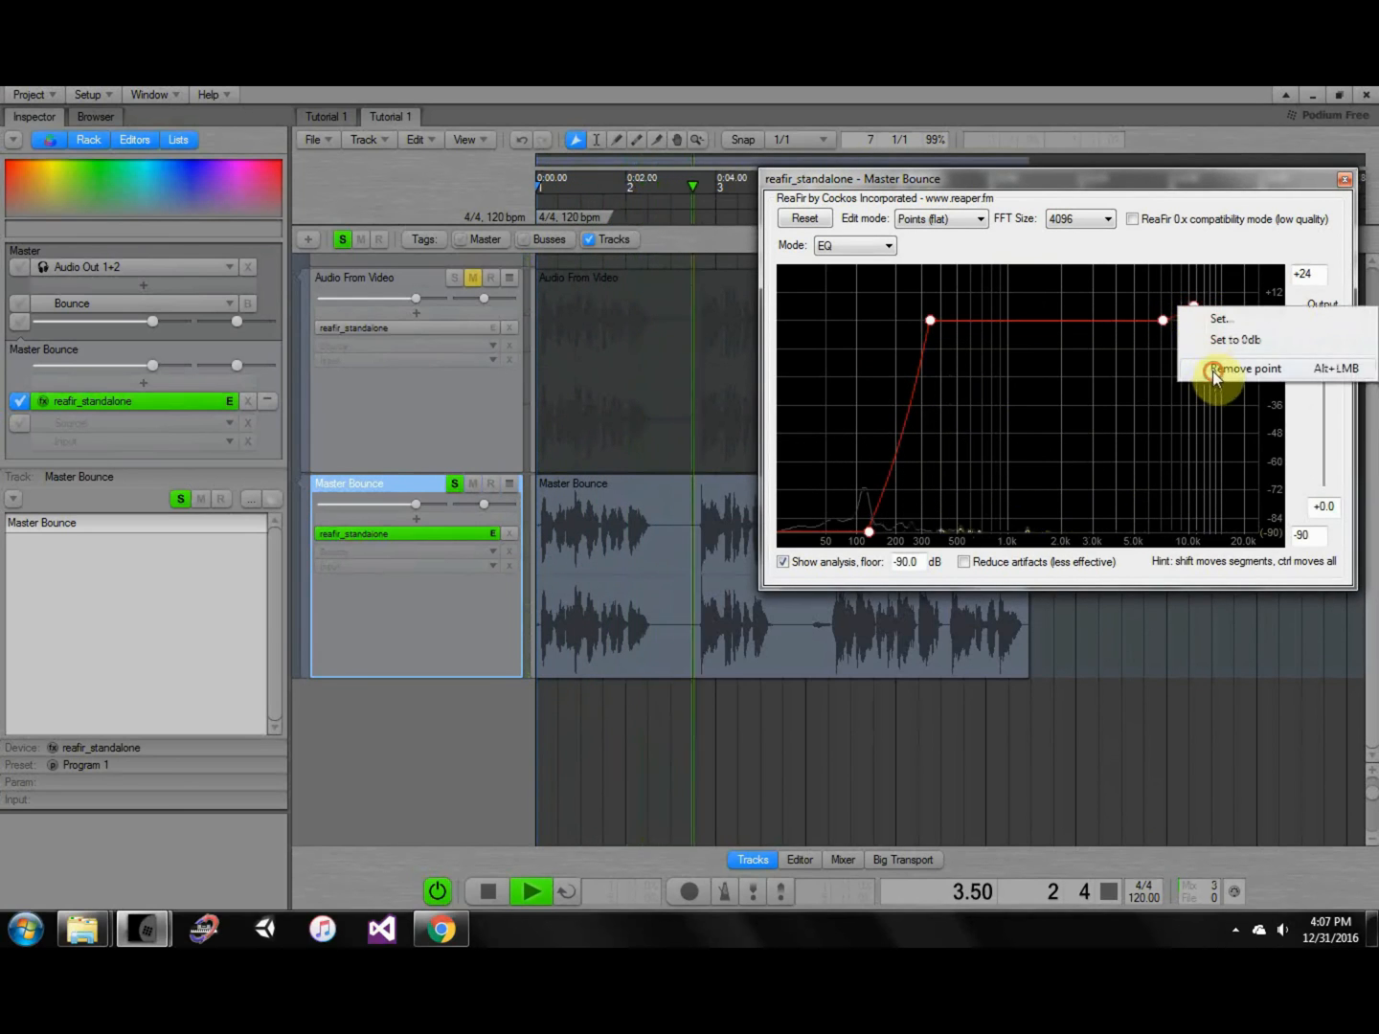
{"action": "mouse_move", "coordinate": [1162, 321]}
{"action": "left_mouse_down"}
{"action": "mouse_move", "coordinate": [1165, 287]}
{"action": "mouse_move", "coordinate": [1166, 316]}
{"action": "left_mouse_up"}
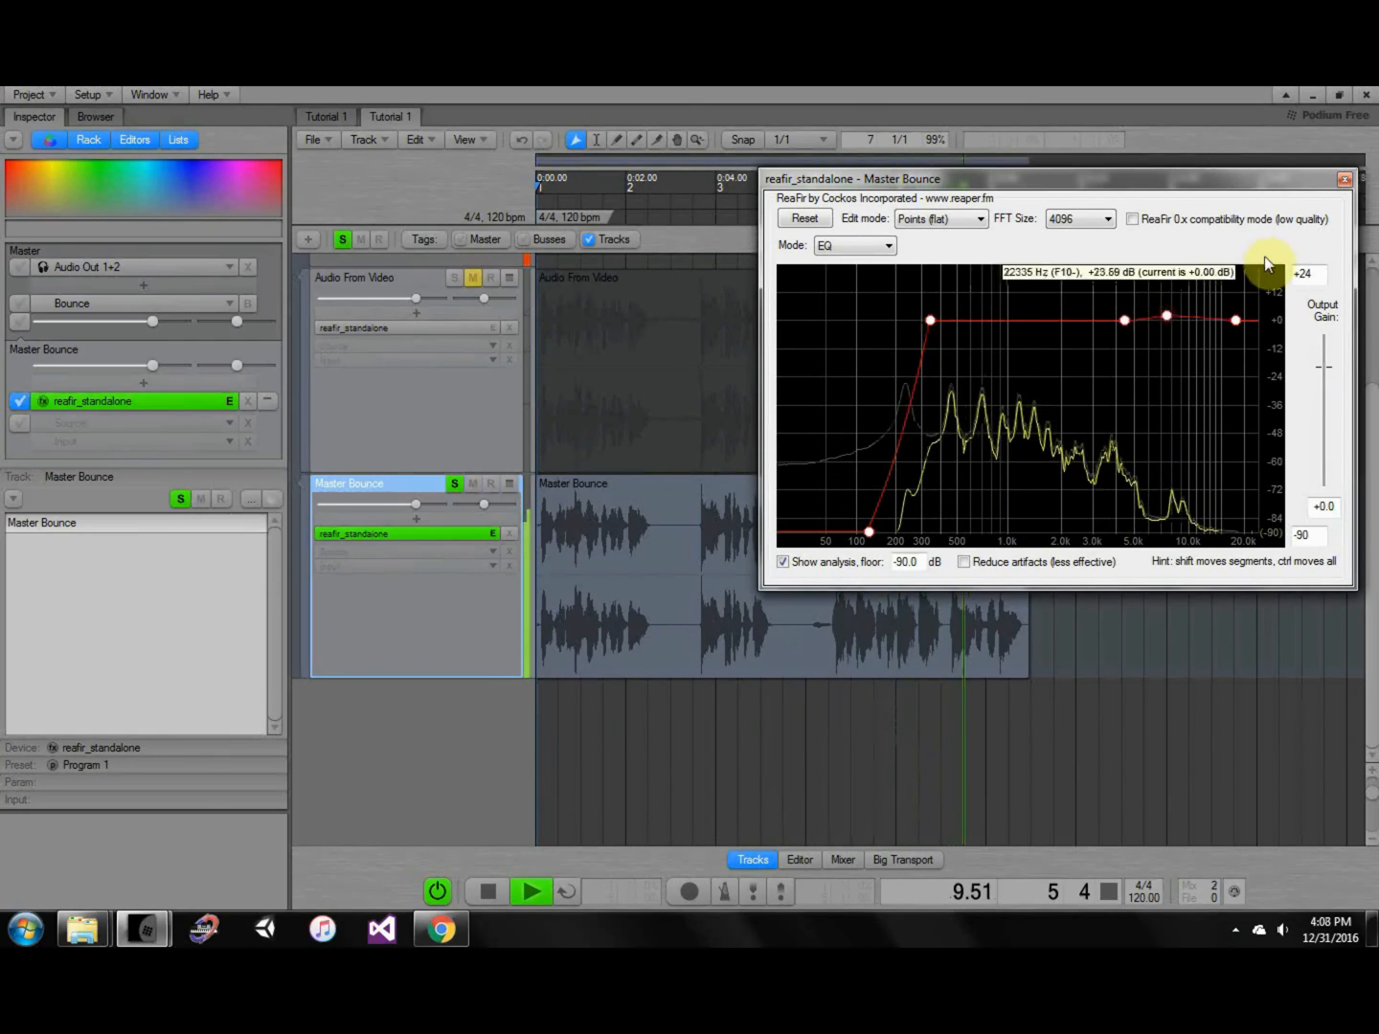
Move the low-cut corner to 267 Hz and its floor to 82 Hz, add a 175 Hz point, and close ReaFir.
{"action": "left_click_drag", "start_coordinate": [931, 319], "coordinate": [899, 326]}
{"action": "left_click_drag", "start_coordinate": [869, 533], "coordinate": [834, 532]}
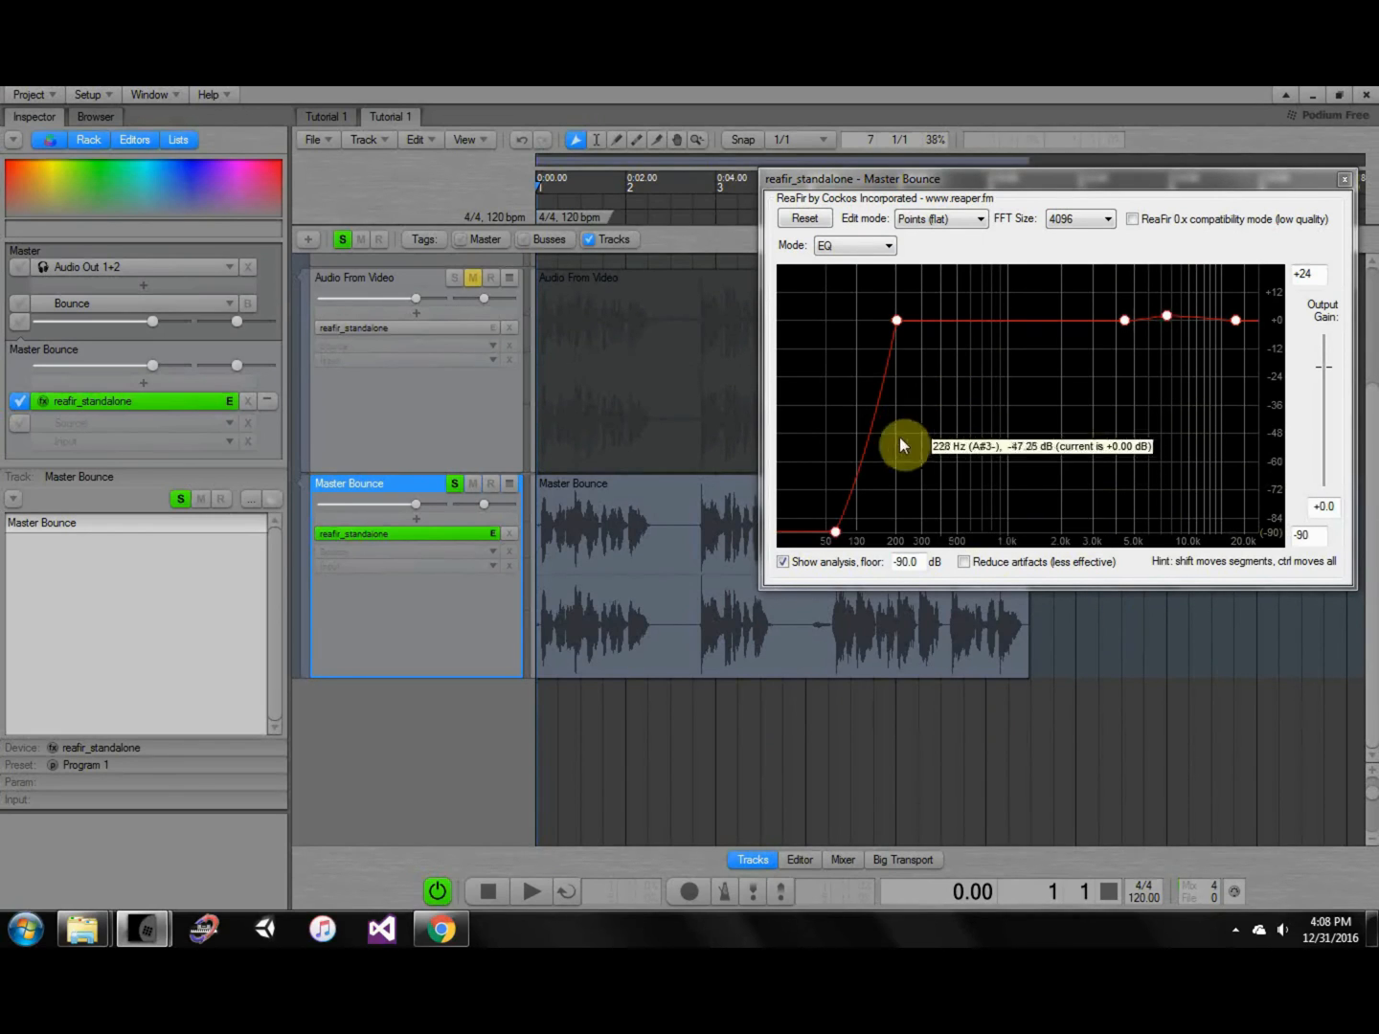
{"action": "left_click", "coordinate": [889, 322]}
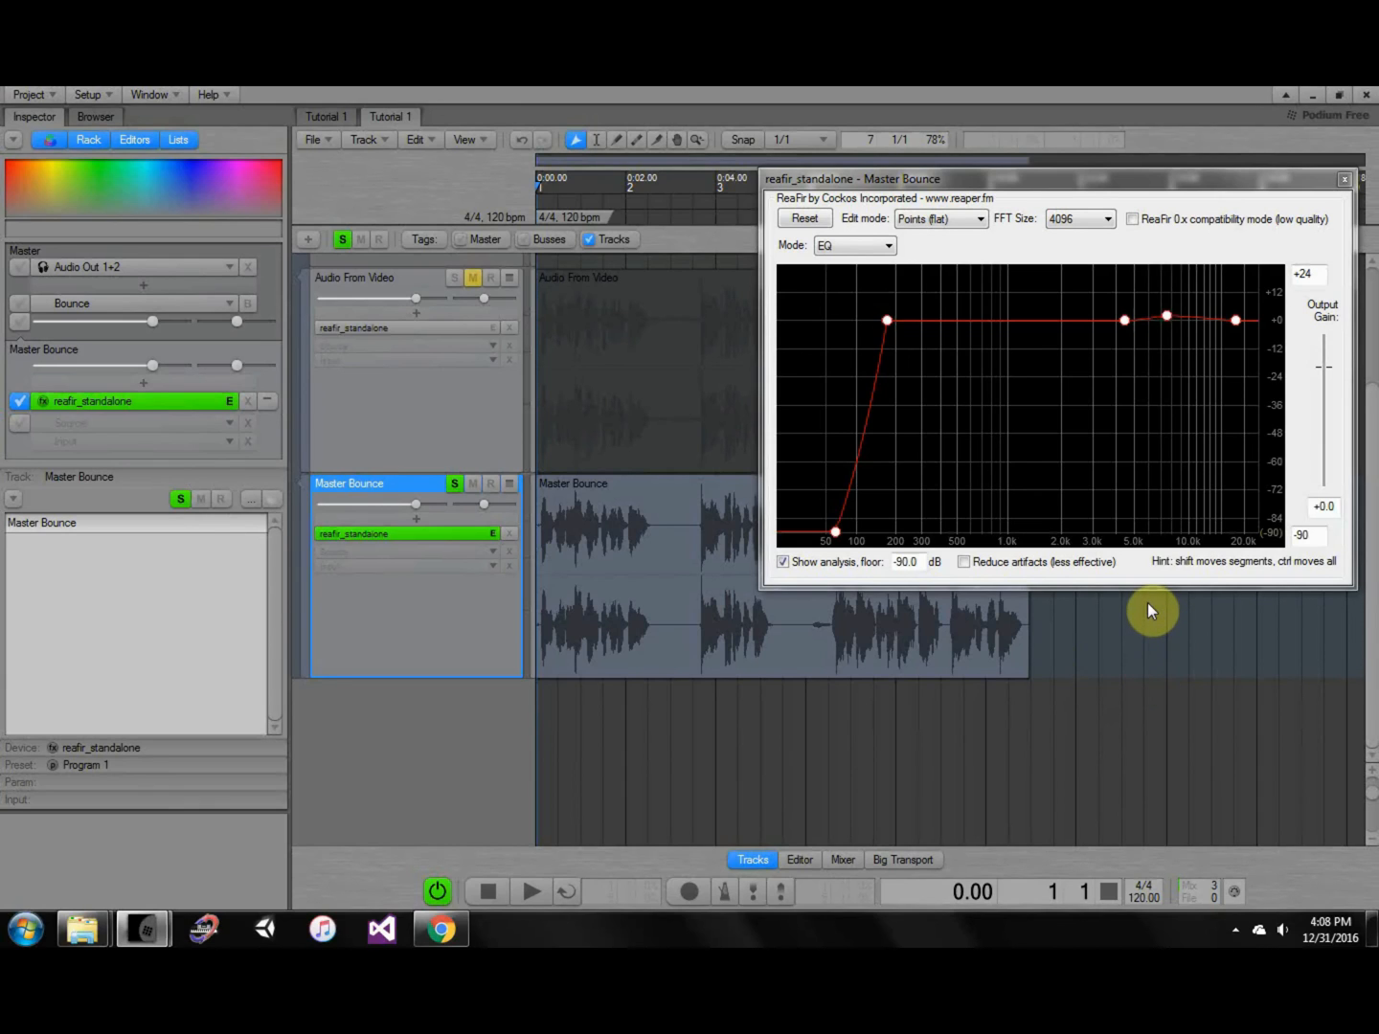
{"action": "left_click", "coordinate": [1306, 183]}
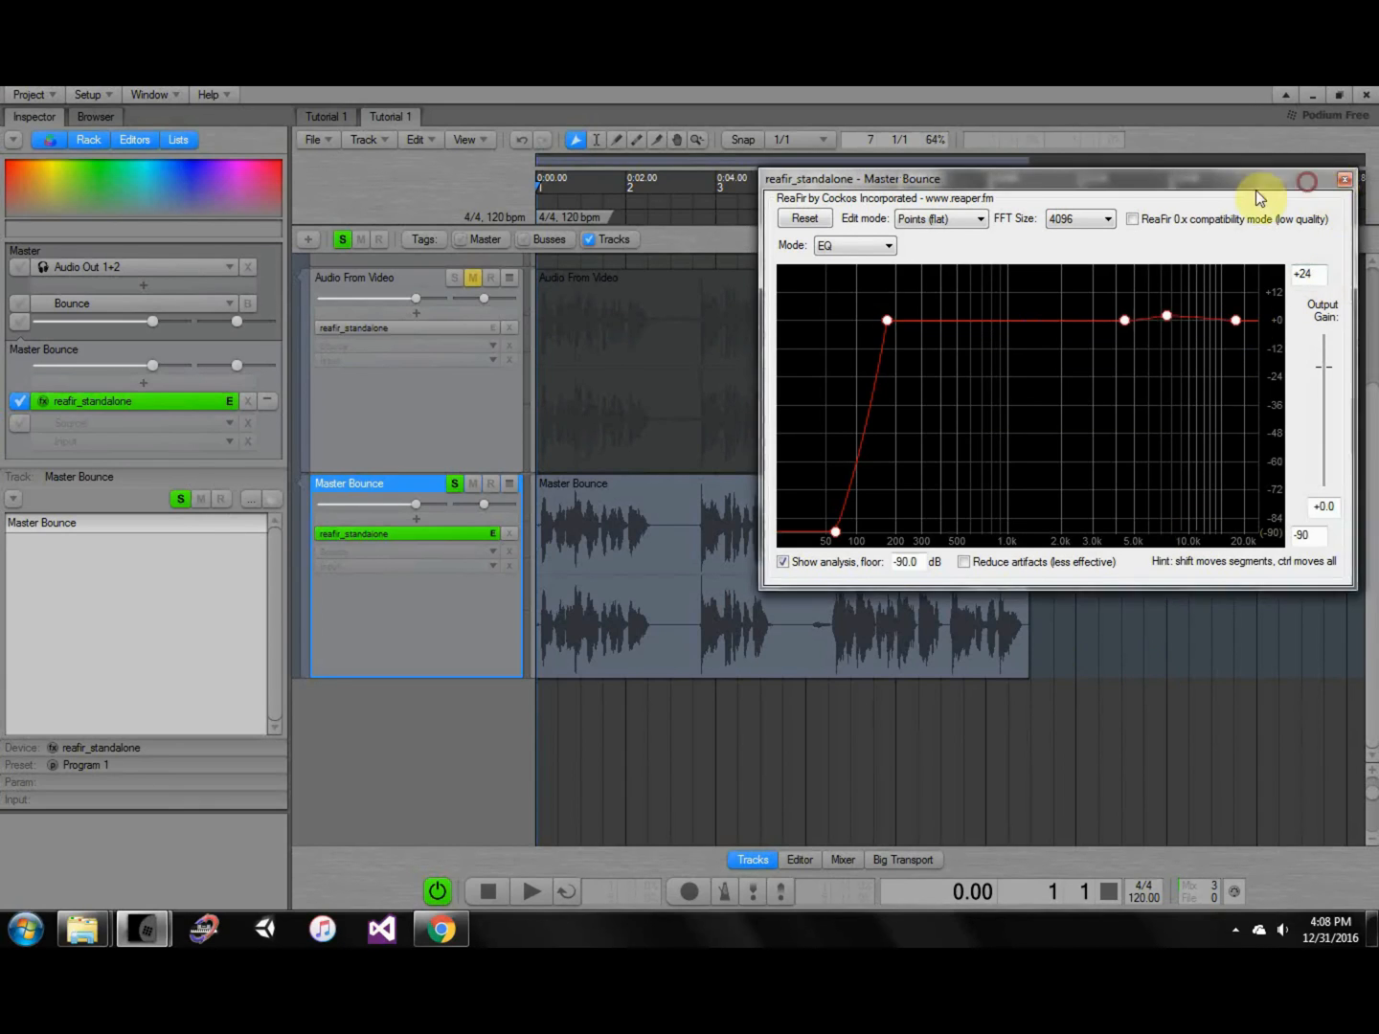
{"action": "left_click", "coordinate": [1345, 179]}
Select the Master Bounce clip, then briefly reopen the ReaFir EQ and close it again.
{"action": "left_click", "coordinate": [890, 517]}
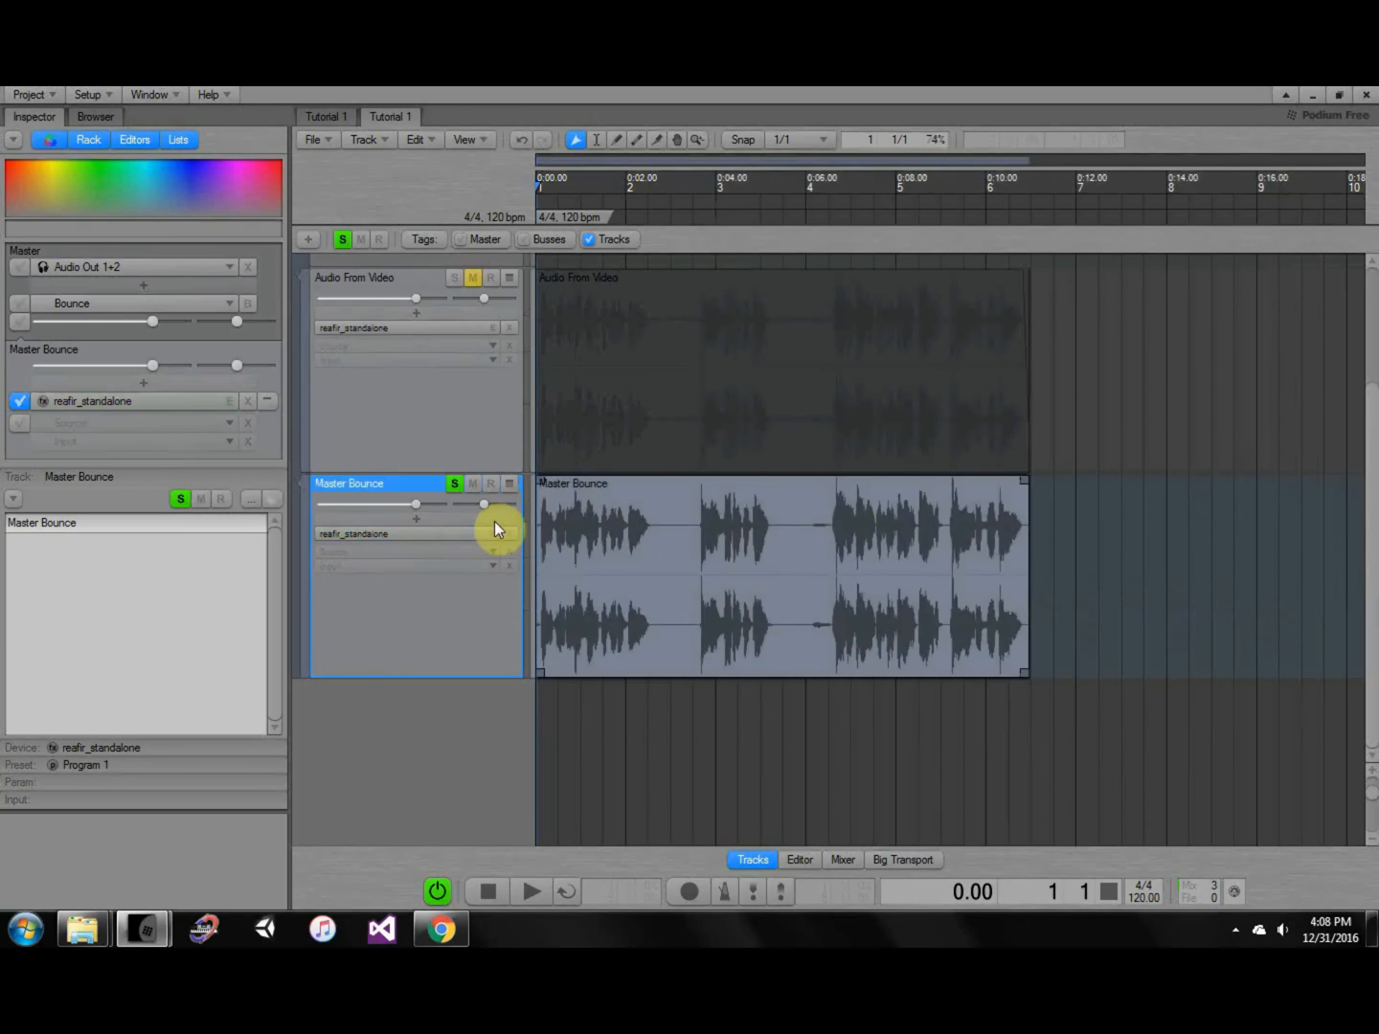
{"action": "left_click", "coordinate": [494, 523]}
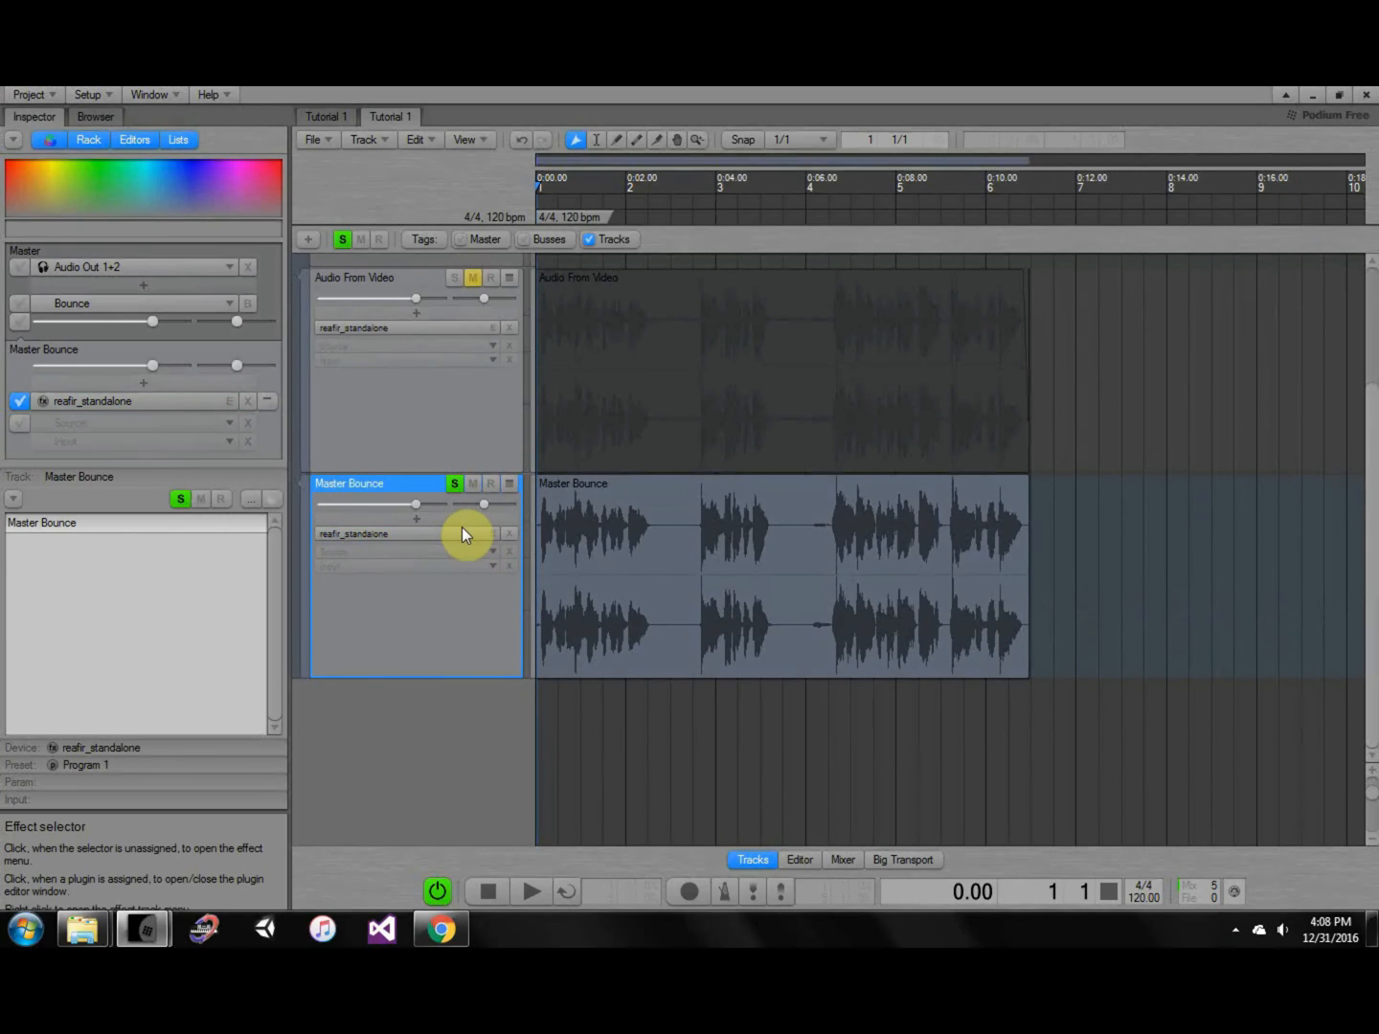
{"action": "left_click", "coordinate": [461, 530]}
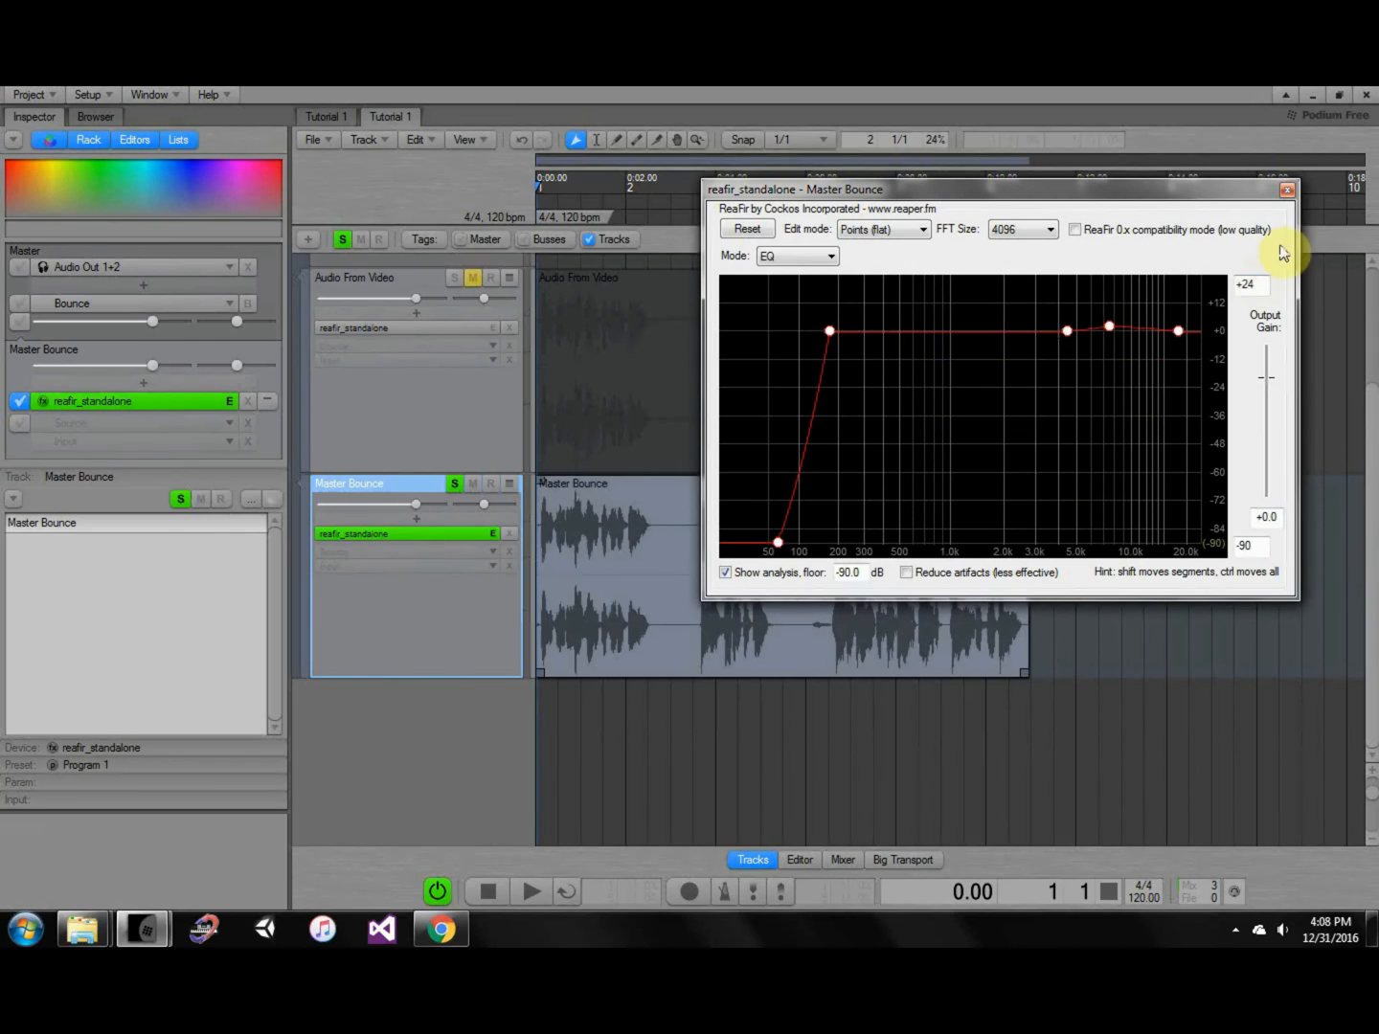
{"action": "left_click", "coordinate": [1288, 190]}
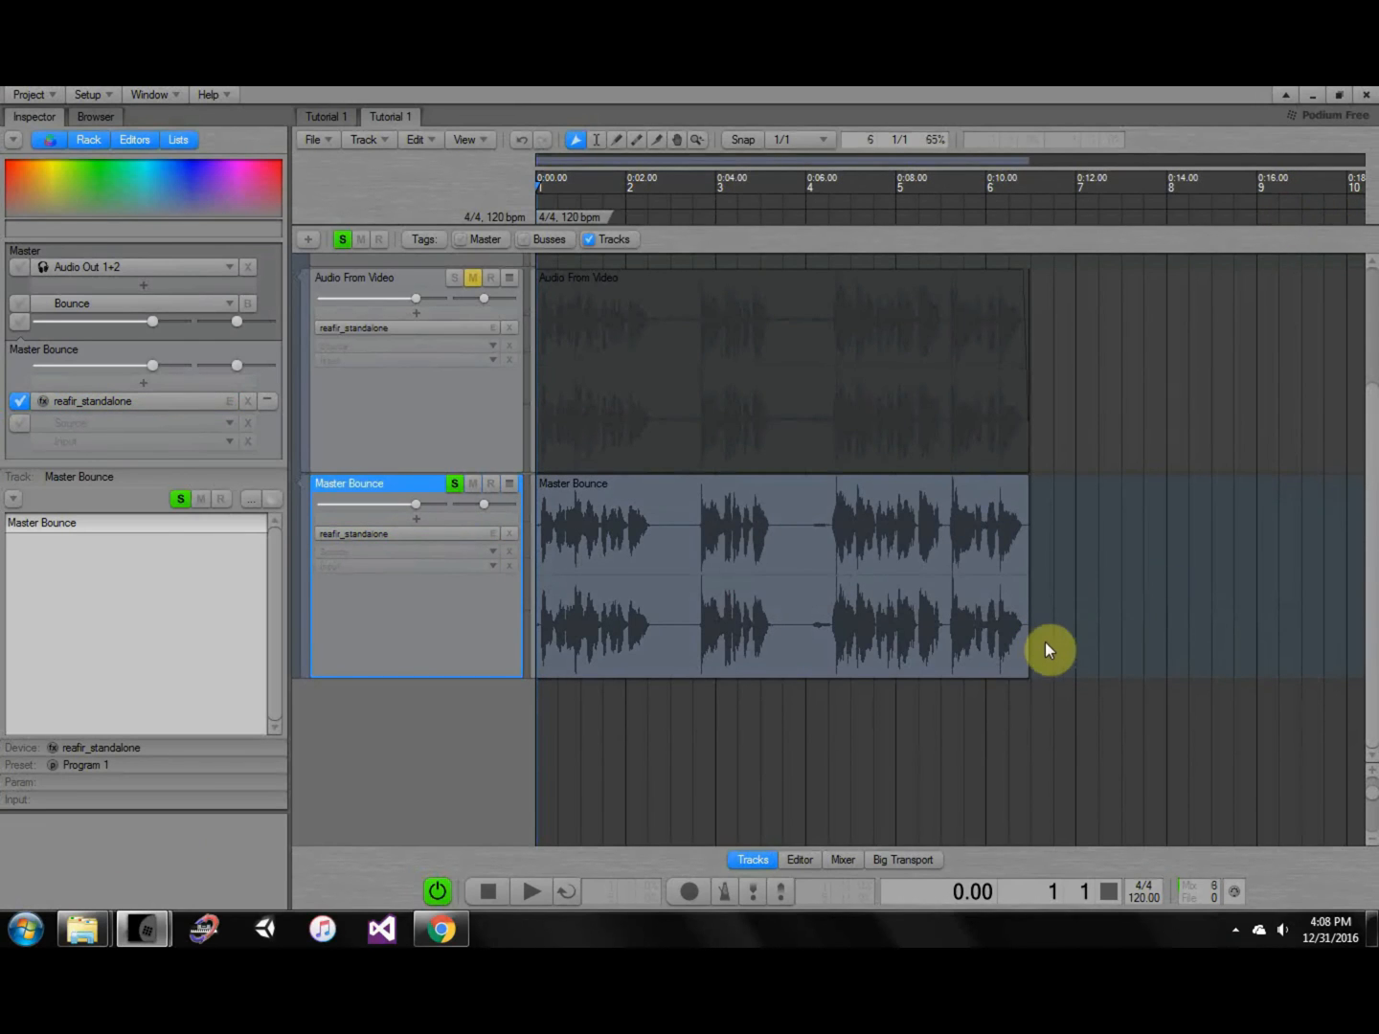
Insert Compressors > Limiter No6 on the Master Bounce track and reselect its clip.
{"action": "left_click", "coordinate": [642, 602]}
{"action": "left_click", "coordinate": [460, 522]}
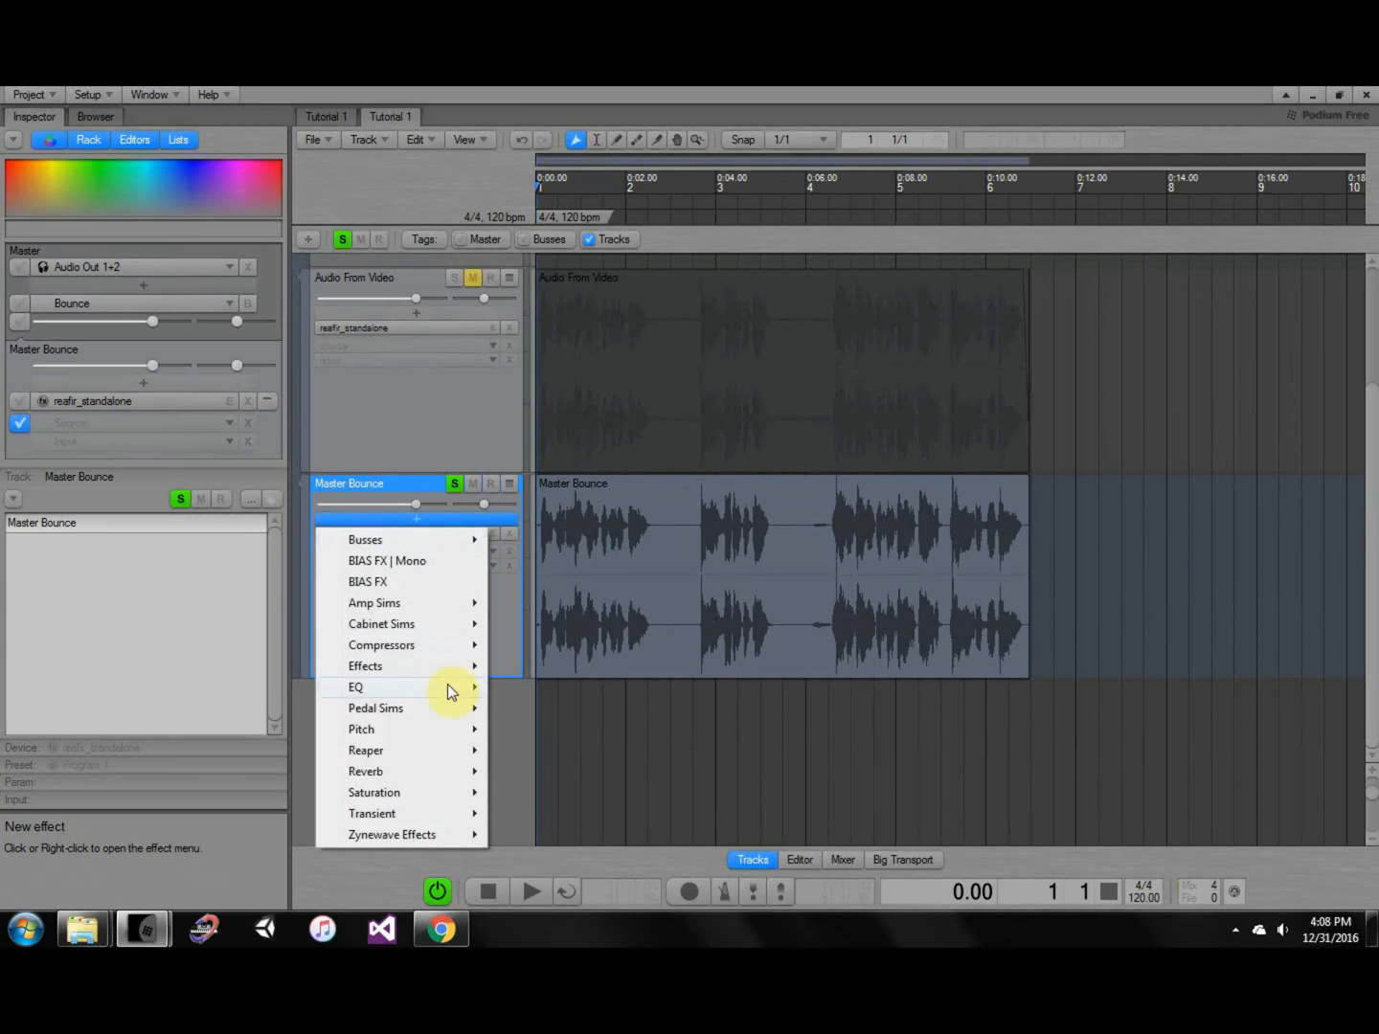
{"action": "mouse_move", "coordinate": [444, 643]}
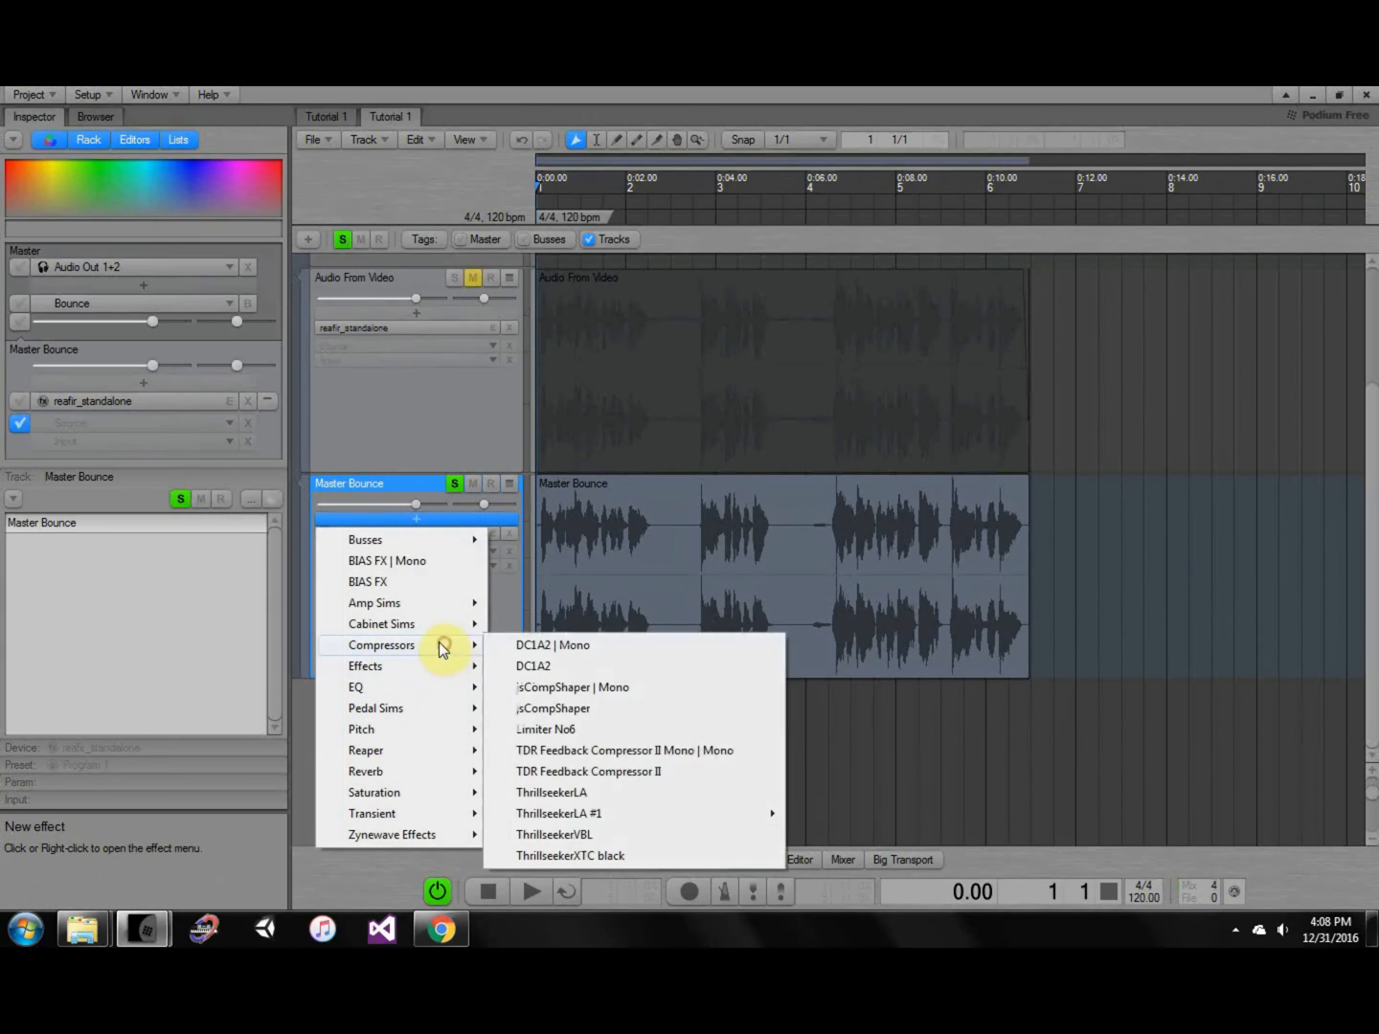
{"action": "left_click", "coordinate": [561, 731]}
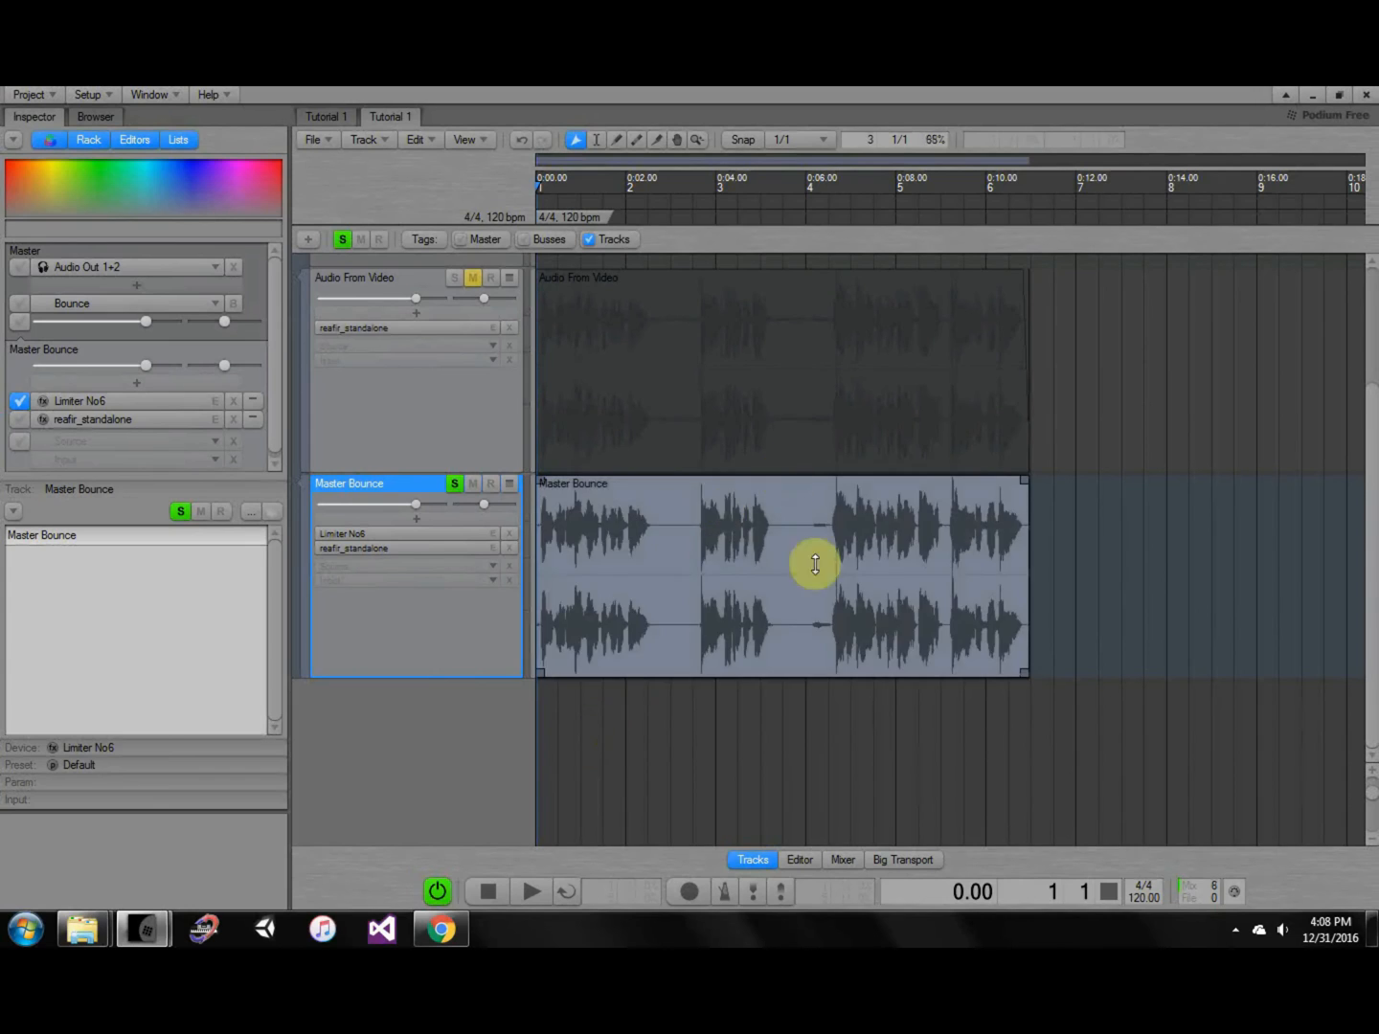
{"action": "left_click", "coordinate": [1119, 488]}
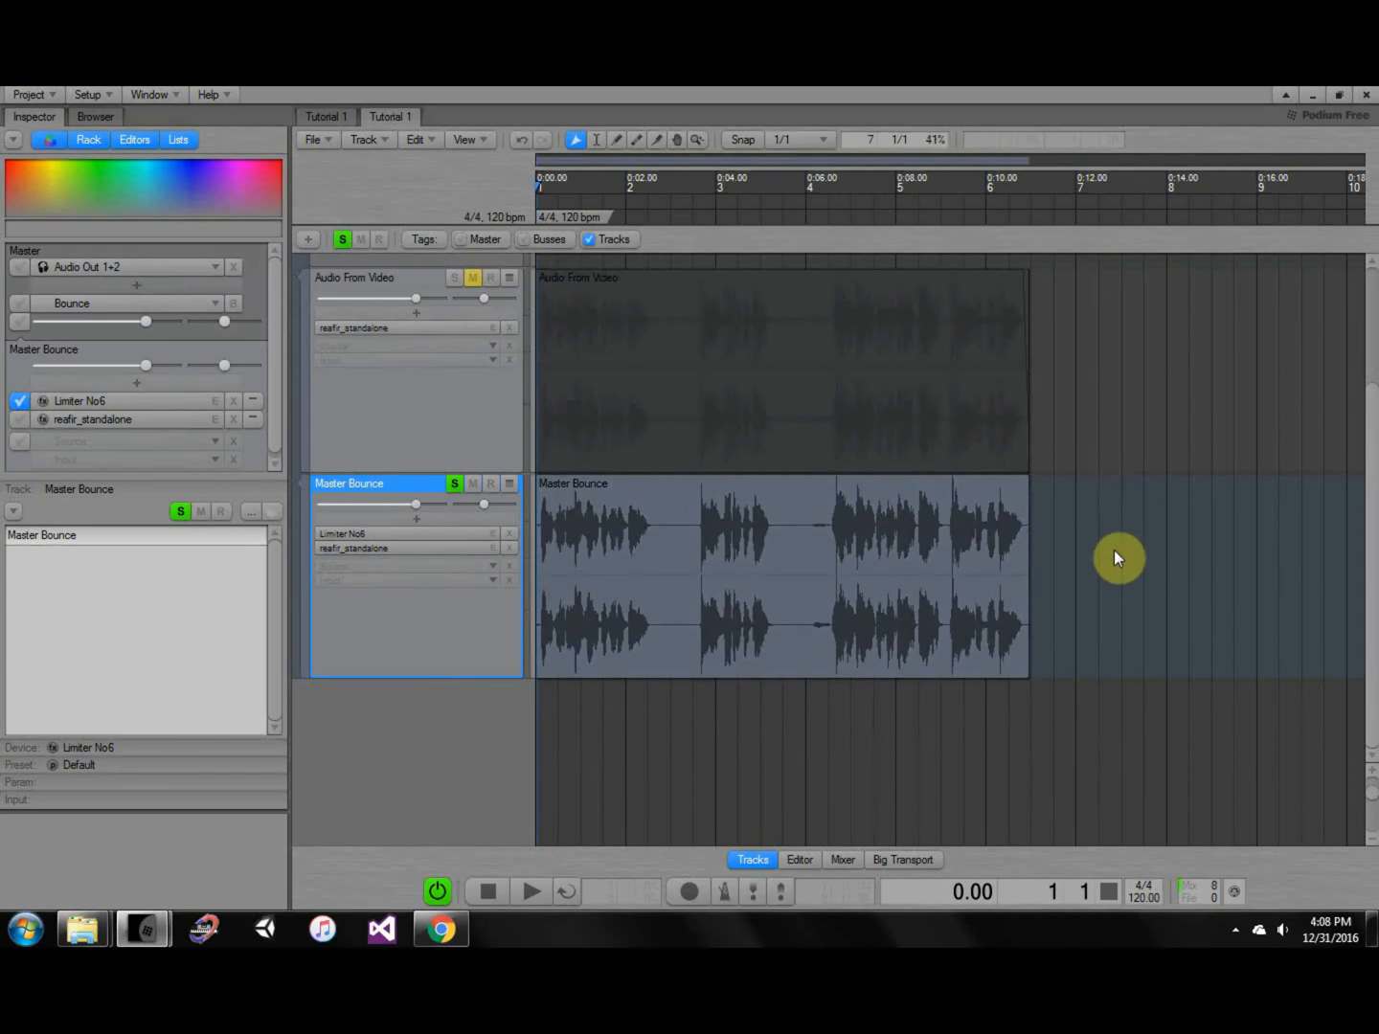
{"action": "left_click", "coordinate": [589, 668]}
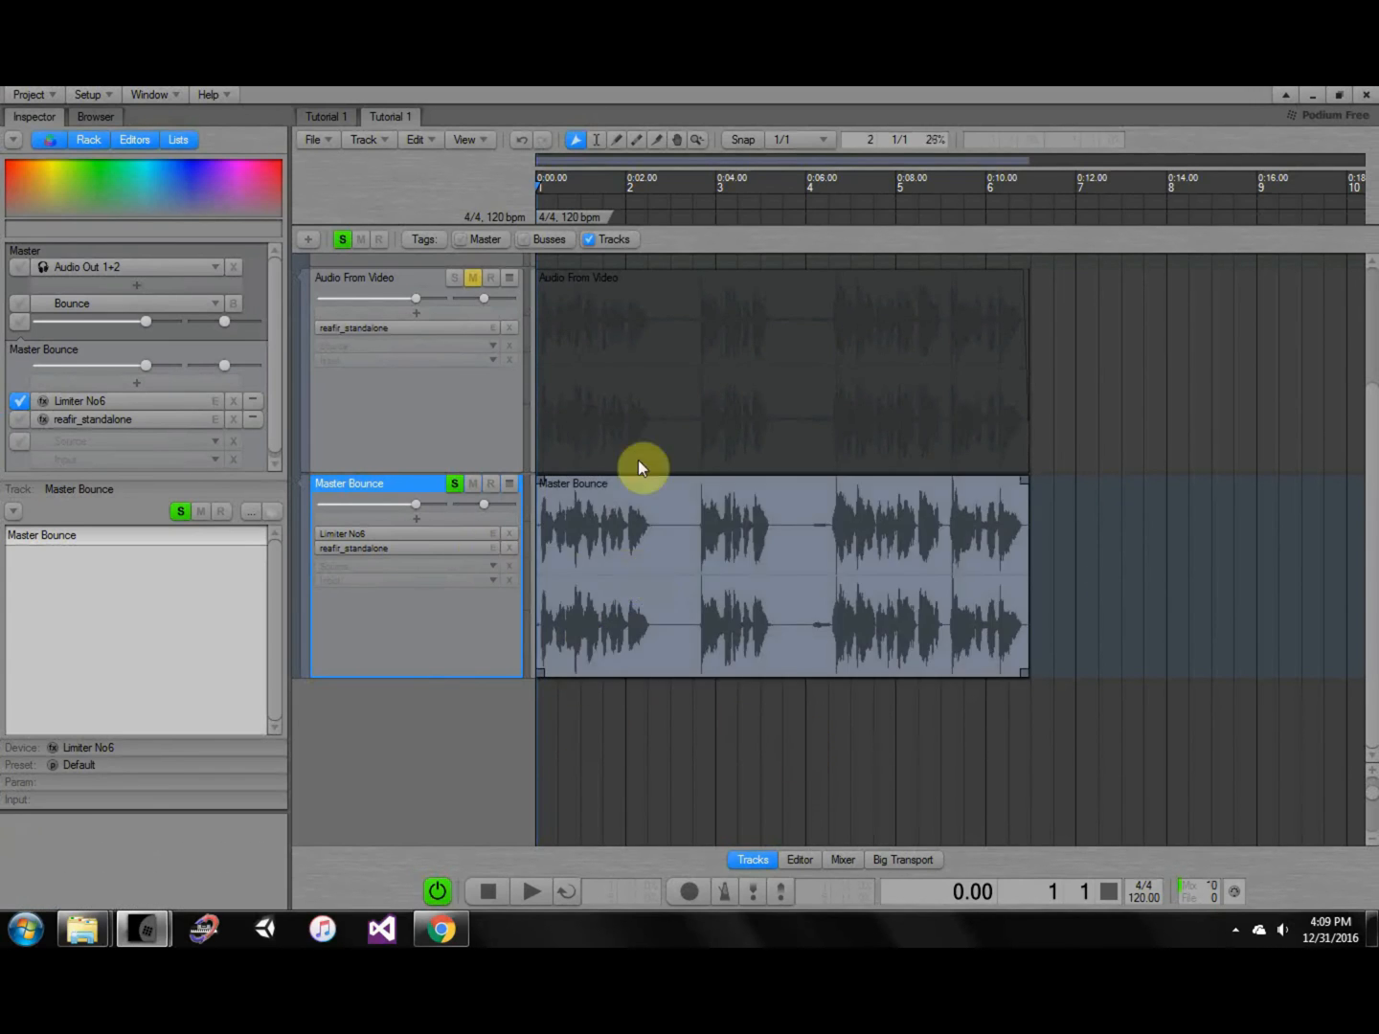
{"action": "left_click", "coordinate": [684, 420]}
{"action": "left_click", "coordinate": [587, 523]}
Open the Limiter No6 editor and position its window to show all modules.
{"action": "double_click", "coordinate": [476, 533]}
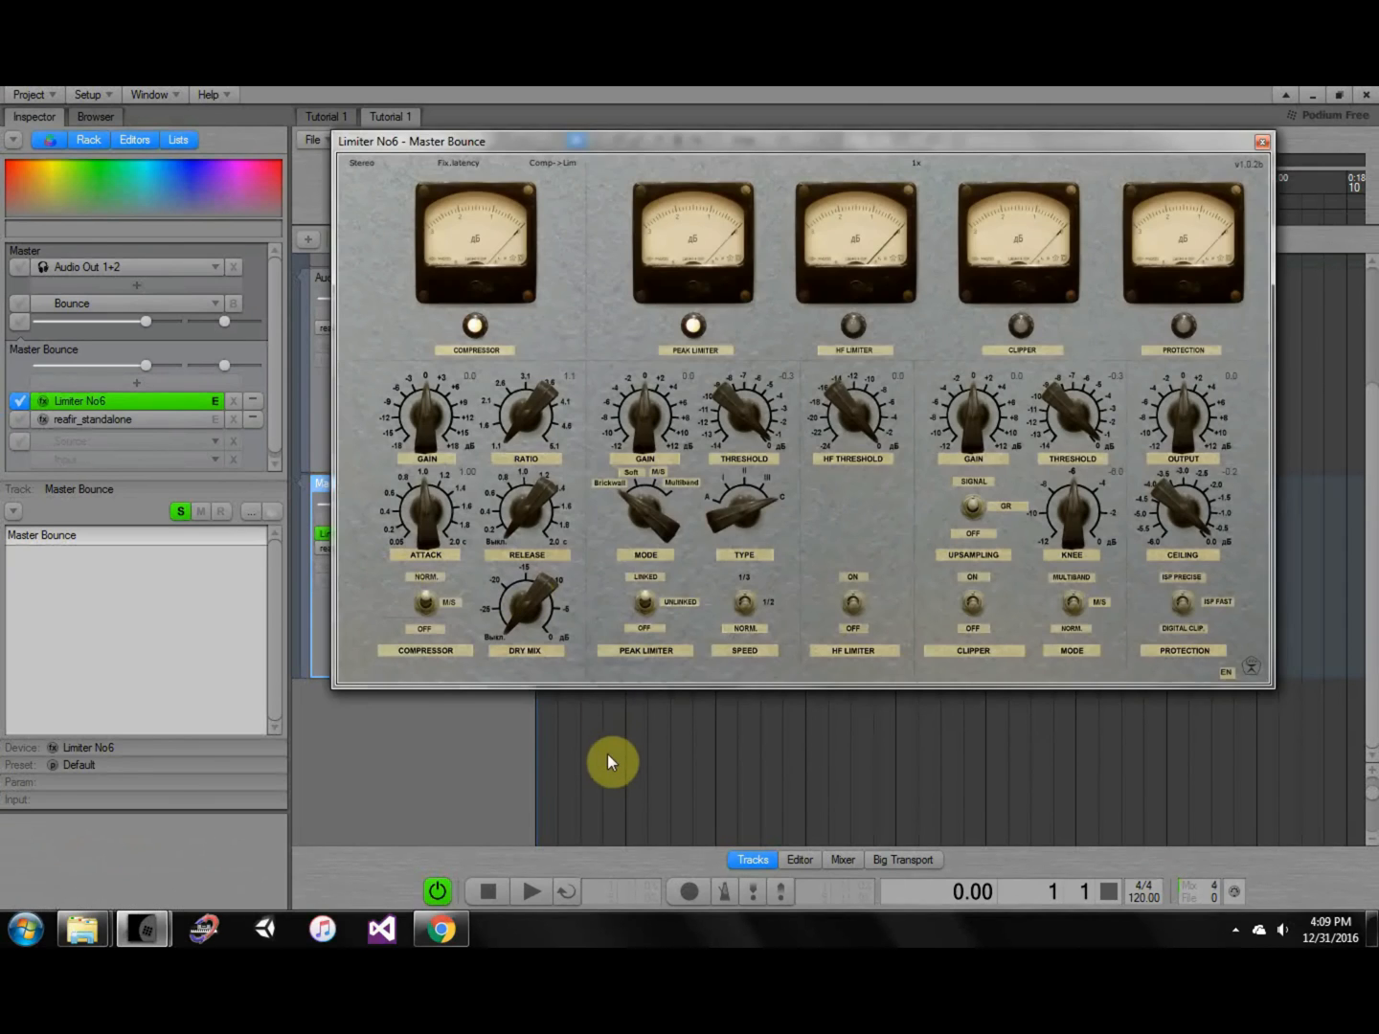
{"action": "left_click", "coordinate": [611, 758]}
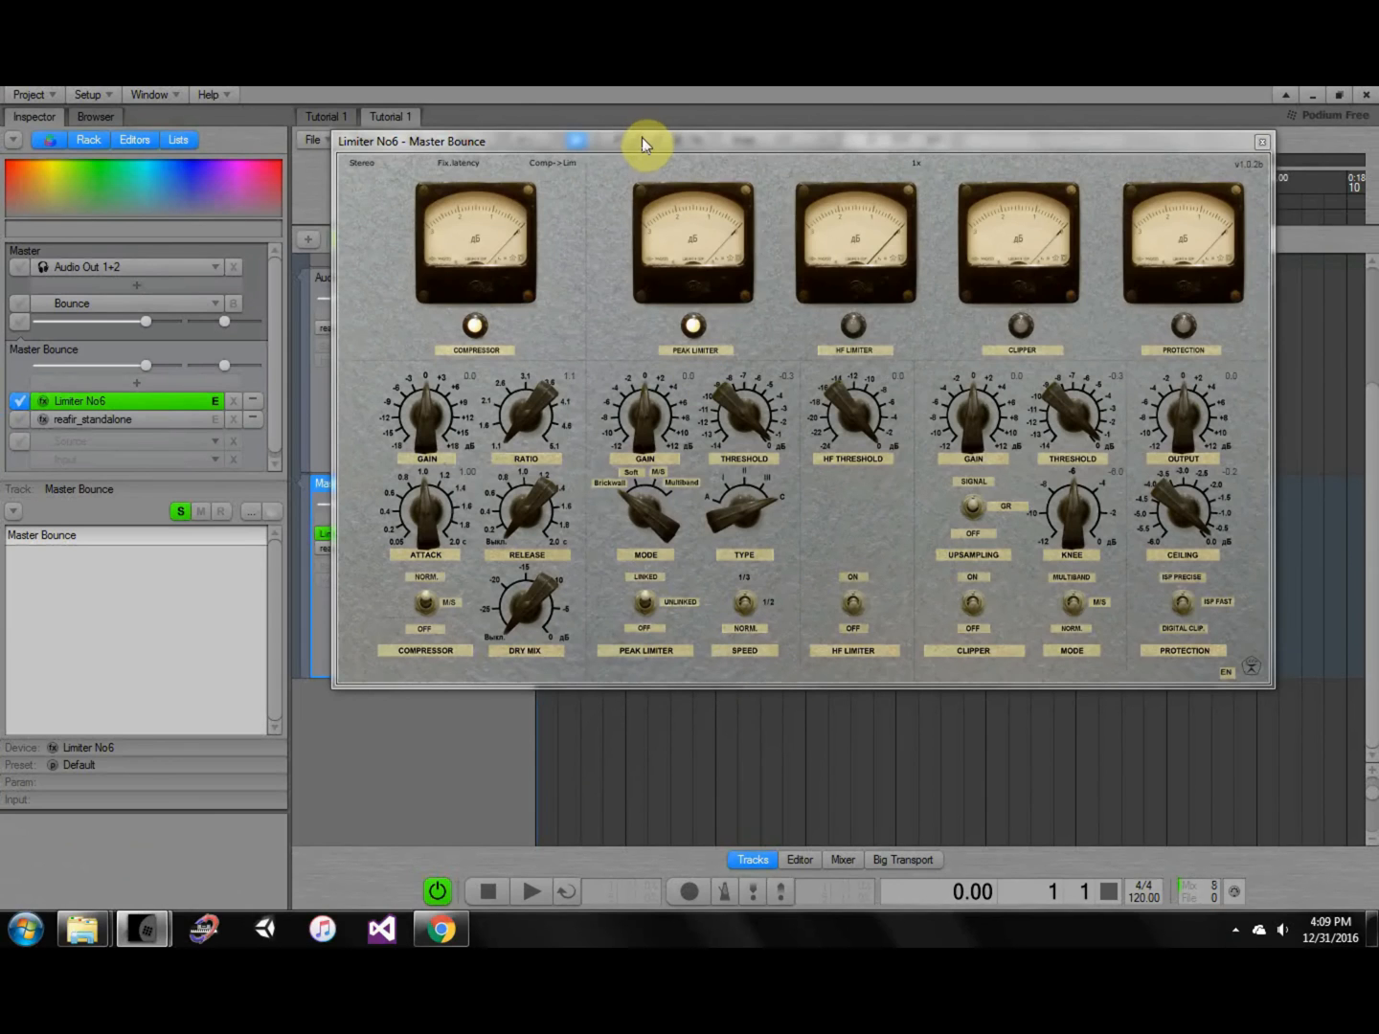
{"action": "left_click_drag", "start_coordinate": [643, 141], "coordinate": [1023, 218]}
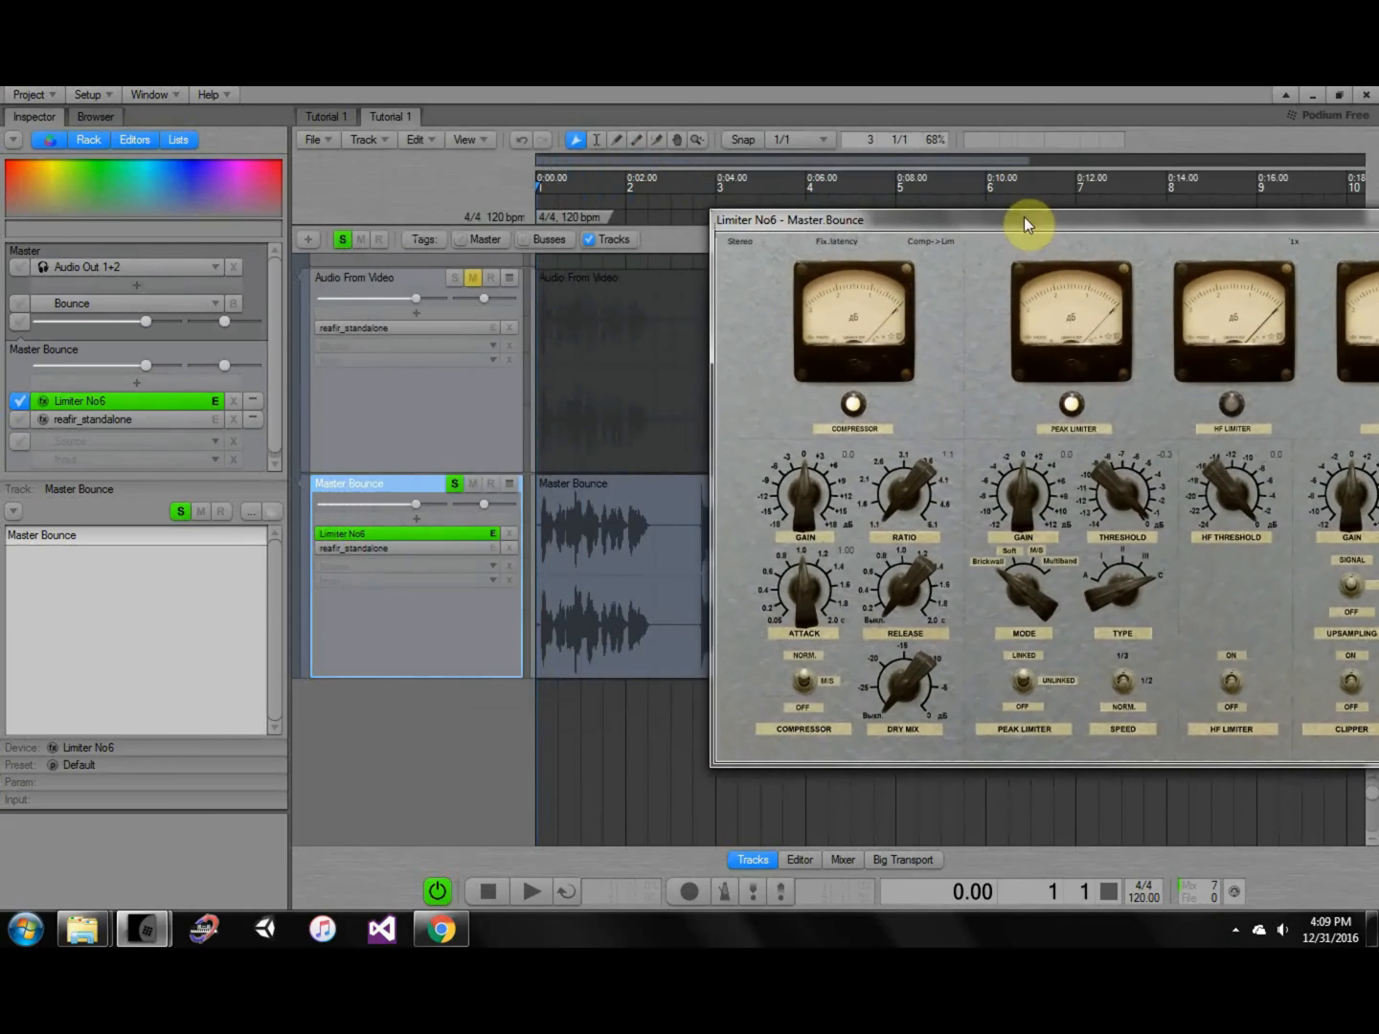
{"action": "left_click", "coordinate": [636, 765]}
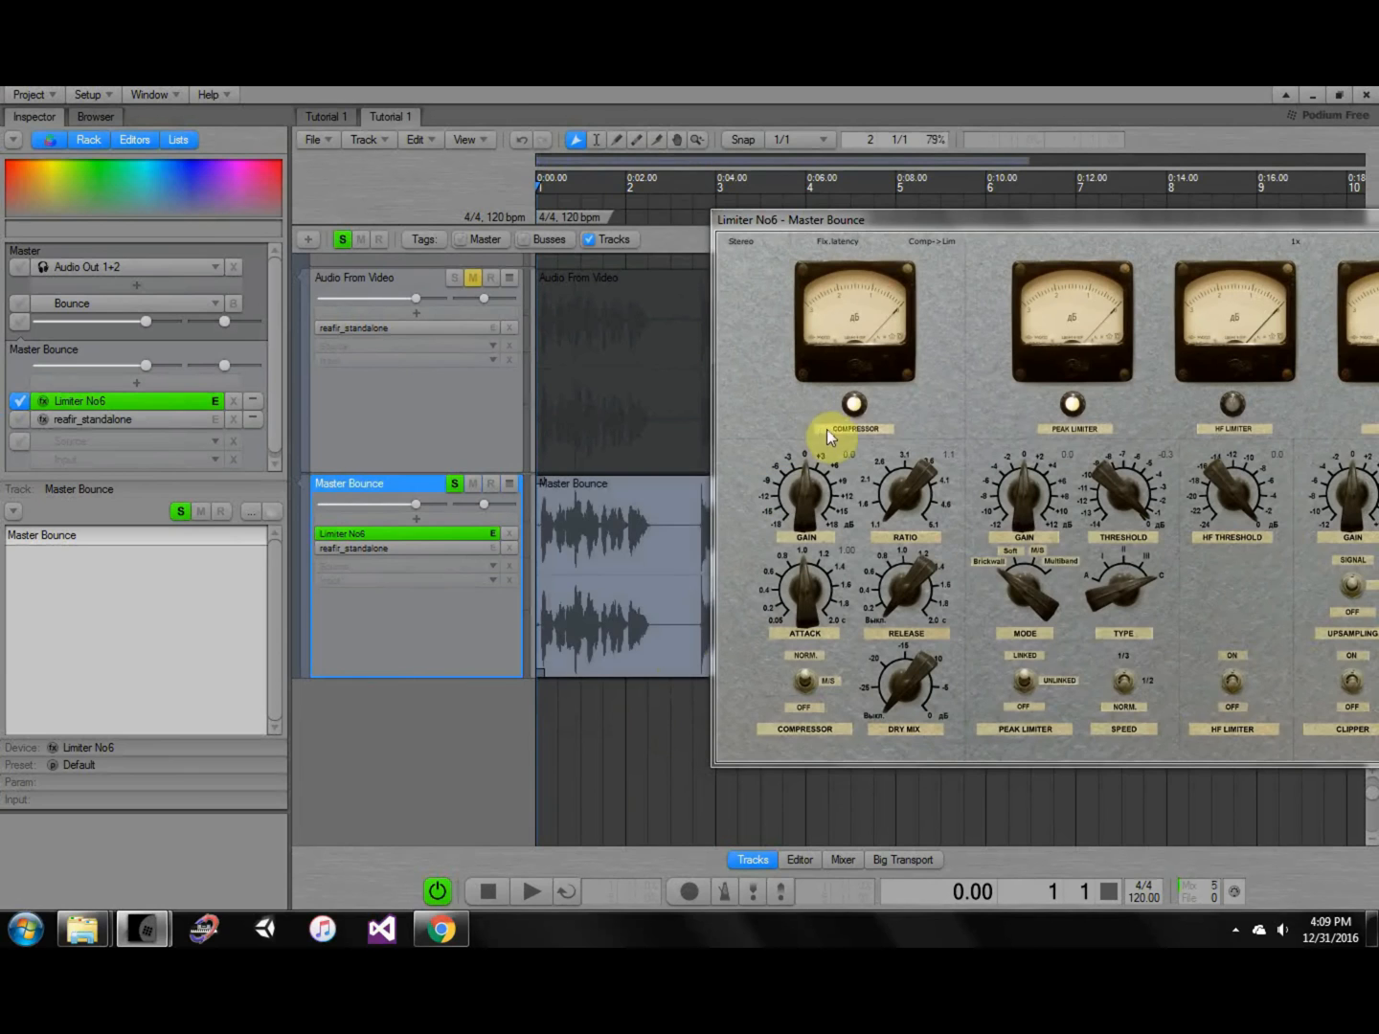
{"action": "left_click_drag", "start_coordinate": [1000, 228], "coordinate": [584, 224]}
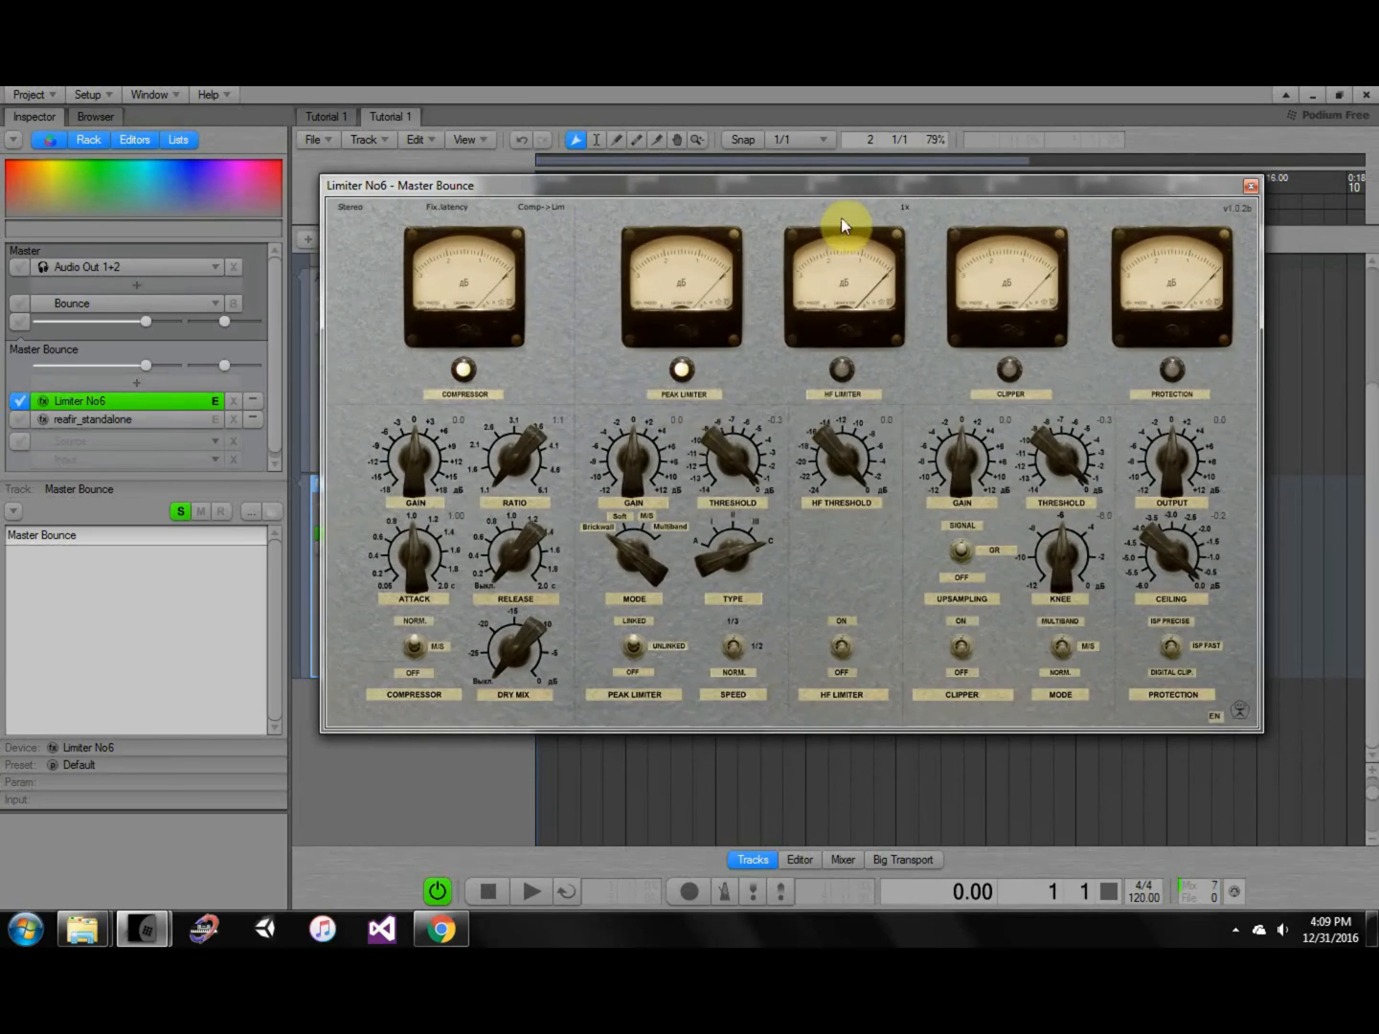
{"action": "left_click_drag", "start_coordinate": [814, 219], "coordinate": [809, 605]}
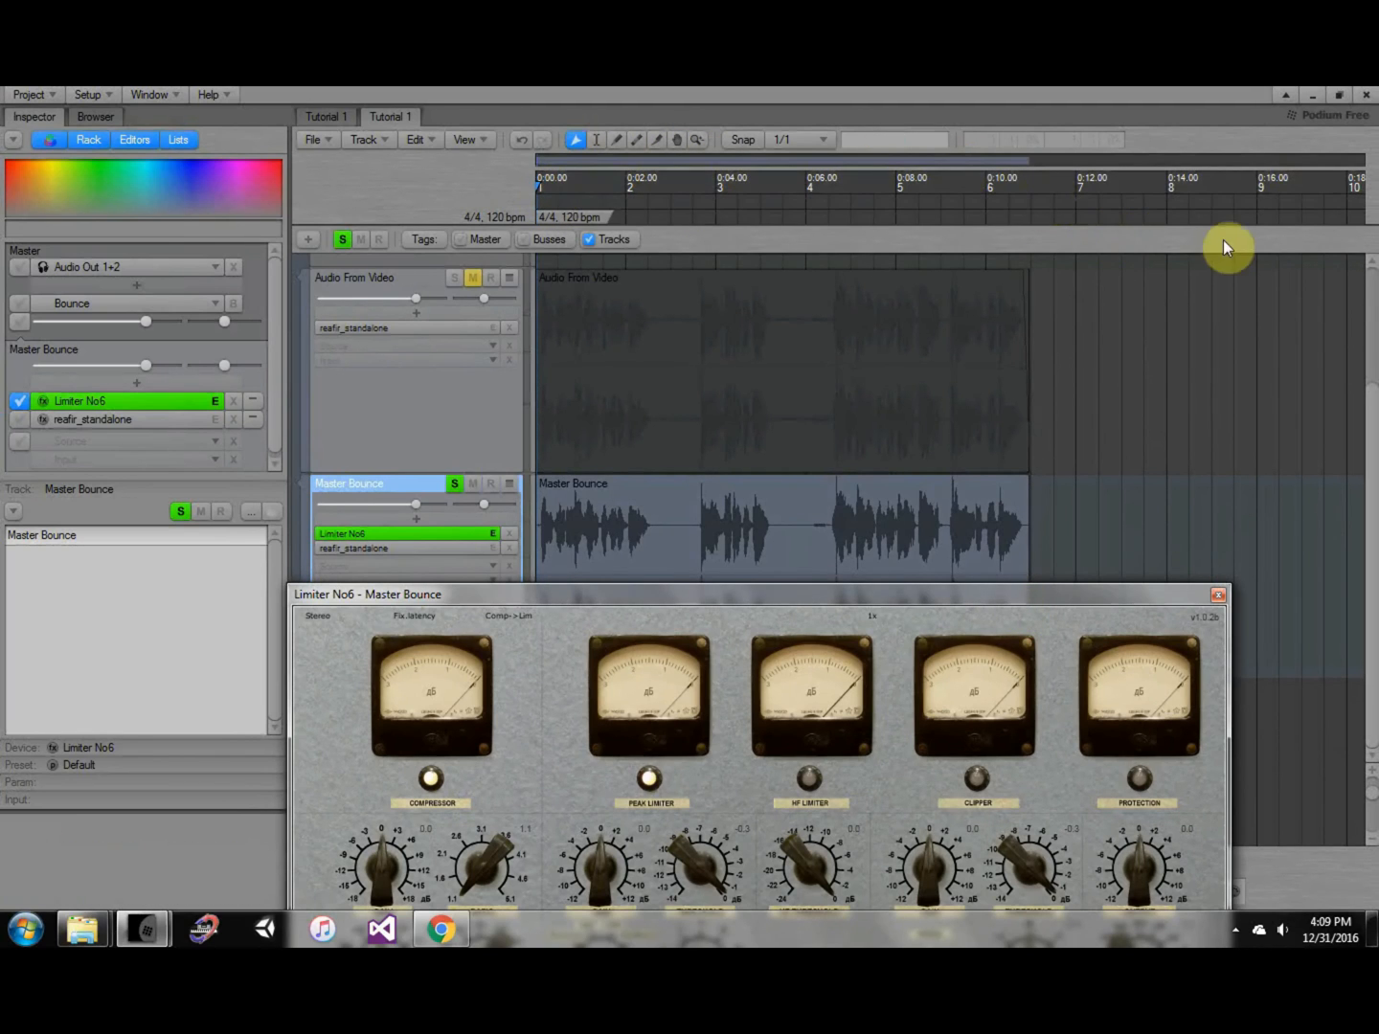
{"action": "left_click_drag", "start_coordinate": [1077, 598], "coordinate": [1119, 162]}
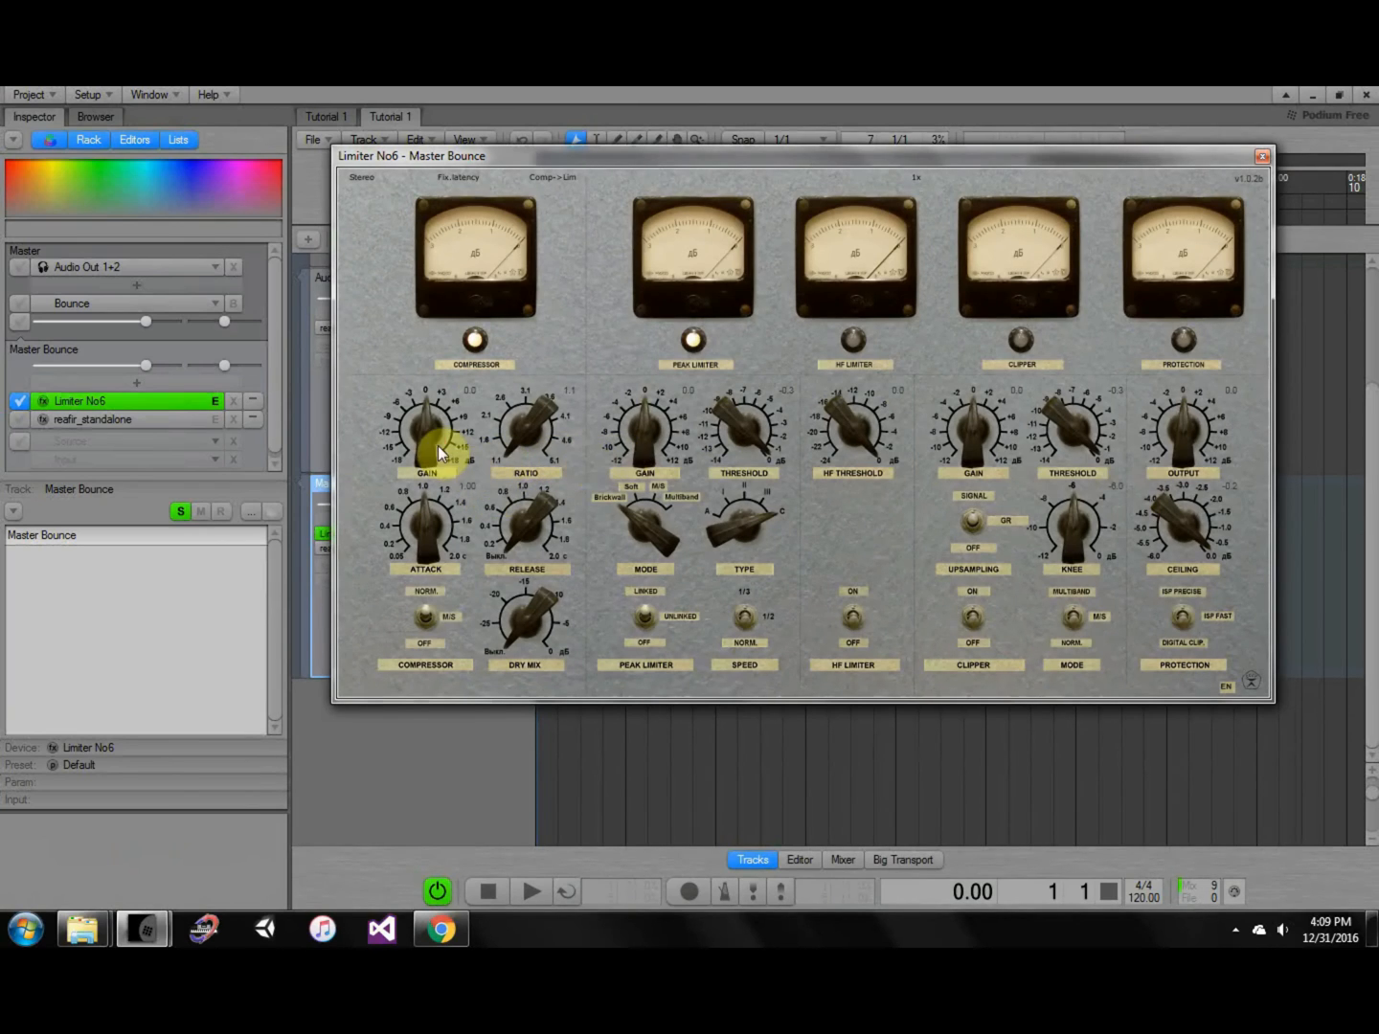
Raise the compressor gain to 4.9, increase the peak limiter gain, and change its mode.
{"action": "left_click_drag", "start_coordinate": [436, 443], "coordinate": [429, 412]}
{"action": "left_click_drag", "start_coordinate": [628, 457], "coordinate": [654, 433]}
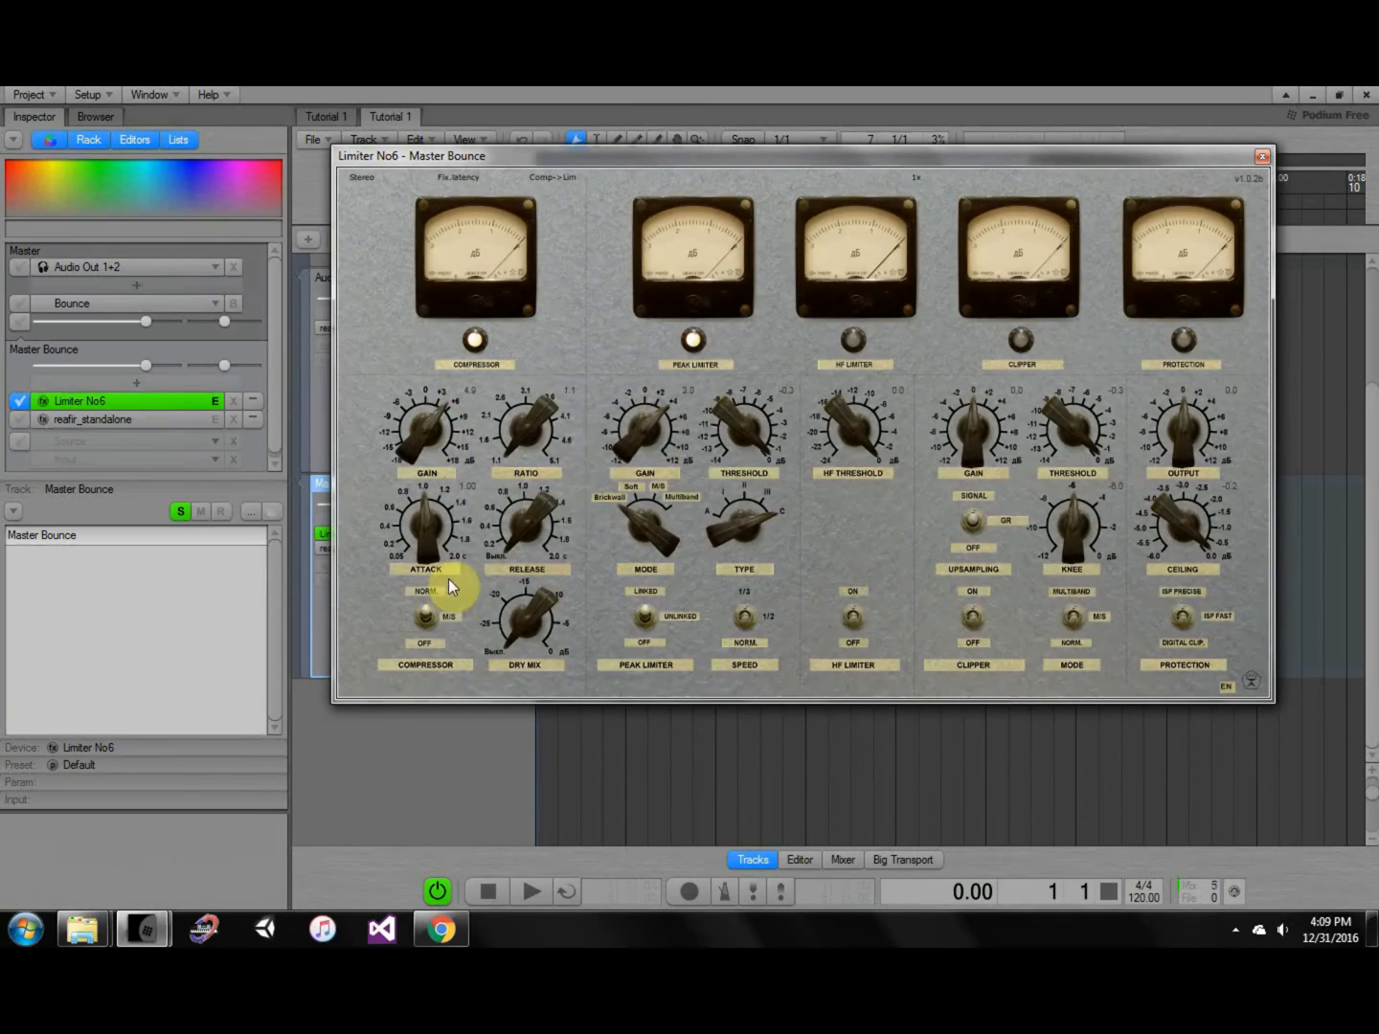
{"action": "left_click", "coordinate": [426, 615]}
{"action": "left_click", "coordinate": [425, 614]}
{"action": "left_click_drag", "start_coordinate": [664, 516], "coordinate": [693, 383]}
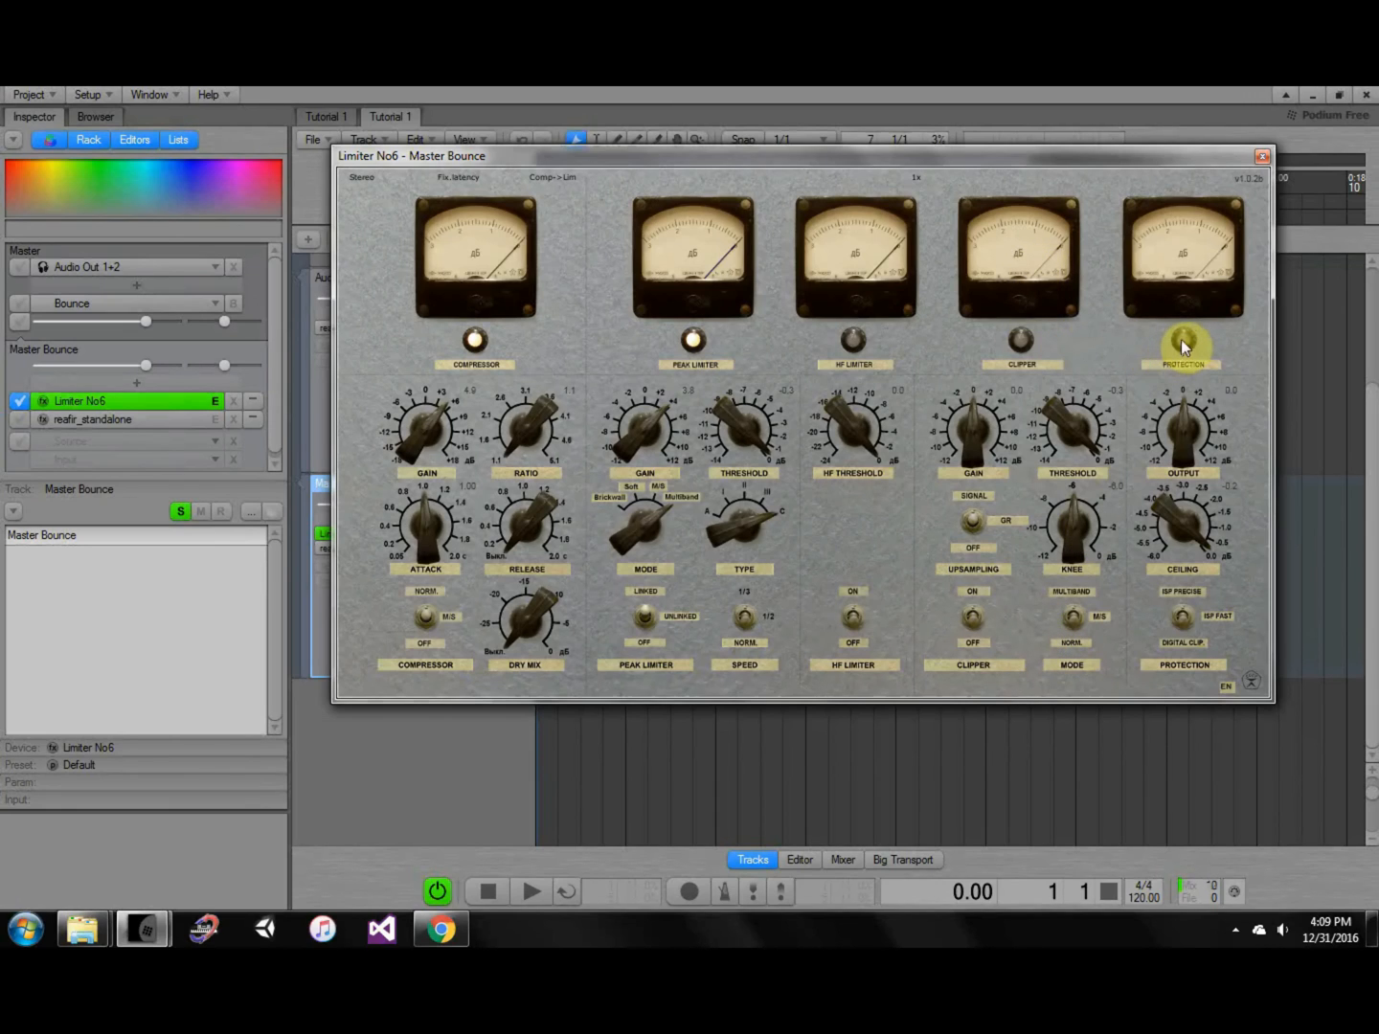
Enable the HF limiter at -4.9 threshold, raise compressor gain to 5.4, and show the Mixer page.
{"action": "left_click", "coordinate": [855, 632]}
{"action": "left_click_drag", "start_coordinate": [851, 443], "coordinate": [850, 448]}
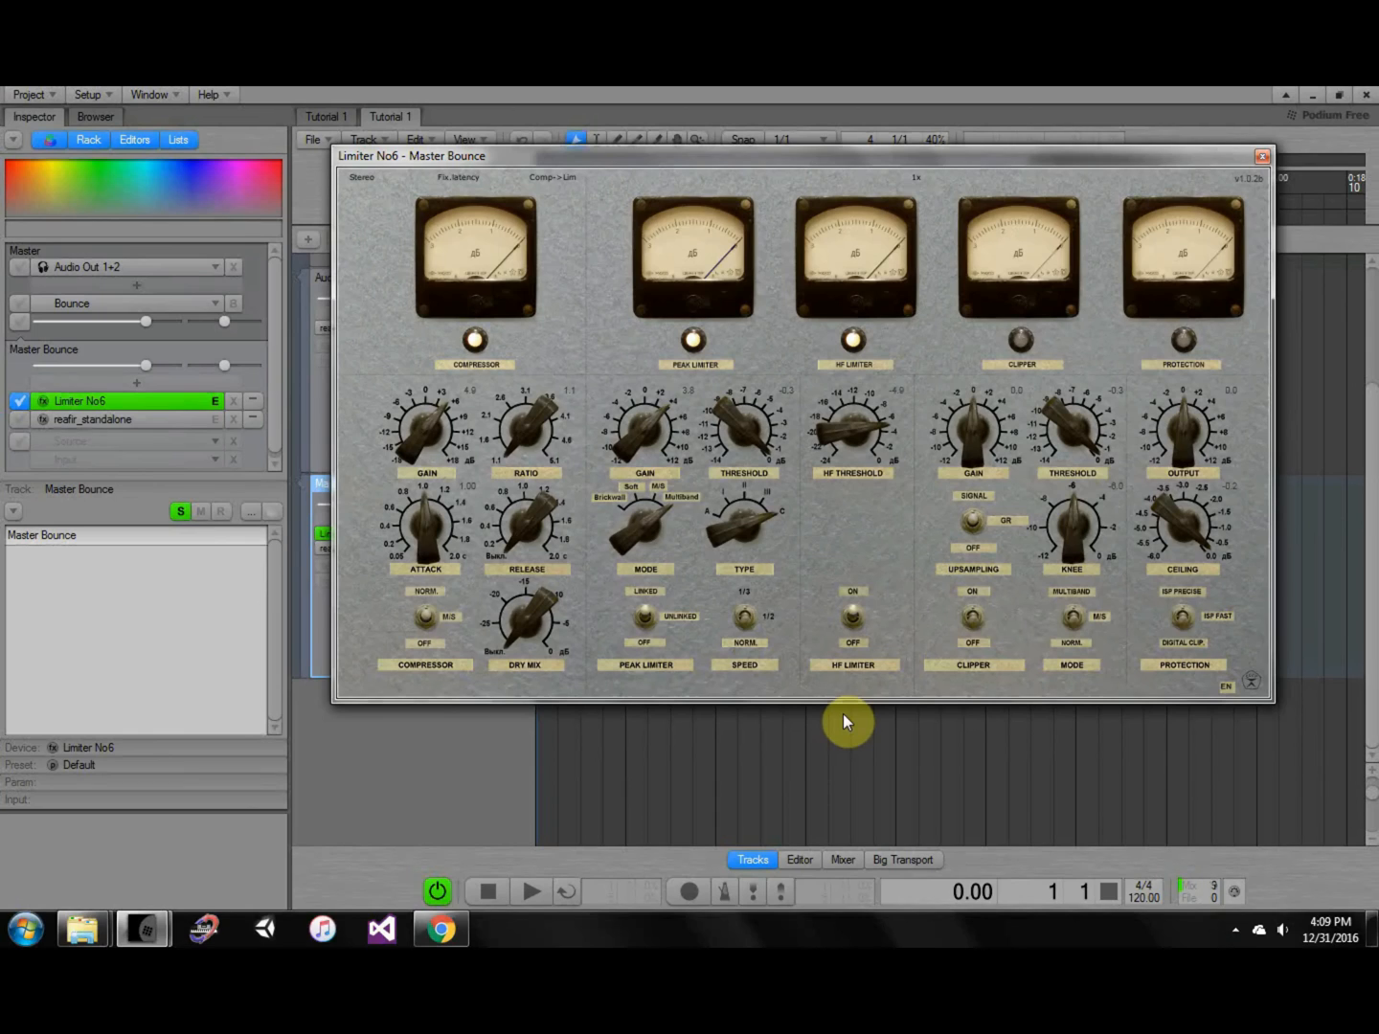
{"action": "left_click", "coordinate": [735, 720]}
{"action": "left_click", "coordinate": [677, 460]}
{"action": "left_click_drag", "start_coordinate": [424, 438], "coordinate": [424, 432]}
{"action": "left_click", "coordinate": [842, 859]}
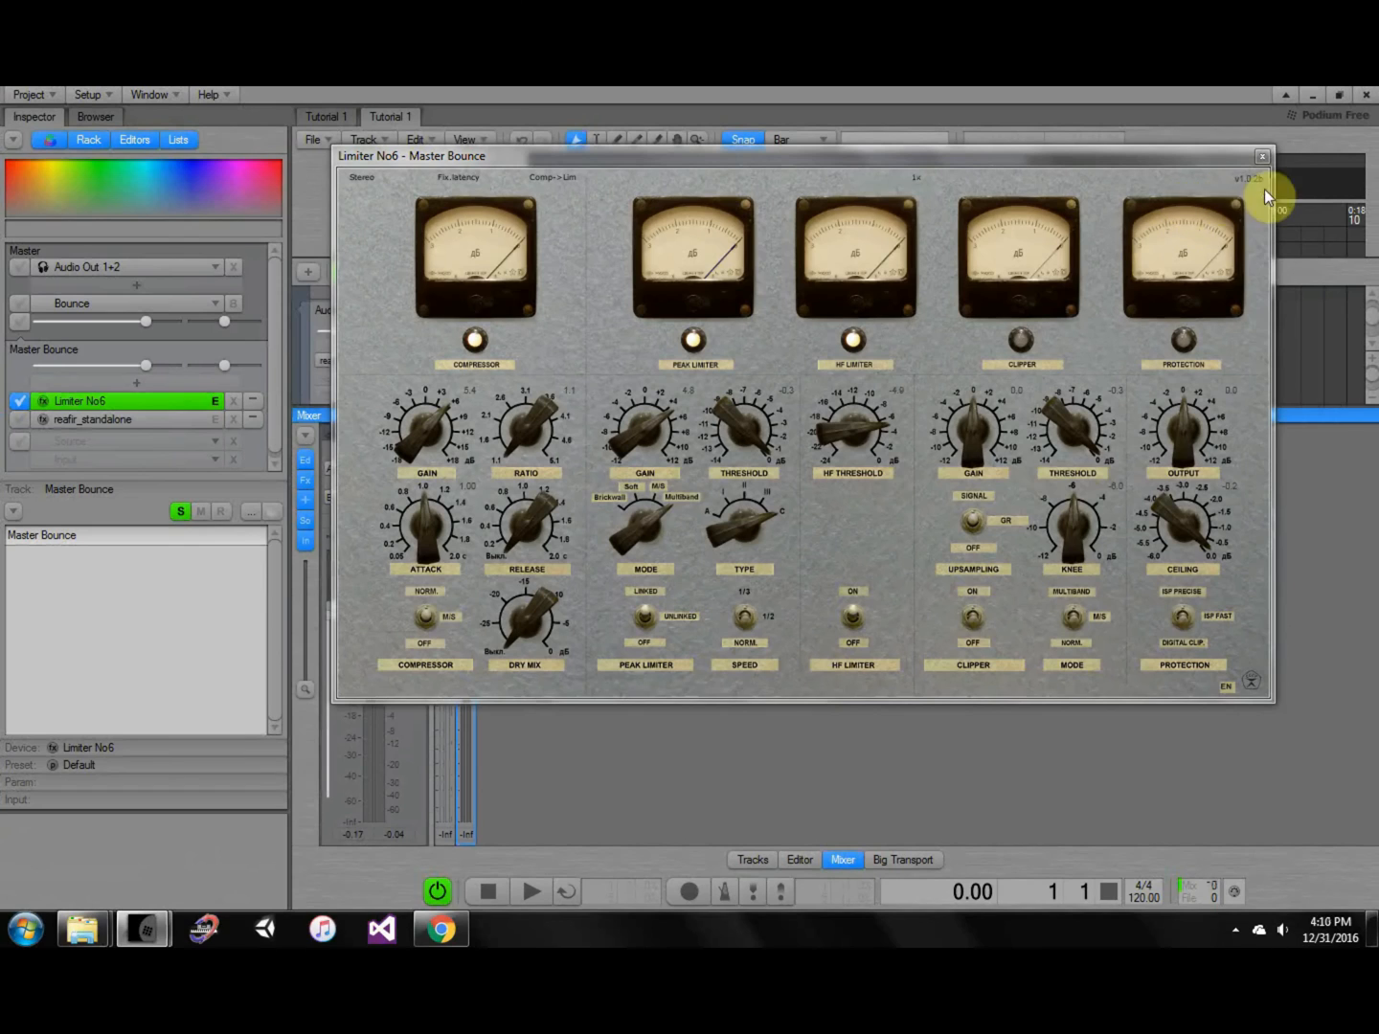
While playing, lower the peak limiter gain to 2.5 and the compressor gain to 4.3.
{"action": "left_click_drag", "start_coordinate": [1158, 154], "coordinate": [1288, 169]}
{"action": "key", "text": "space"}
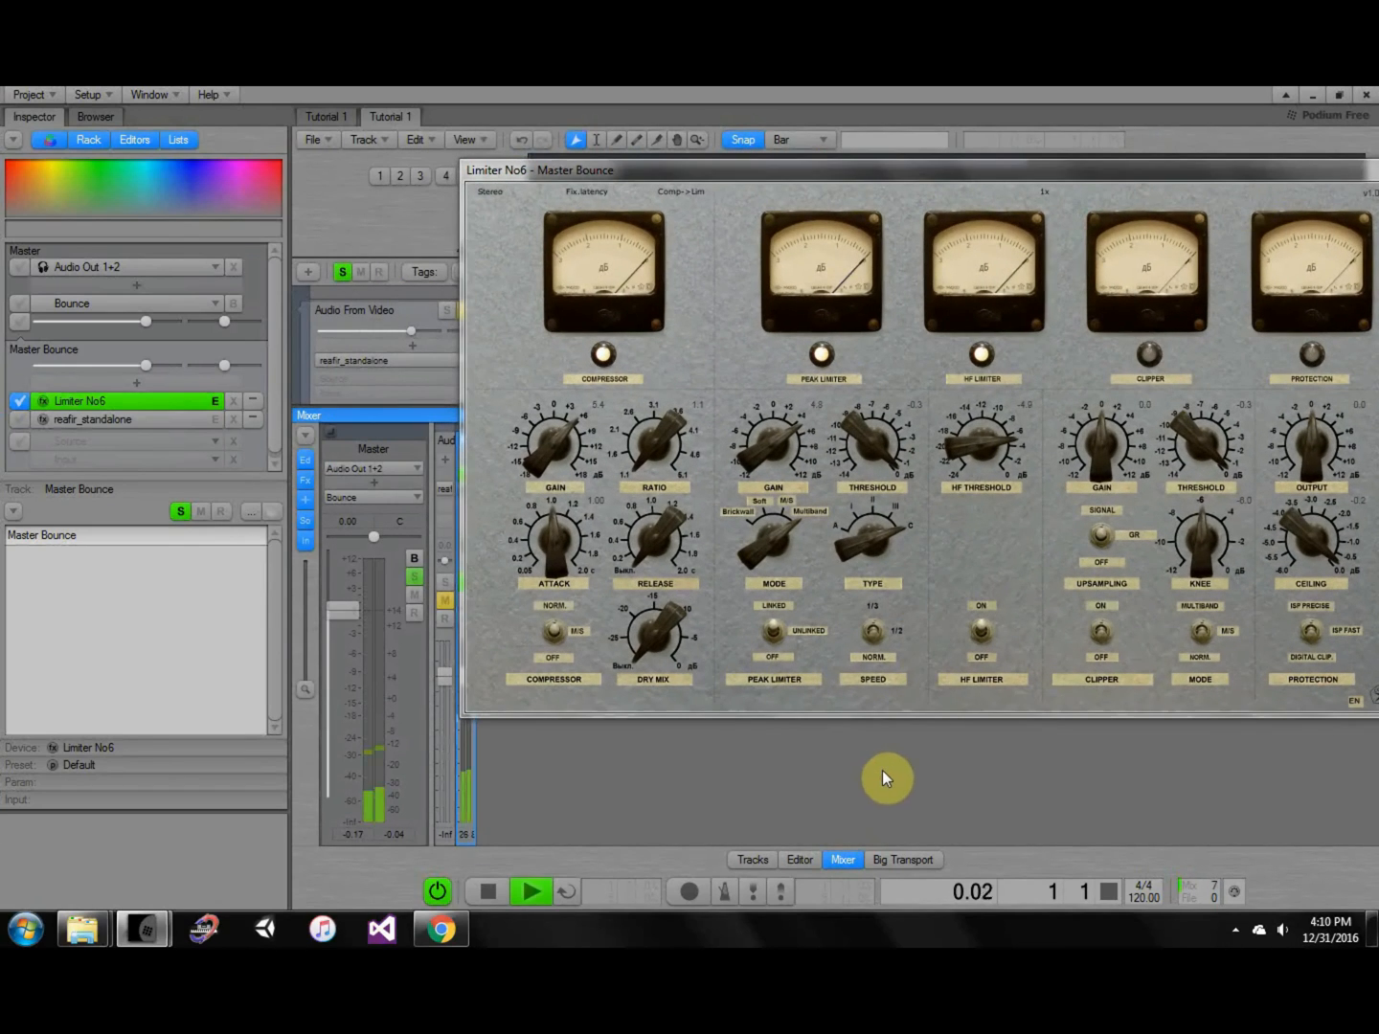
{"action": "left_click", "coordinate": [557, 476]}
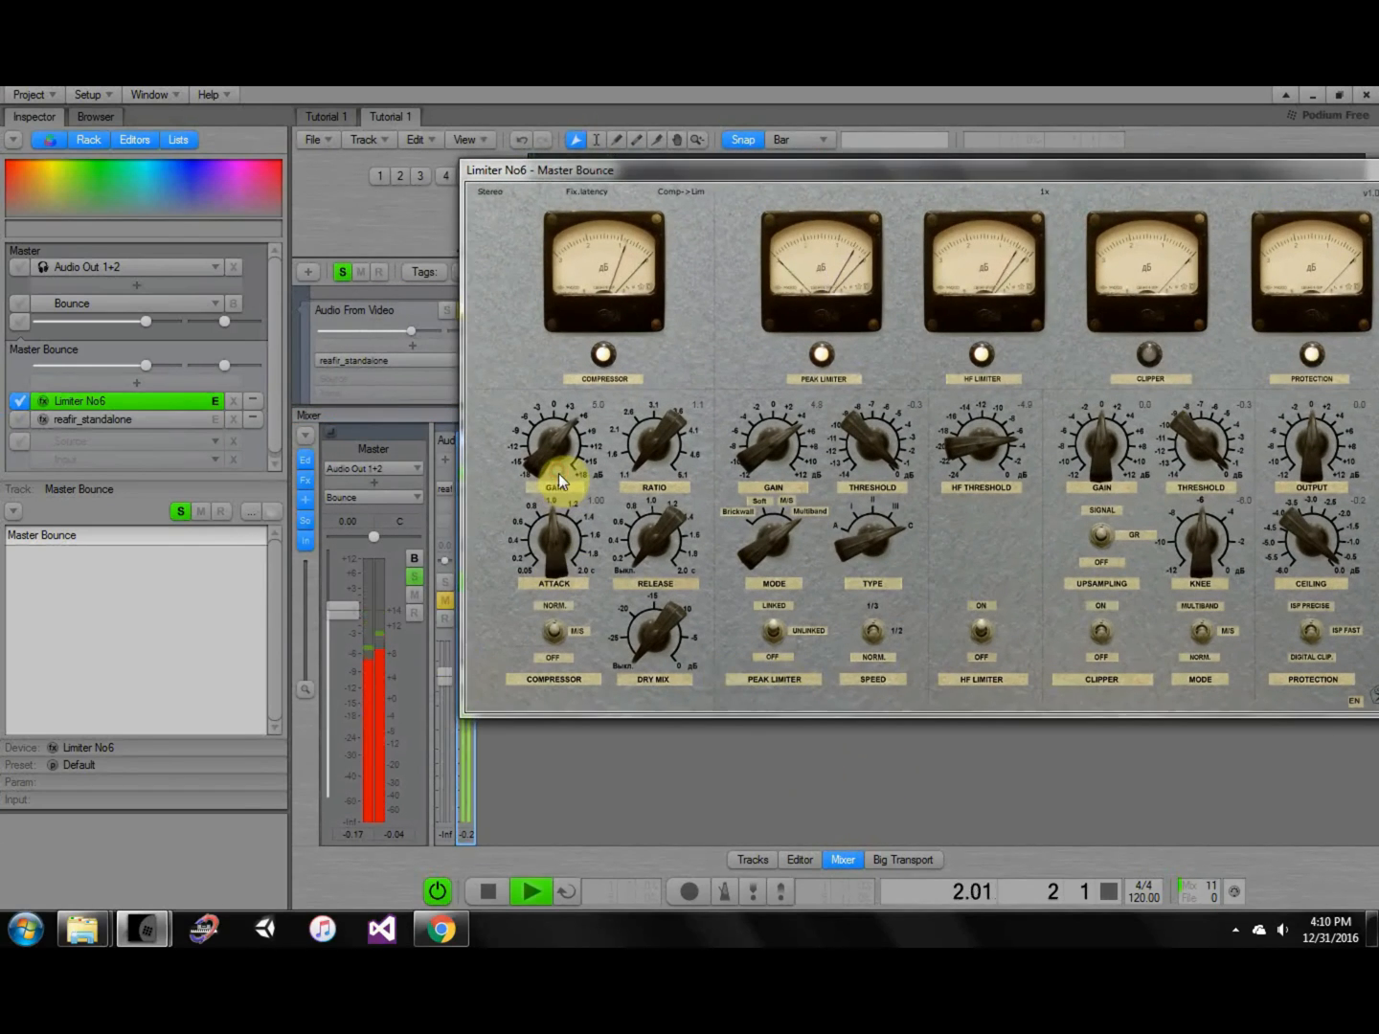
{"action": "left_click", "coordinate": [743, 444]}
{"action": "left_click_drag", "start_coordinate": [744, 453], "coordinate": [743, 461]}
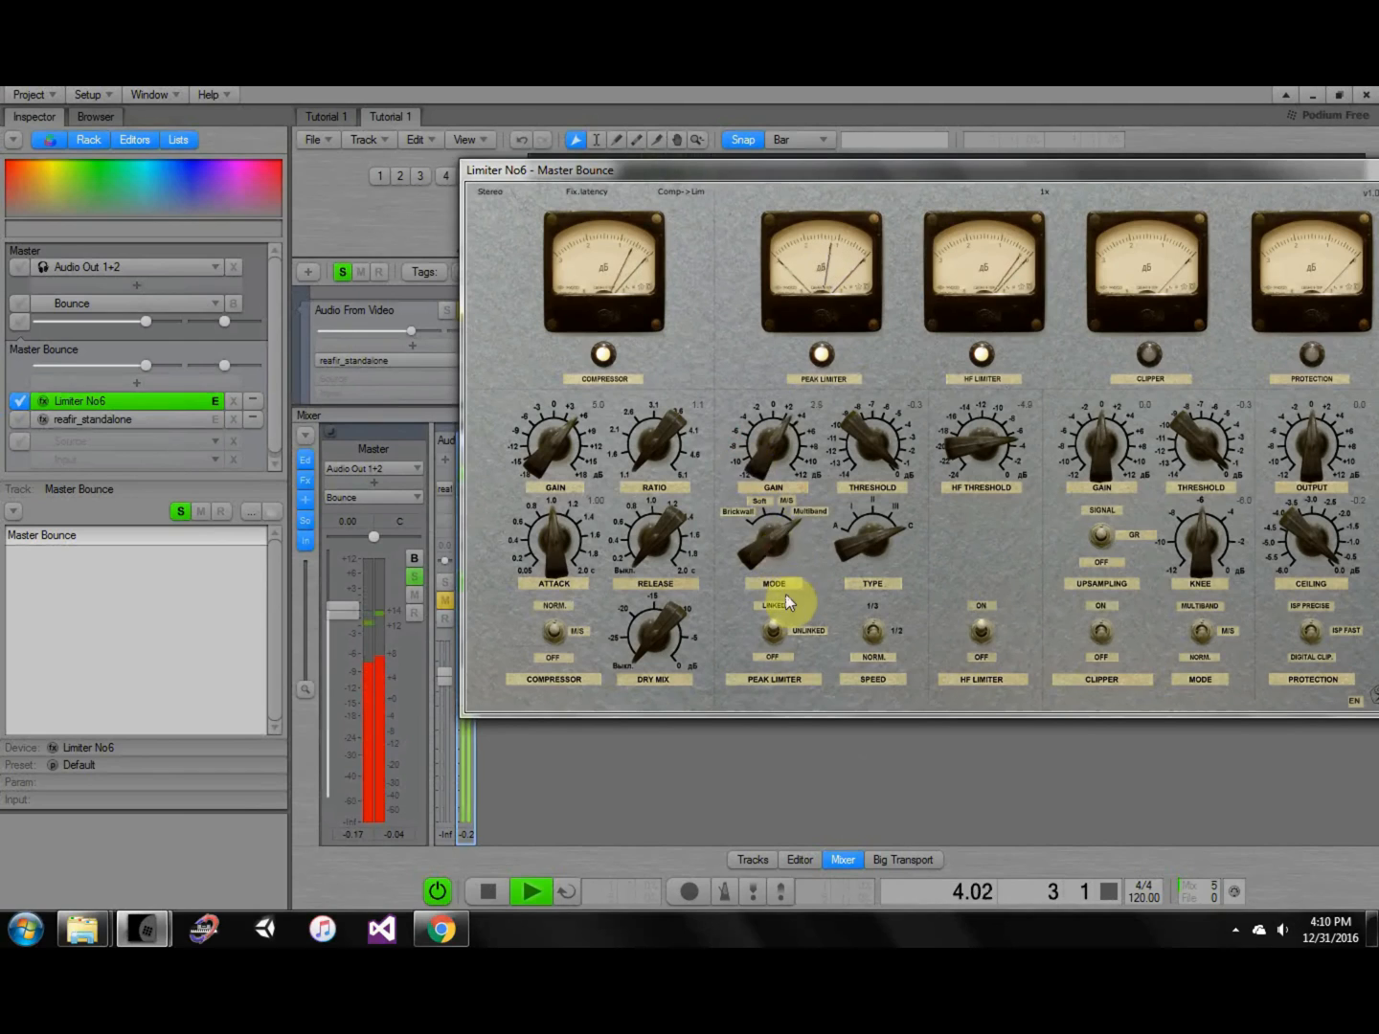
{"action": "left_click_drag", "start_coordinate": [557, 432], "coordinate": [555, 435]}
{"action": "left_click", "coordinate": [557, 435]}
Set compressor ratio 1.3, attack 0.05, and peak limiter gain 0.7, then restart playback.
{"action": "left_click_drag", "start_coordinate": [679, 443], "coordinate": [676, 428]}
{"action": "mouse_move", "coordinate": [556, 547]}
{"action": "left_mouse_down"}
{"action": "mouse_move", "coordinate": [561, 564]}
{"action": "mouse_move", "coordinate": [573, 524]}
{"action": "left_mouse_up"}
{"action": "left_click", "coordinate": [676, 513]}
{"action": "left_click_drag", "start_coordinate": [676, 513], "coordinate": [750, 564]}
{"action": "left_click", "coordinate": [753, 734]}
{"action": "key", "text": "space"}
{"action": "key", "text": "space"}
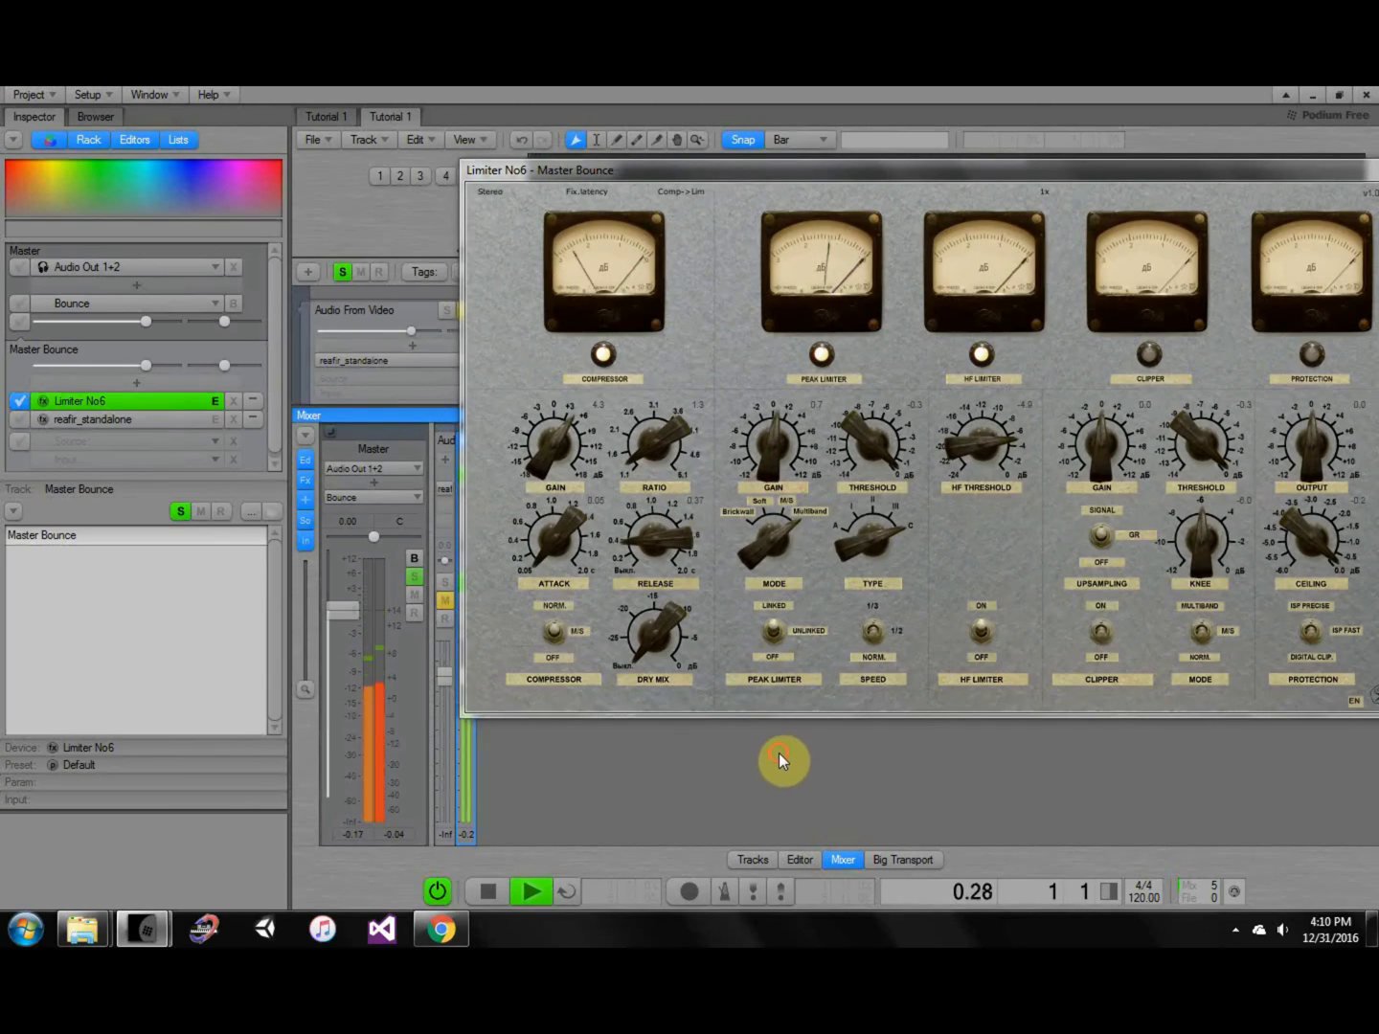
{"action": "key", "text": "space"}
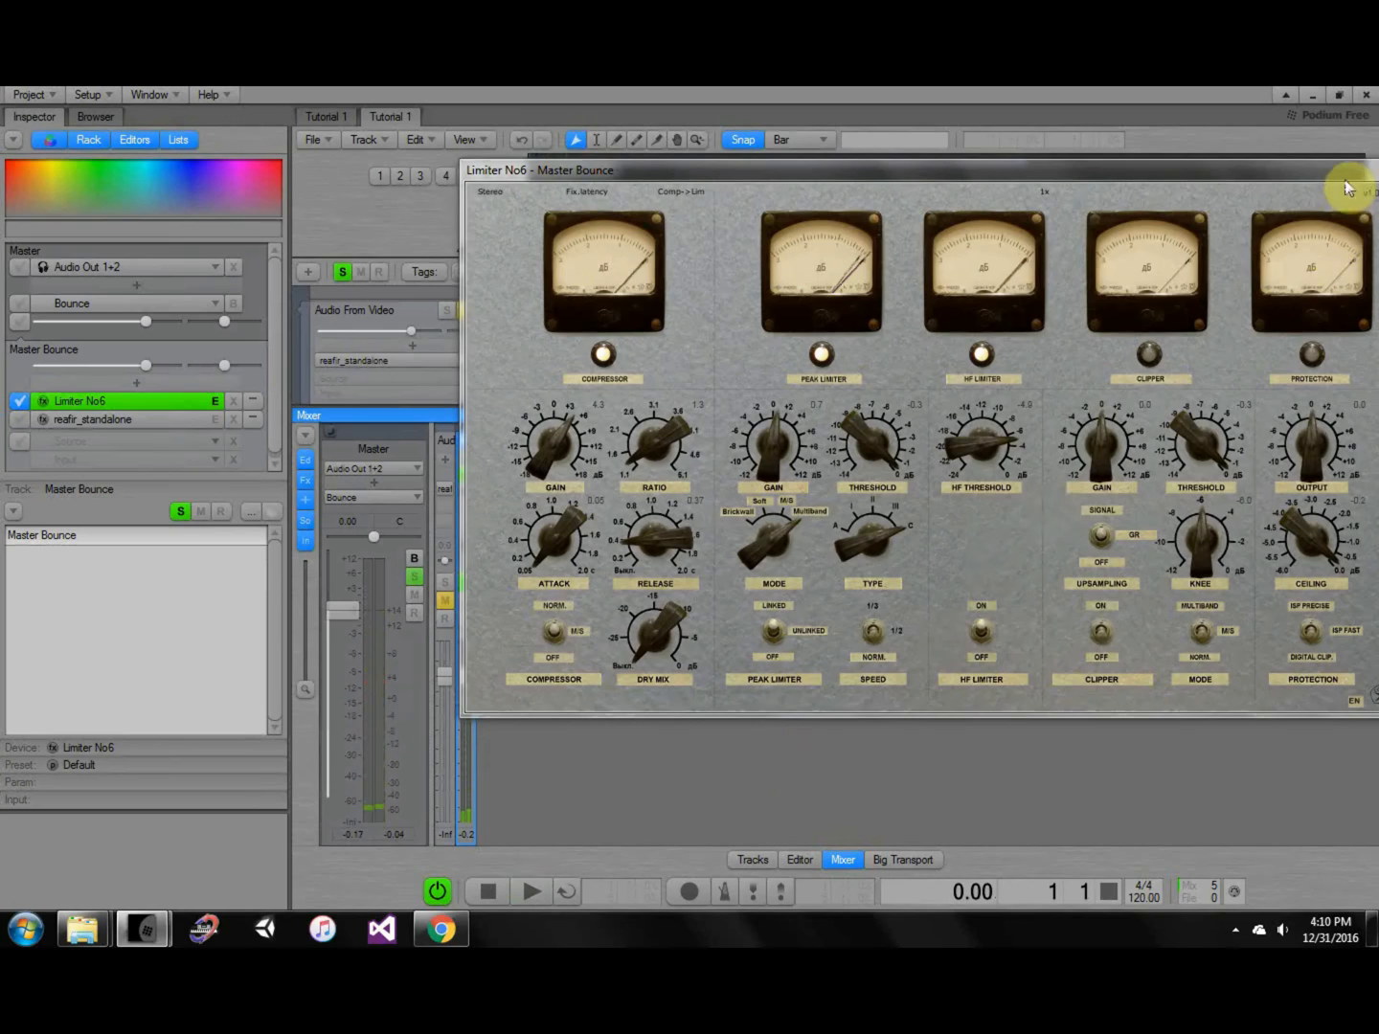
Close the Limiter No6 window and return to the Tracks page.
{"action": "left_click_drag", "start_coordinate": [1347, 176], "coordinate": [1271, 181]}
{"action": "left_click", "coordinate": [1313, 177]}
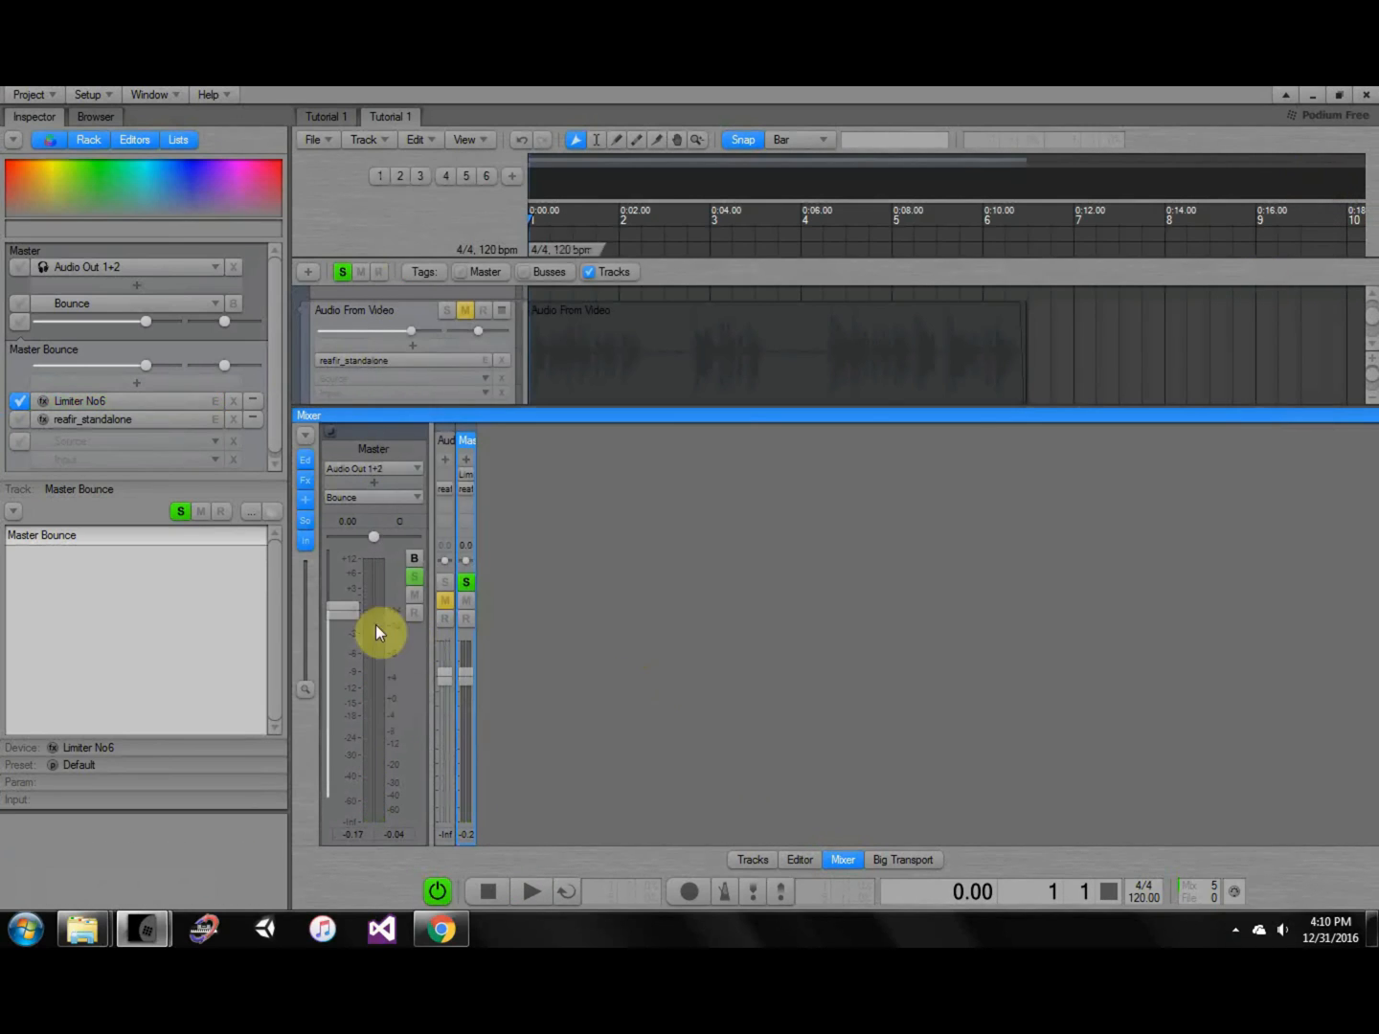
{"action": "left_click", "coordinate": [750, 859]}
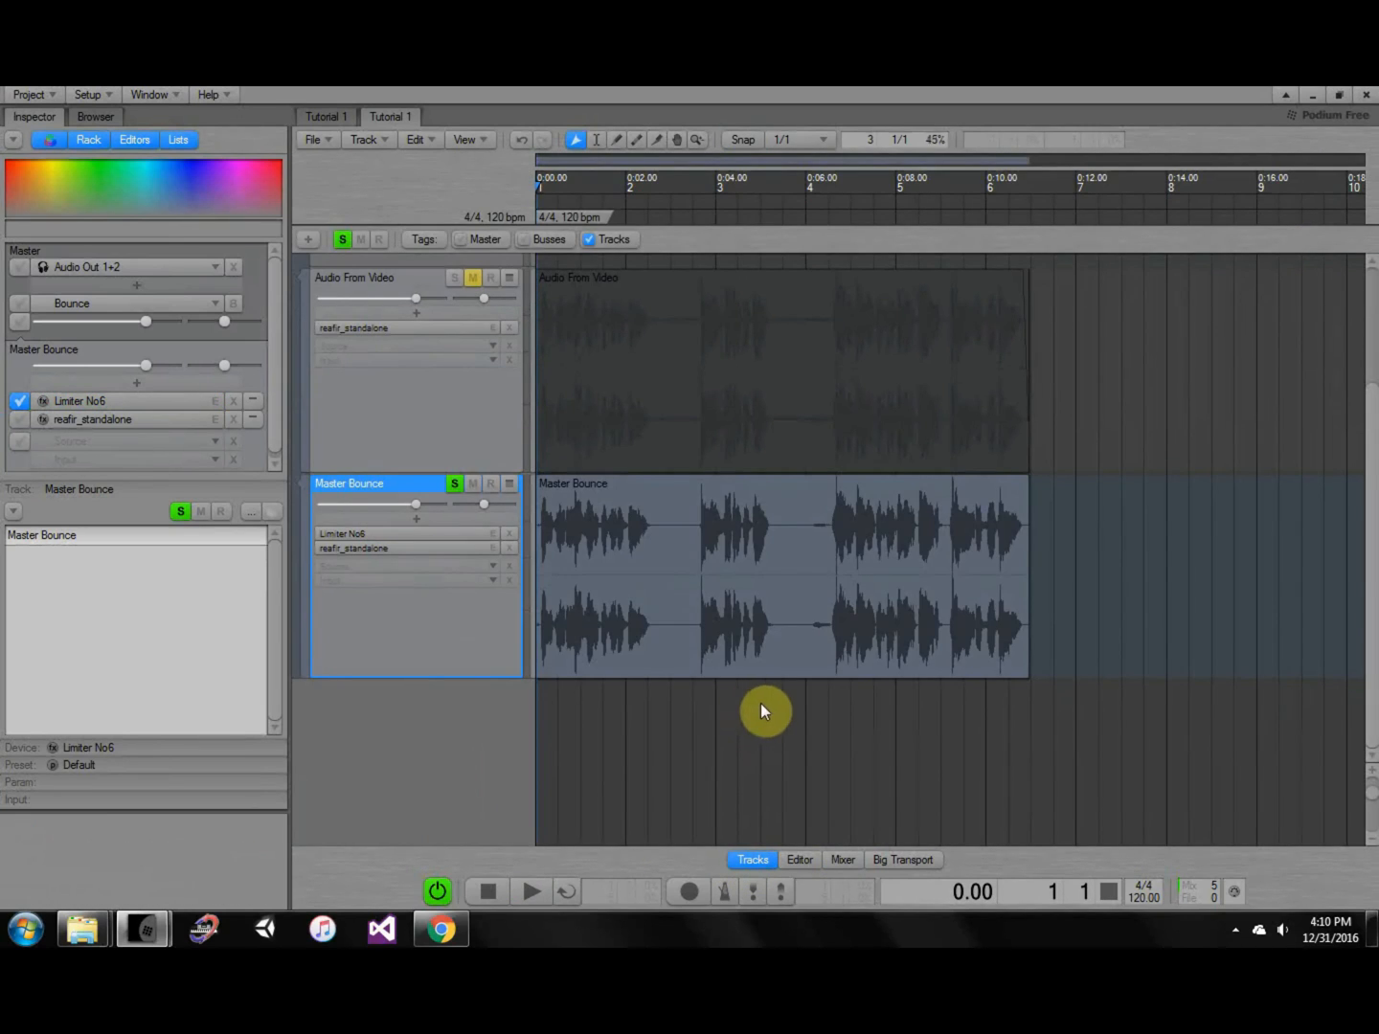
{"action": "scroll", "coordinate": [850, 597], "scroll_direction": "up", "scroll_amount": 7, "text": "ctrl"}
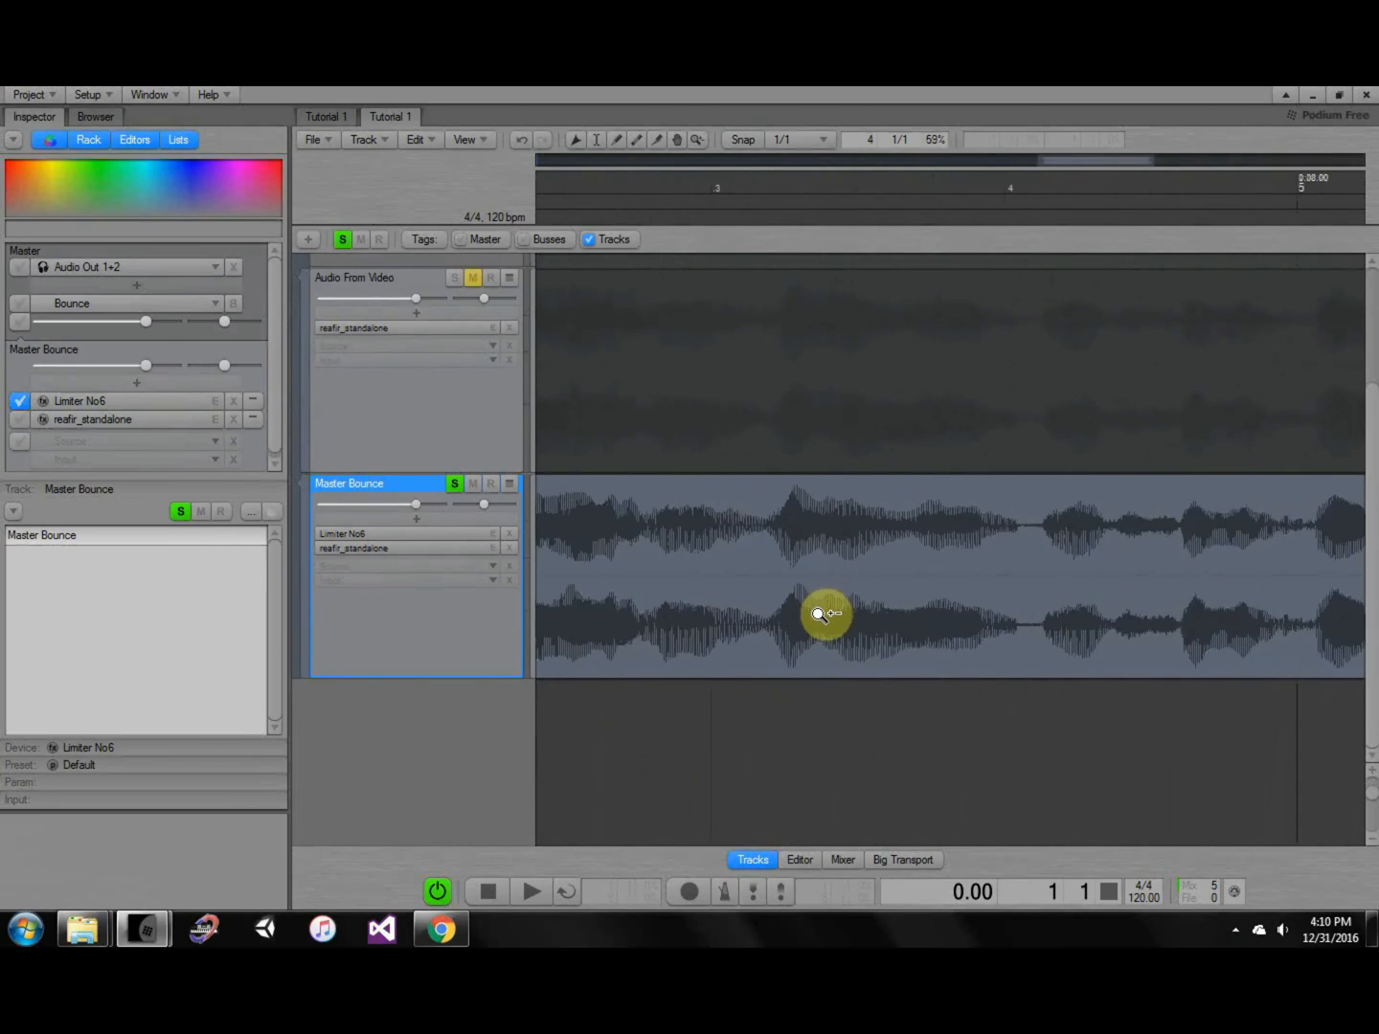
Zoom in on the processed Master Bounce waveform, then switch to the Mixer page.
{"action": "scroll", "coordinate": [1001, 608], "scroll_direction": "up", "scroll_amount": 3, "text": "ctrl"}
{"action": "scroll", "coordinate": [923, 603], "scroll_direction": "down", "scroll_amount": 1}
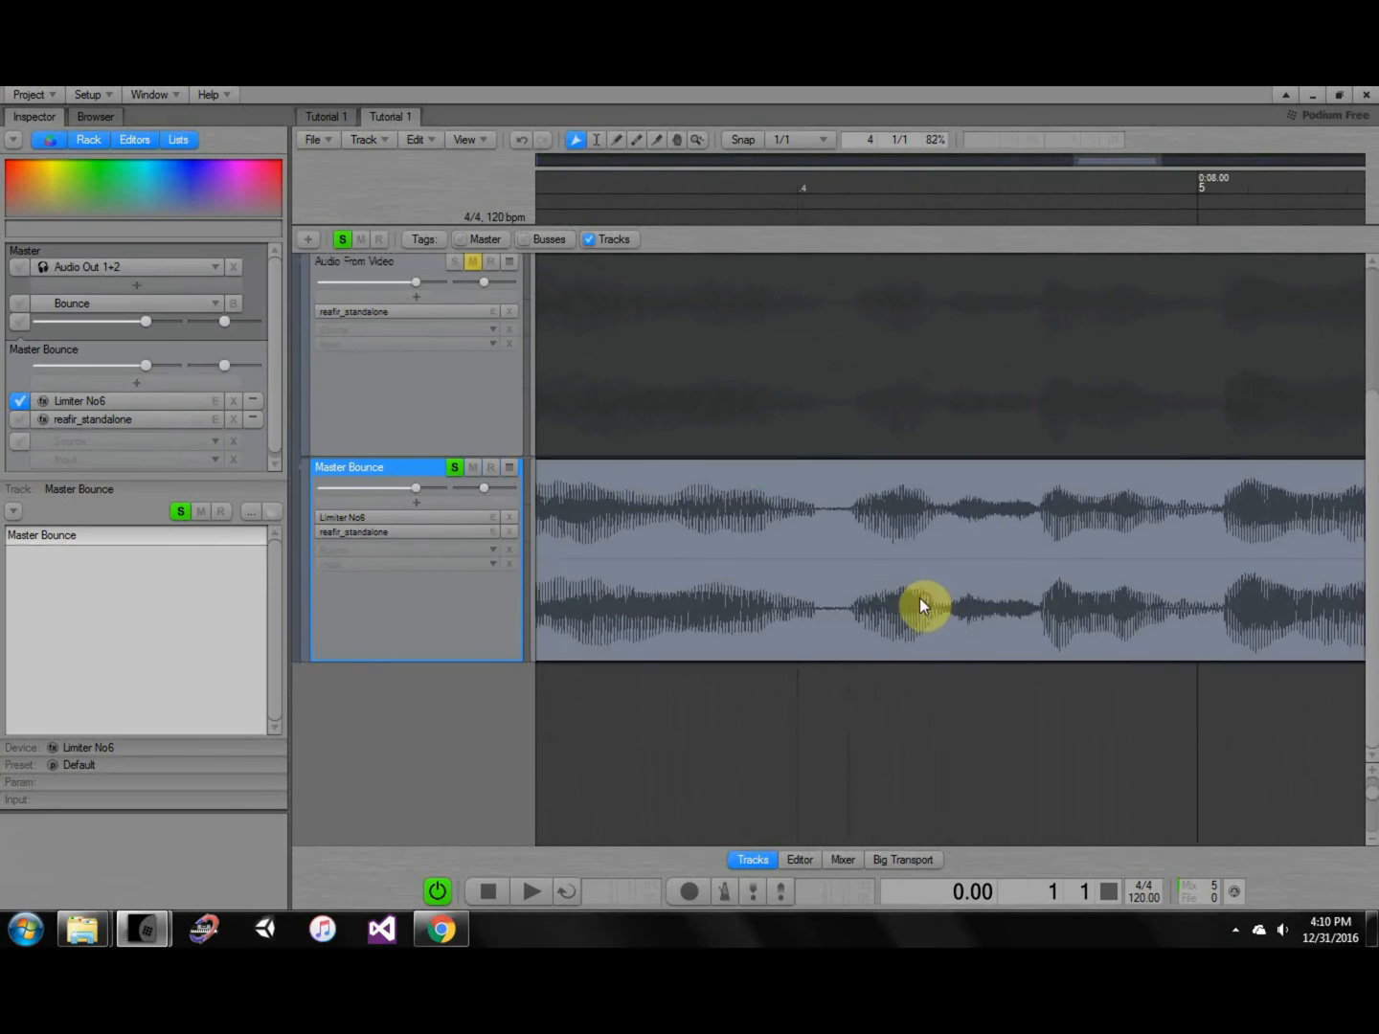
{"action": "scroll", "coordinate": [1081, 617], "scroll_direction": "up", "scroll_amount": 1, "text": "ctrl"}
{"action": "scroll", "coordinate": [1133, 614], "scroll_direction": "up", "scroll_amount": 1, "text": "ctrl"}
{"action": "left_click", "coordinate": [840, 859]}
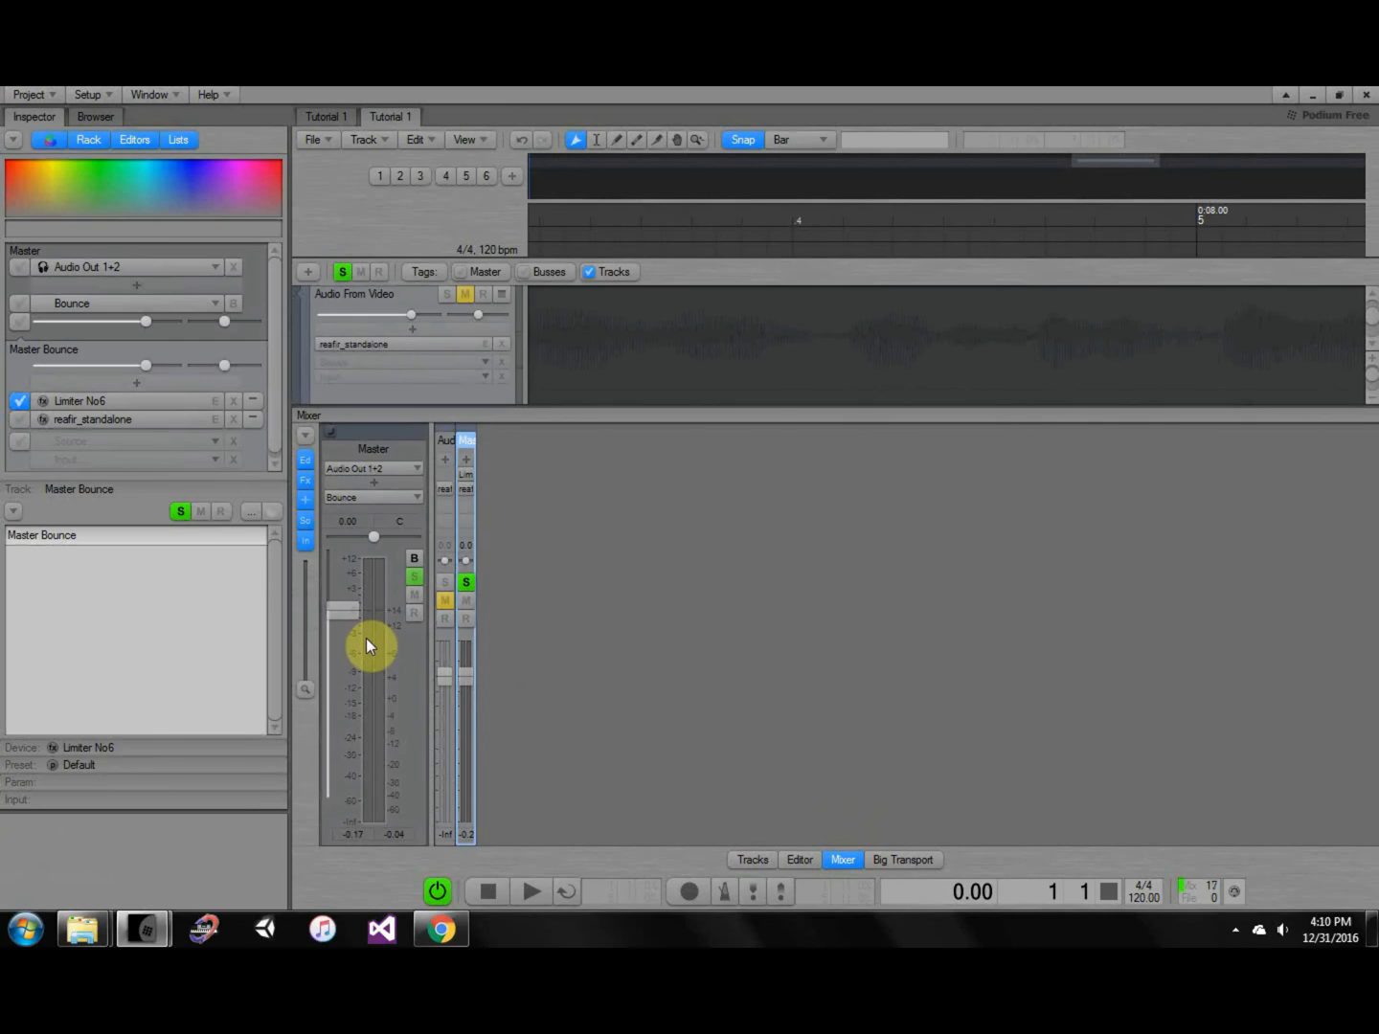
Play the mix briefly from the mixer, then return to the Tracks page.
{"action": "left_click", "coordinate": [609, 613]}
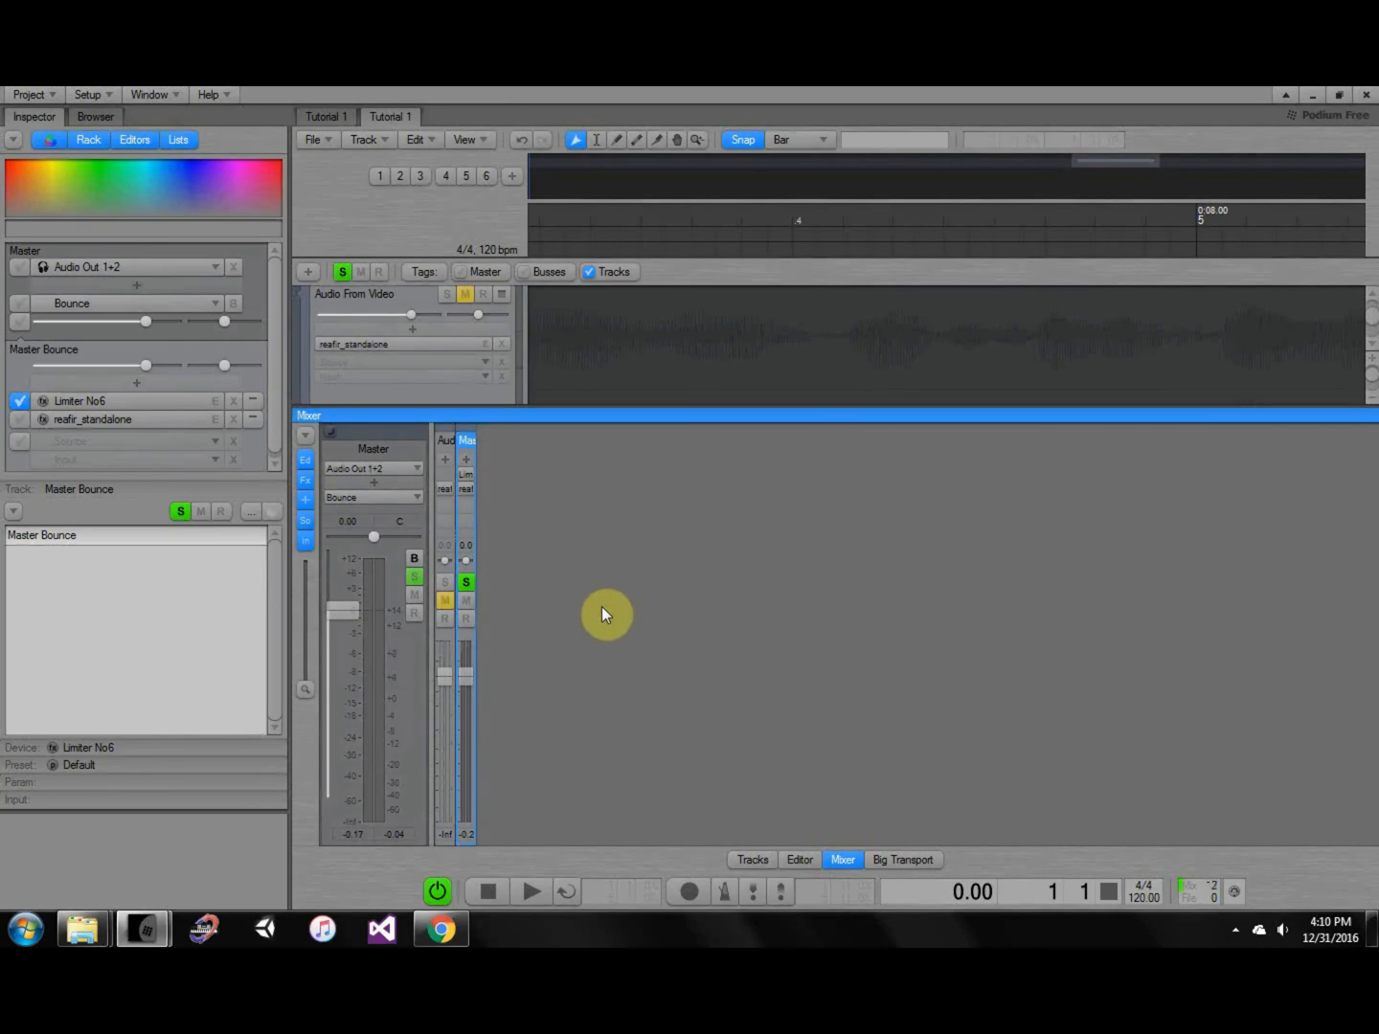
{"action": "key", "text": "space"}
{"action": "key", "text": "space"}
{"action": "left_click", "coordinate": [752, 858]}
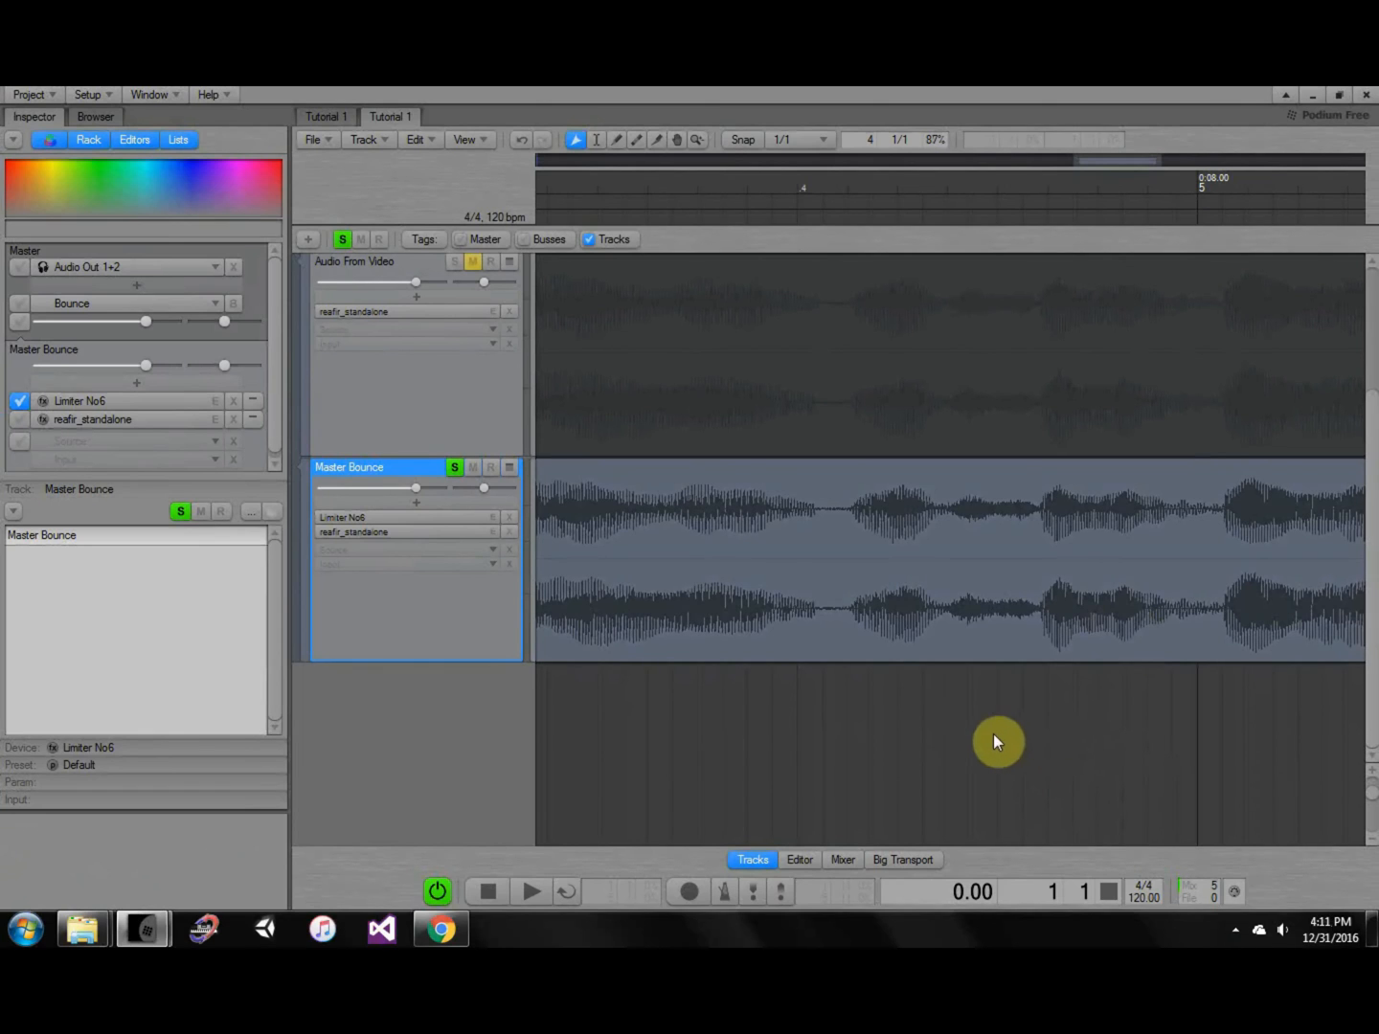
Zoom out the timeline, bounce the mix onto the Master track, and play it back.
{"action": "key", "text": "ctrl"}
{"action": "left_click", "coordinate": [996, 735], "text": "ctrl"}
{"action": "left_click", "coordinate": [996, 734], "text": "ctrl"}
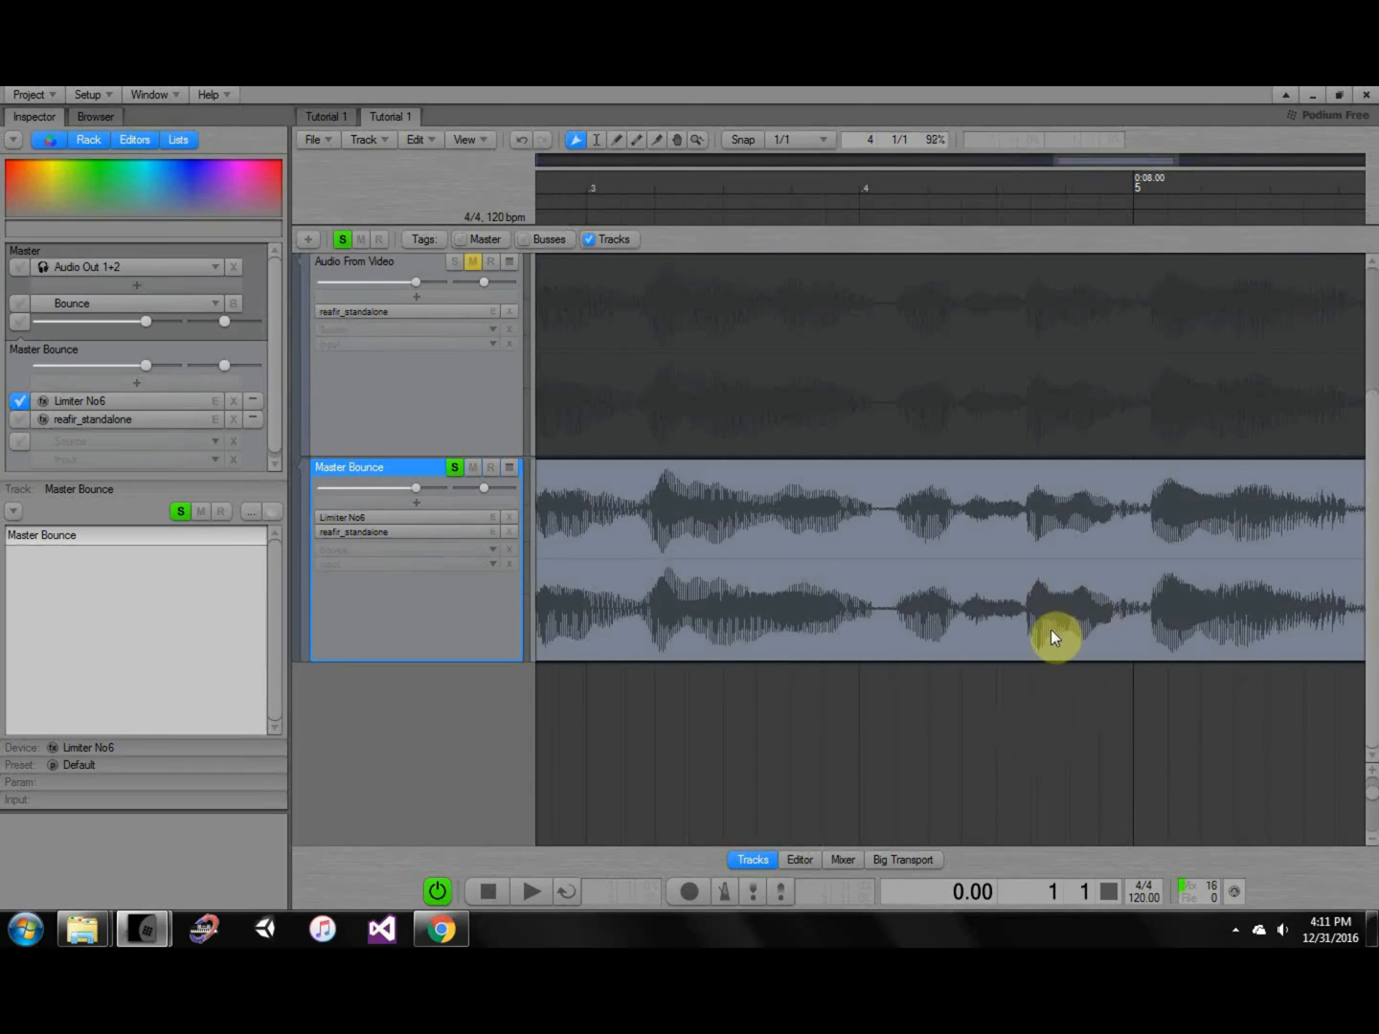
{"action": "left_click", "coordinate": [1069, 734], "text": "ctrl"}
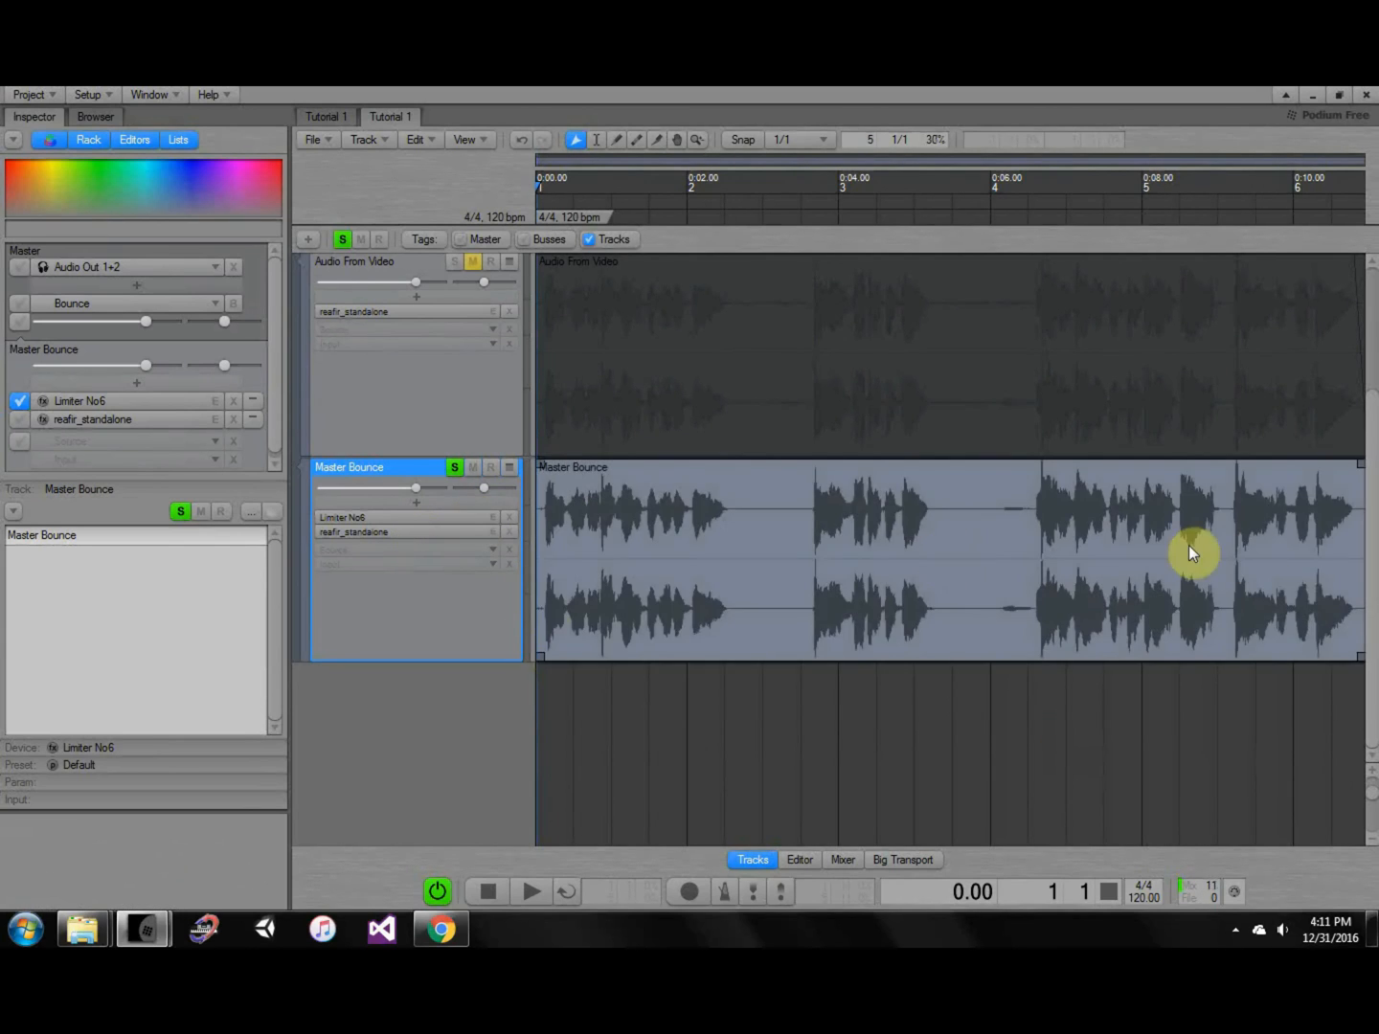
{"action": "left_click_drag", "start_coordinate": [1375, 655], "coordinate": [1376, 459]}
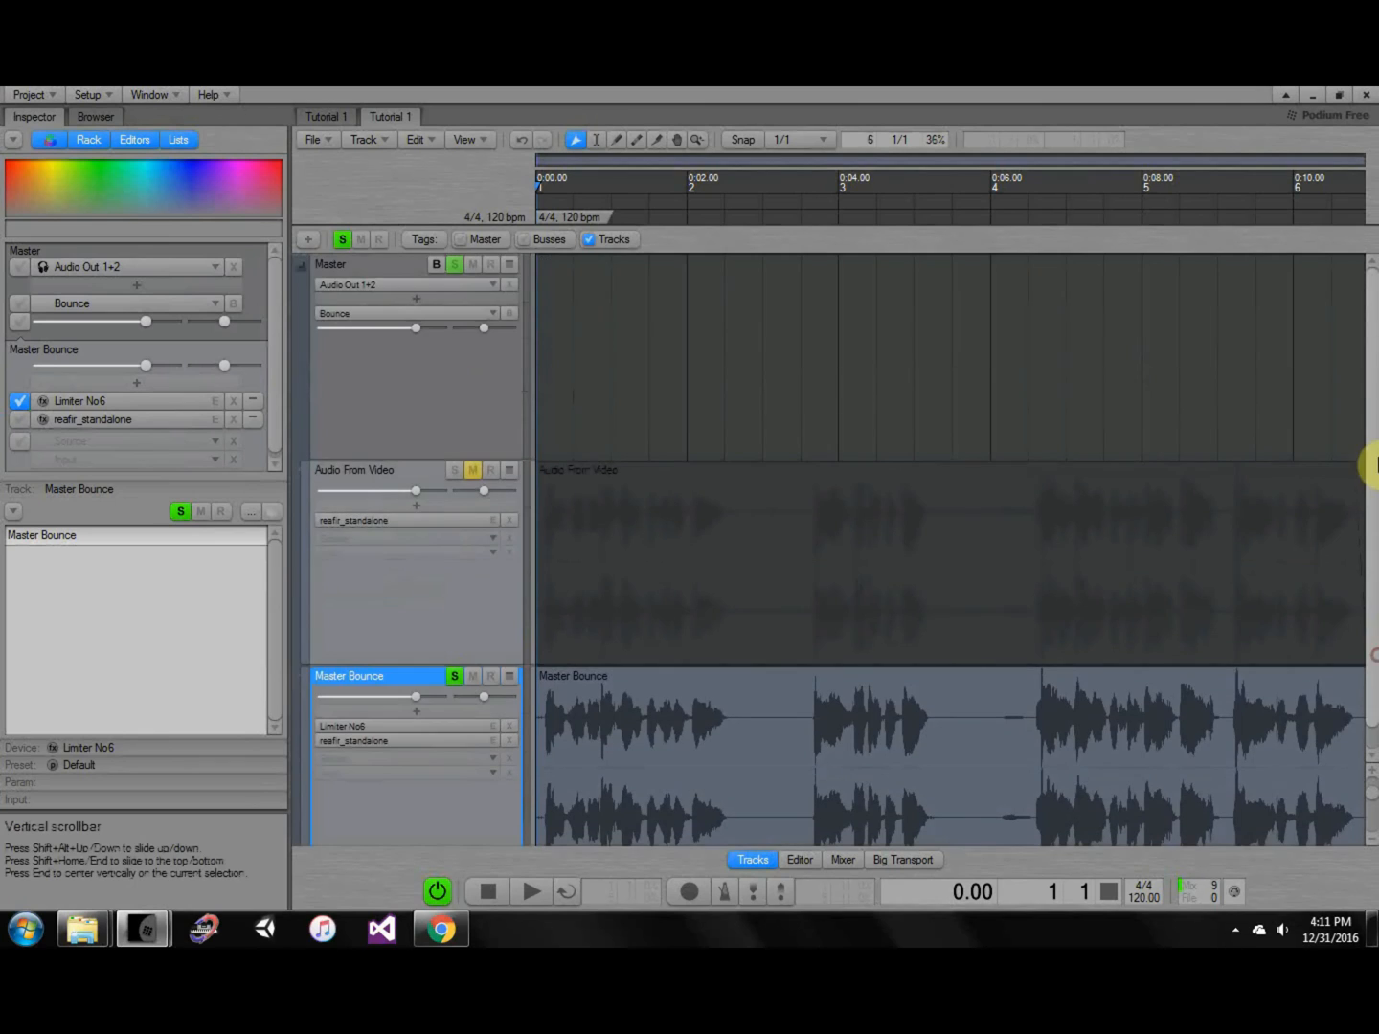
{"action": "left_click", "coordinate": [438, 264]}
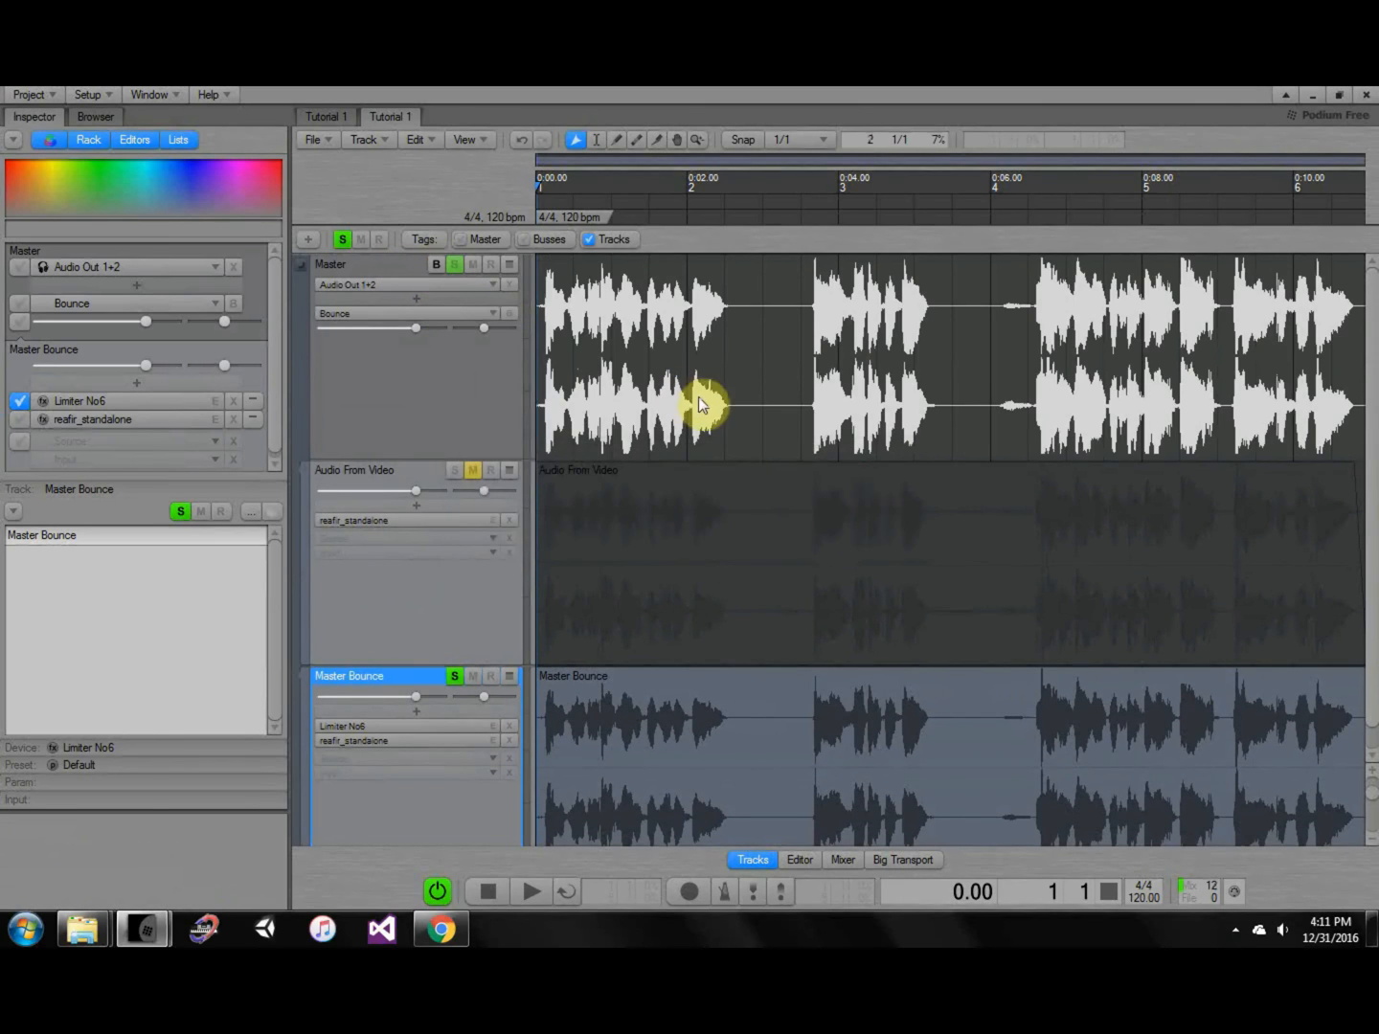
{"action": "key", "text": "space"}
{"action": "key", "text": "super"}
{"action": "key", "text": "super"}
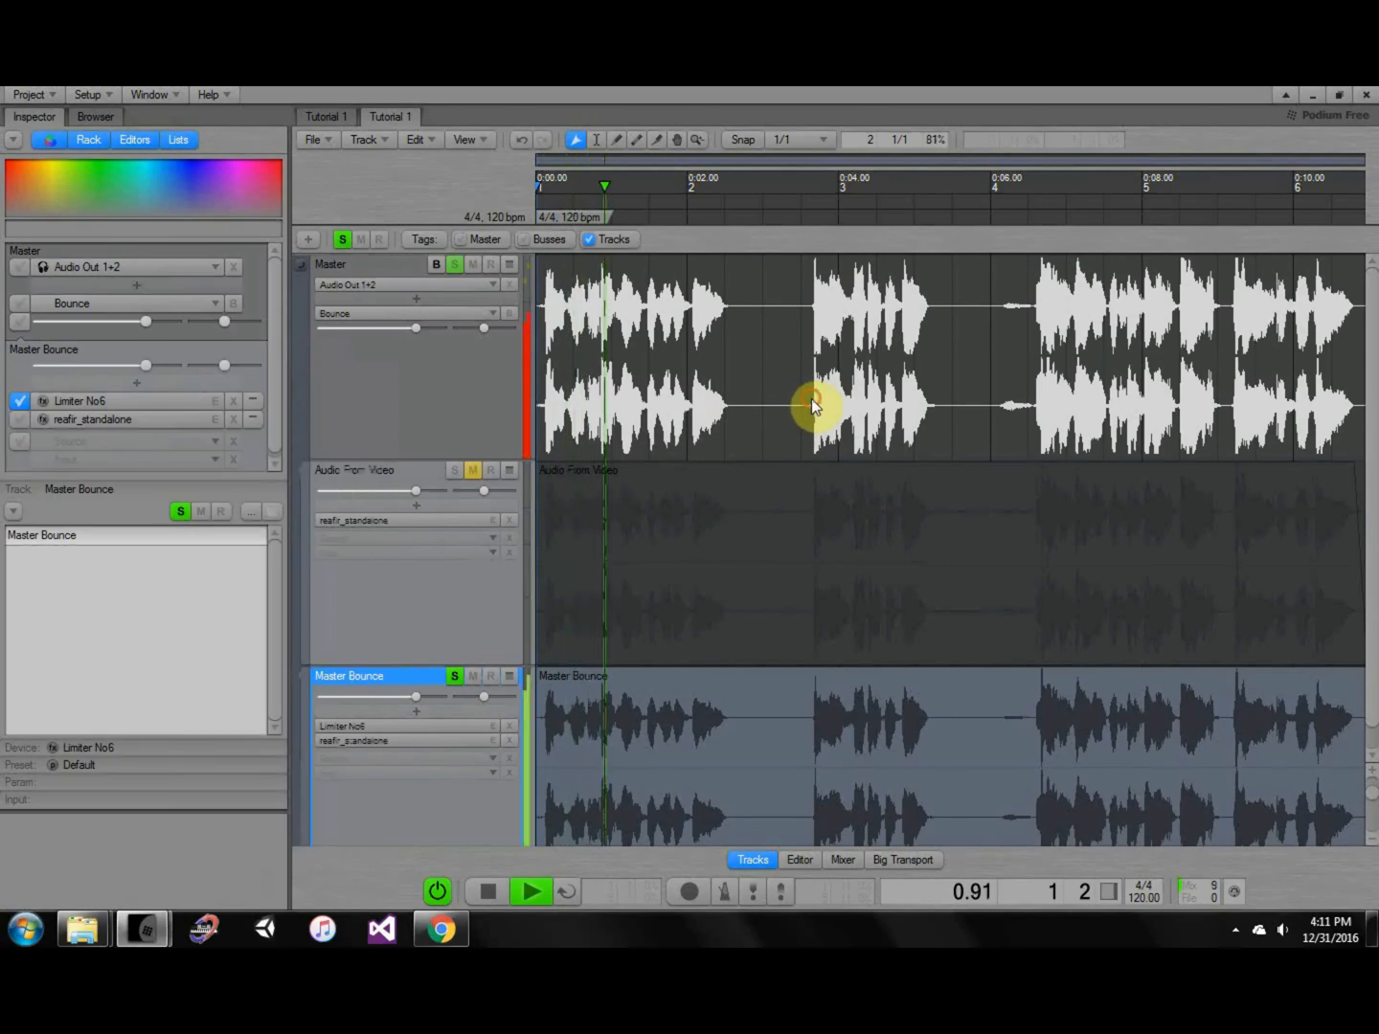
{"action": "key", "text": "space"}
{"action": "left_click_drag", "start_coordinate": [811, 398], "coordinate": [838, 378]}
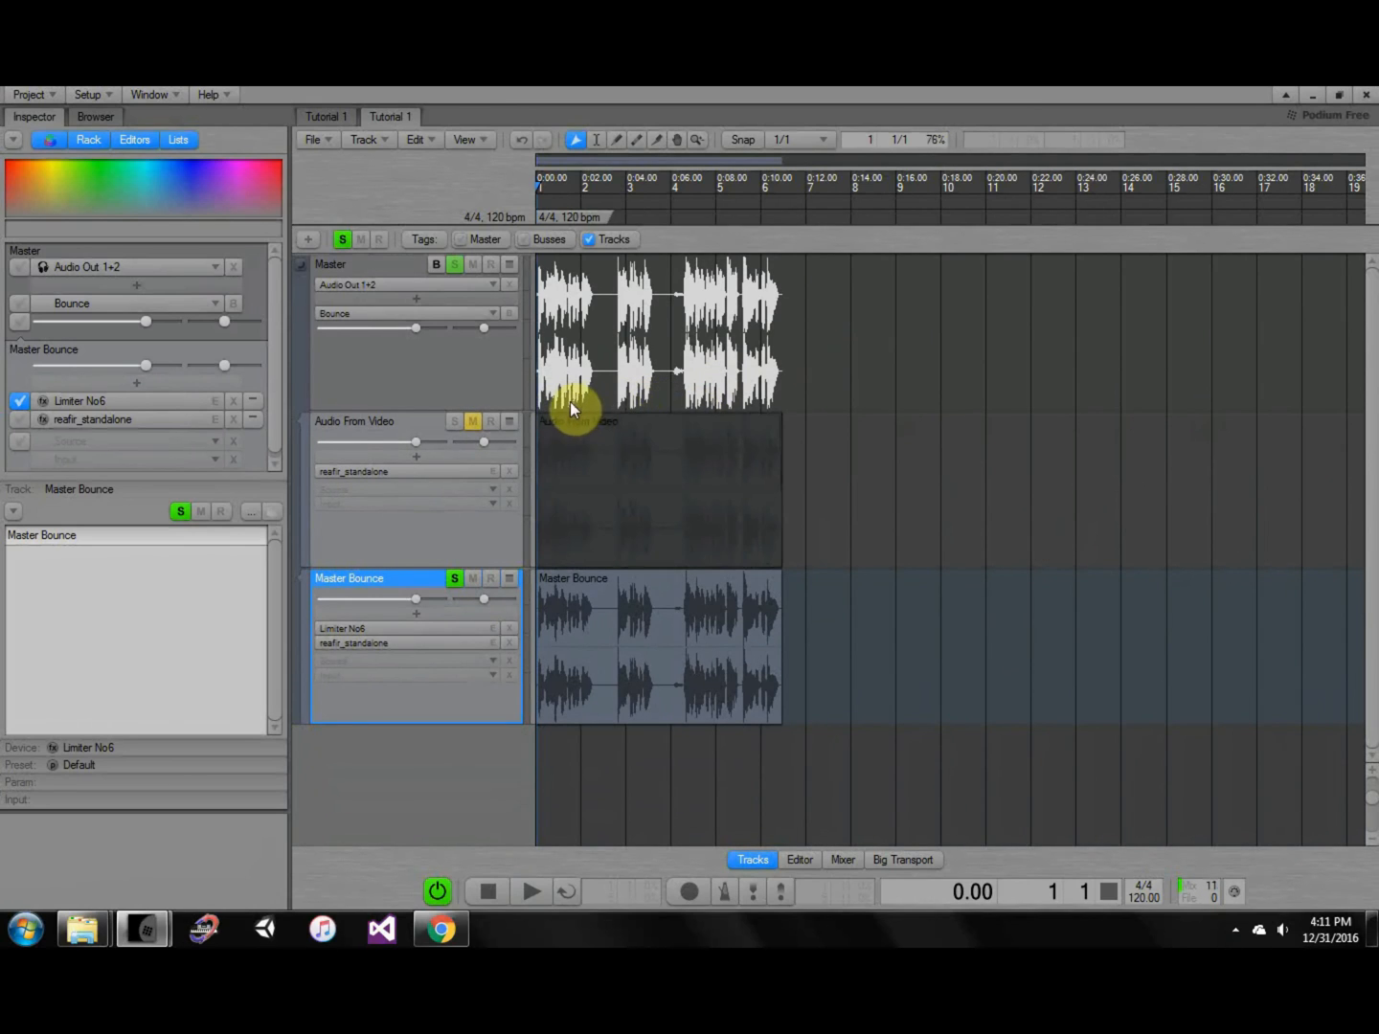
In ReaFir on Master Bounce, move the slope point to 257 Hz and the low-cut start to about 100 Hz.
{"action": "double_click", "coordinate": [466, 641]}
{"action": "left_click_drag", "start_coordinate": [829, 332], "coordinate": [855, 332]}
{"action": "left_click_drag", "start_coordinate": [778, 542], "coordinate": [802, 541]}
{"action": "left_click", "coordinate": [1288, 189]}
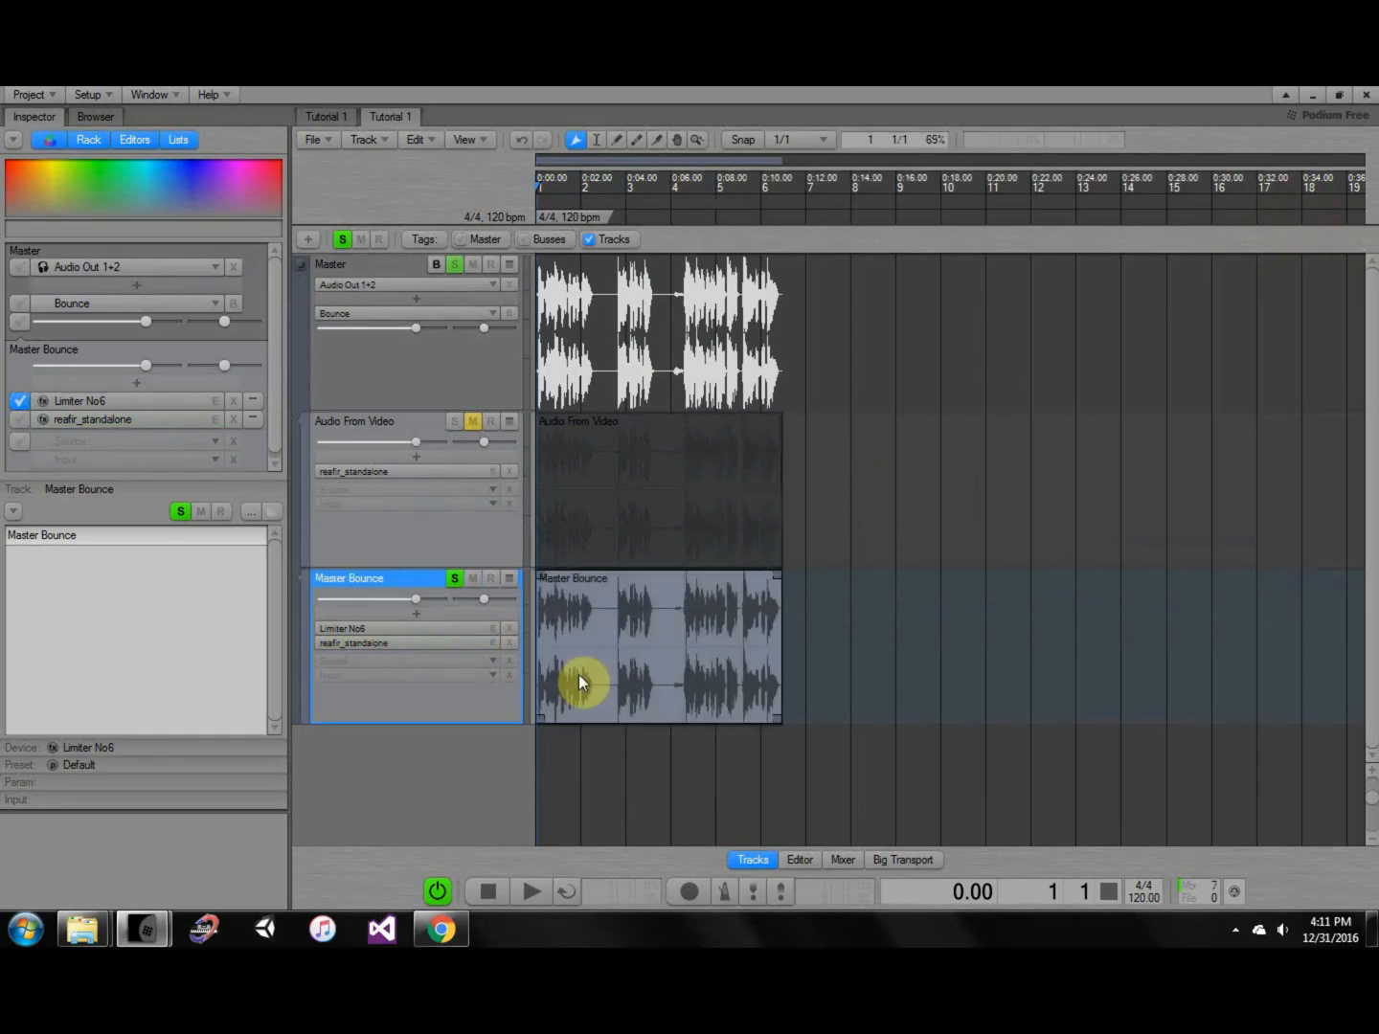
{"action": "left_click", "coordinate": [484, 632]}
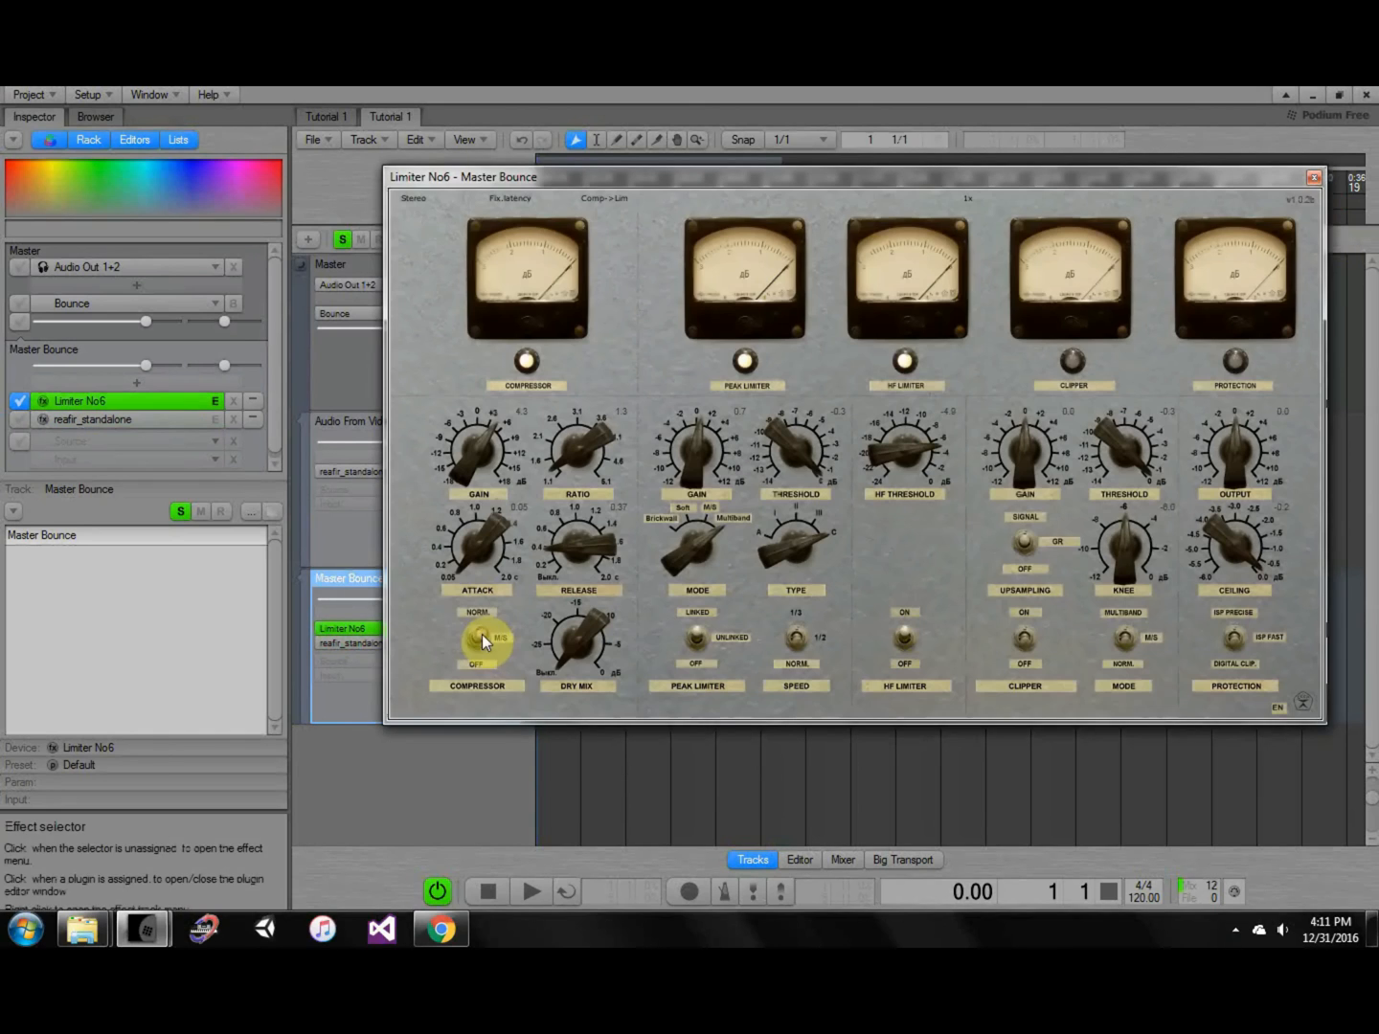
Close Limiter No6, briefly recheck ReaFir and the limiter, then close the Limiter No6 window.
{"action": "left_click", "coordinate": [1314, 176]}
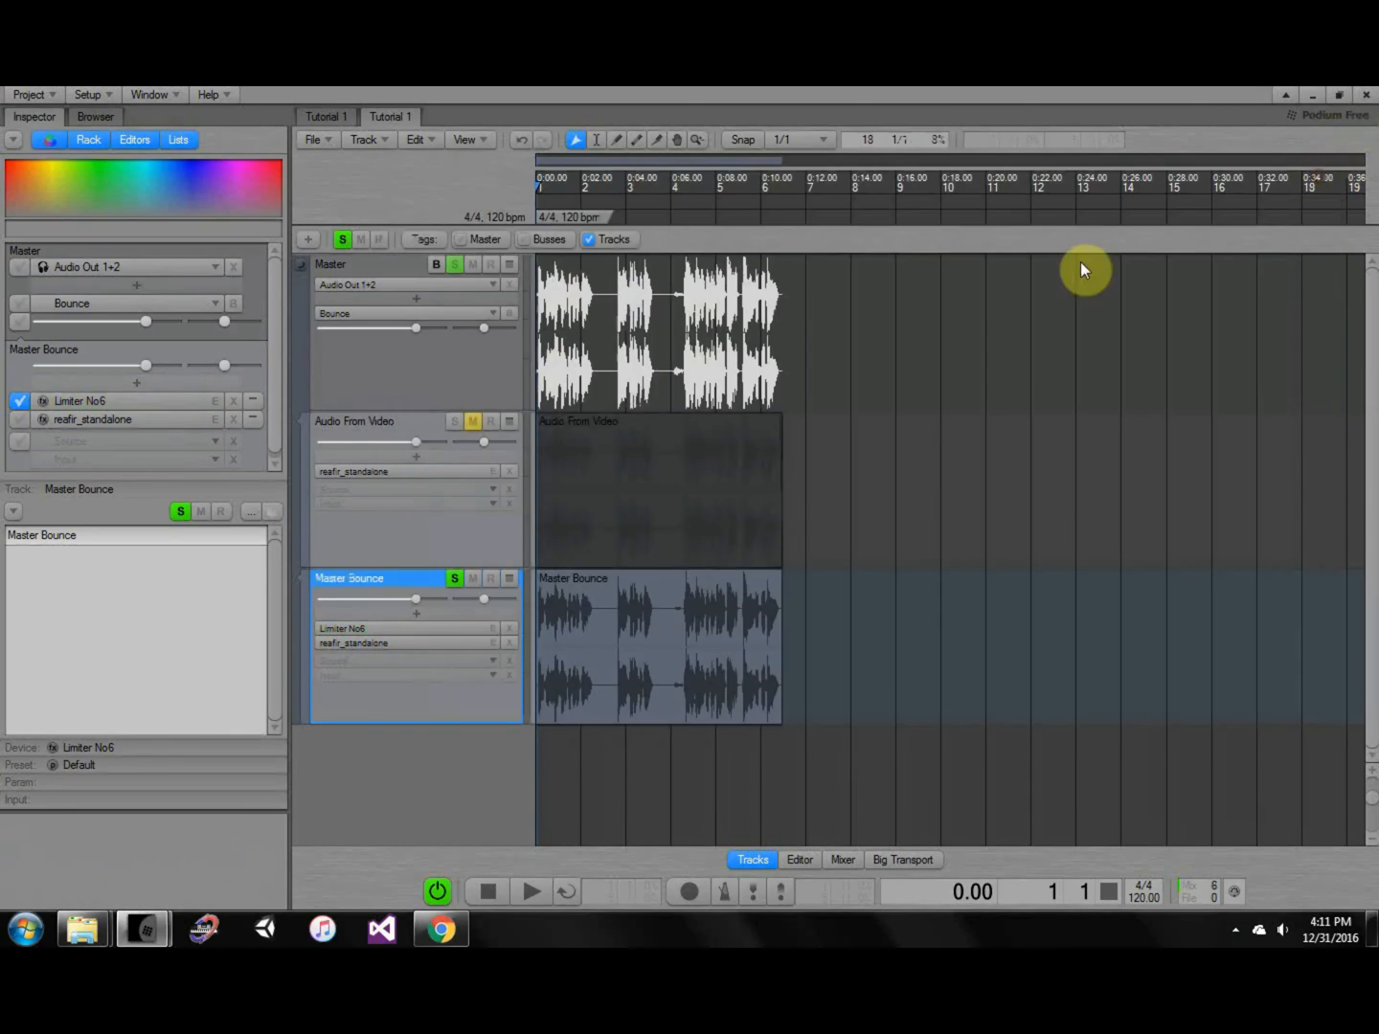
{"action": "left_click", "coordinate": [460, 642]}
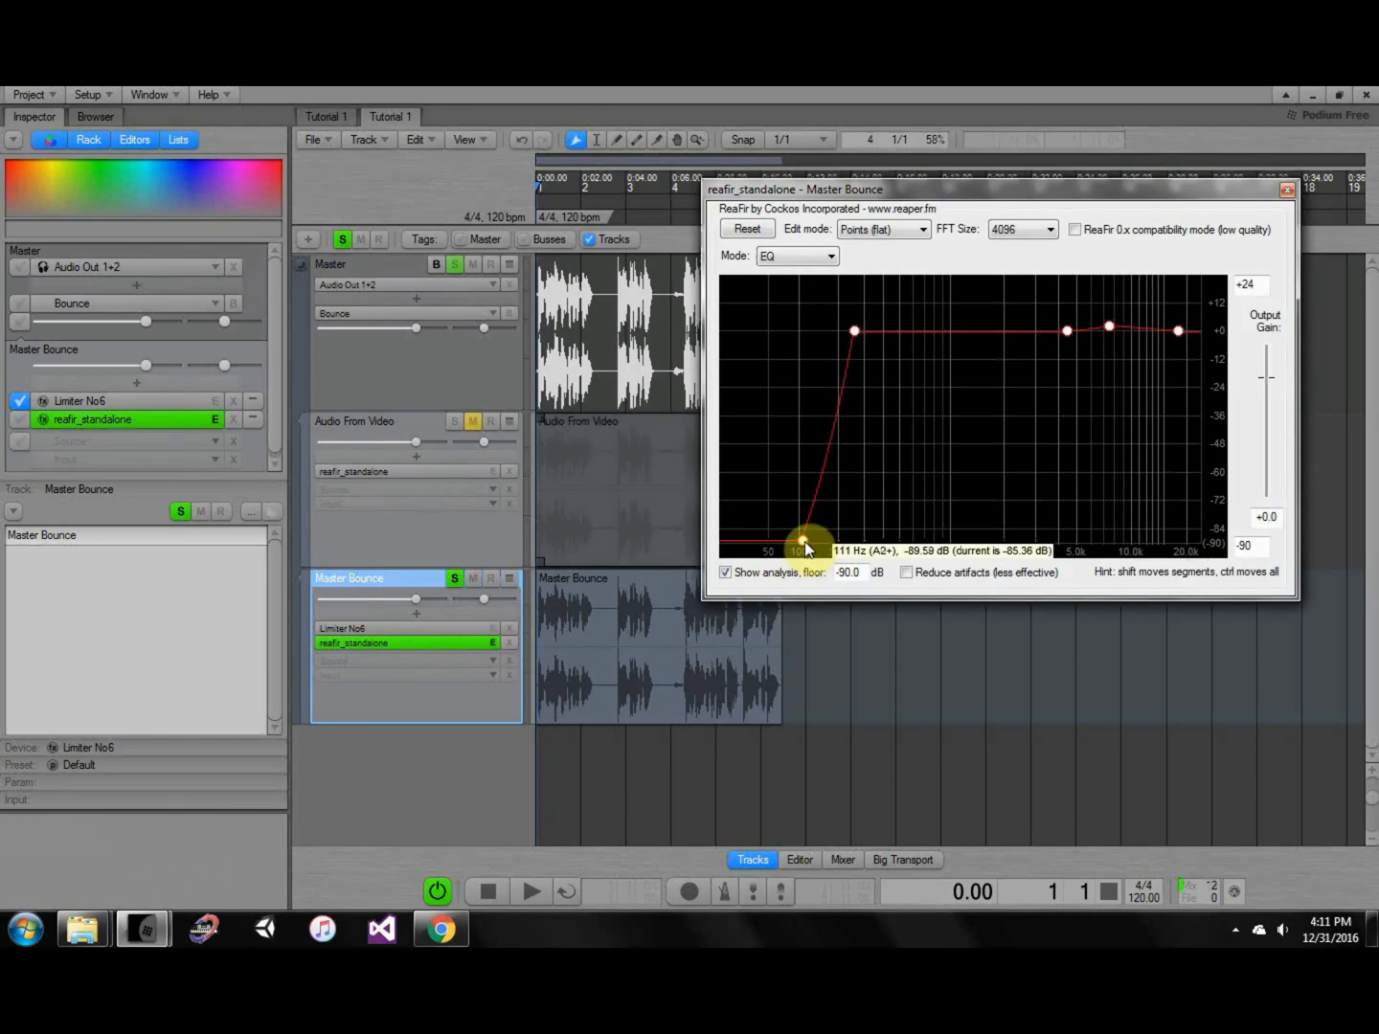
{"action": "left_click", "coordinate": [1288, 190]}
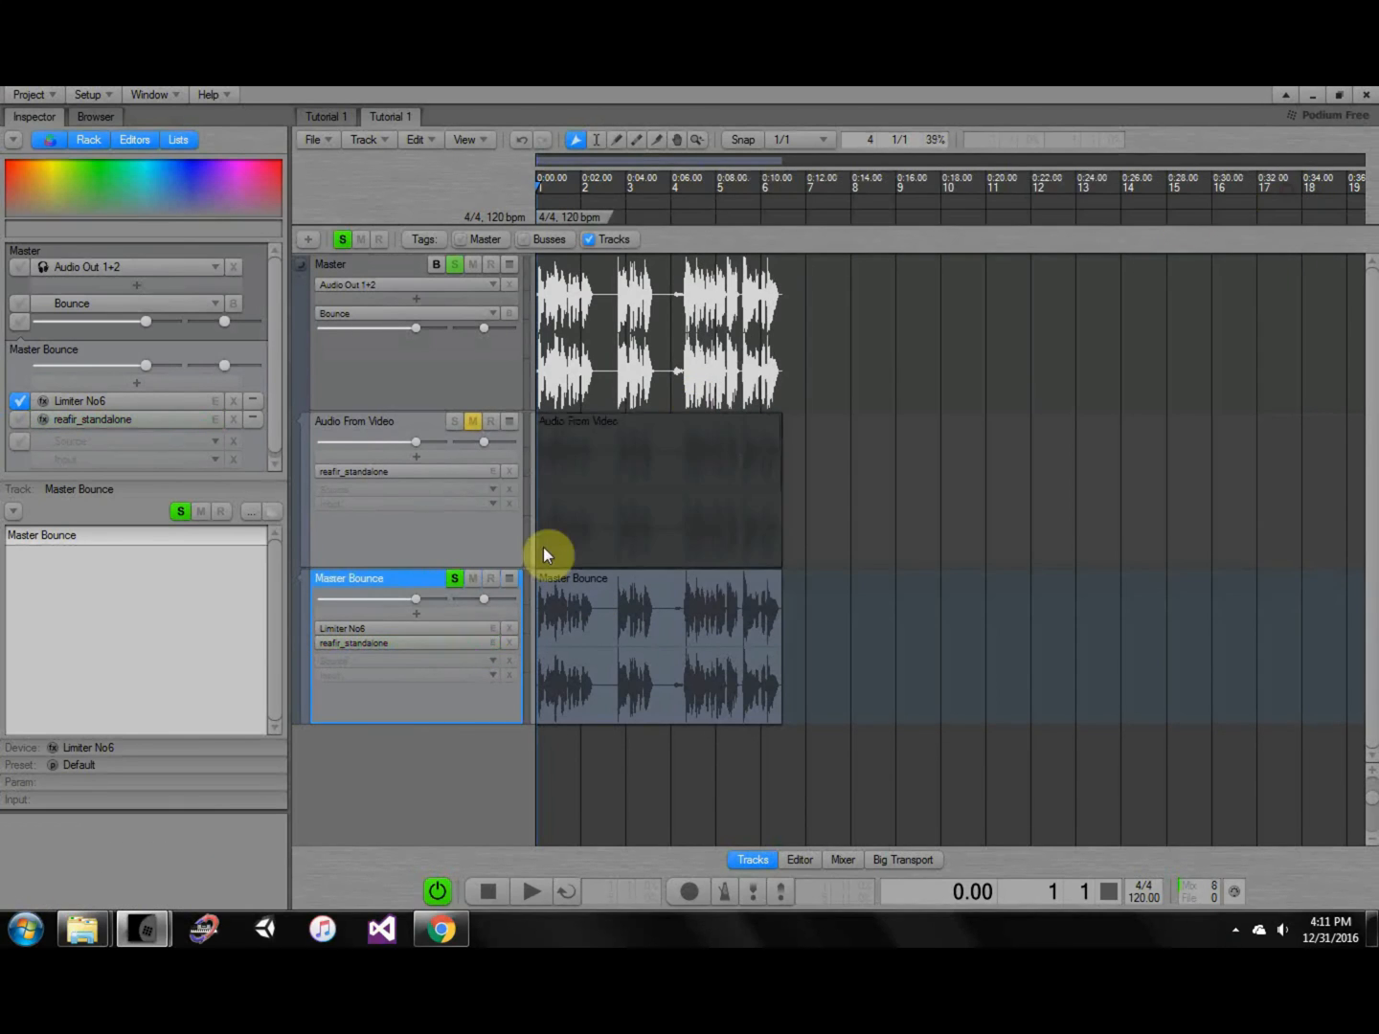
{"action": "left_click", "coordinate": [445, 630]}
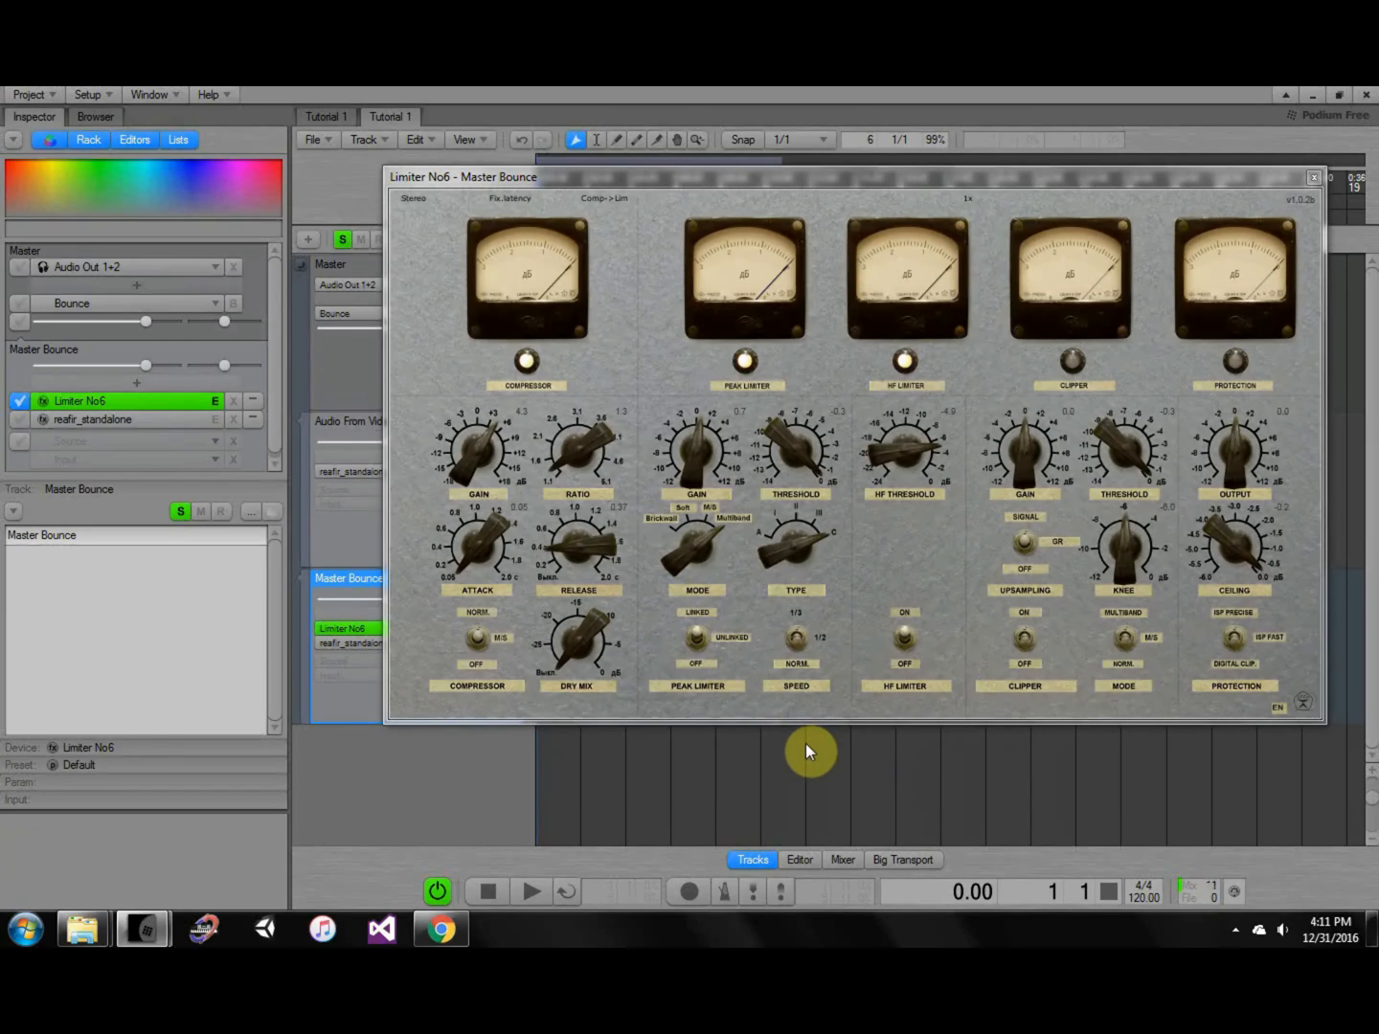
{"action": "left_click", "coordinate": [1315, 176]}
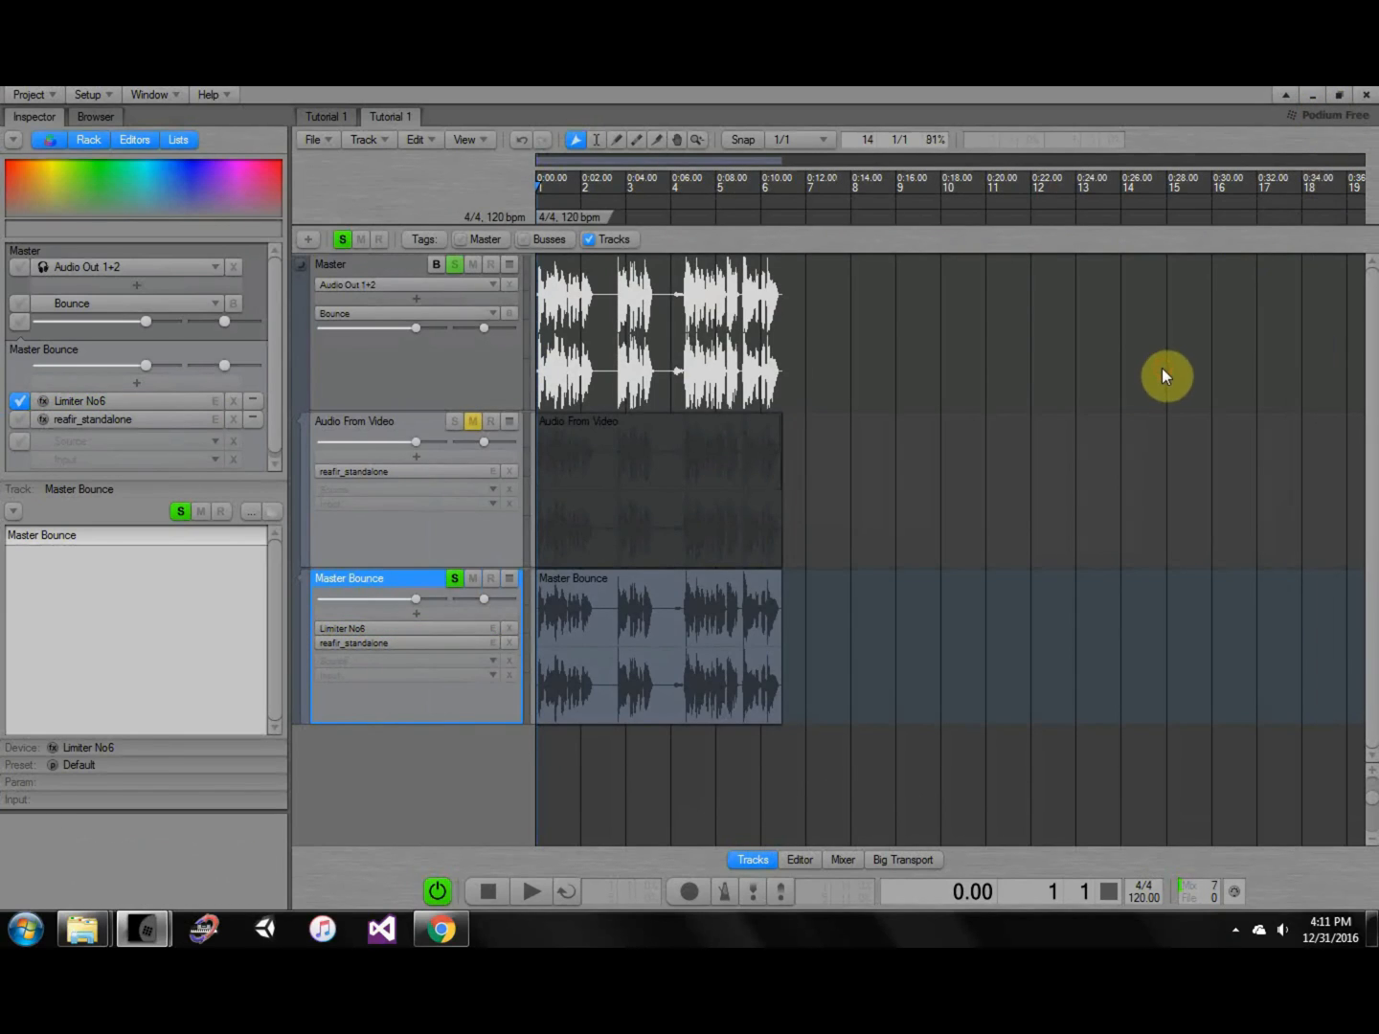
Bounce the processed mix onto the Master track, then zoom, pan and scrub to inspect the waveform.
{"action": "left_click", "coordinate": [435, 264]}
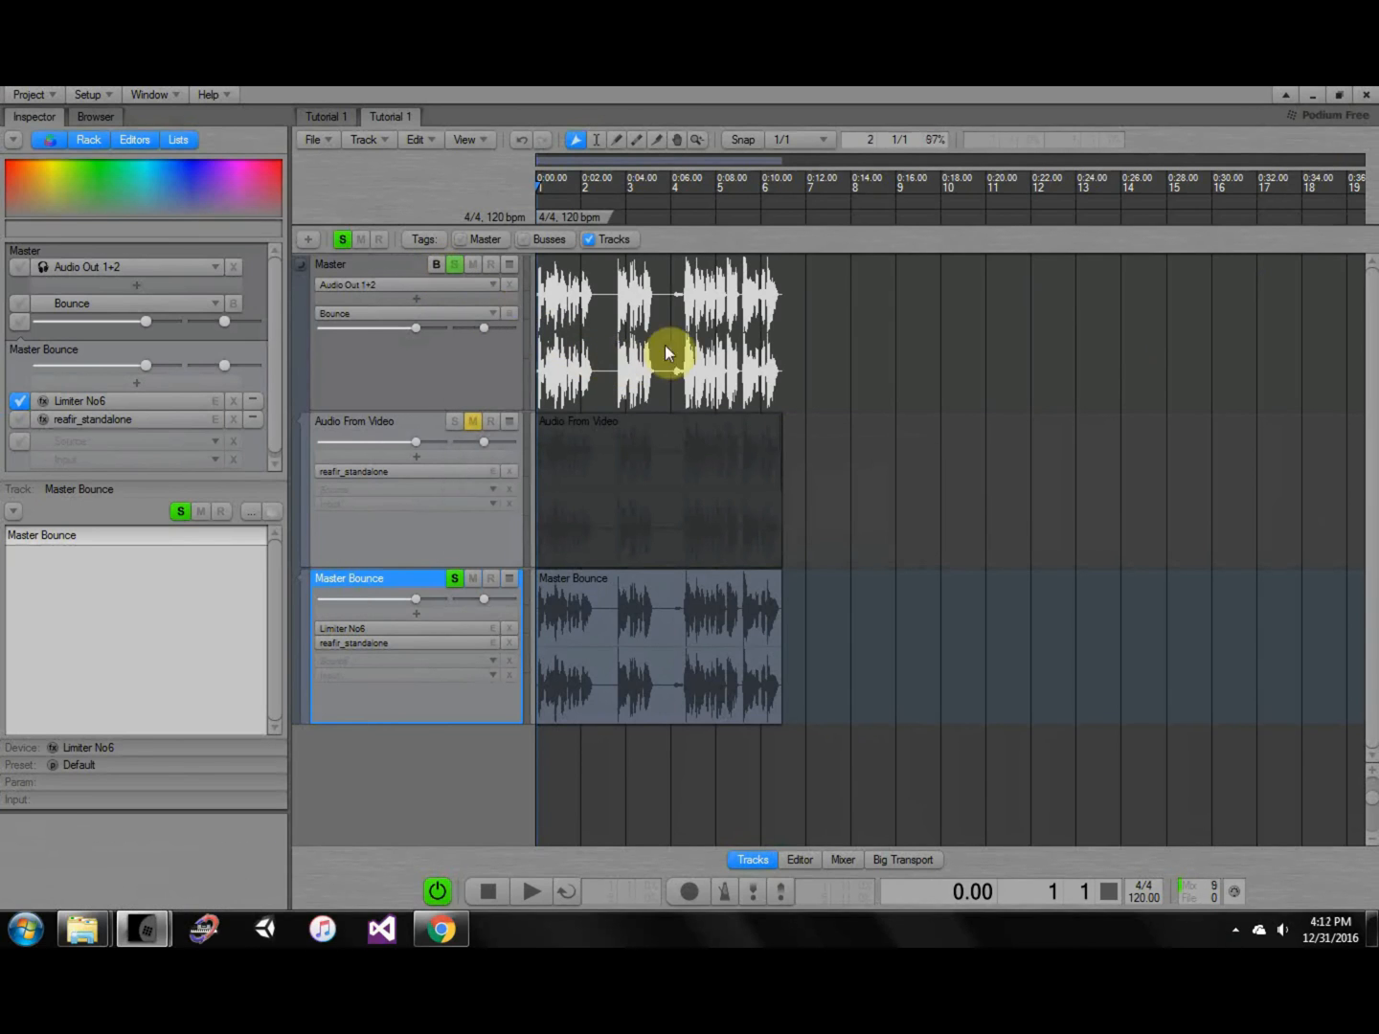
{"action": "middle_click_drag", "start_coordinate": [686, 381], "coordinate": [850, 383]}
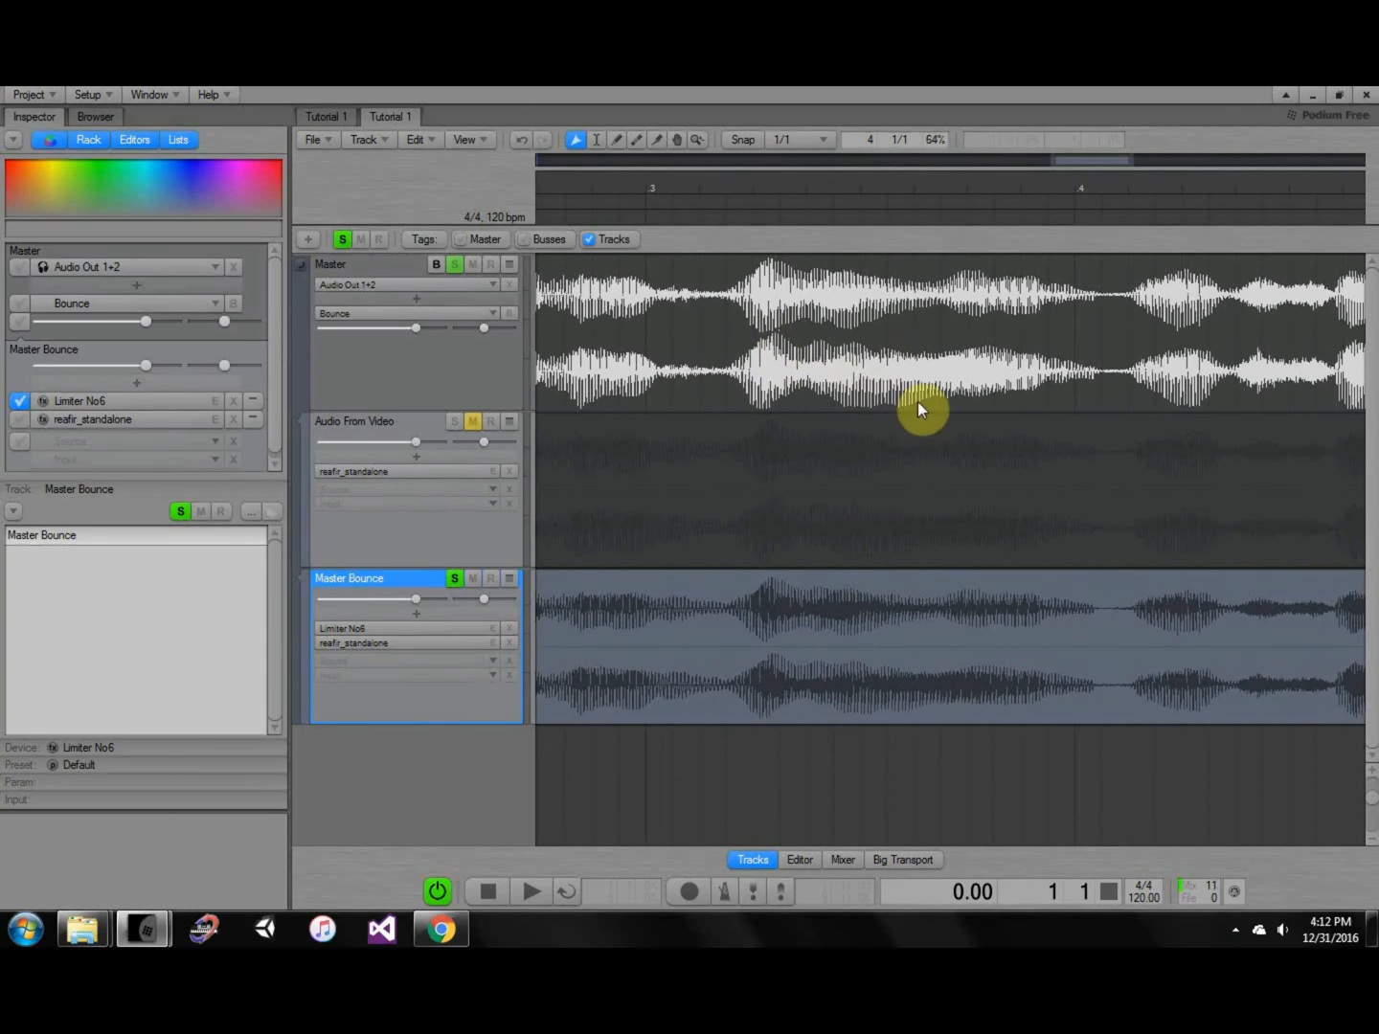
{"action": "middle_click_drag", "start_coordinate": [1139, 375], "coordinate": [873, 392]}
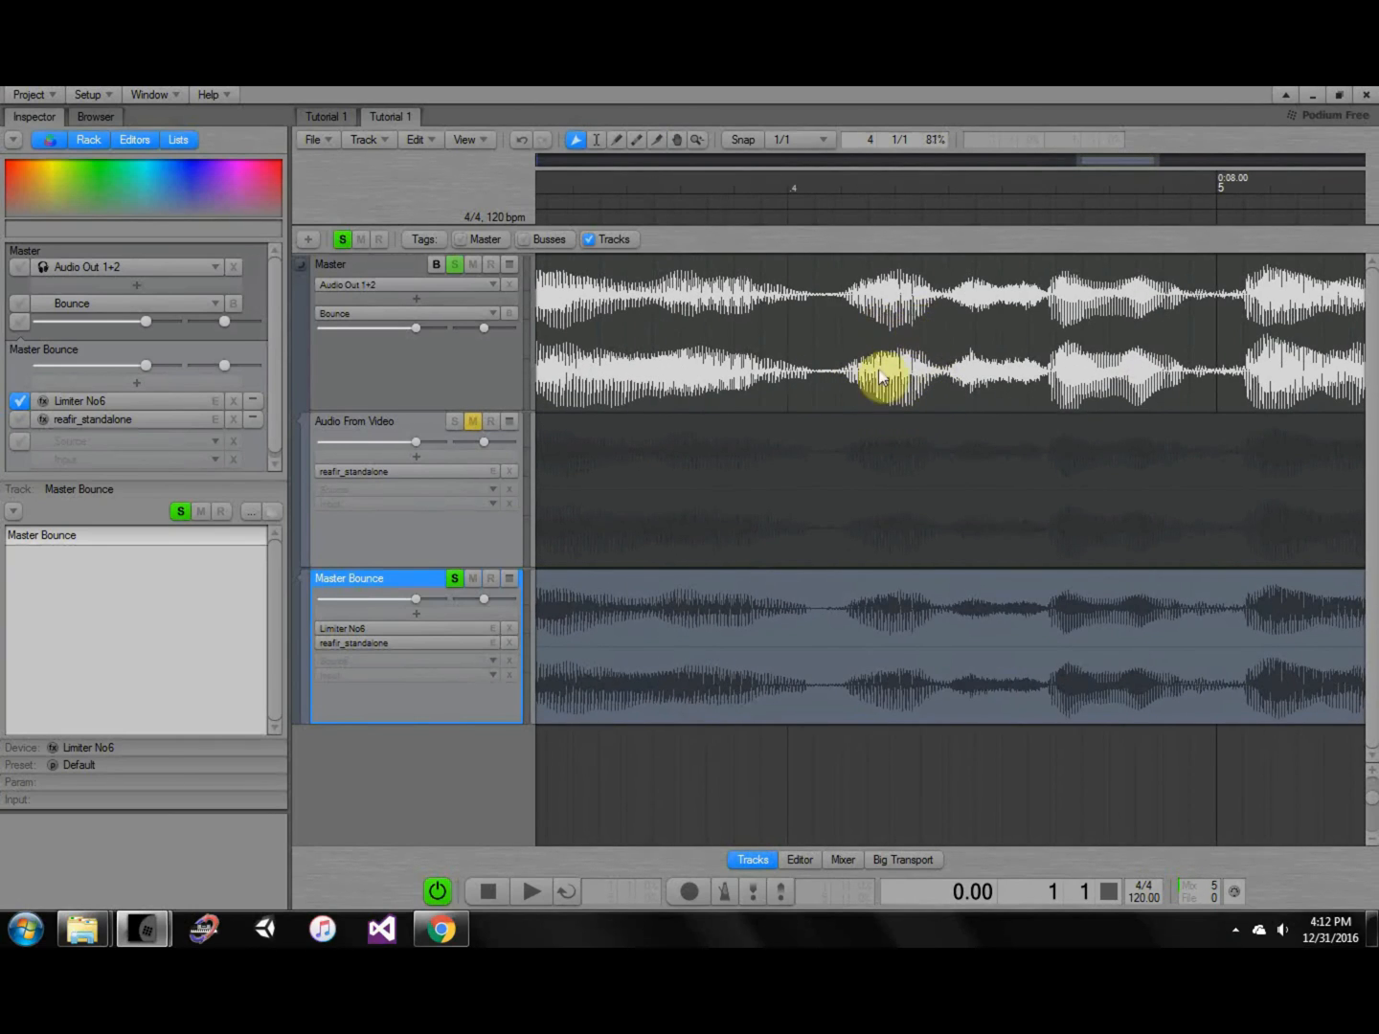
{"action": "key", "text": "ctrl+shift"}
{"action": "left_click_drag", "start_coordinate": [1080, 381], "coordinate": [986, 400]}
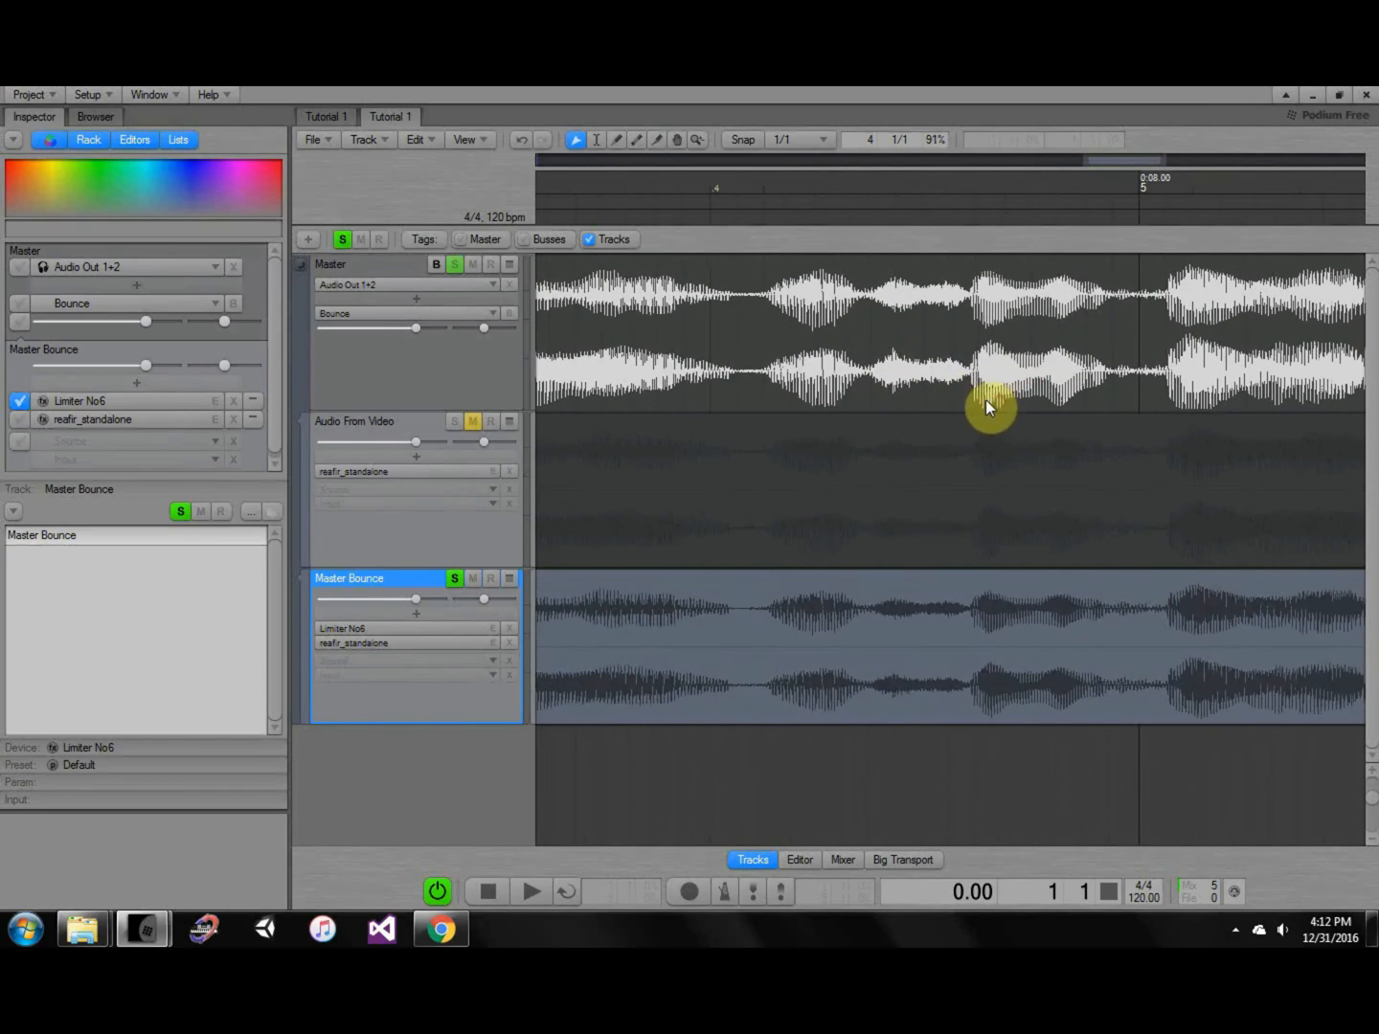
{"action": "middle_click_drag", "start_coordinate": [918, 373], "coordinate": [1130, 414]}
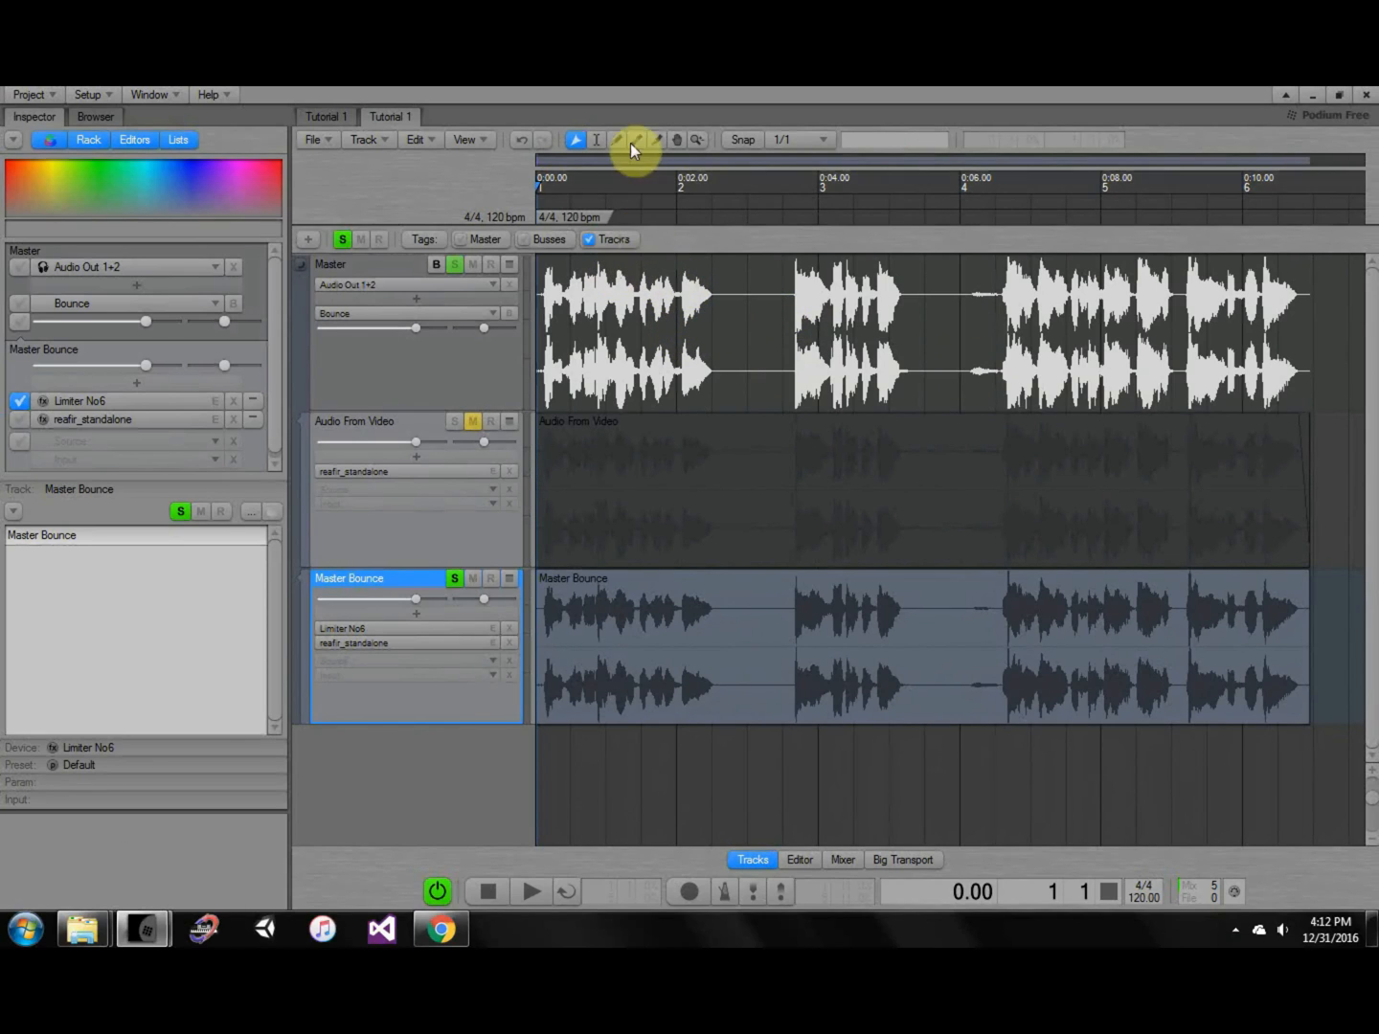
{"action": "left_click_drag", "start_coordinate": [547, 183], "coordinate": [492, 185]}
Solo the original Audio From Video track, then zoom in and enlarge the track heights.
{"action": "left_click", "coordinate": [428, 427]}
{"action": "left_click", "coordinate": [454, 422]}
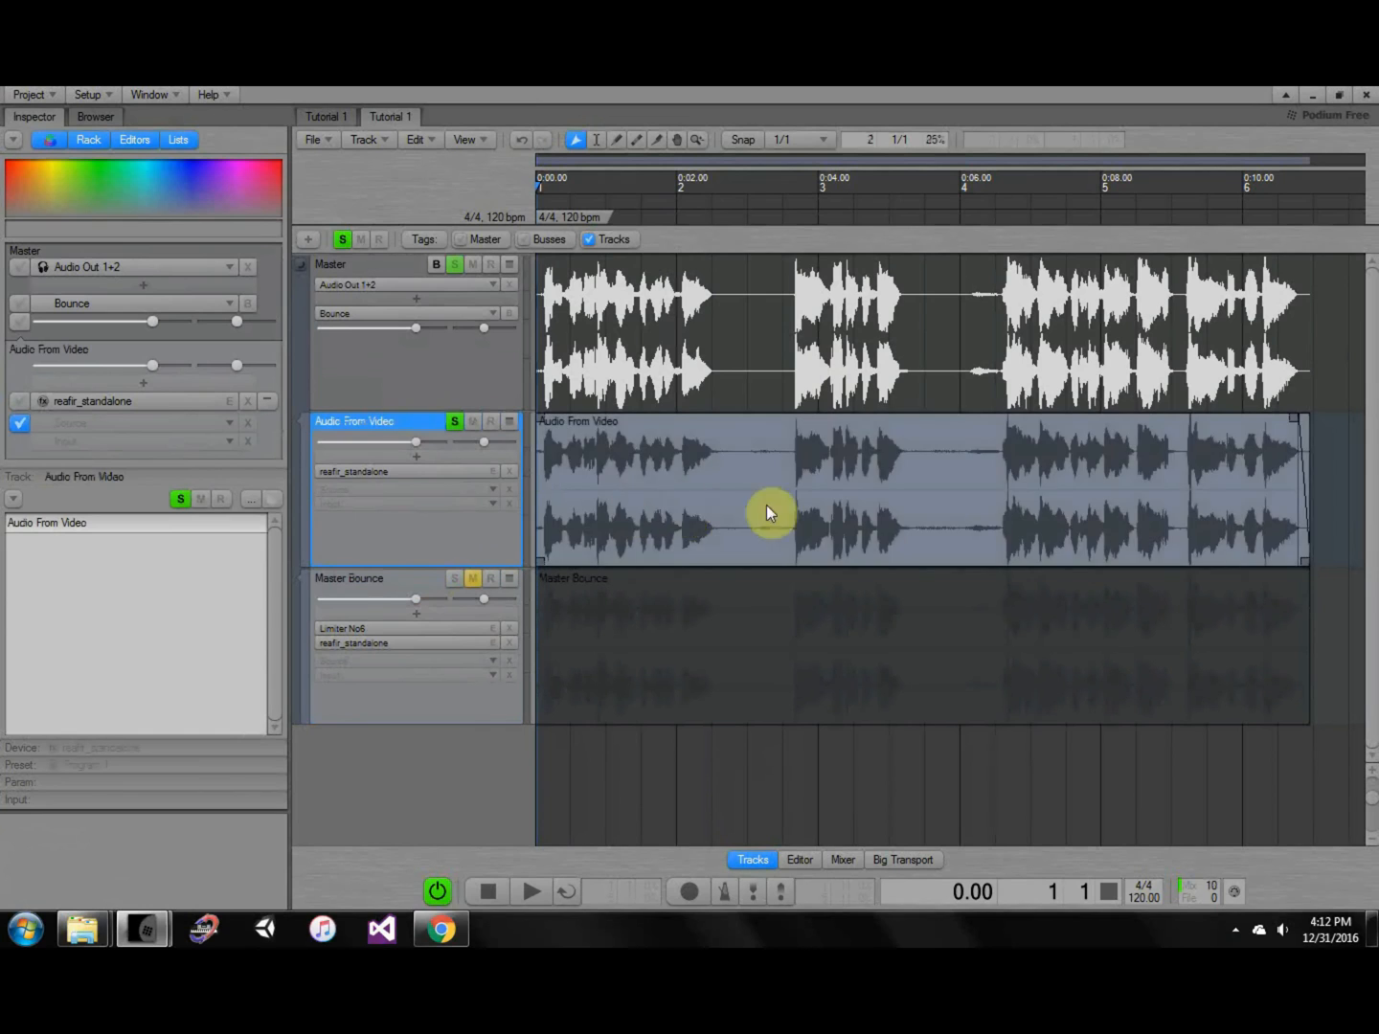
{"action": "scroll", "coordinate": [800, 496], "scroll_direction": "up", "scroll_amount": 2, "text": "ctrl"}
{"action": "middle_click_drag", "start_coordinate": [799, 504], "coordinate": [819, 580]}
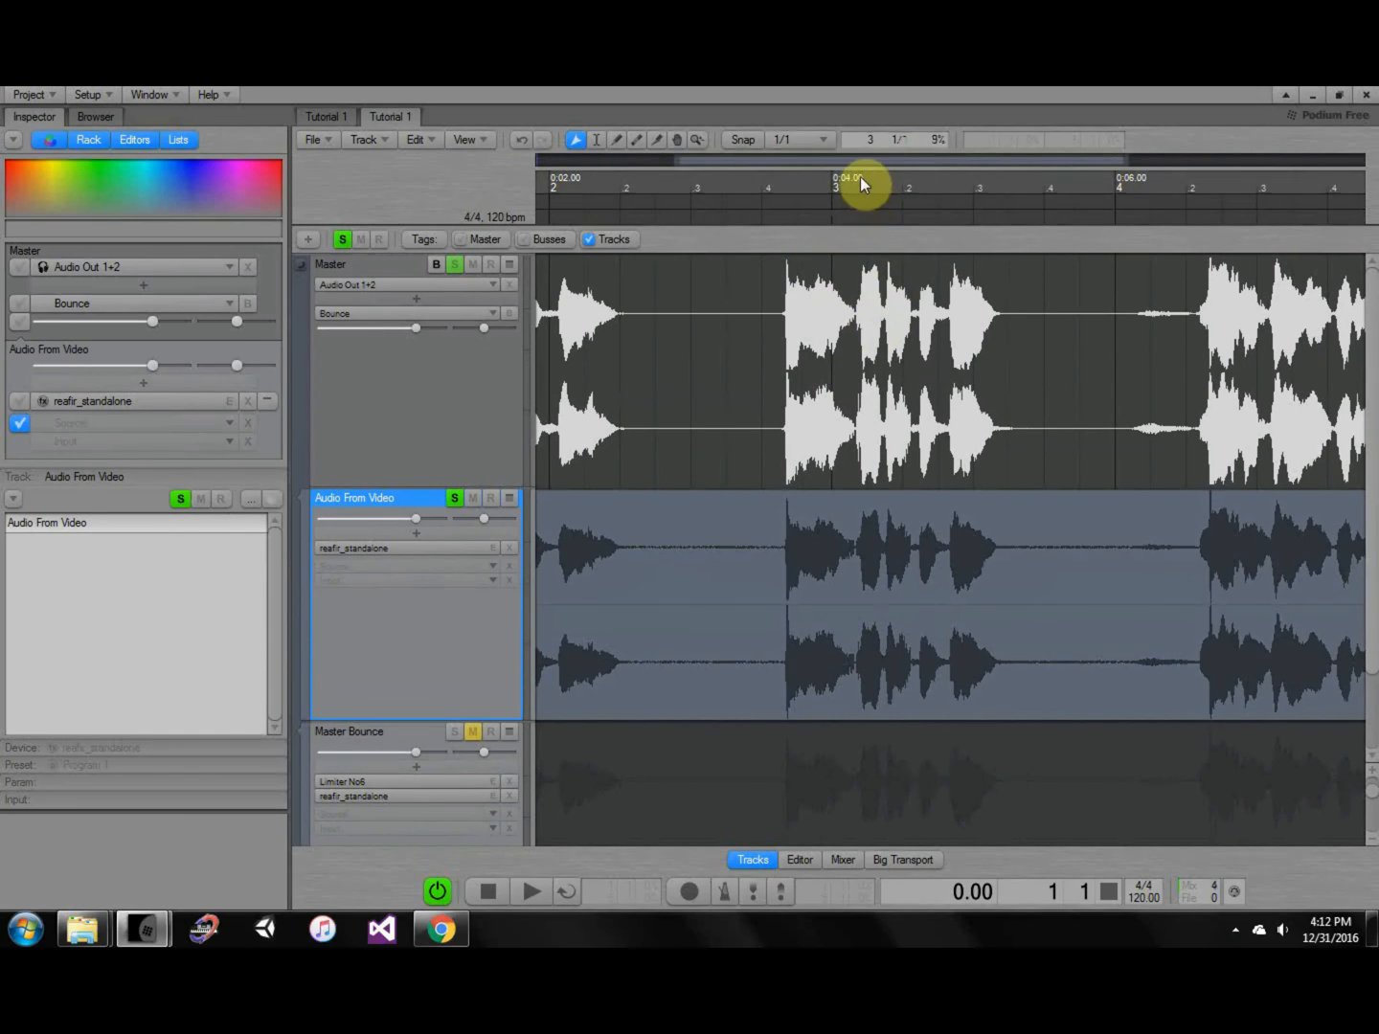
Scrub the playhead around 4.7 seconds to compare the audio, then return it to the project start.
{"action": "left_click_drag", "start_coordinate": [864, 177], "coordinate": [934, 178]}
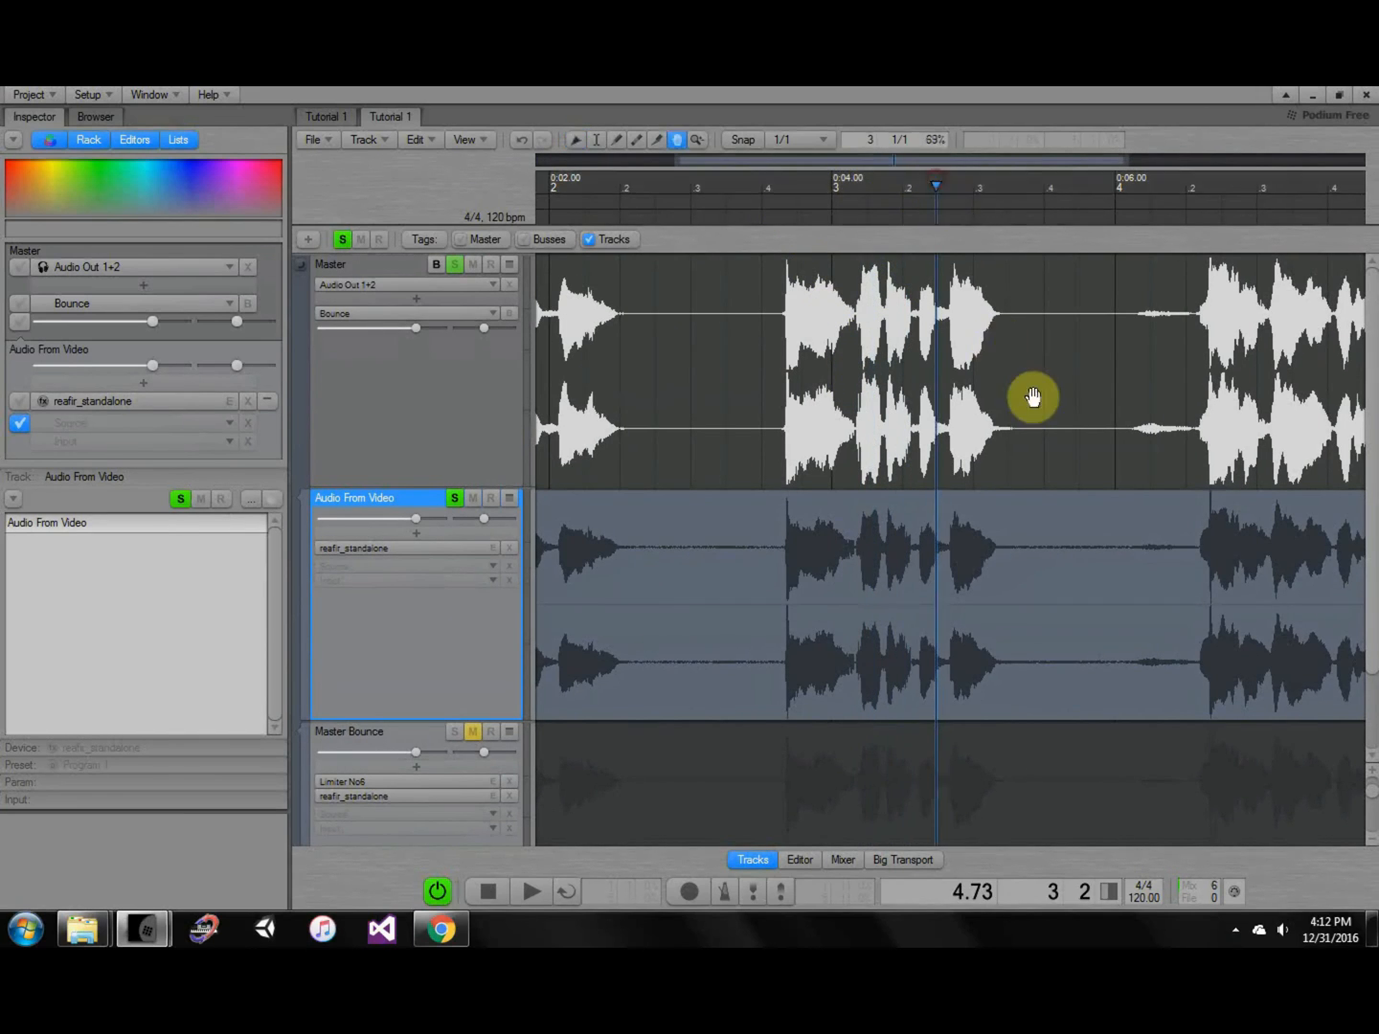
{"action": "middle_click_drag", "start_coordinate": [1031, 392], "coordinate": [628, 469]}
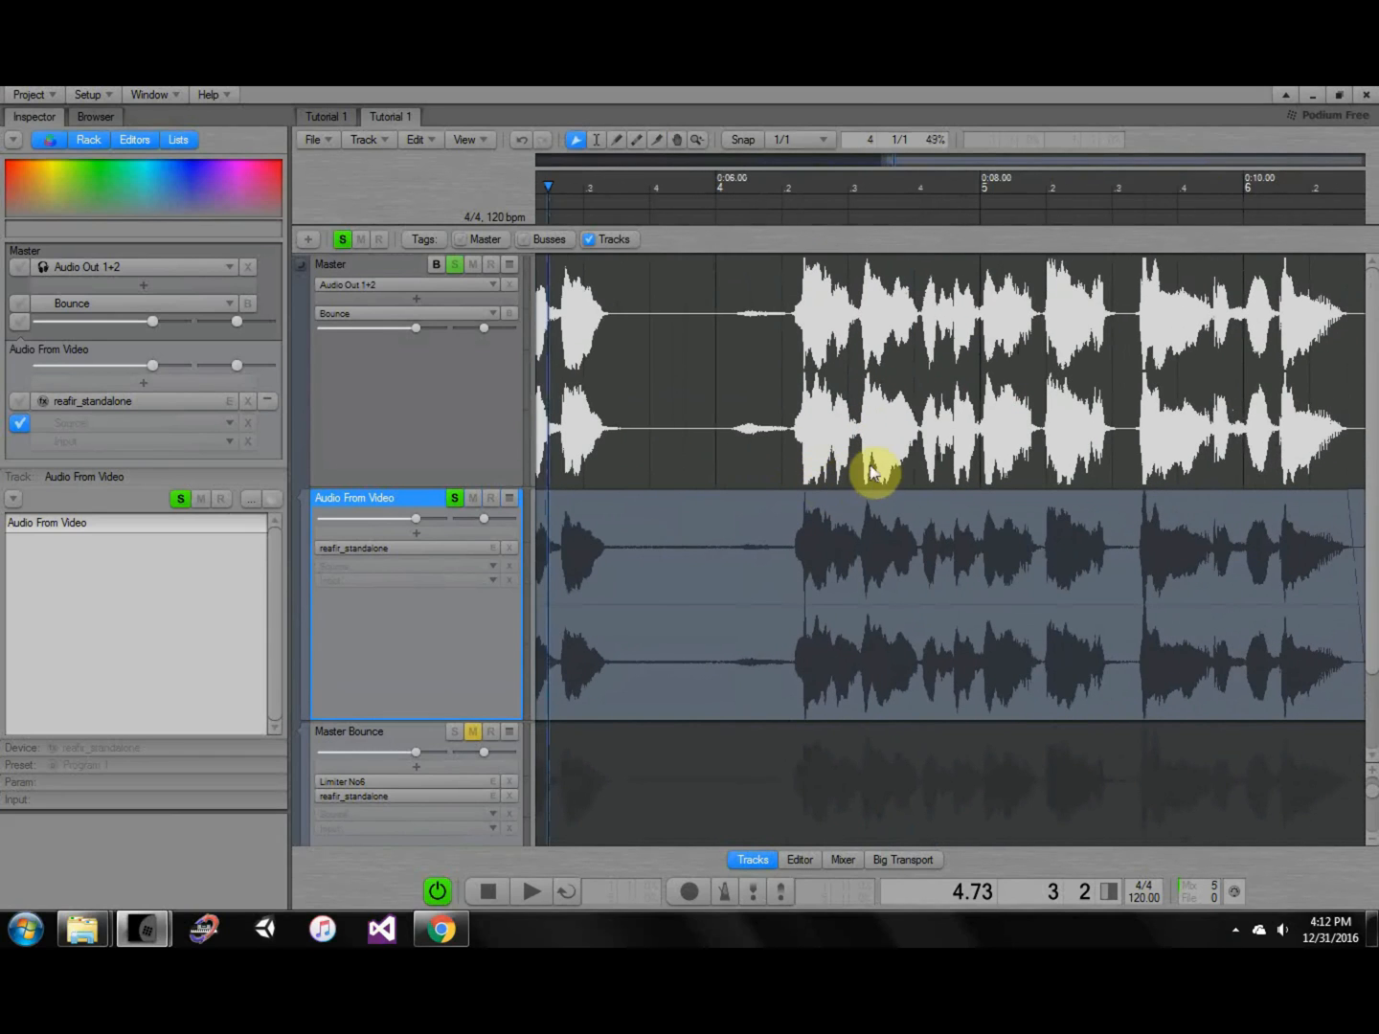
{"action": "middle_click_drag", "start_coordinate": [871, 471], "coordinate": [819, 479]}
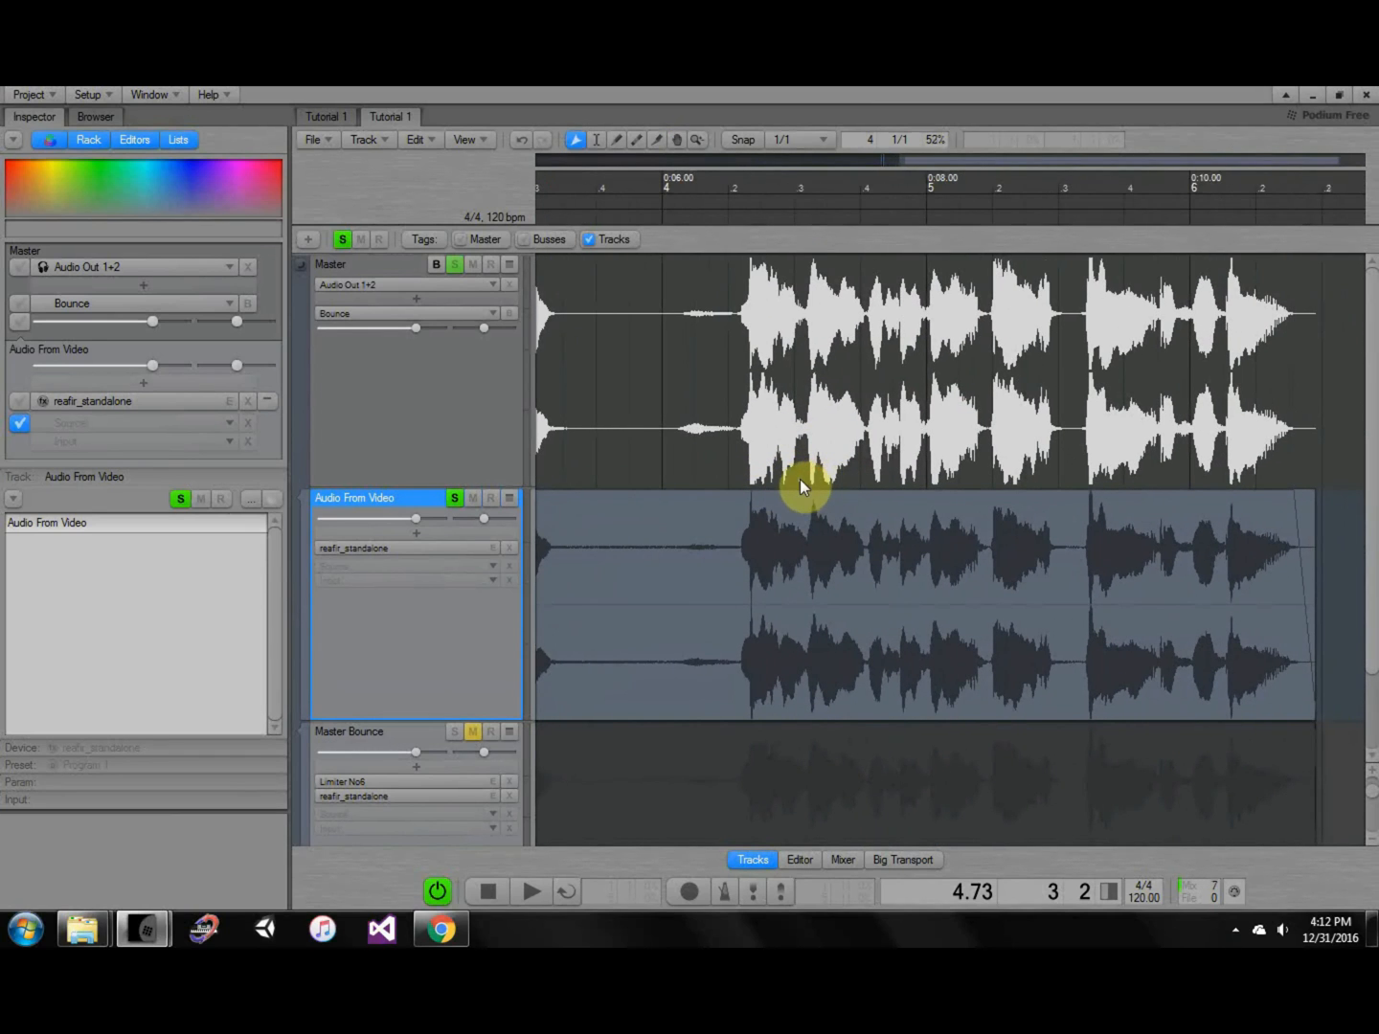
{"action": "scroll", "coordinate": [745, 495], "scroll_direction": "up", "scroll_amount": 5, "text": "ctrl"}
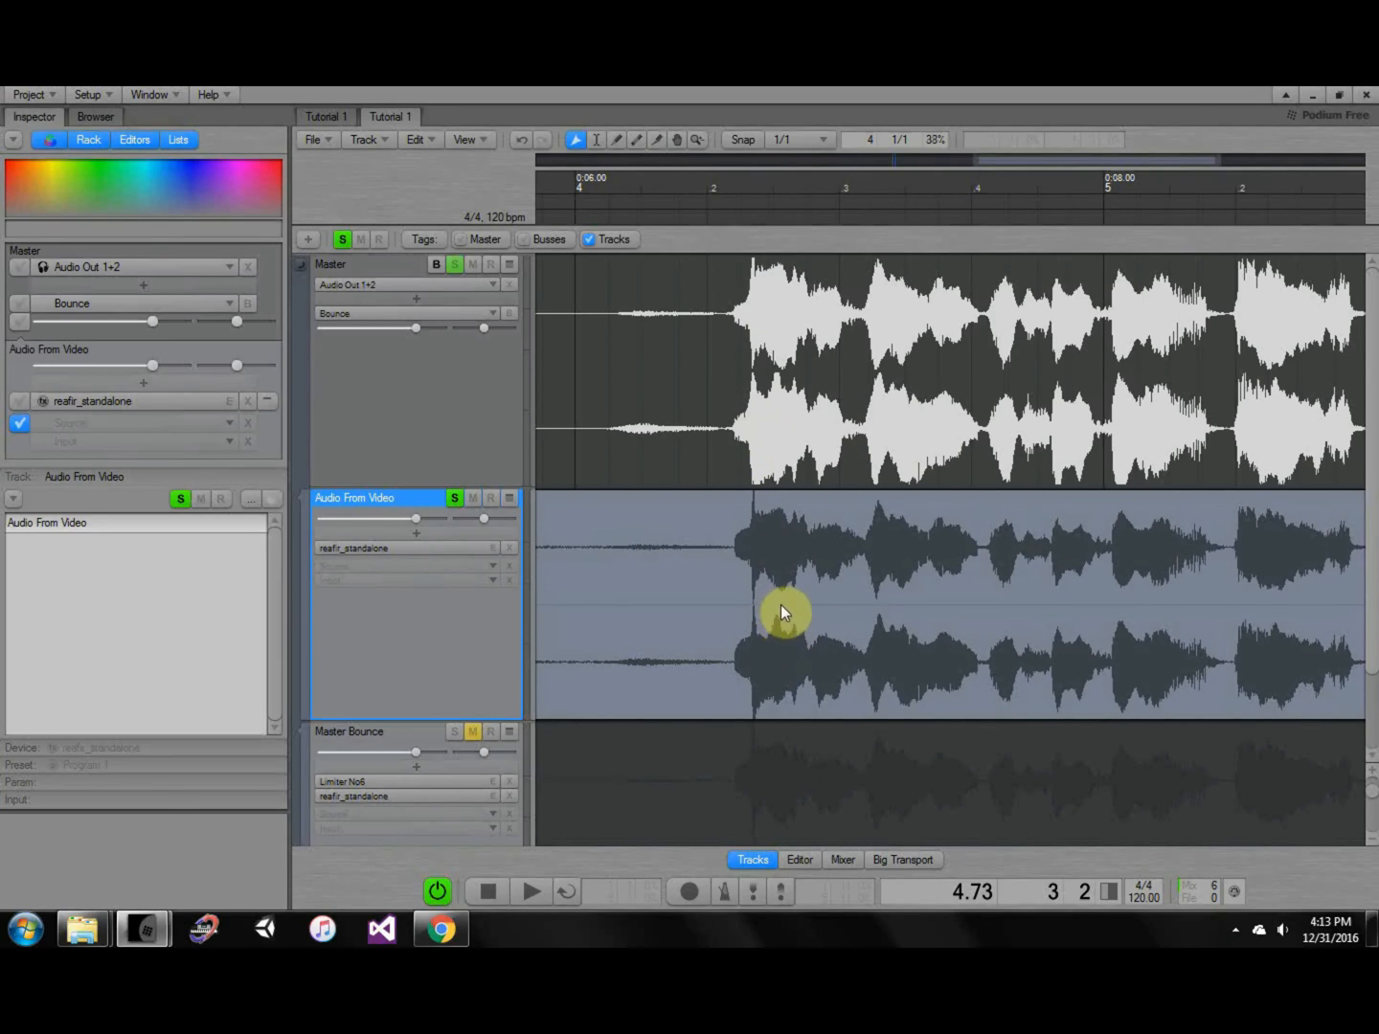
{"action": "scroll", "coordinate": [770, 396], "scroll_direction": "up", "scroll_amount": 5, "text": "ctrl"}
{"action": "scroll", "coordinate": [745, 410], "scroll_direction": "up", "scroll_amount": 8, "text": "ctrl"}
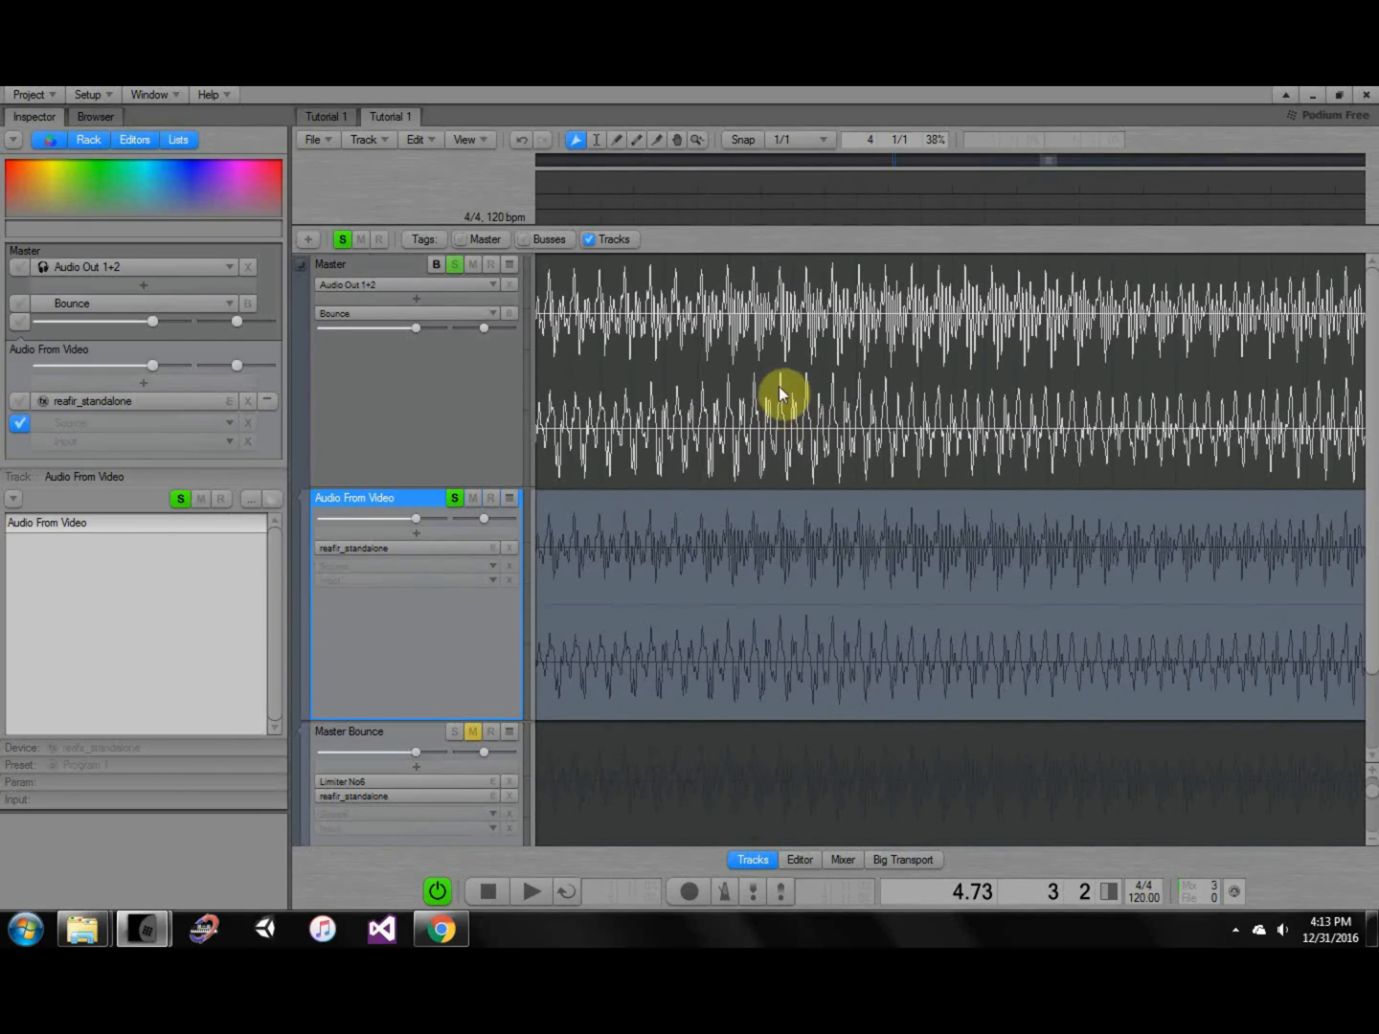
{"action": "scroll", "coordinate": [788, 393], "scroll_direction": "up", "scroll_amount": 2, "text": "ctrl"}
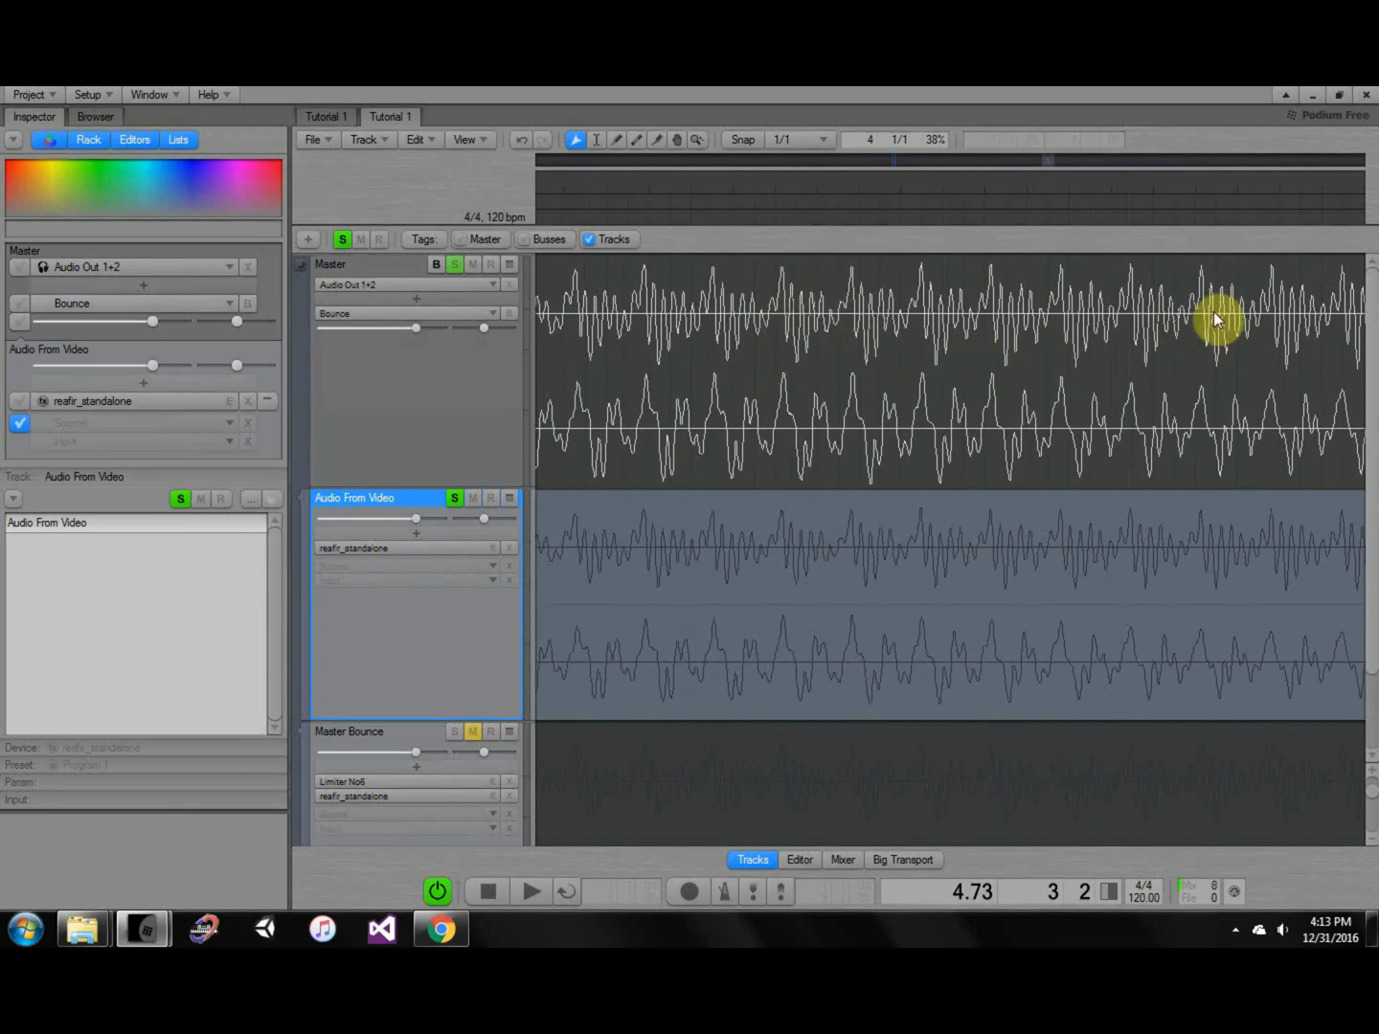
{"action": "scroll", "coordinate": [744, 390], "scroll_direction": "down", "scroll_amount": 6, "text": "ctrl"}
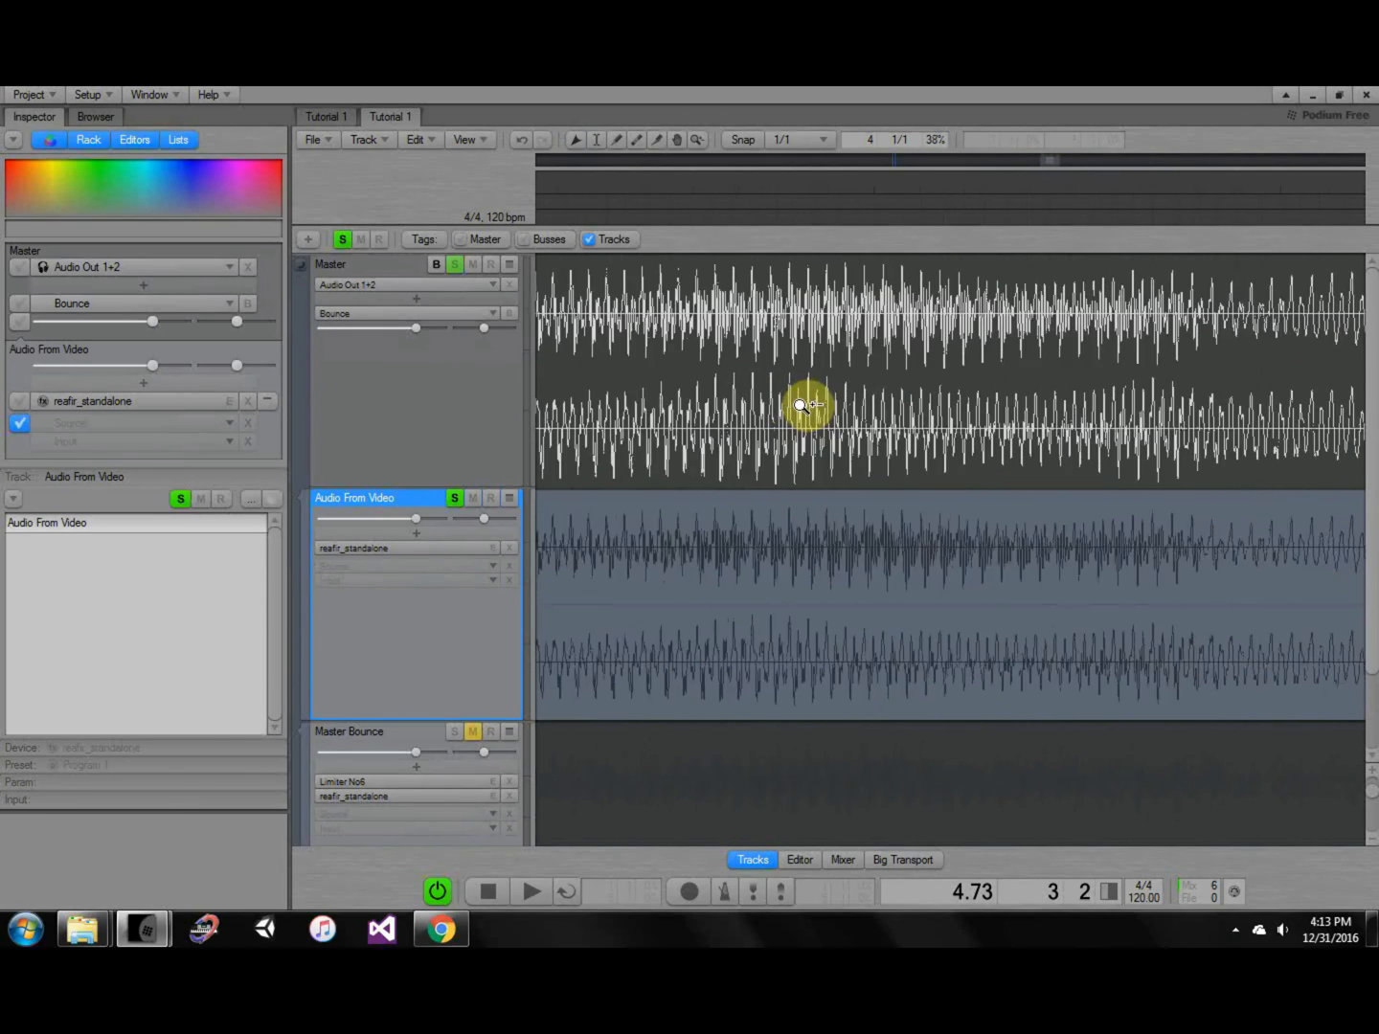
{"action": "scroll", "coordinate": [809, 458], "scroll_direction": "up", "scroll_amount": 2, "text": "ctrl"}
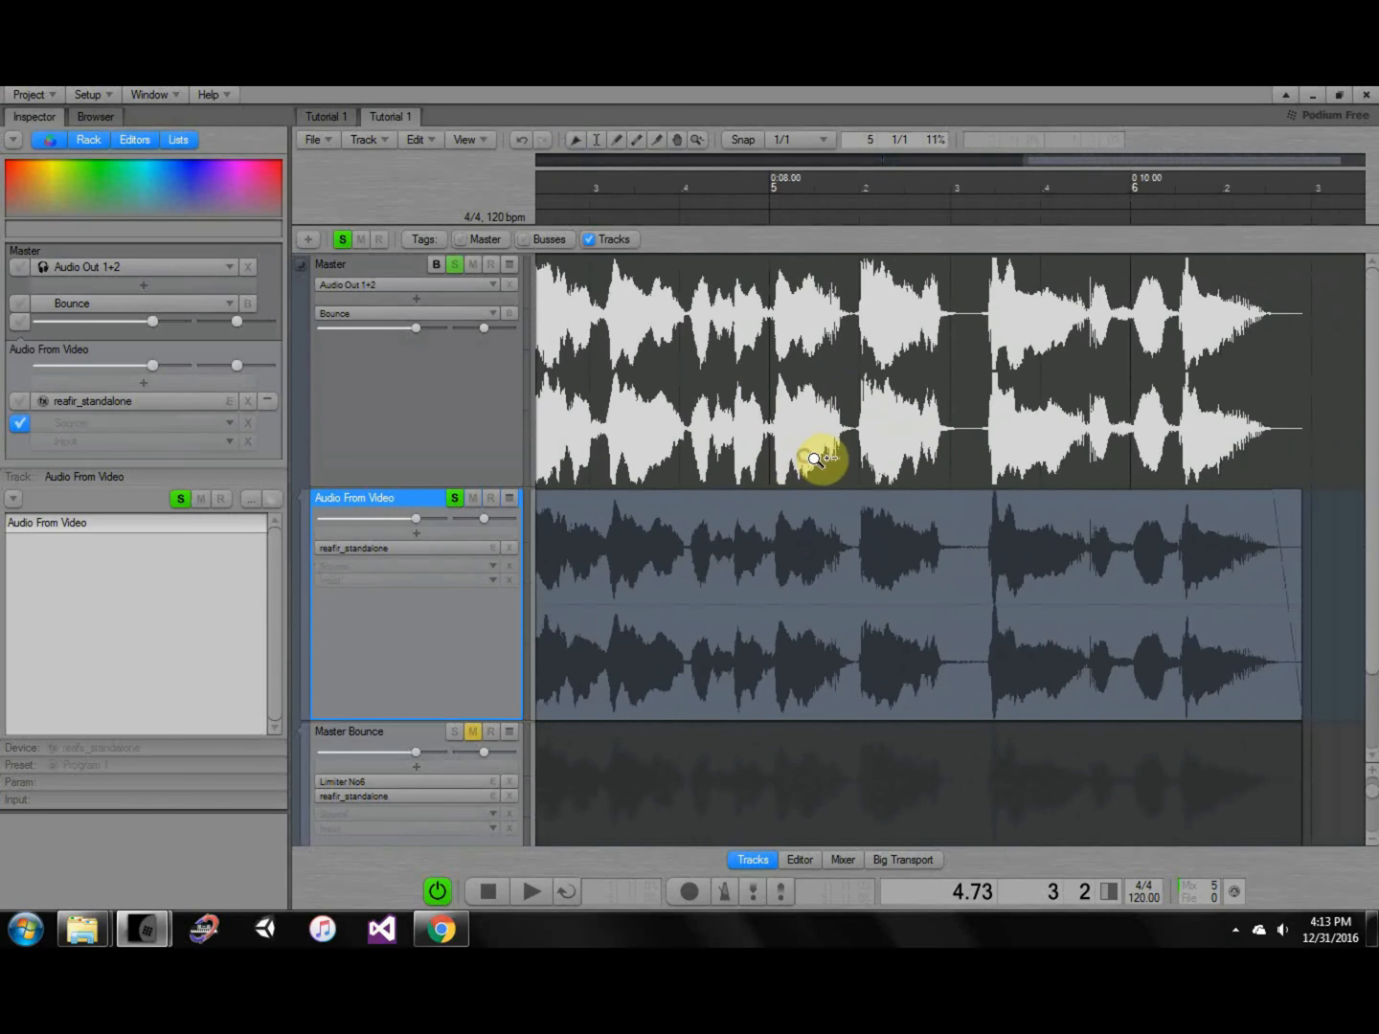
{"action": "scroll", "coordinate": [973, 440], "scroll_direction": "up", "scroll_amount": 3, "text": "ctrl"}
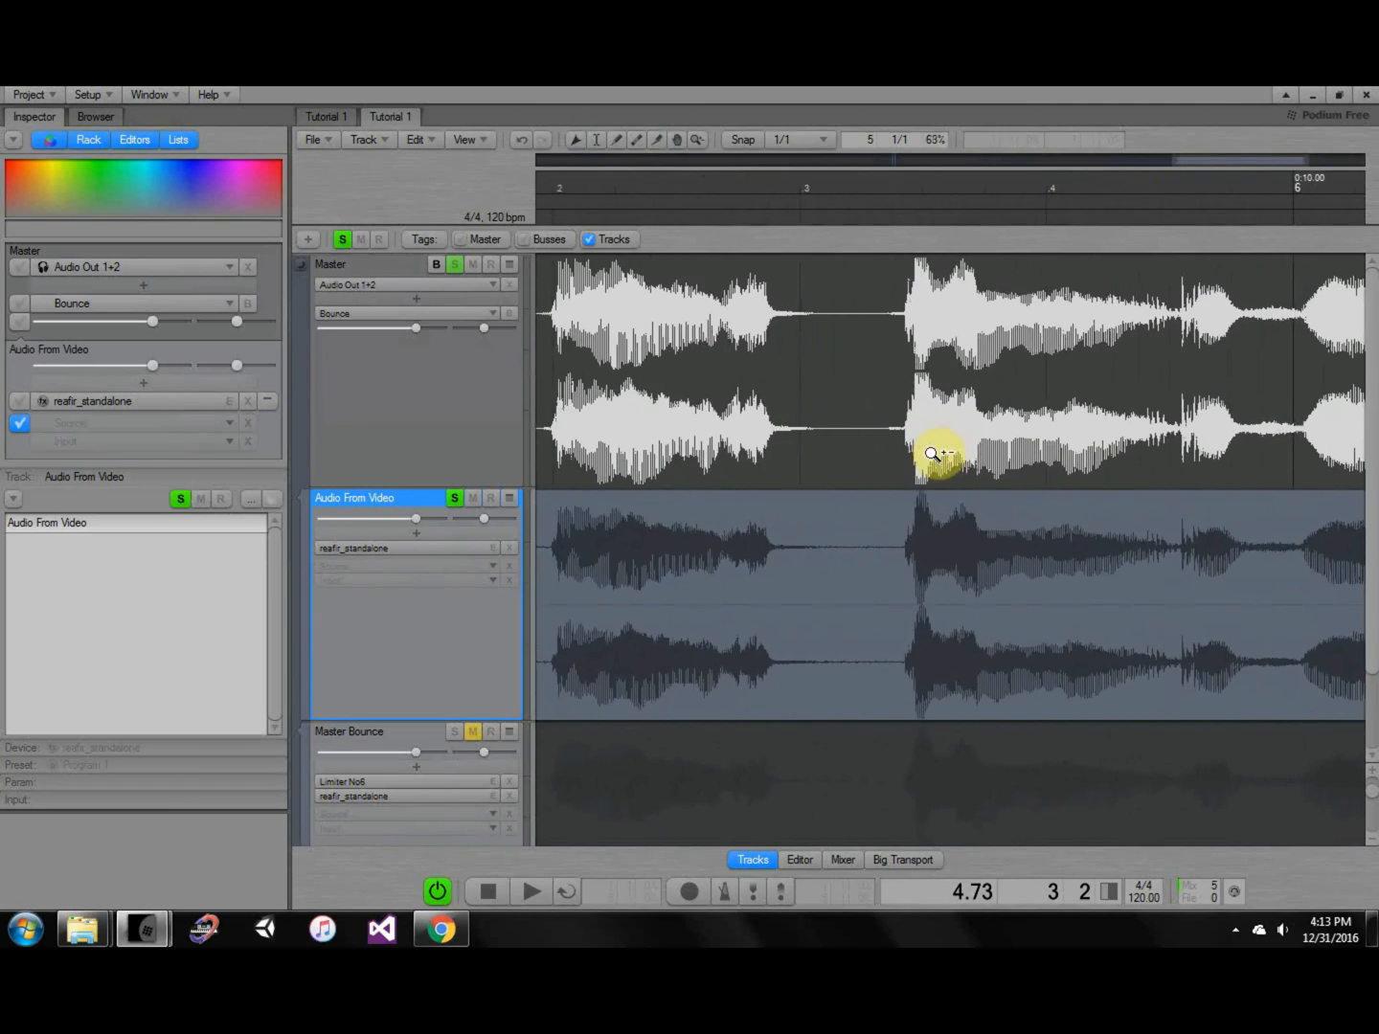
{"action": "scroll", "coordinate": [930, 452], "scroll_direction": "down", "scroll_amount": 4, "text": "ctrl"}
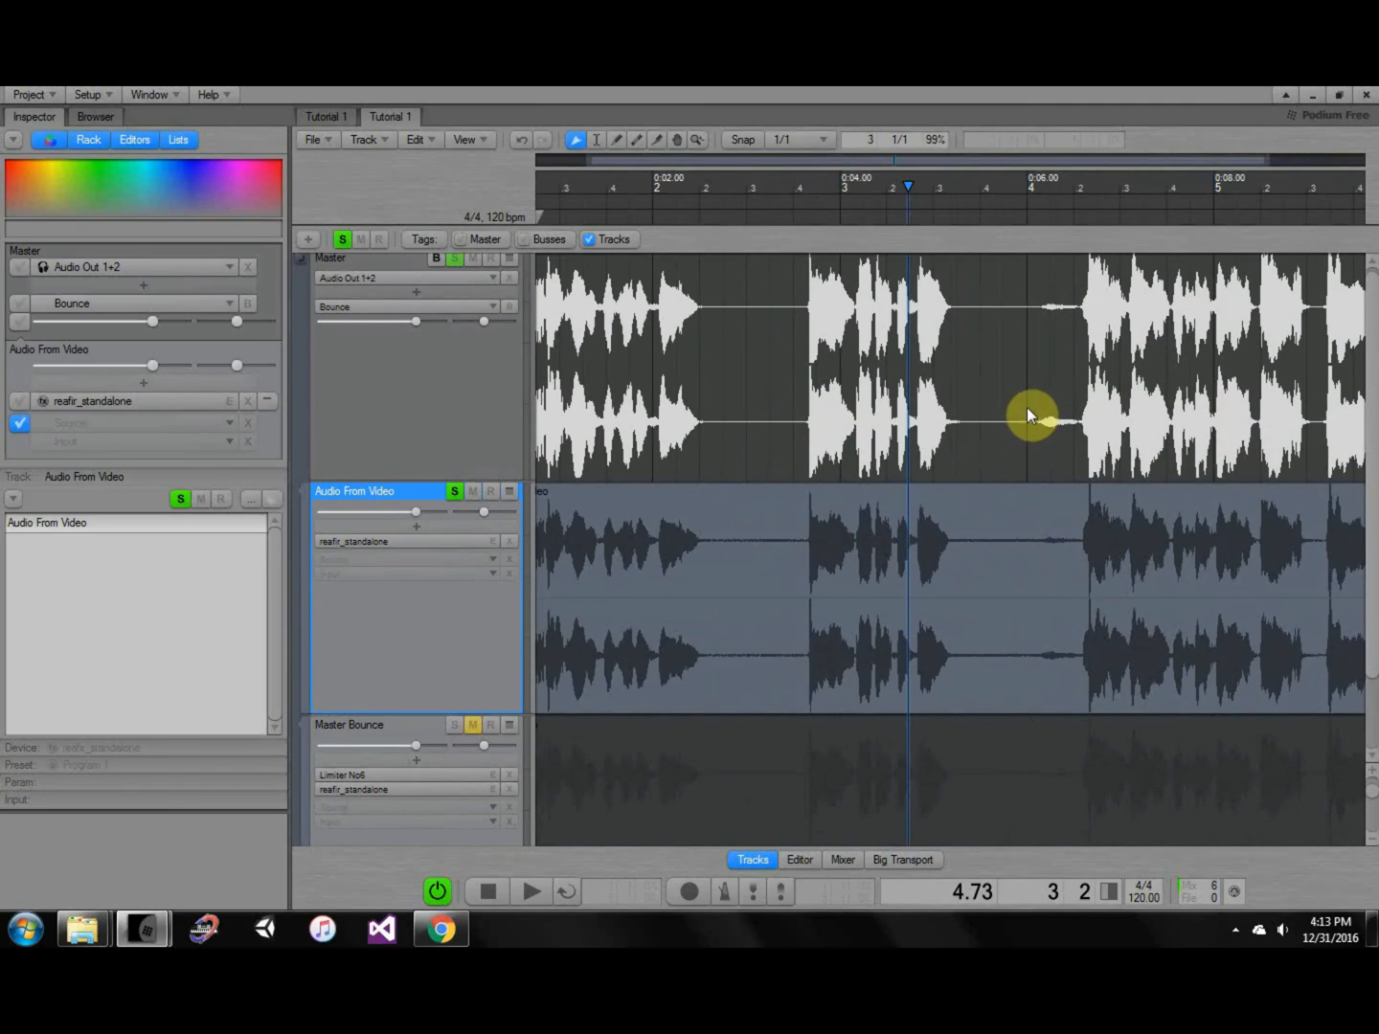
{"action": "scroll", "coordinate": [1028, 412], "scroll_direction": "down", "scroll_amount": 1, "text": "ctrl"}
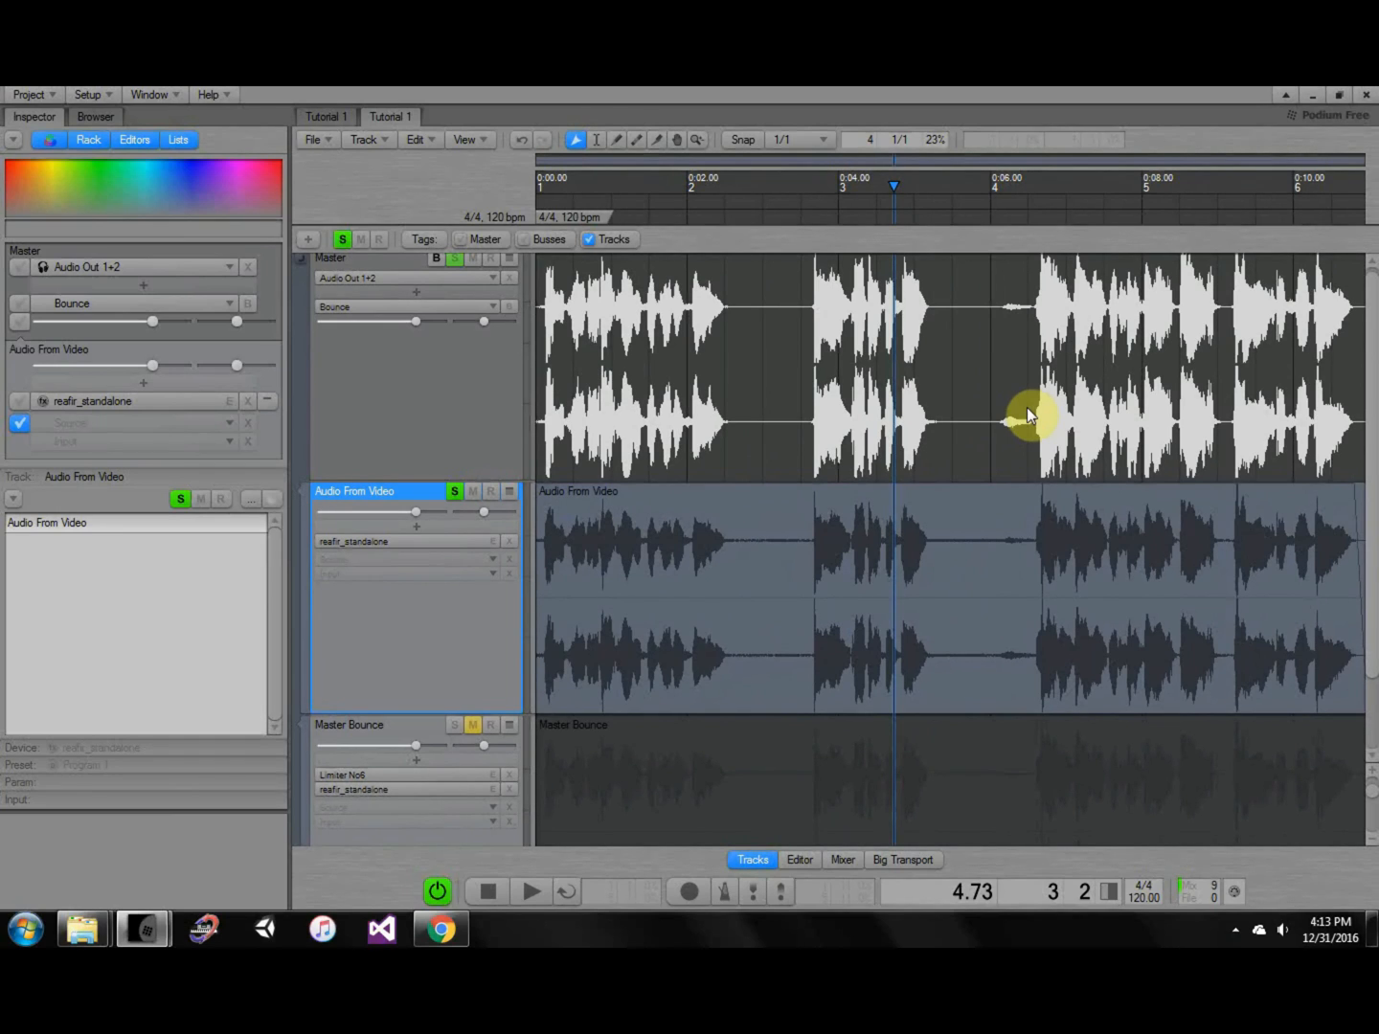
{"action": "key", "text": "Home"}
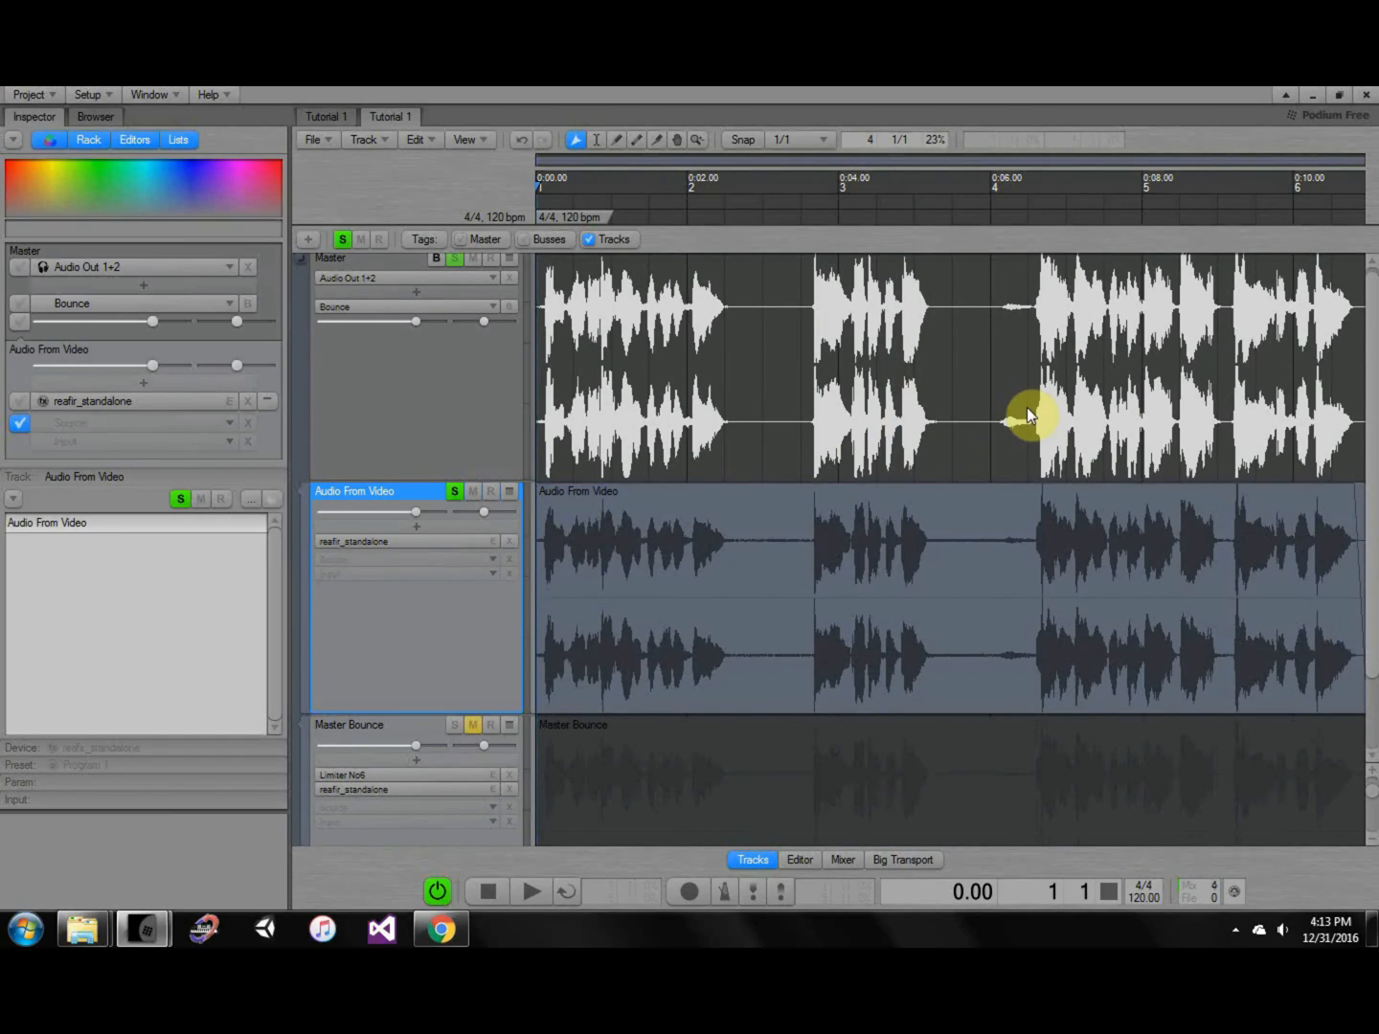
{"action": "left_click", "coordinate": [328, 140]}
{"action": "left_click", "coordinate": [375, 191]}
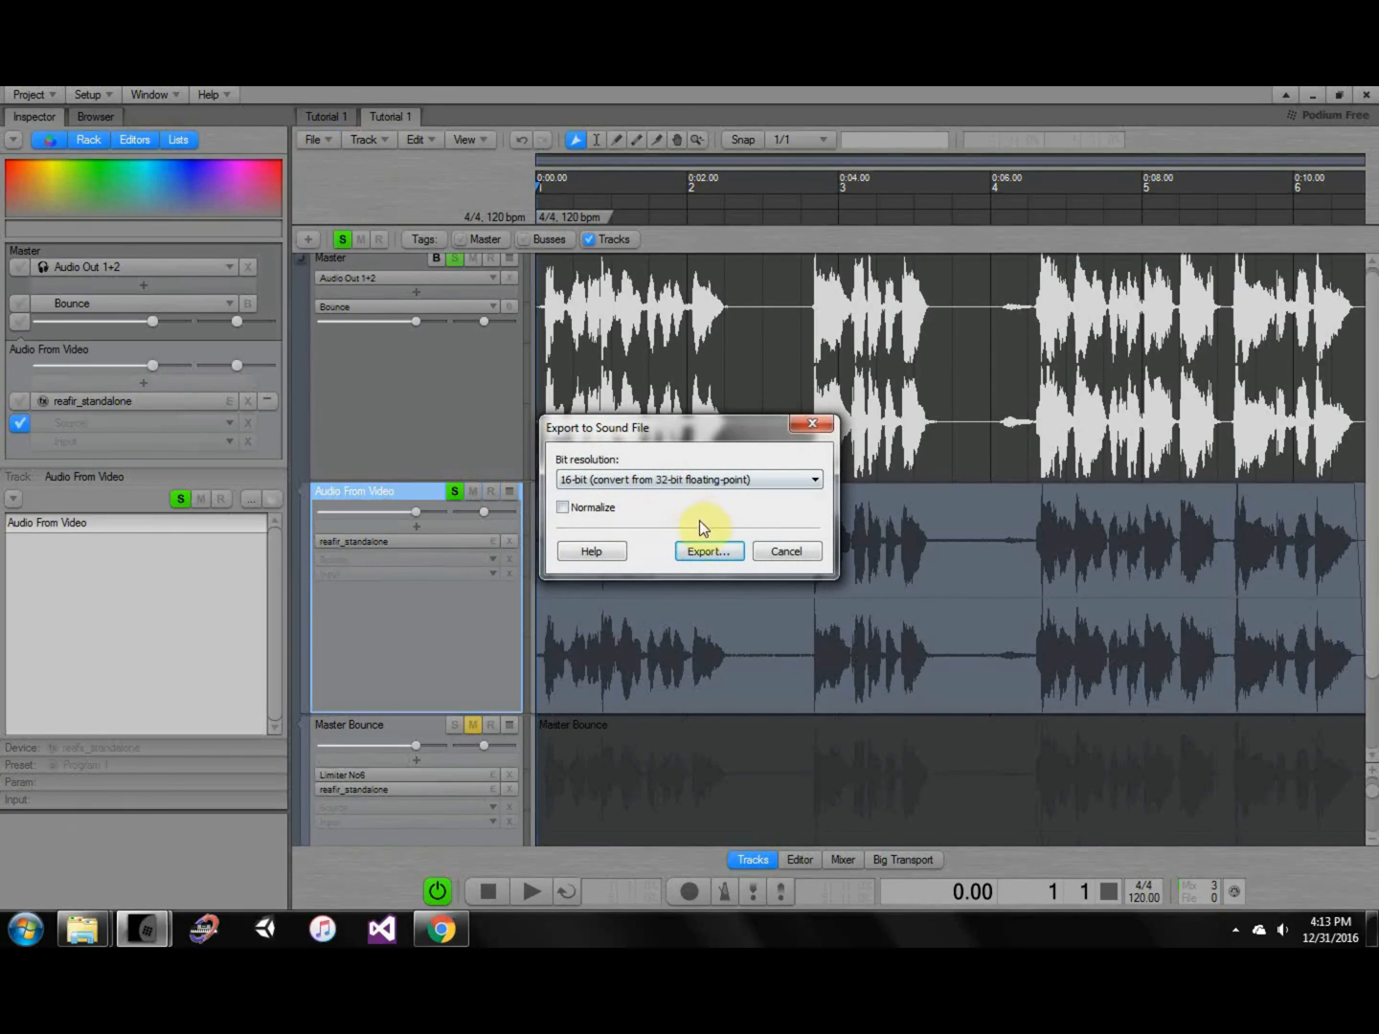
{"action": "left_click", "coordinate": [735, 556]}
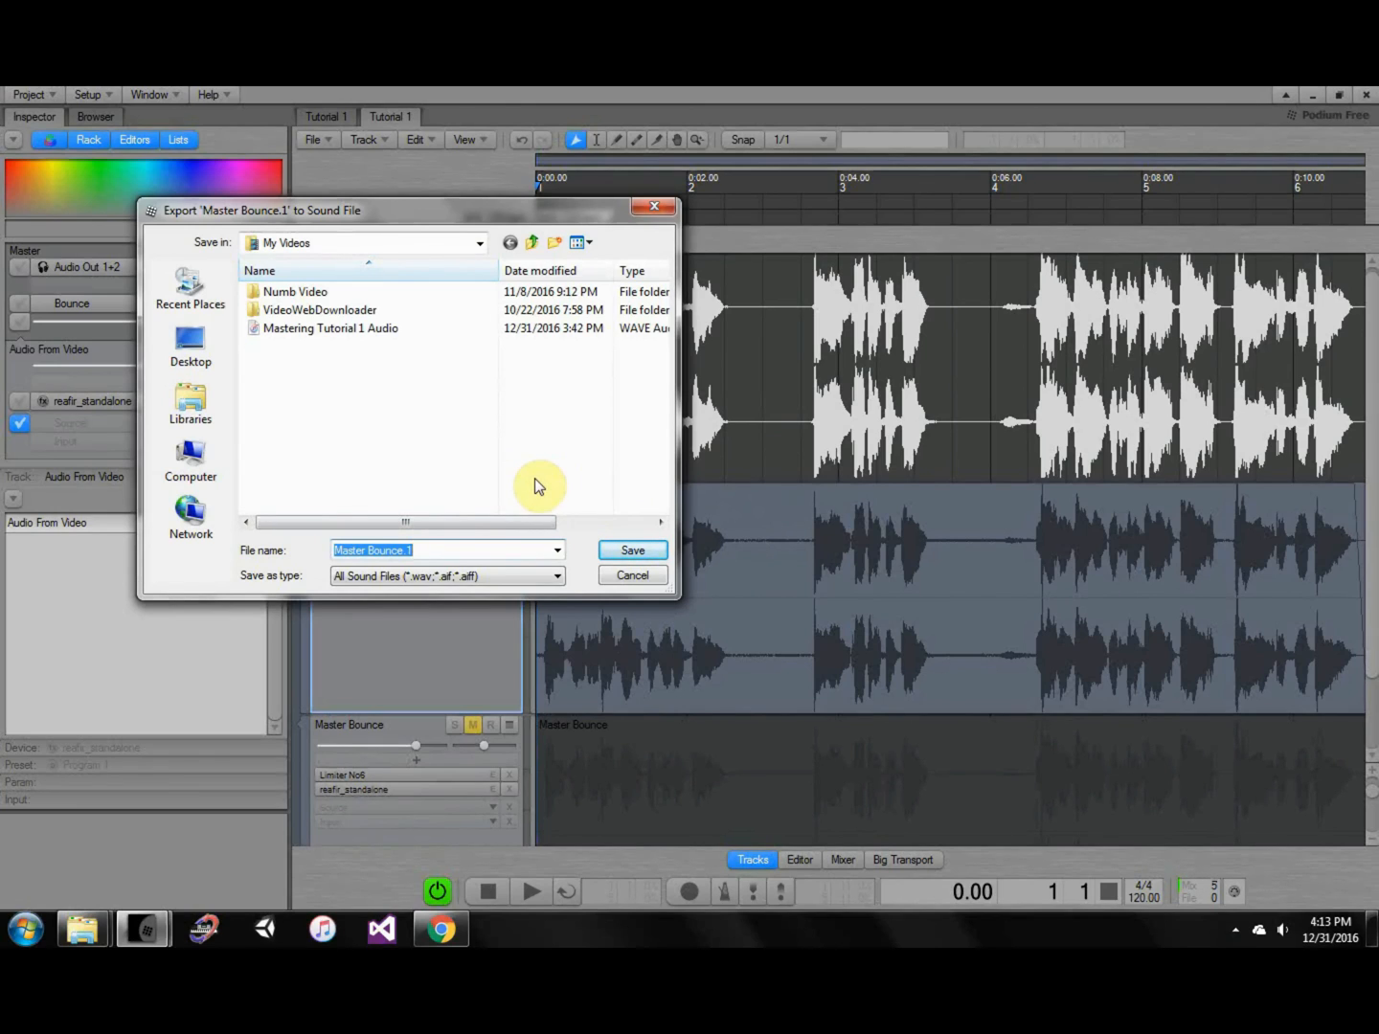
{"action": "left_click", "coordinate": [651, 578]}
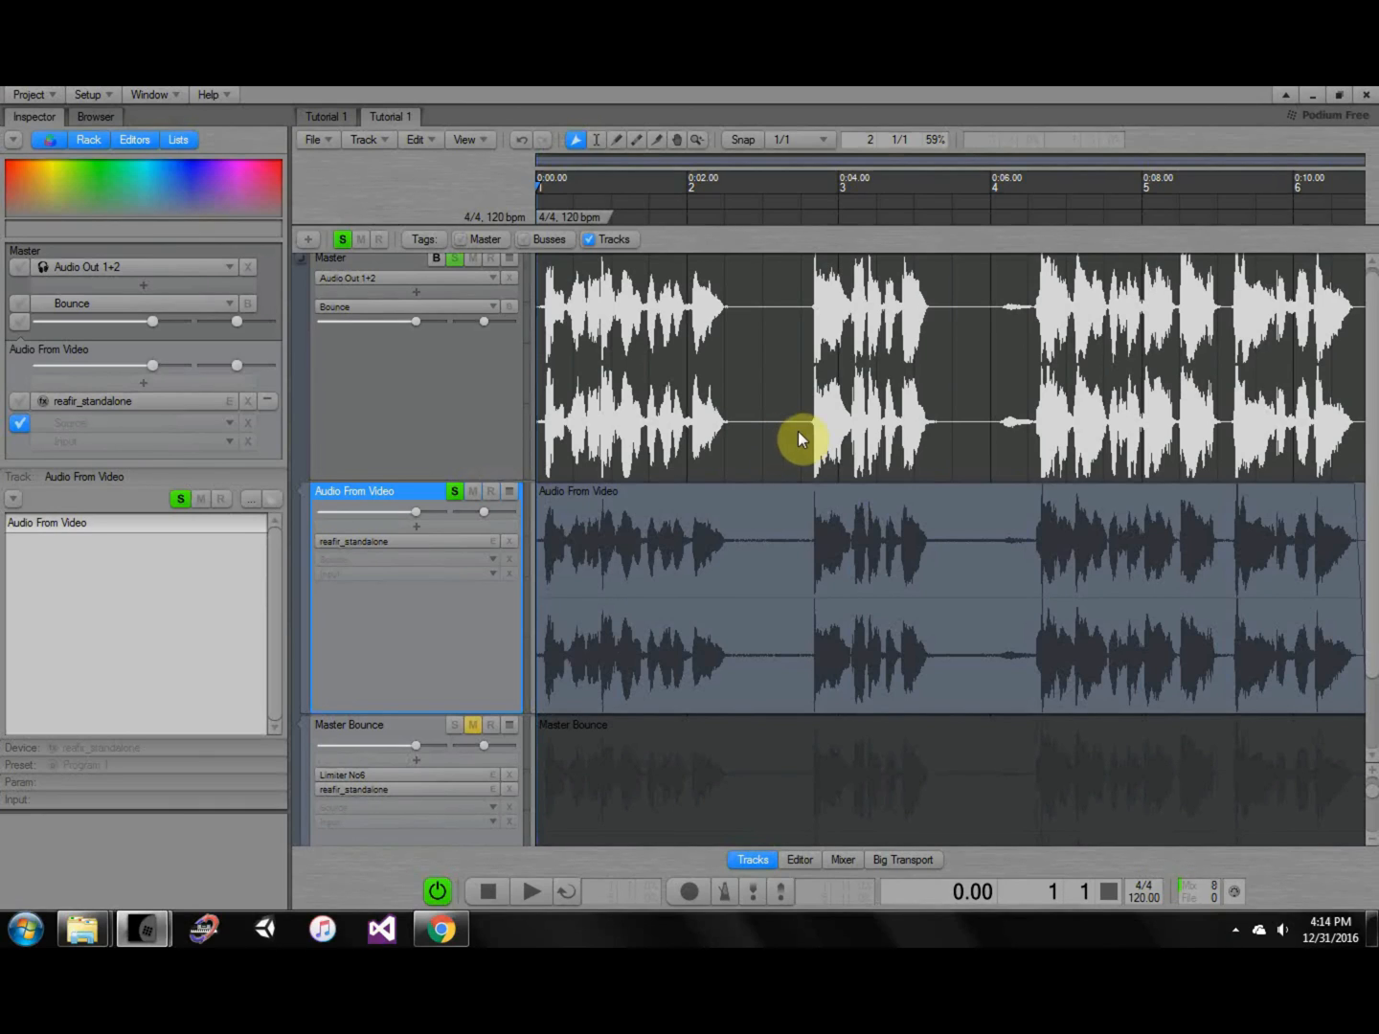
Solo Master Bounce in place of Audio From Video and zoom the track view back out.
{"action": "scroll", "coordinate": [855, 479], "scroll_direction": "down", "scroll_amount": 4}
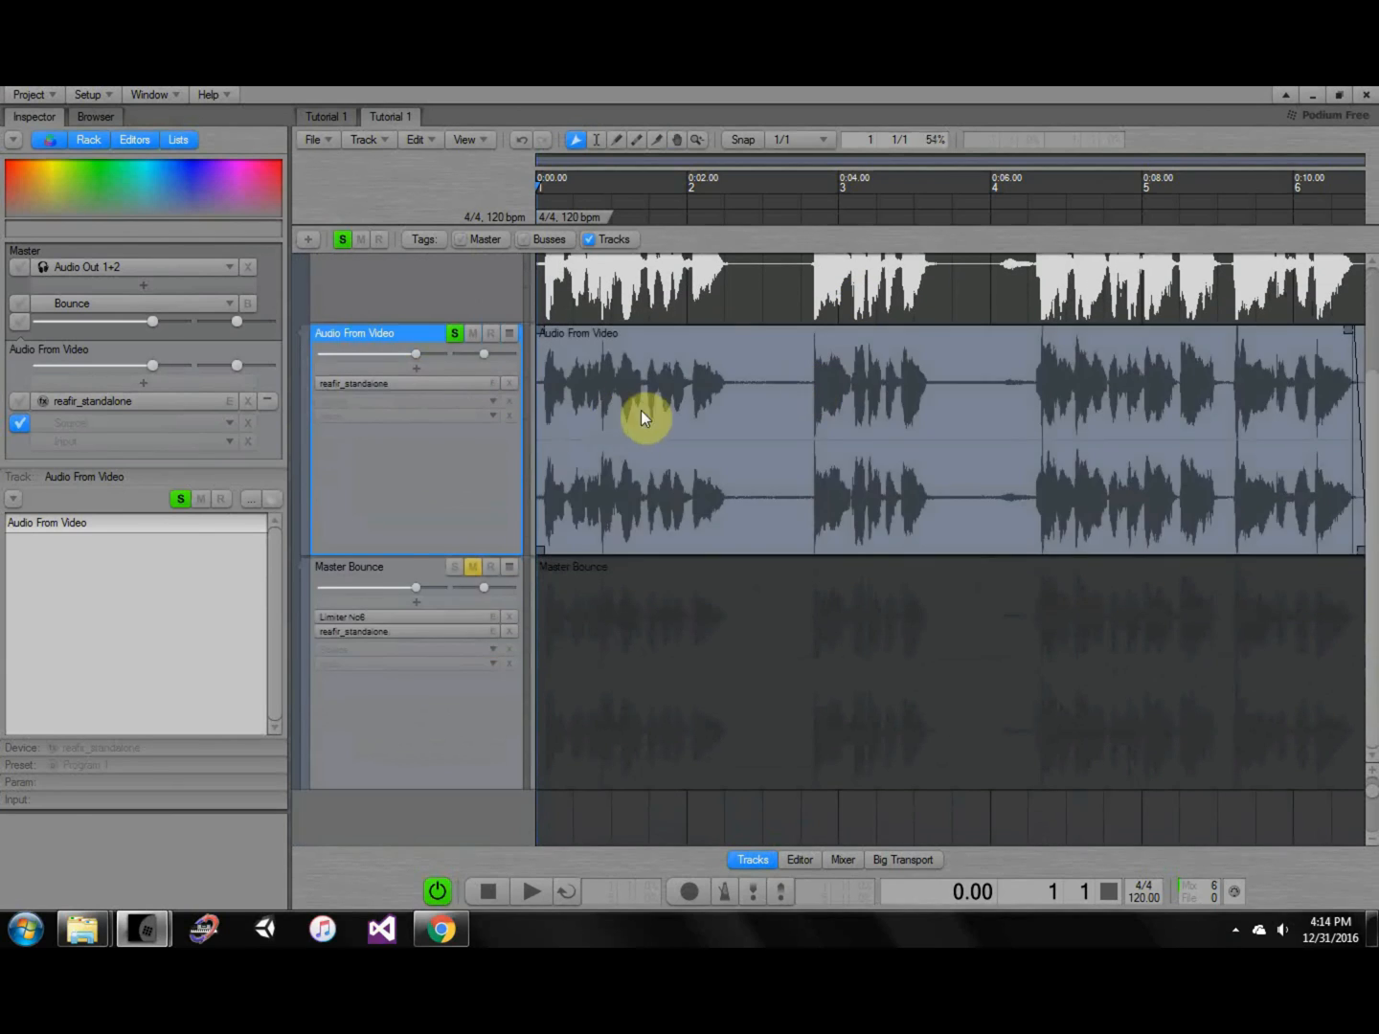
{"action": "left_click", "coordinate": [388, 569]}
{"action": "double_click", "coordinate": [390, 567]}
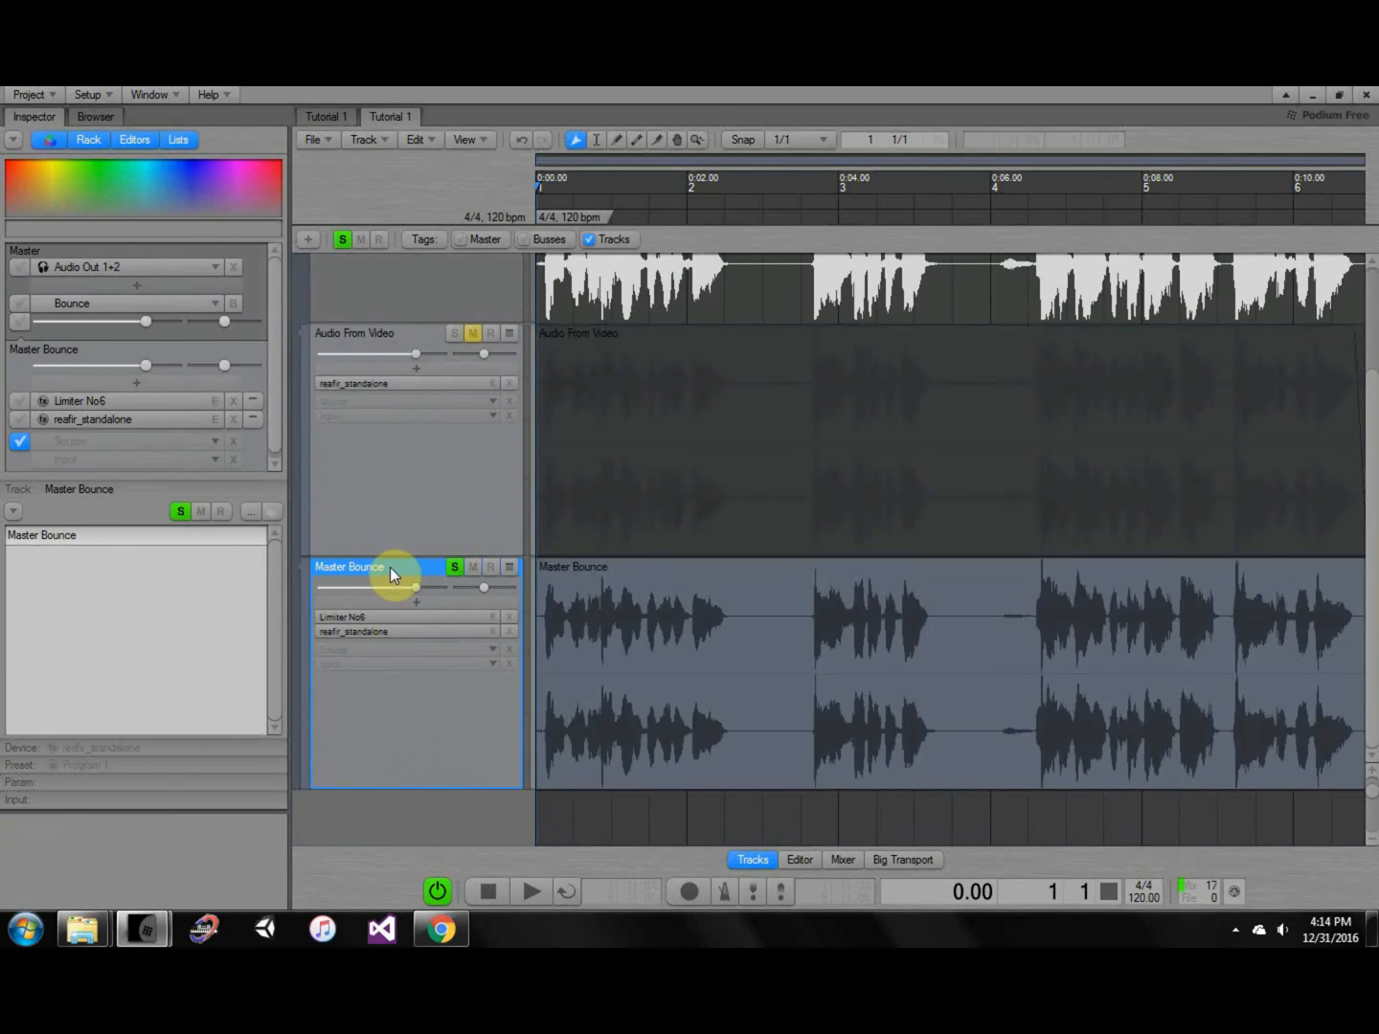
{"action": "scroll", "coordinate": [691, 573], "scroll_direction": "down", "scroll_amount": 4}
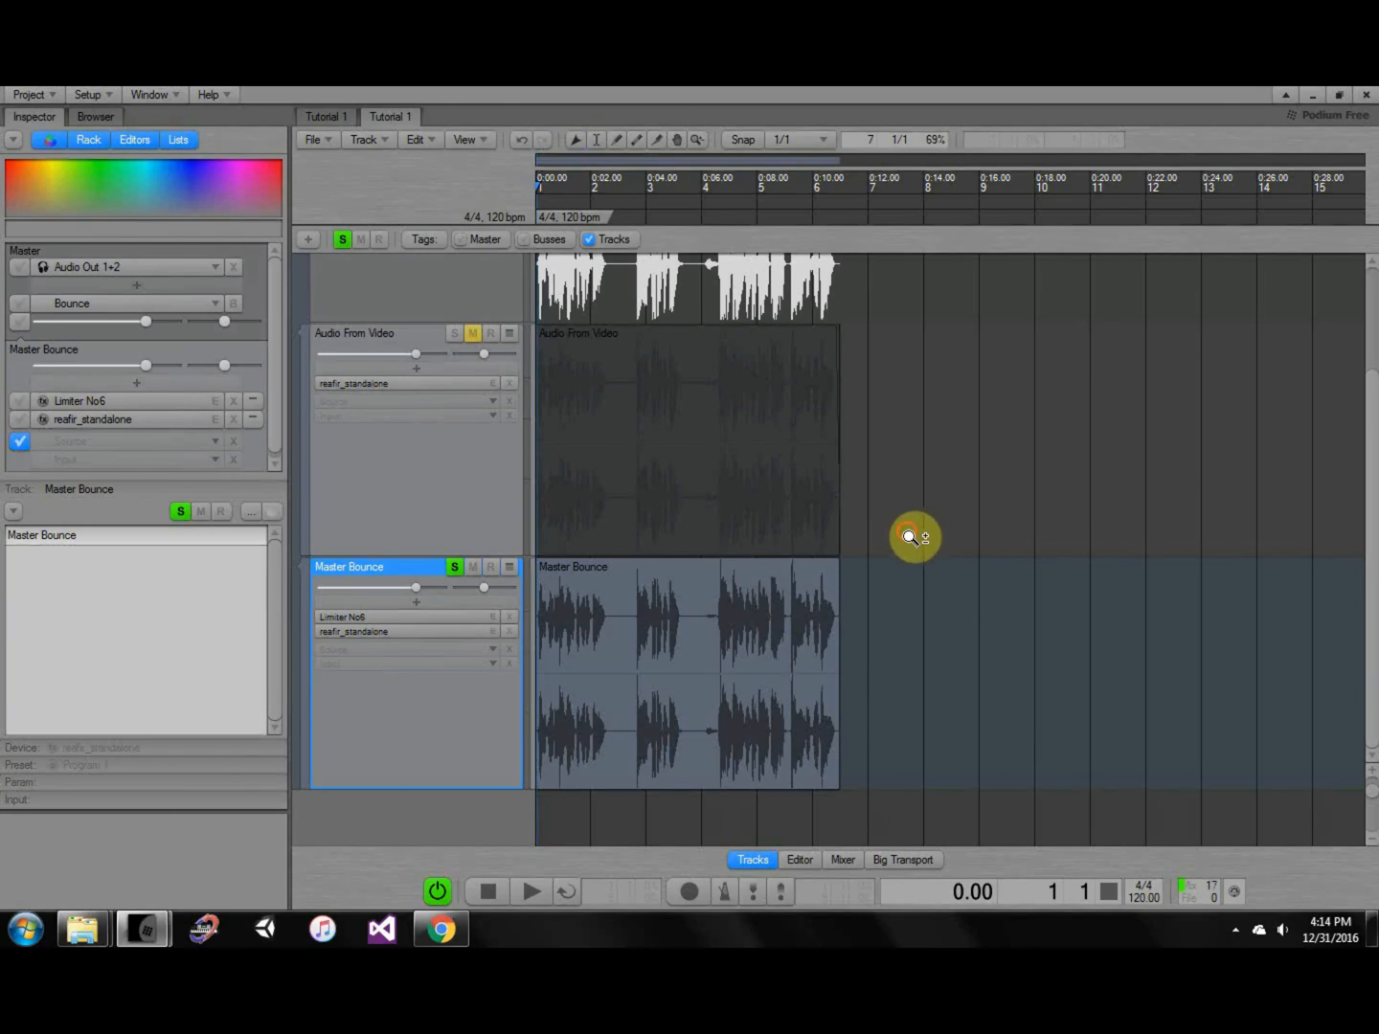
{"action": "scroll", "coordinate": [911, 547], "scroll_direction": "down", "scroll_amount": 3, "text": "ctrl+shift"}
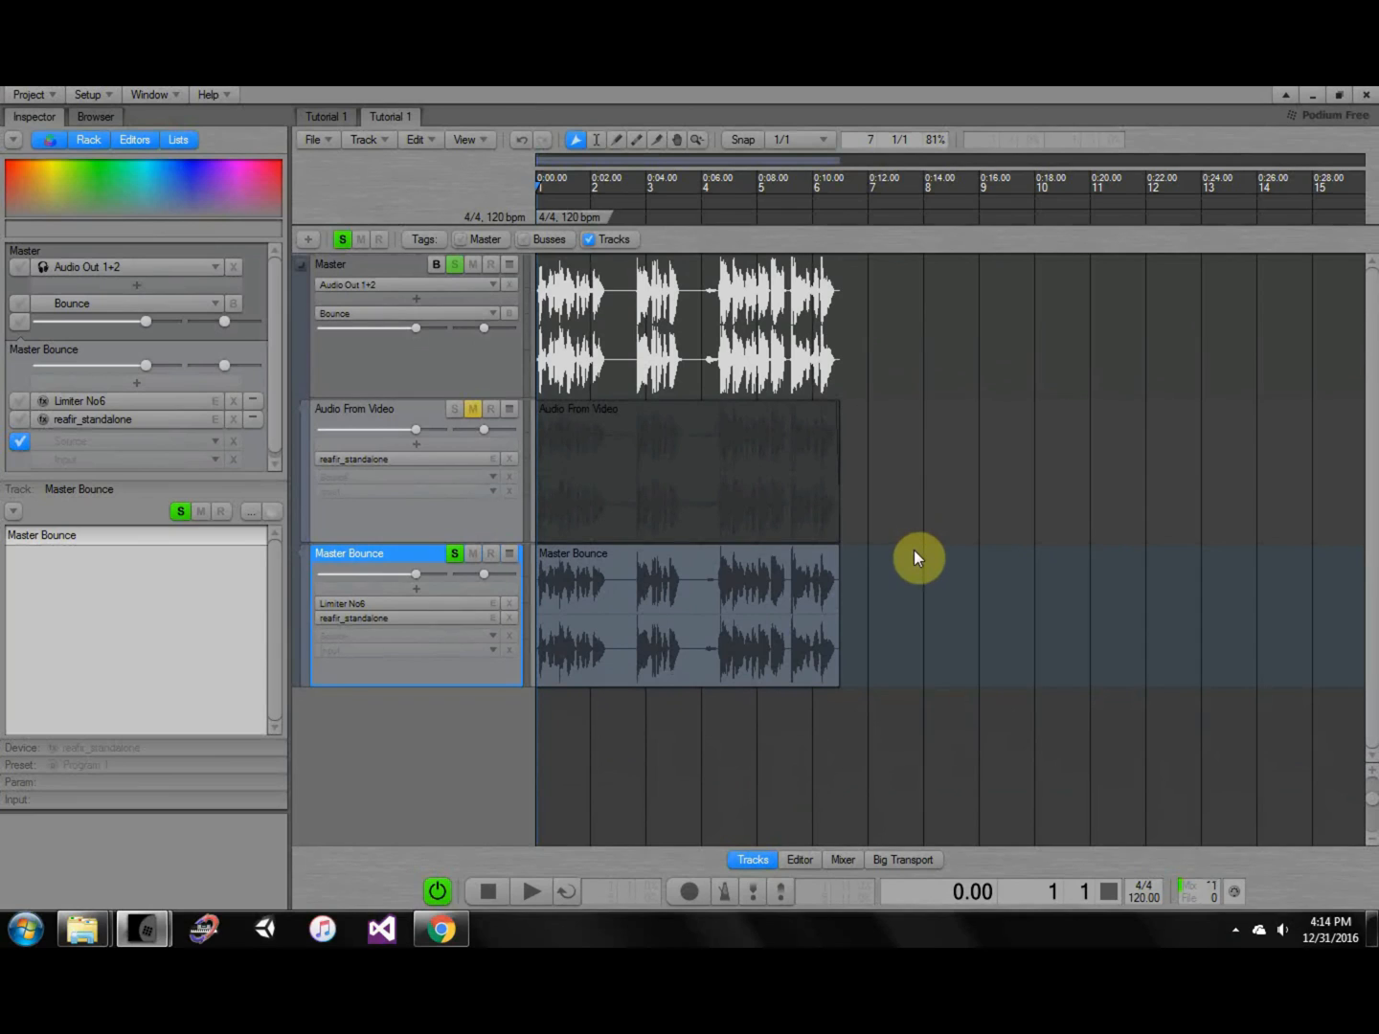